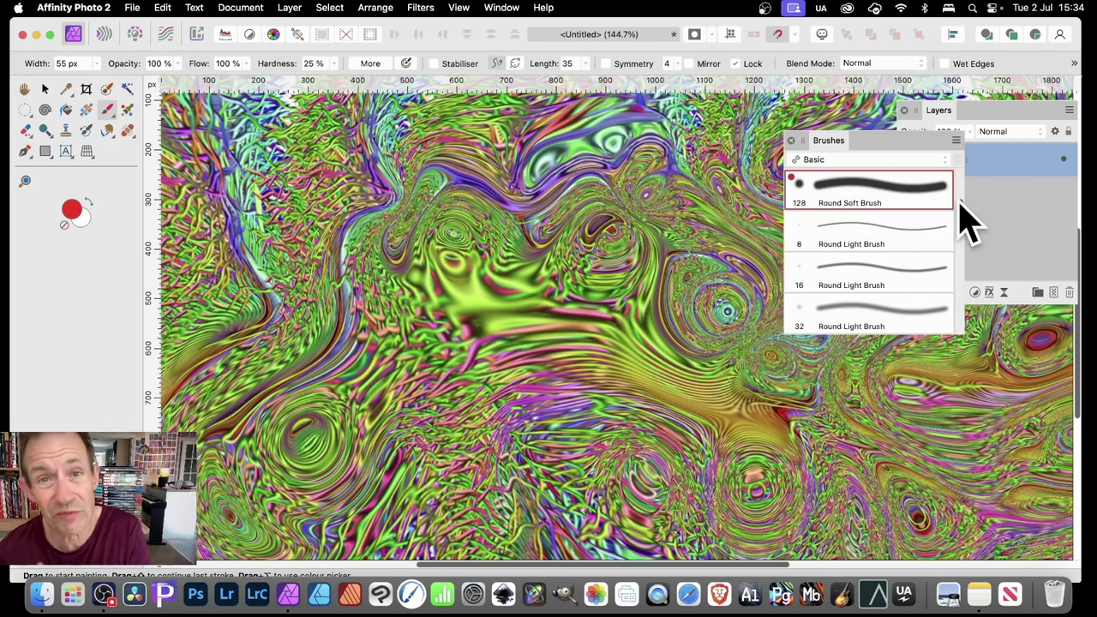
Delete the existing artwork layer and paint a vertical red zigzag stroke with the 55 px Round Soft Brush
key(Delete)
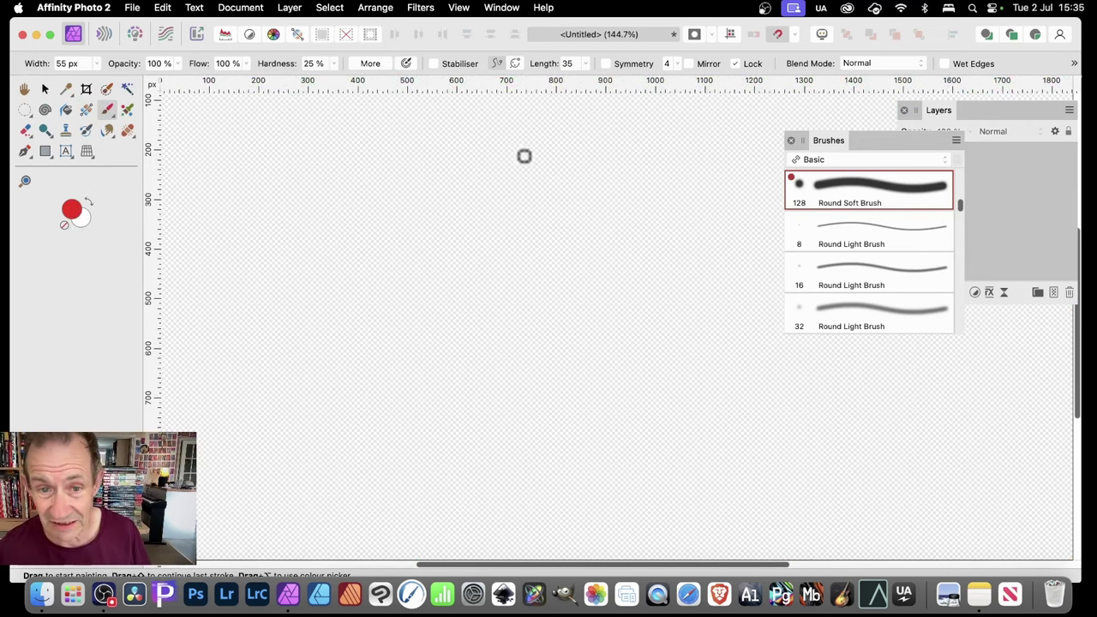
mouse_move(524, 156)
mouse_down()
mouse_move(532, 162)
mouse_move(498, 209)
mouse_up()
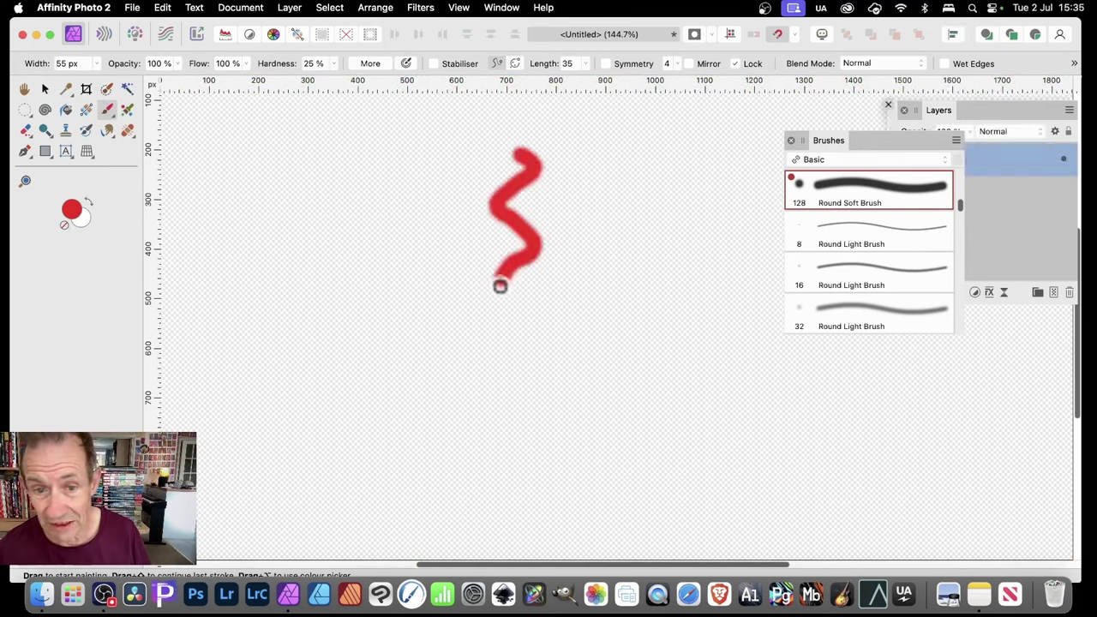
mouse_move(500, 286)
mouse_down()
mouse_move(531, 311)
mouse_move(502, 361)
mouse_move(525, 379)
mouse_move(505, 426)
mouse_move(529, 450)
mouse_move(487, 481)
mouse_up()
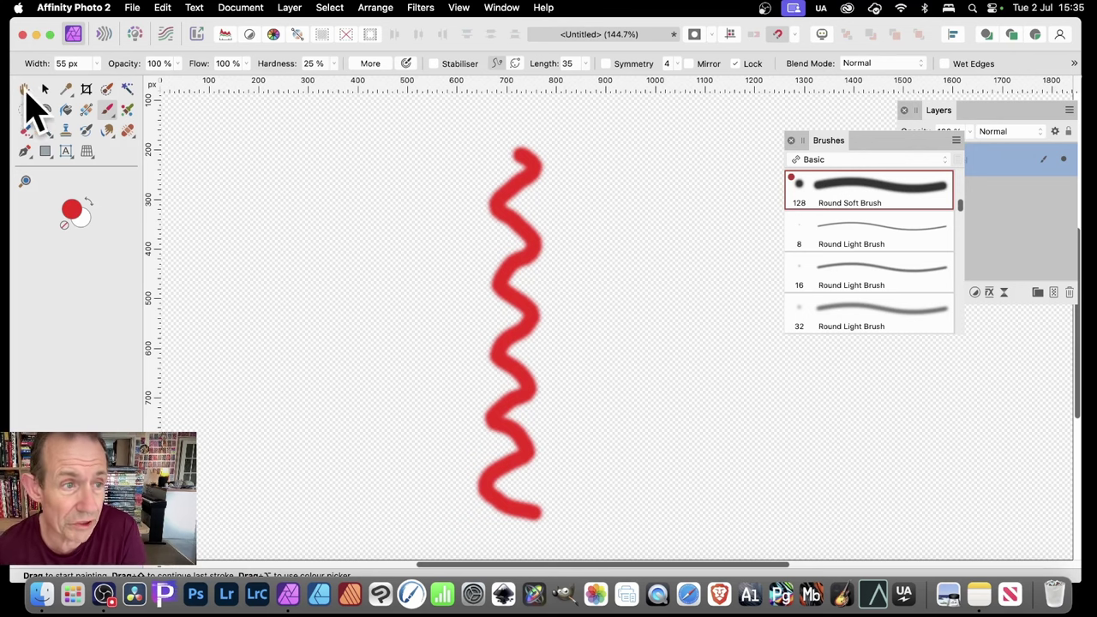
Squeeze the red zigzag narrower horizontally and create a pixel selection from its layer
click(44, 88)
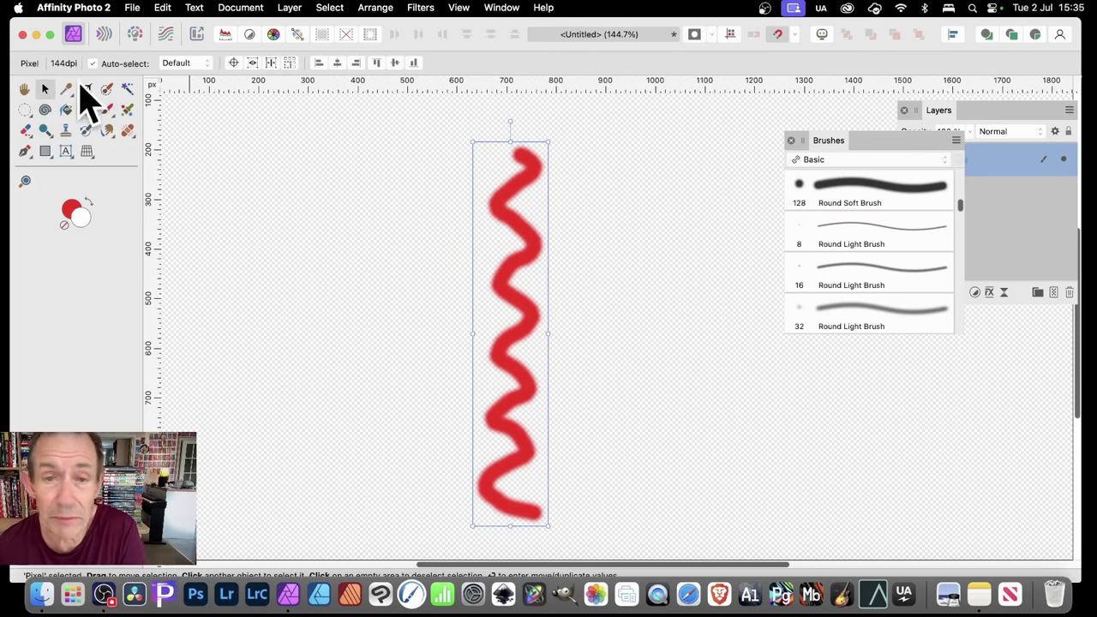
mouse_move(549, 335)
mouse_down()
mouse_move(509, 334)
mouse_move(537, 311)
mouse_move(522, 324)
mouse_up()
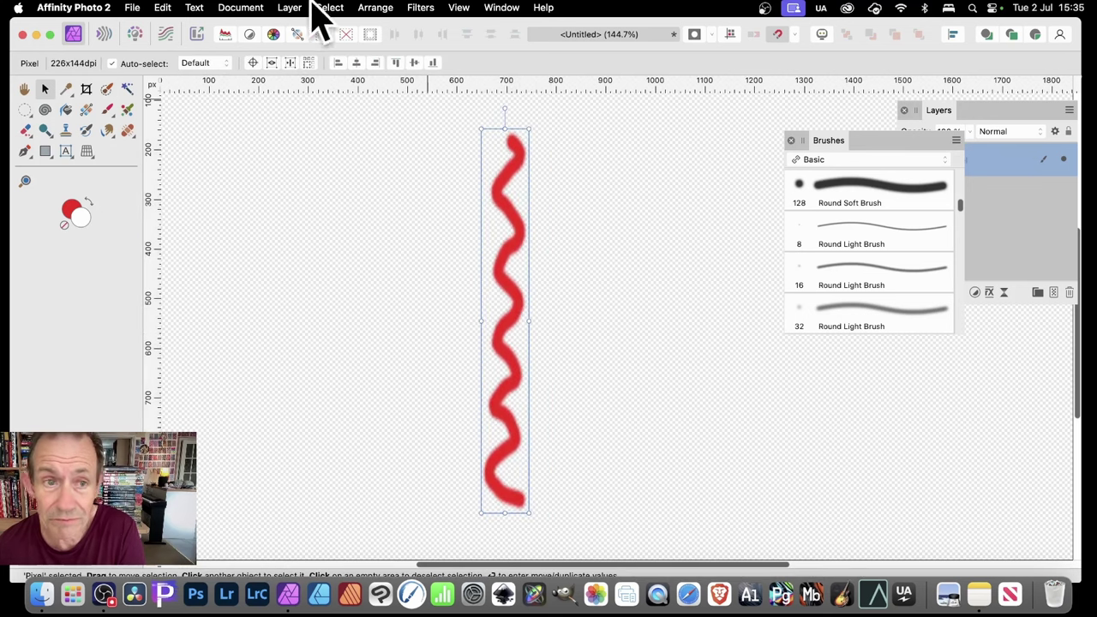
click(330, 8)
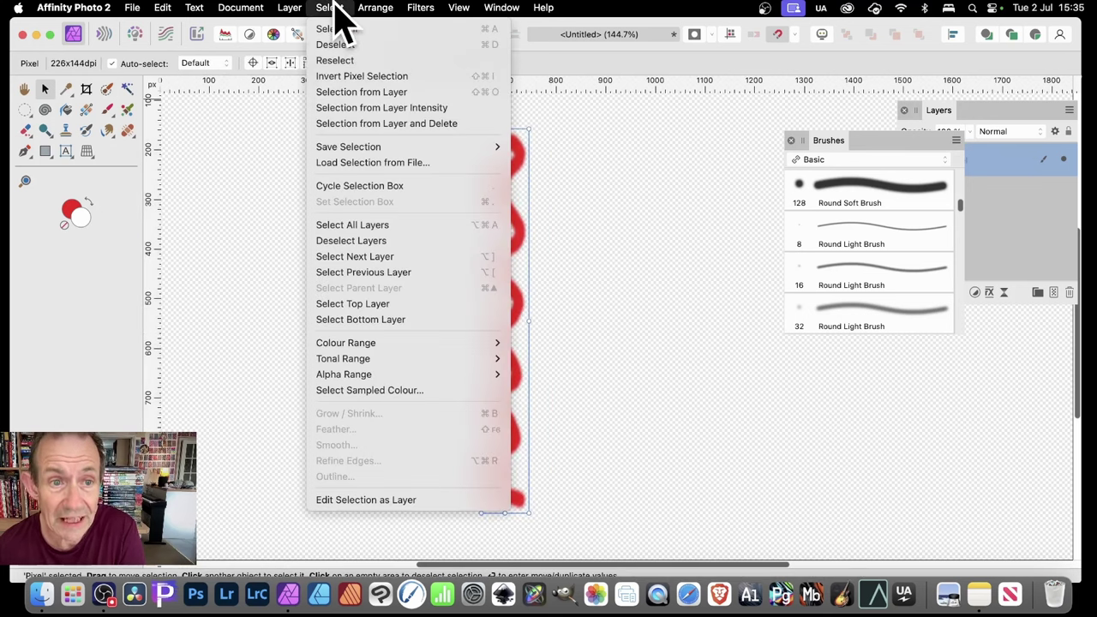
click(364, 92)
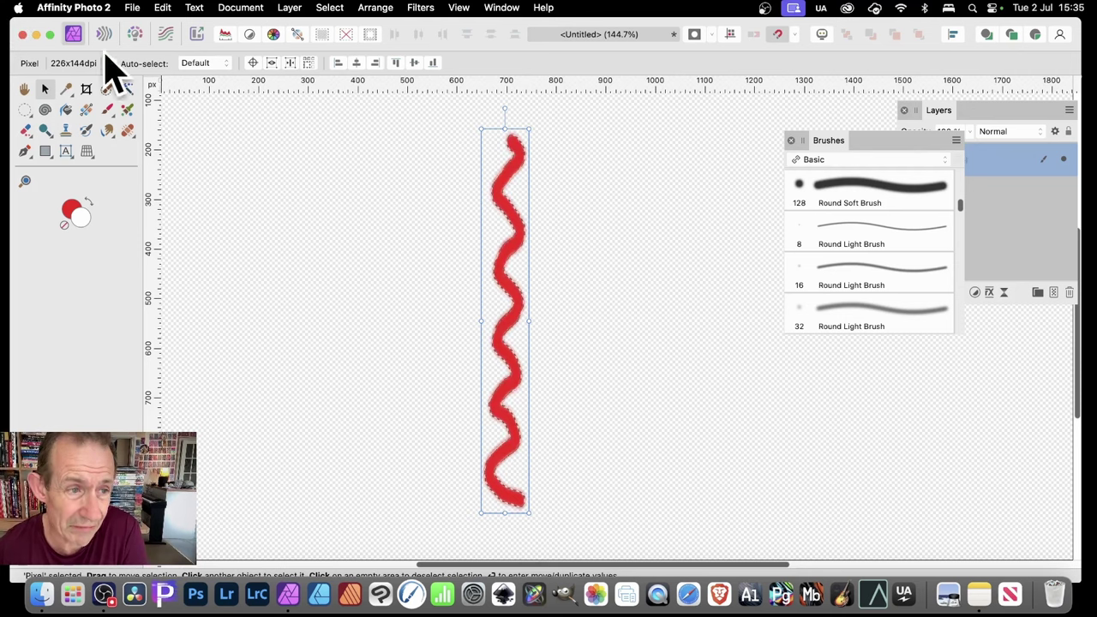
Fill the selected squiggle with a multicolour linear gradient swatch running from its upper end to just below its lower end, and deselect
click(87, 110)
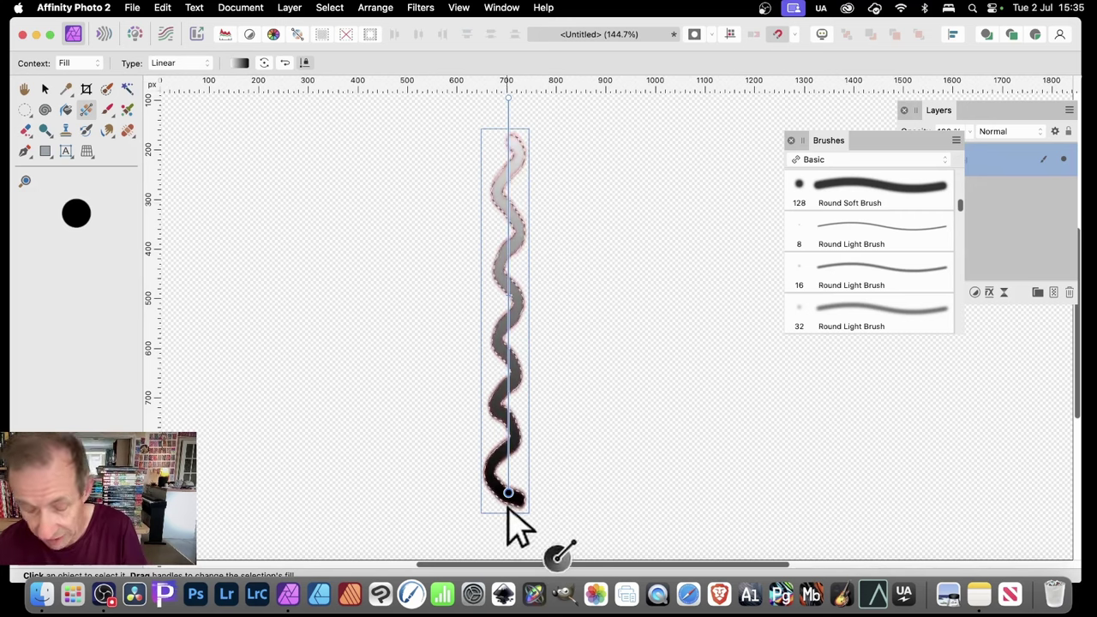
key(super+z)
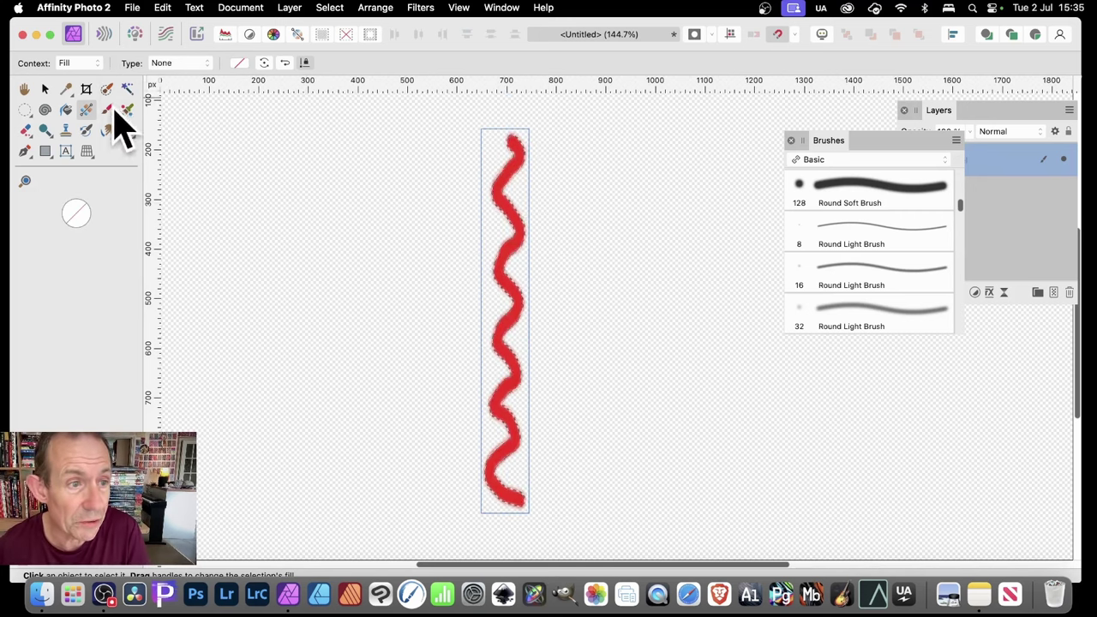
click(239, 64)
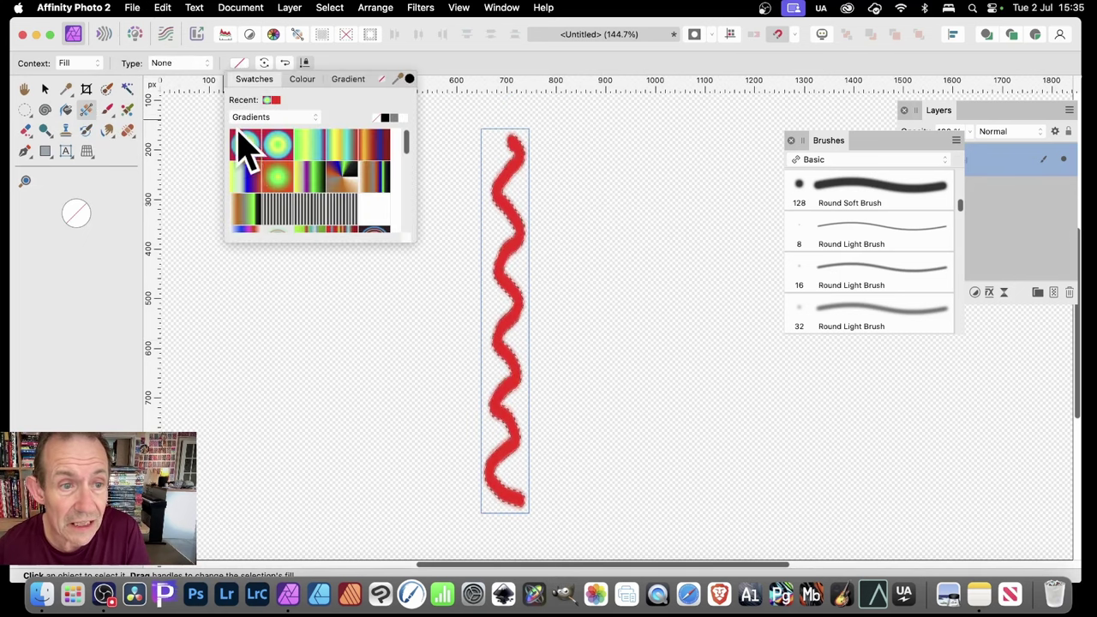
click(347, 154)
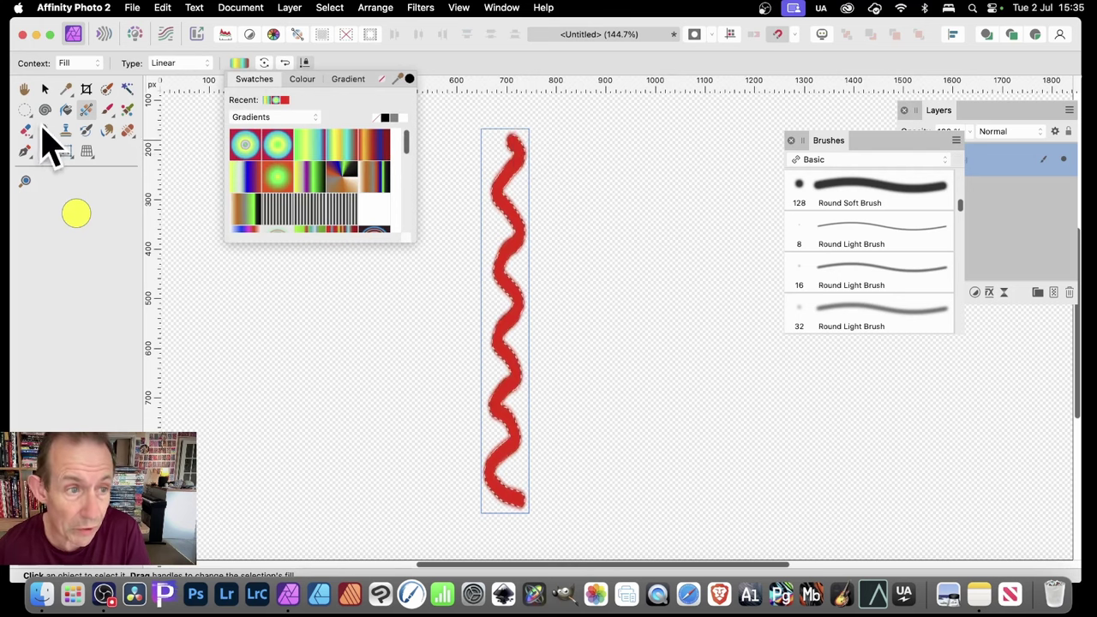
click(86, 110)
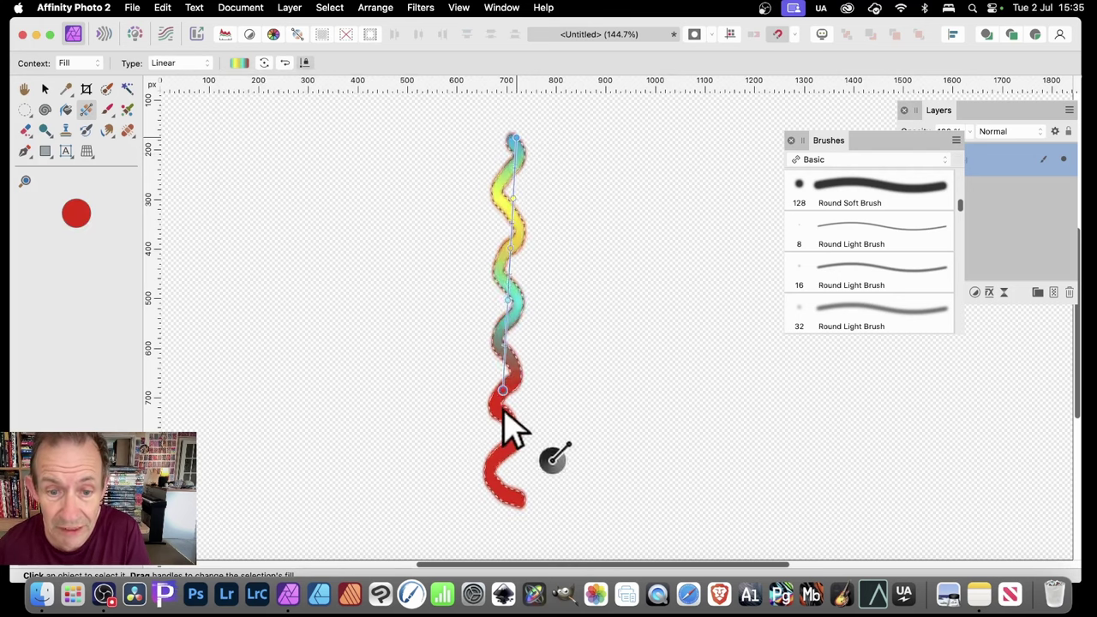
drag(503, 505, 506, 538)
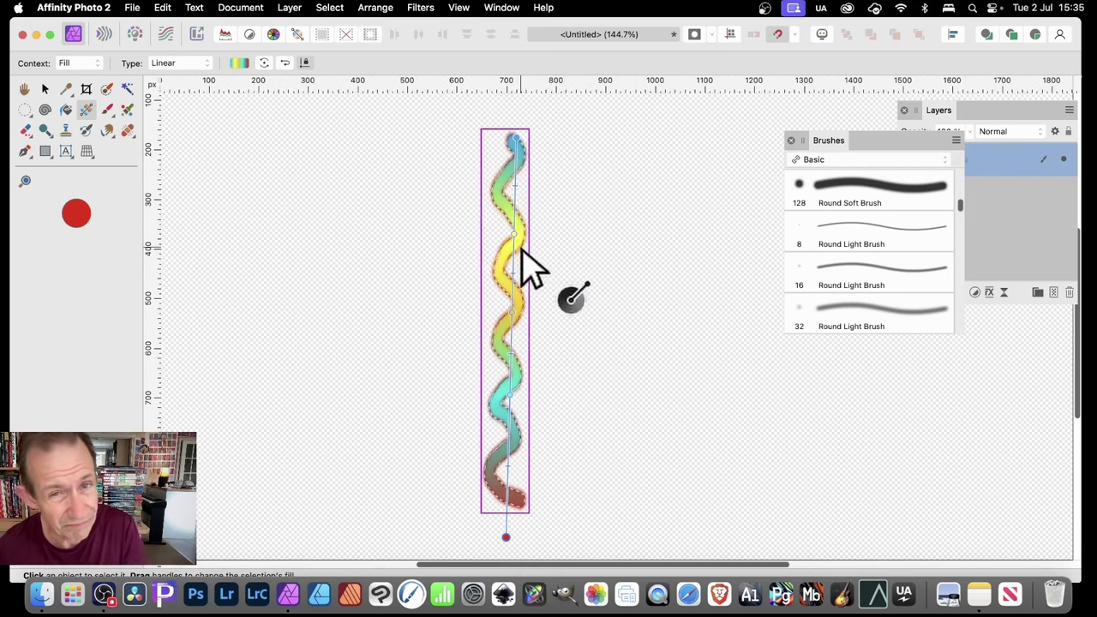
click(341, 9)
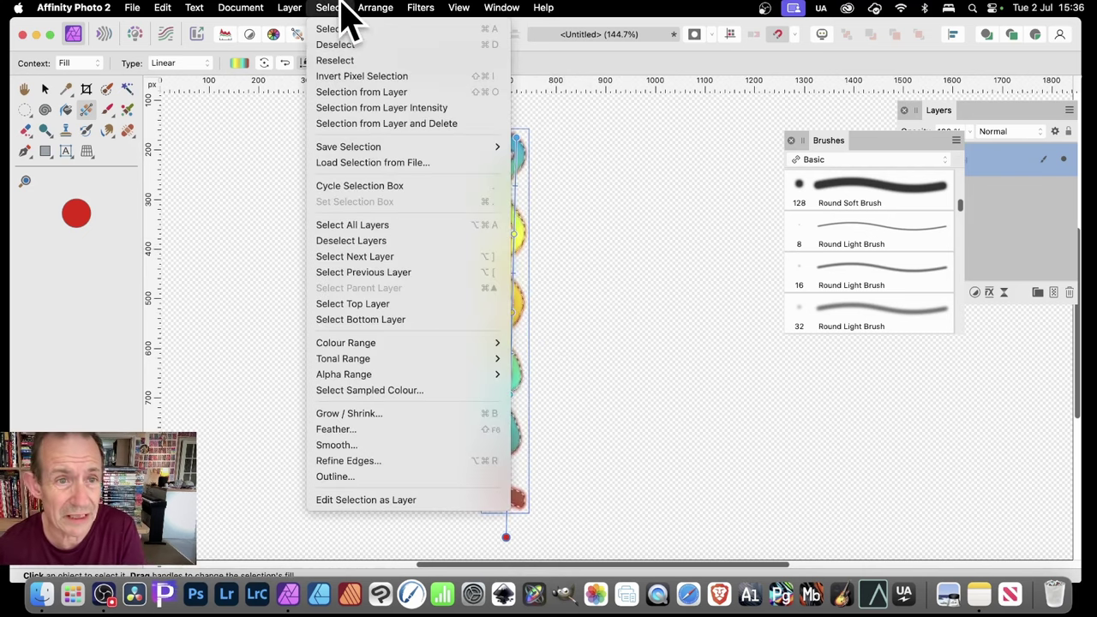
click(347, 45)
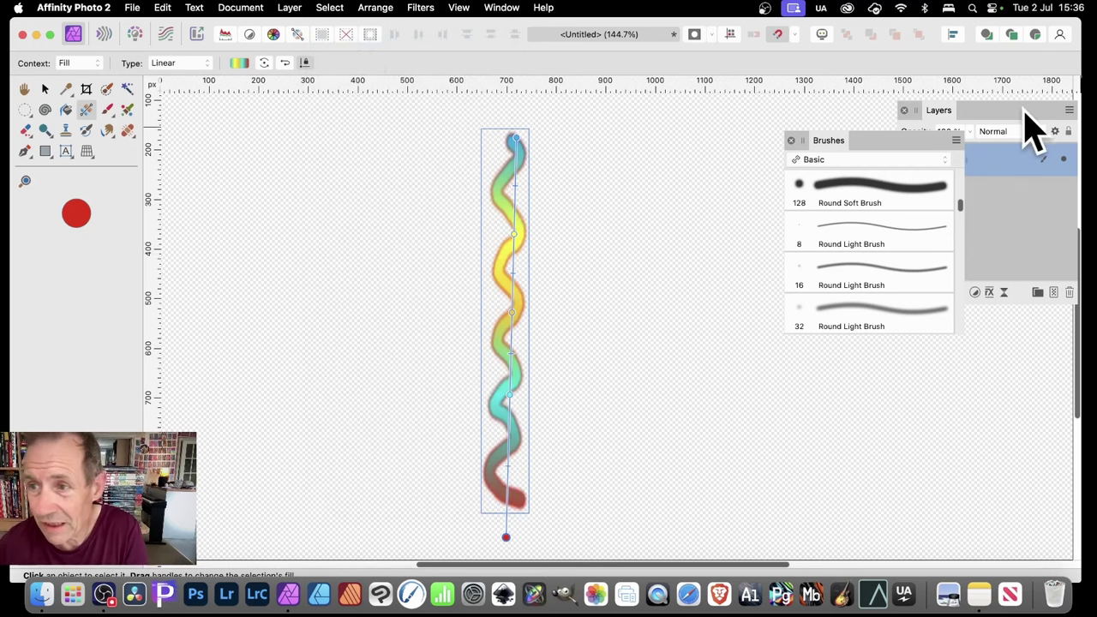
Add a 3D layer effect with a 19.8 px radius to the squiggle's pixel layer
mouse_move(1026, 112)
mouse_down()
mouse_move(752, 142)
mouse_move(774, 129)
mouse_up()
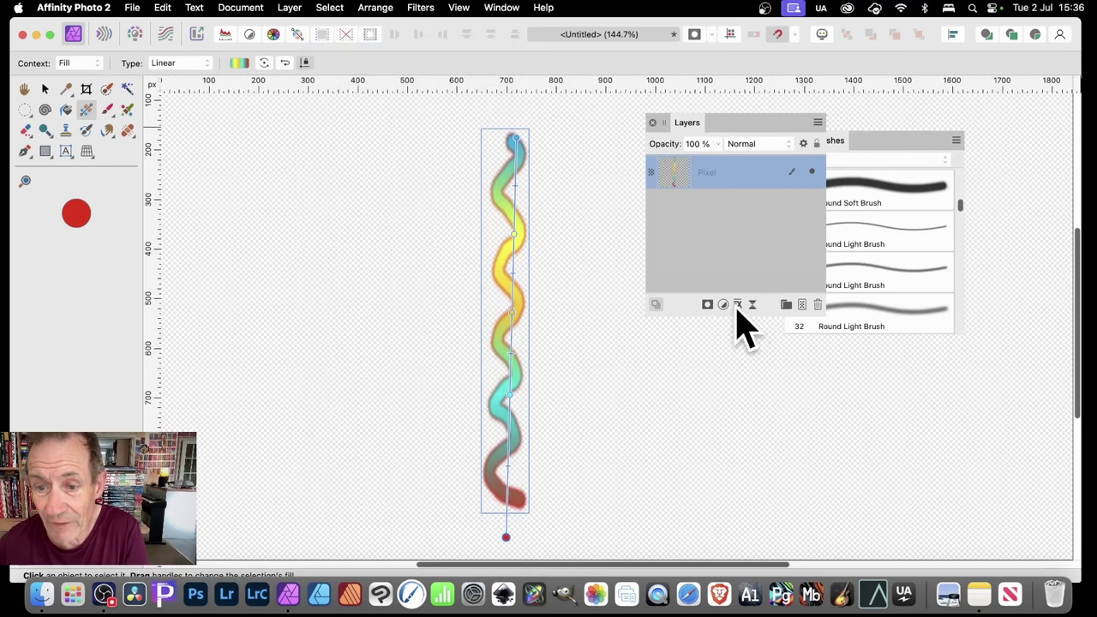
click(737, 305)
click(669, 170)
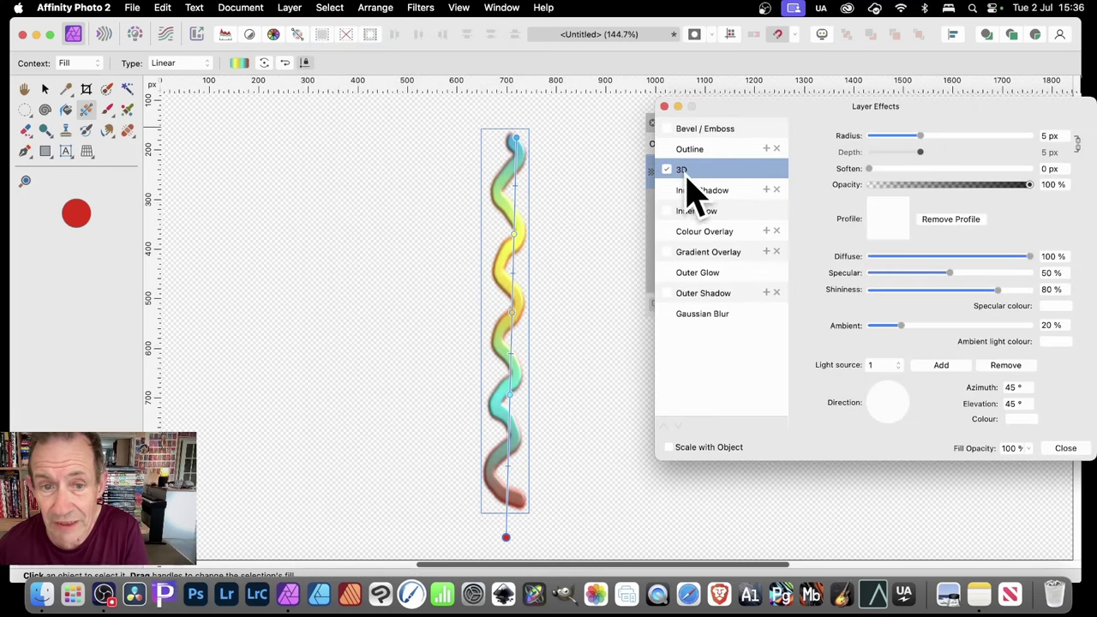
drag(921, 137, 960, 138)
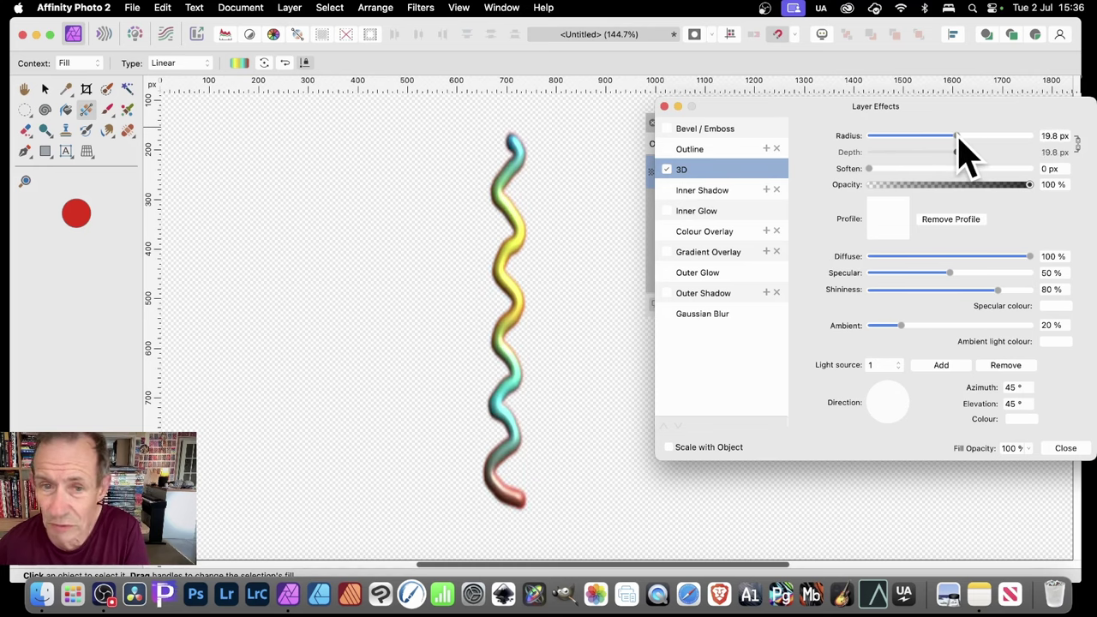
click(527, 147)
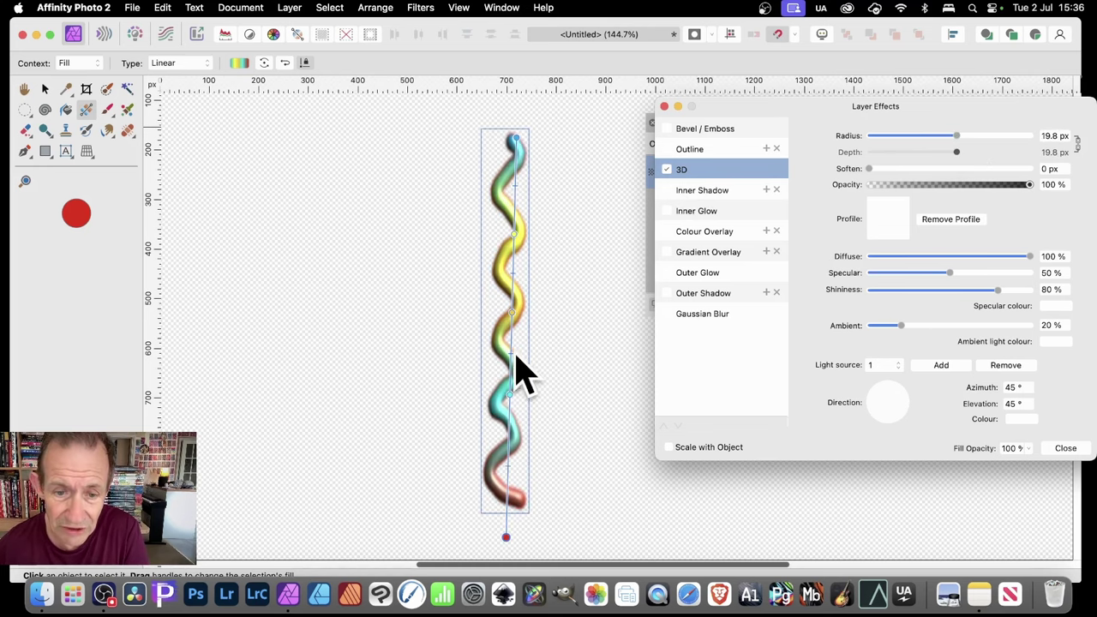
click(1064, 448)
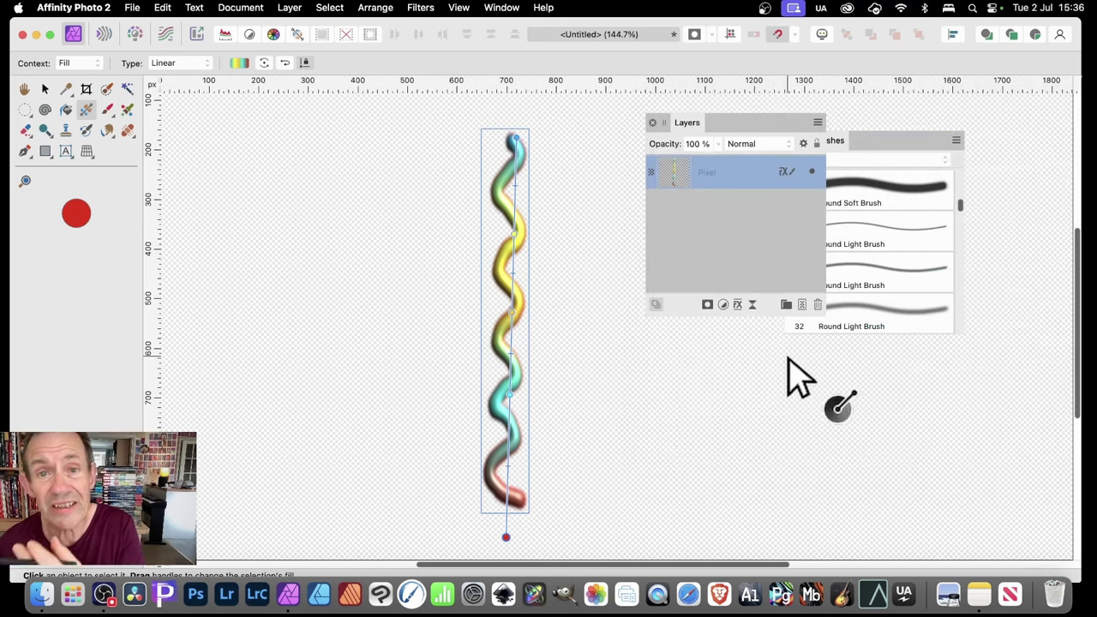
Rasterise the squiggle layer with Preserve layer FX switched off
click(291, 7)
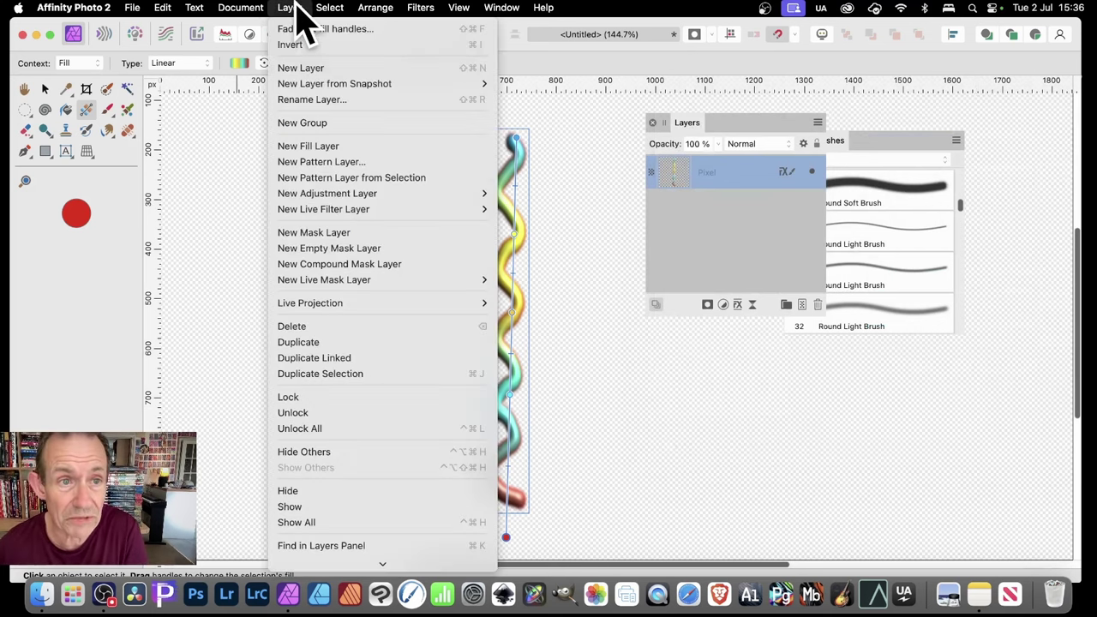
mouse_move(383, 561)
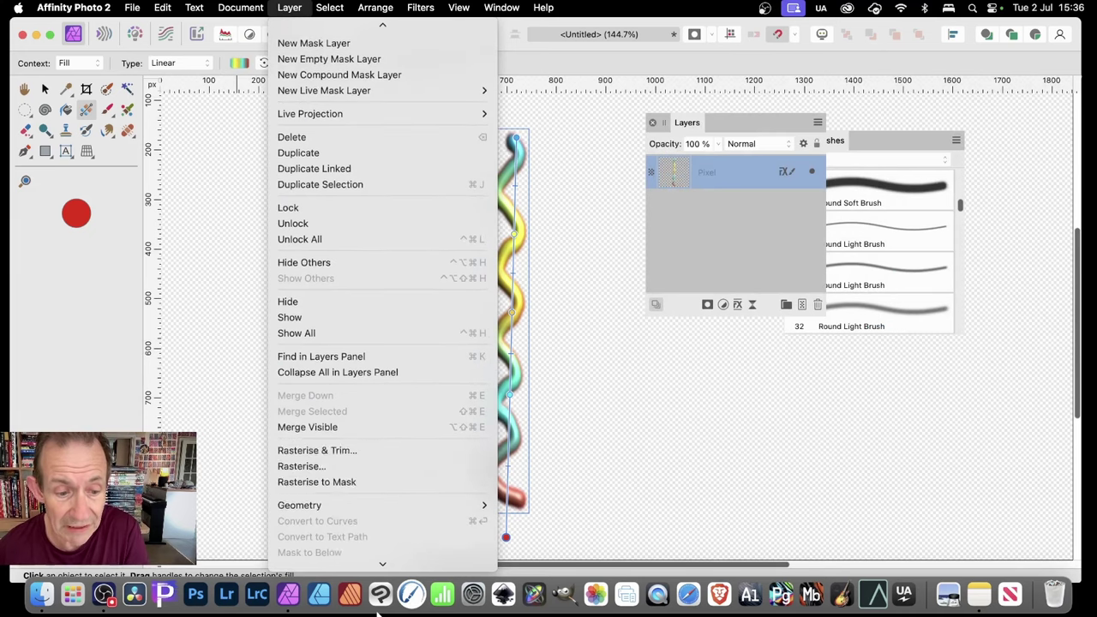
click(357, 461)
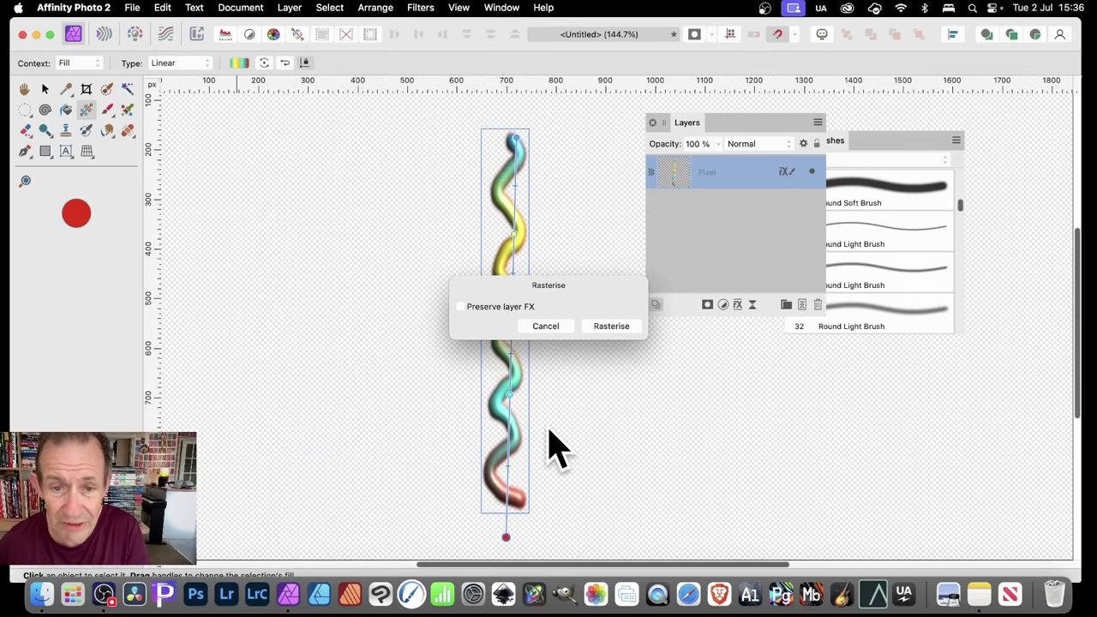
click(625, 326)
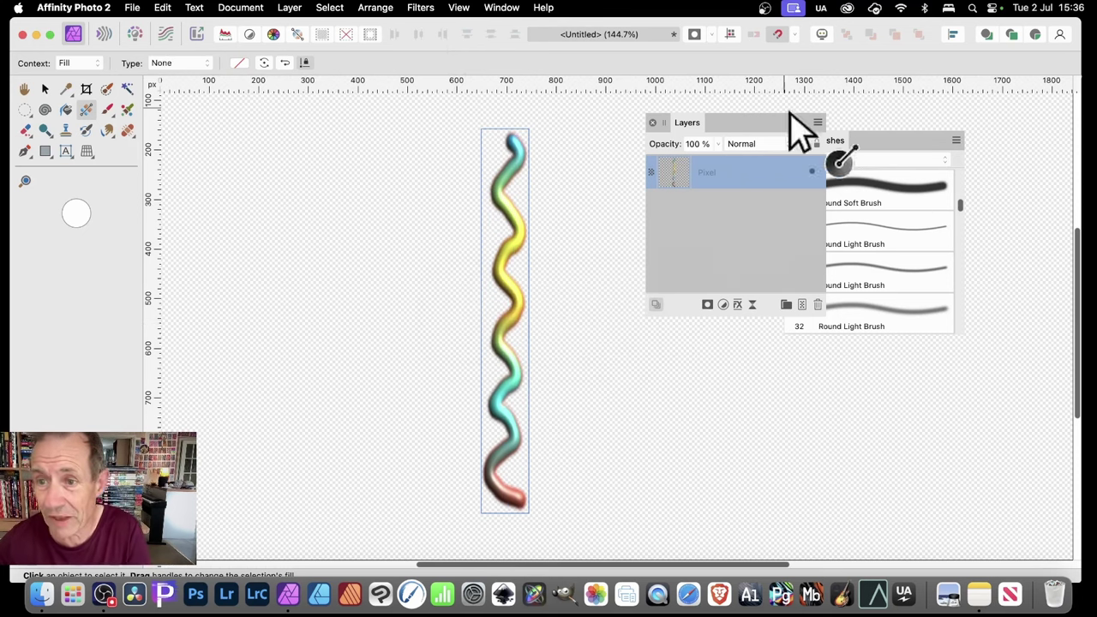
Create a new brush from the squiggle in the Basic brush category
click(840, 144)
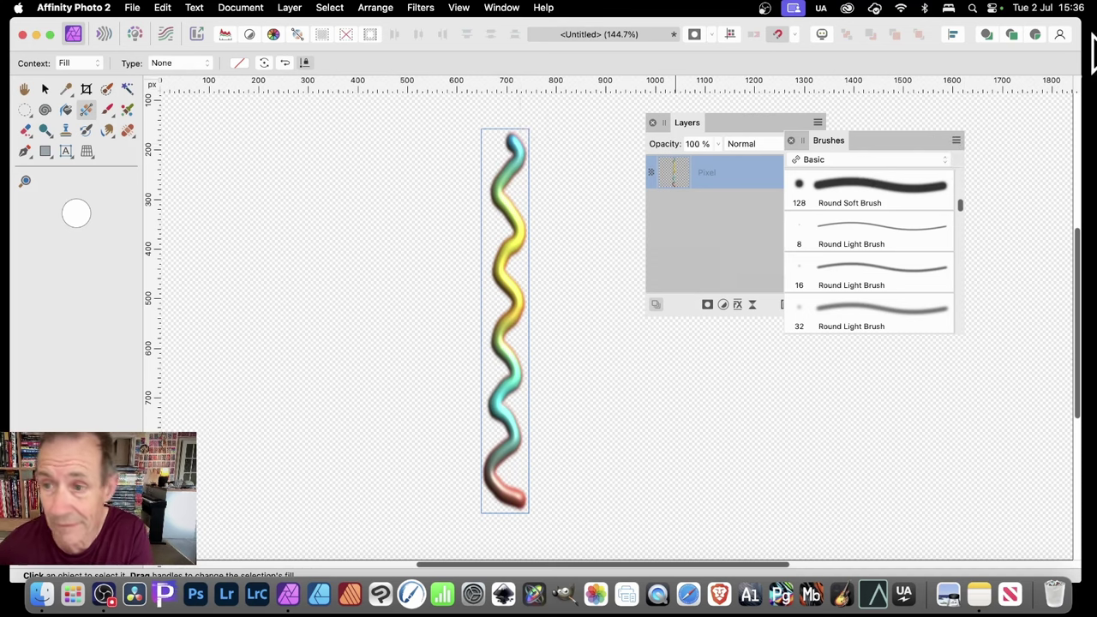
click(956, 141)
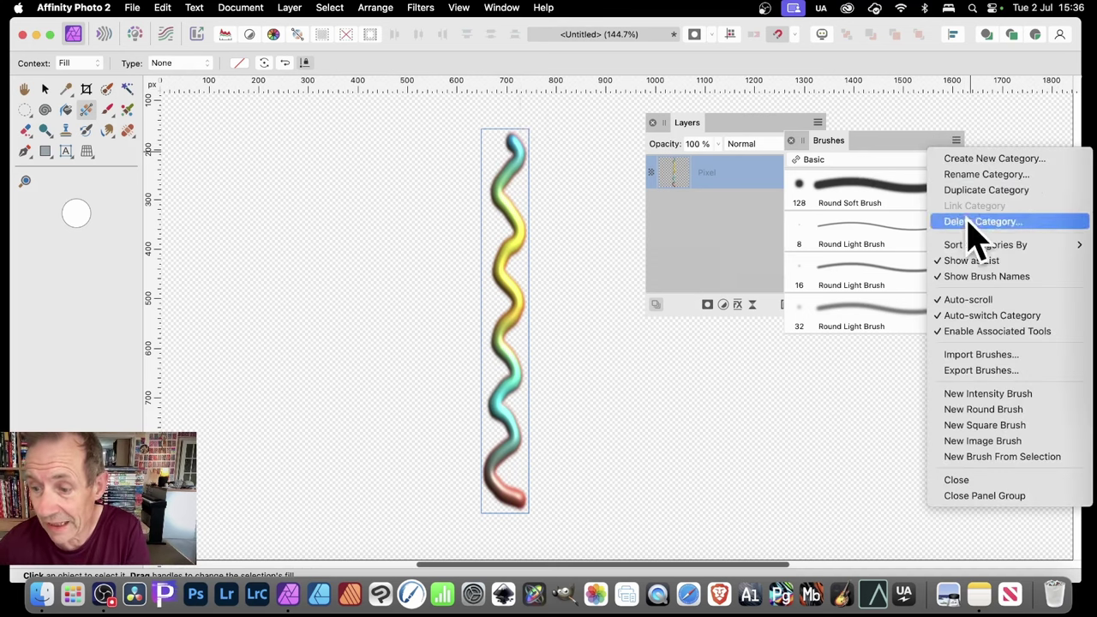
click(992, 461)
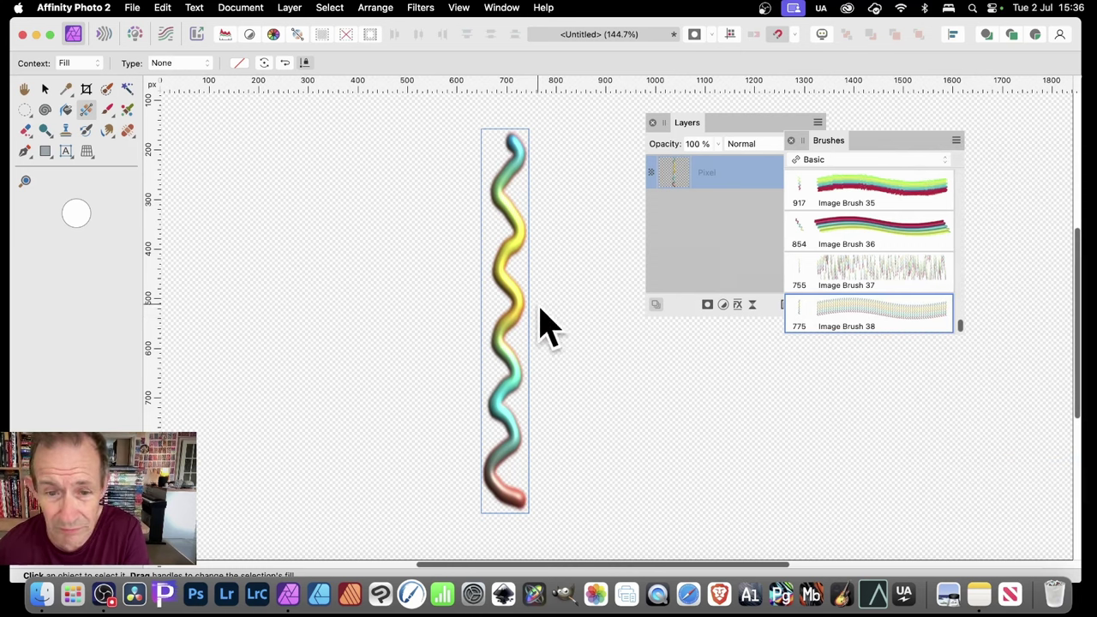
Squeeze the squiggle to a thinner width and create another brush from it in the Basic category
click(45, 89)
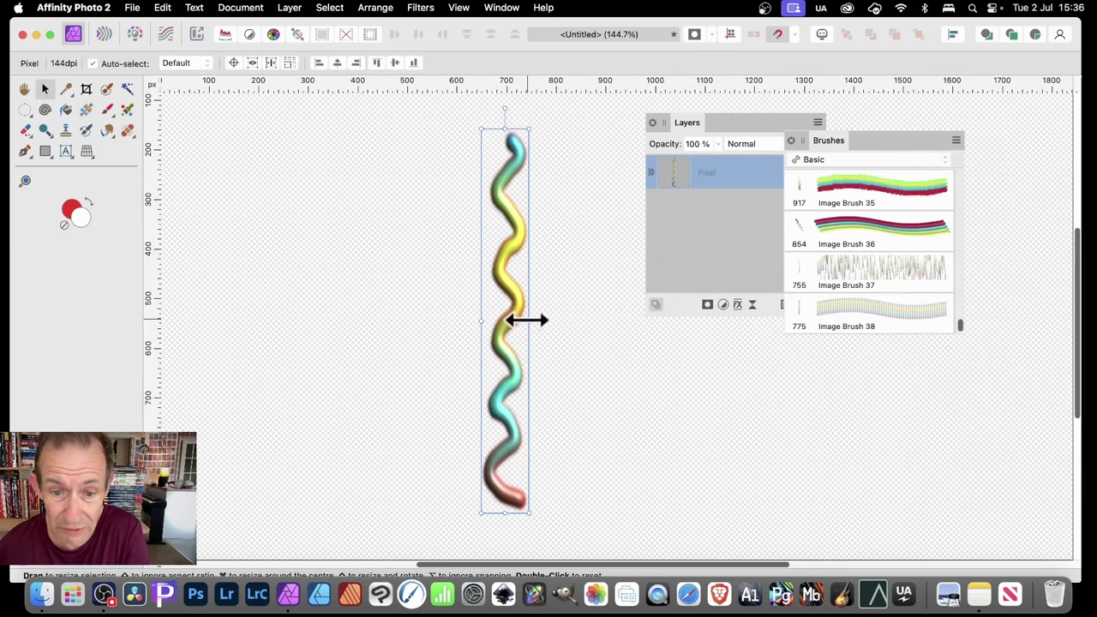
drag(525, 318, 510, 319)
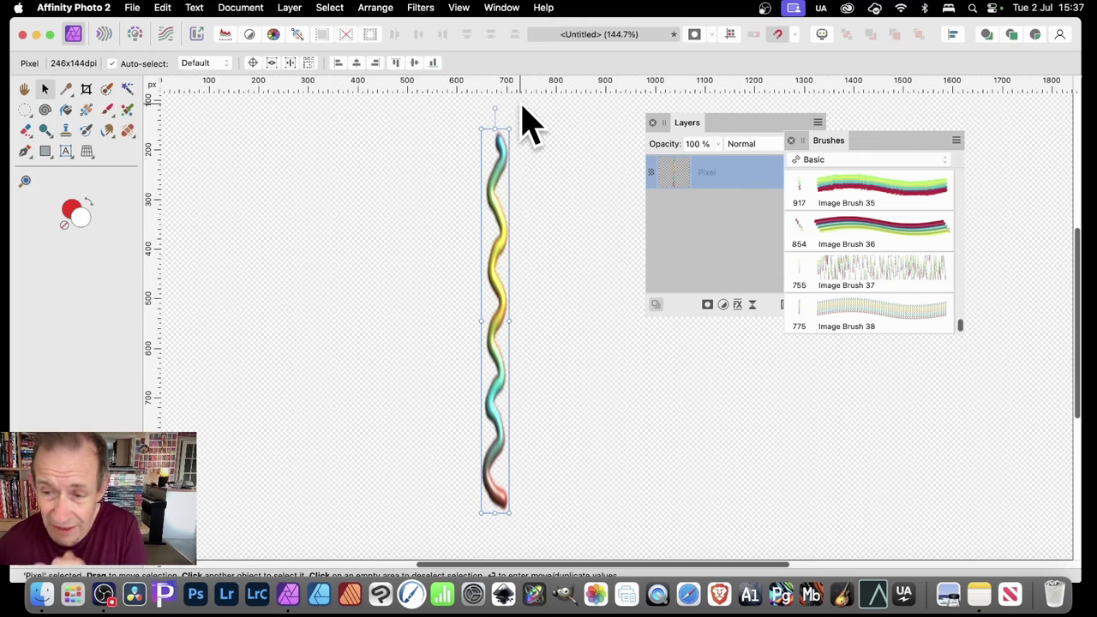
click(957, 140)
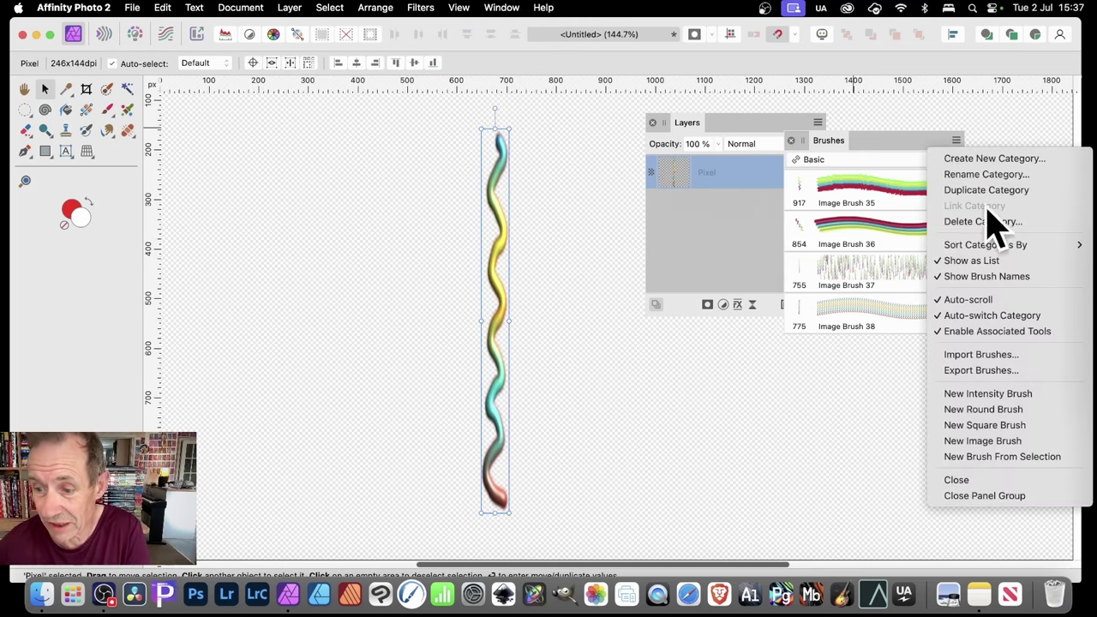
click(1002, 456)
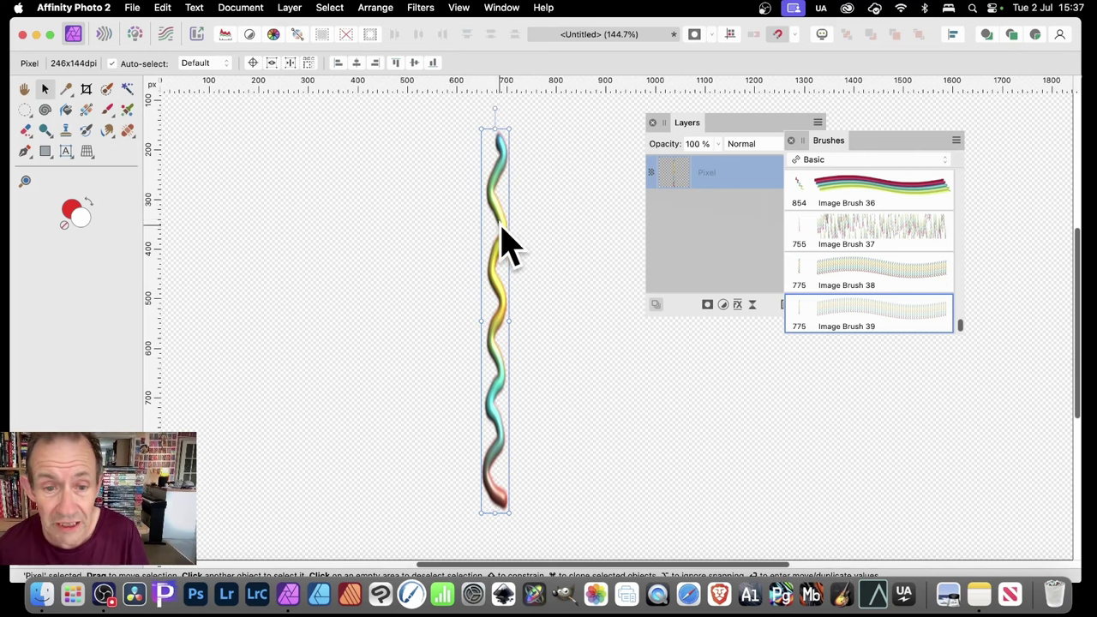
Try overlapping two offset copies of the thin squiggle into a braid, and clear all squiggle layers from the canvas
mouse_move(502, 245)
mouse_down()
mouse_move(490, 257)
mouse_move(498, 289)
mouse_move(512, 292)
mouse_up()
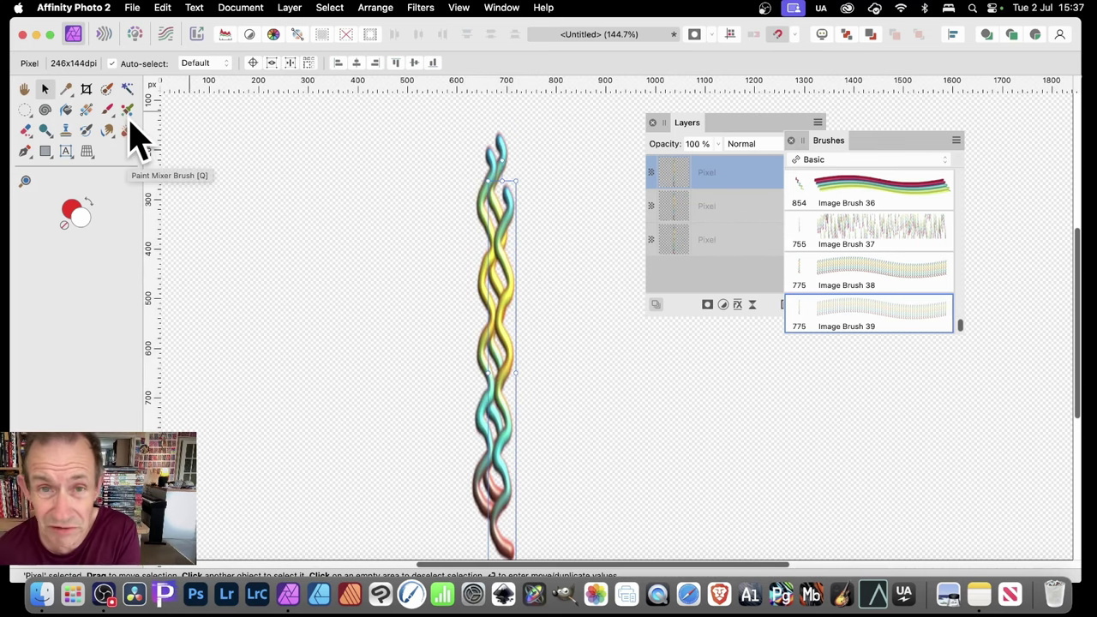
key(super+z)
key(super+z)
key(super+z)
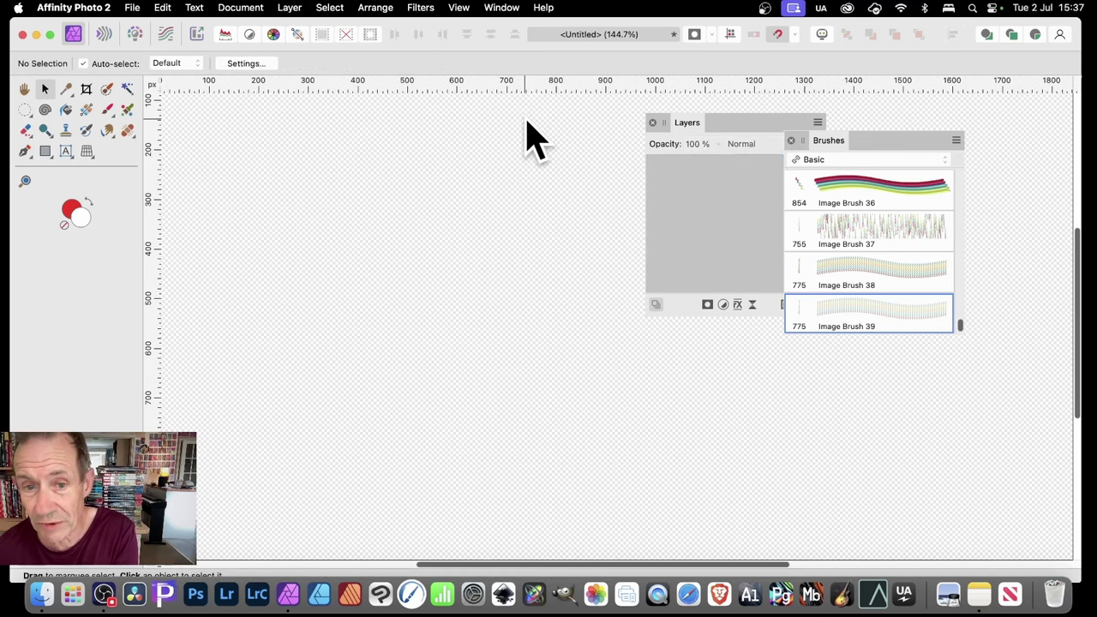
Set Image Brush 39's spacing to 1% and its rotation to 50%
double_click(849, 326)
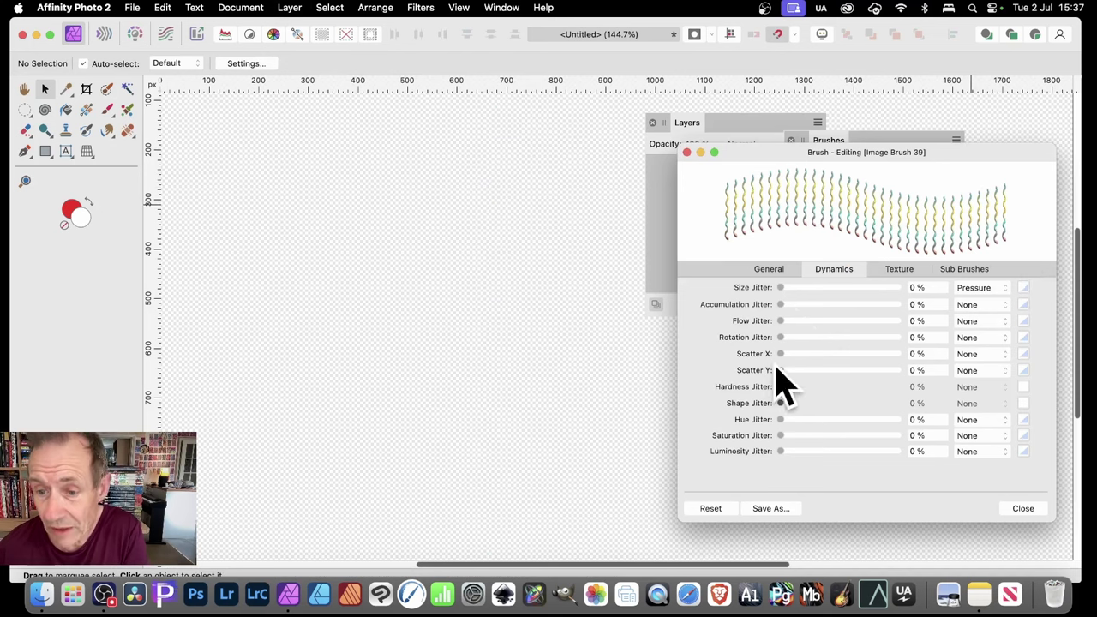
click(765, 270)
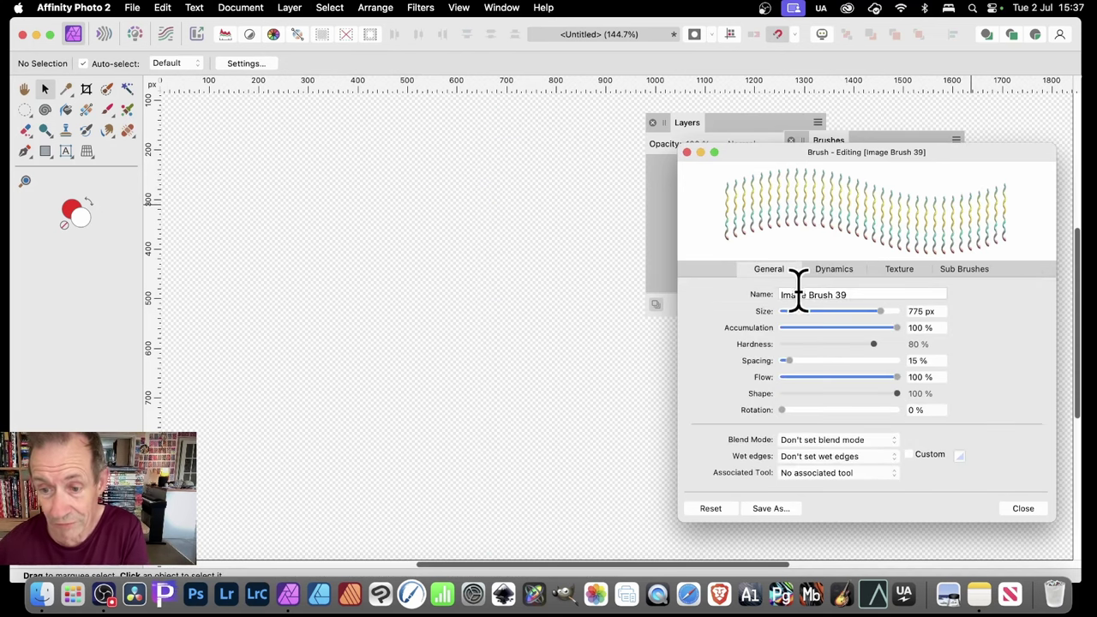
drag(791, 363, 776, 360)
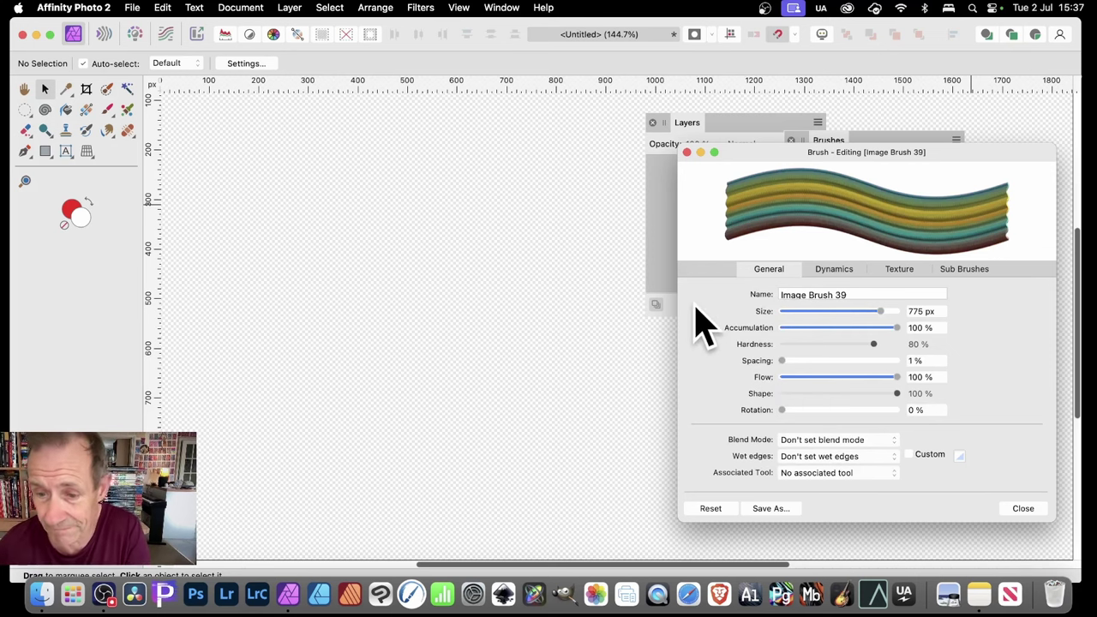
drag(784, 410, 943, 419)
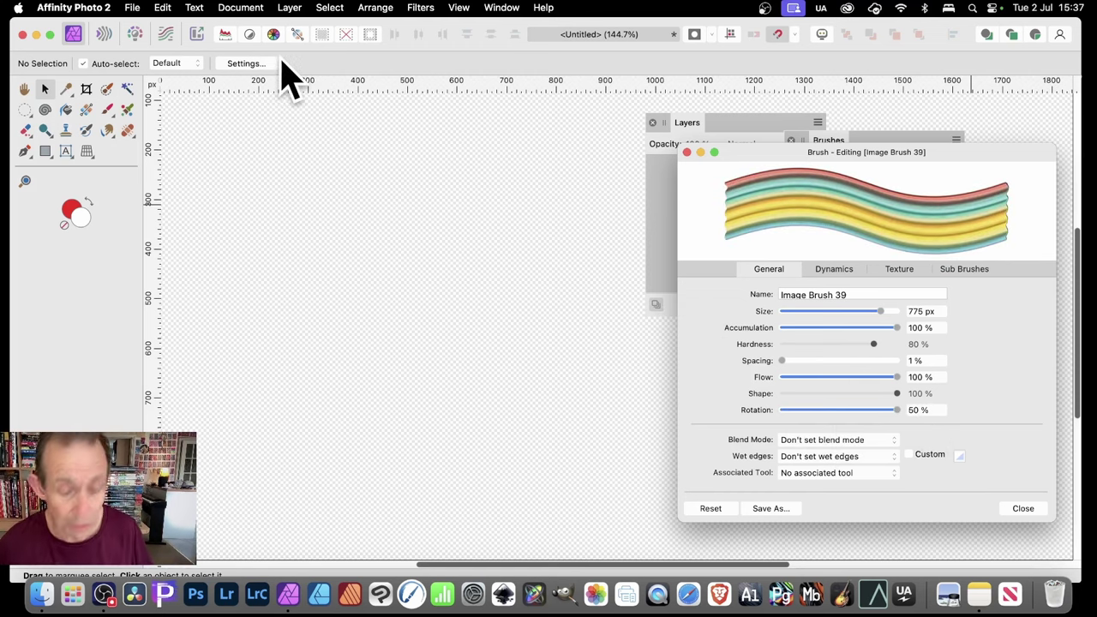
Switch to the Paint Brush Tool, try a diagonal stroke across the empty canvas, and undo it
key(b)
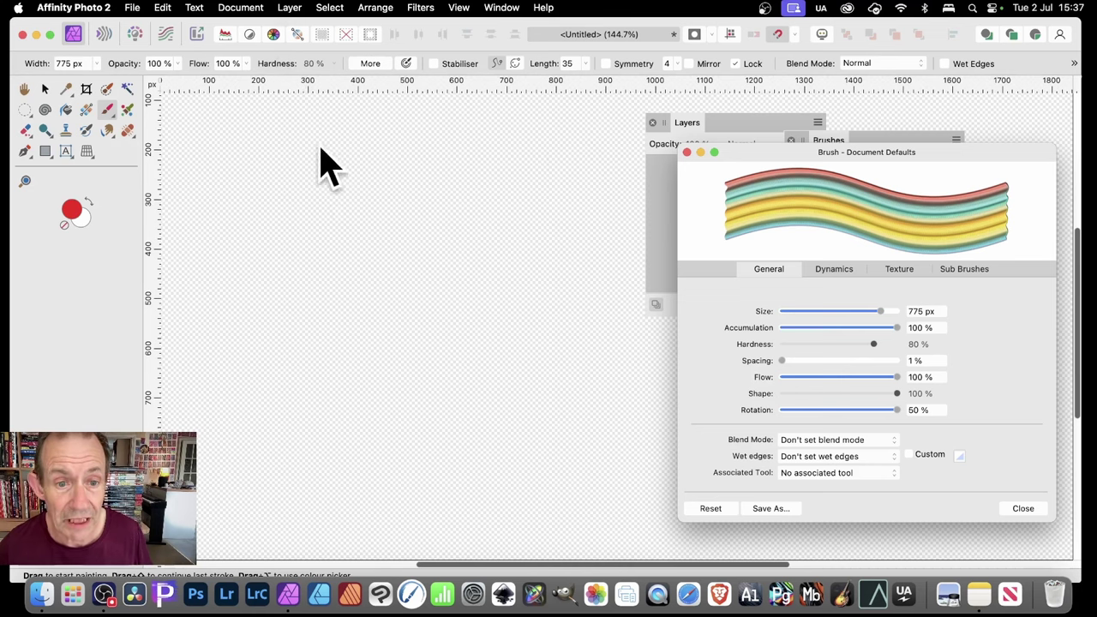
mouse_move(321, 163)
mouse_down()
mouse_move(423, 200)
mouse_move(423, 233)
mouse_move(452, 252)
mouse_move(554, 224)
mouse_move(475, 266)
mouse_move(418, 348)
mouse_move(330, 258)
mouse_move(257, 339)
mouse_move(379, 235)
mouse_move(380, 248)
mouse_move(559, 287)
mouse_move(585, 276)
mouse_move(386, 370)
mouse_move(439, 290)
mouse_move(455, 364)
mouse_up()
key(super+z)
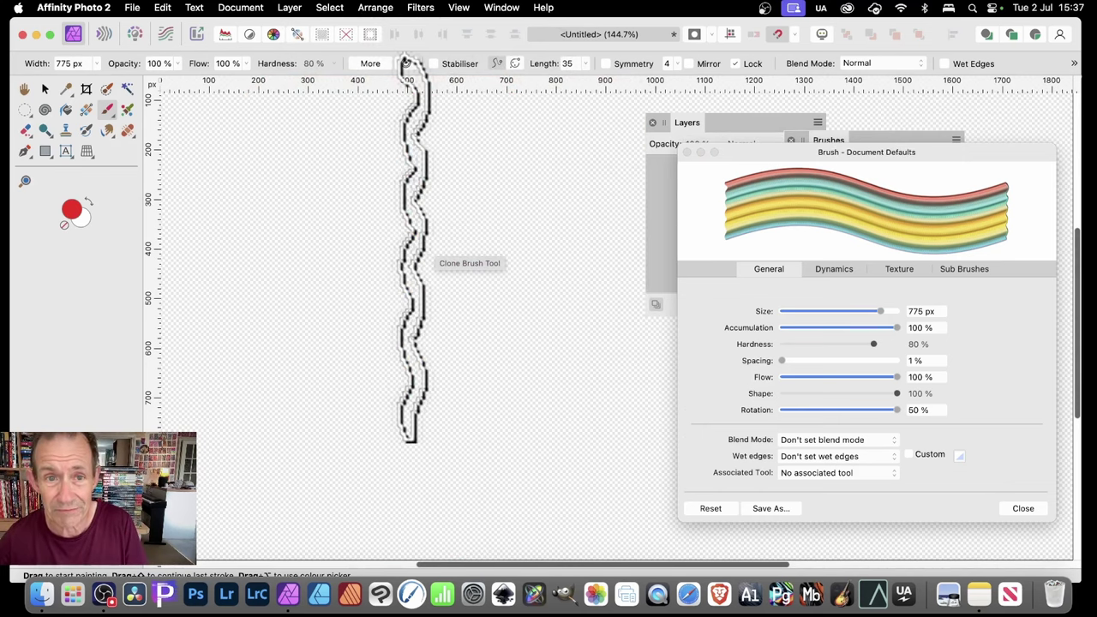
Set the brush's Scatter Y to 541% with Random control and cover the canvas with scattered squiggle strokes
click(836, 283)
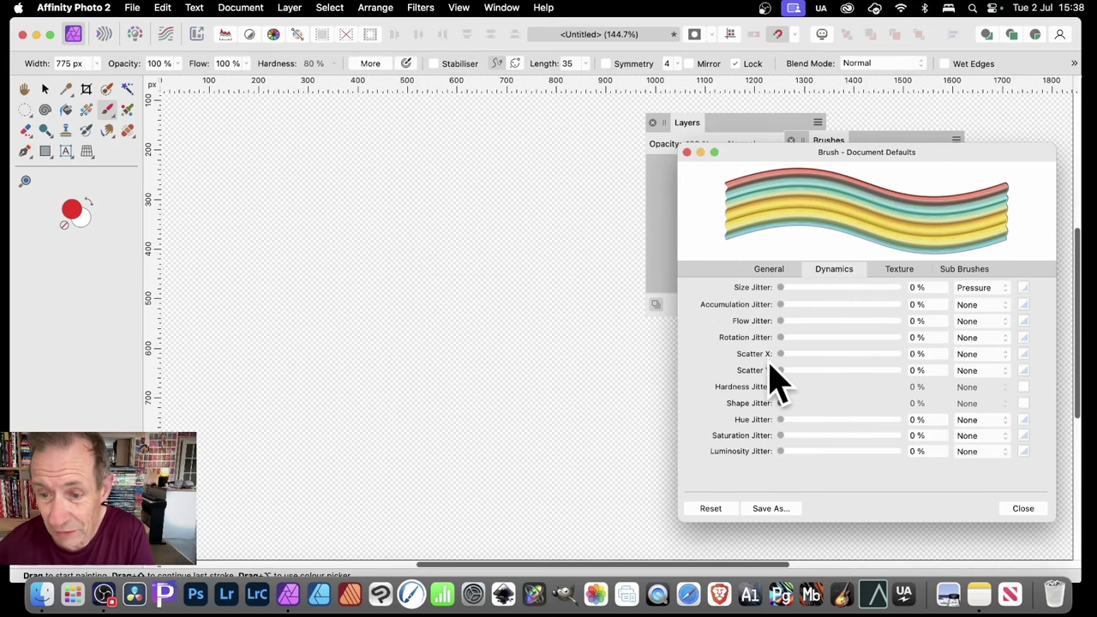
mouse_move(787, 374)
mouse_down()
mouse_move(850, 375)
mouse_move(787, 375)
mouse_move(842, 380)
mouse_up()
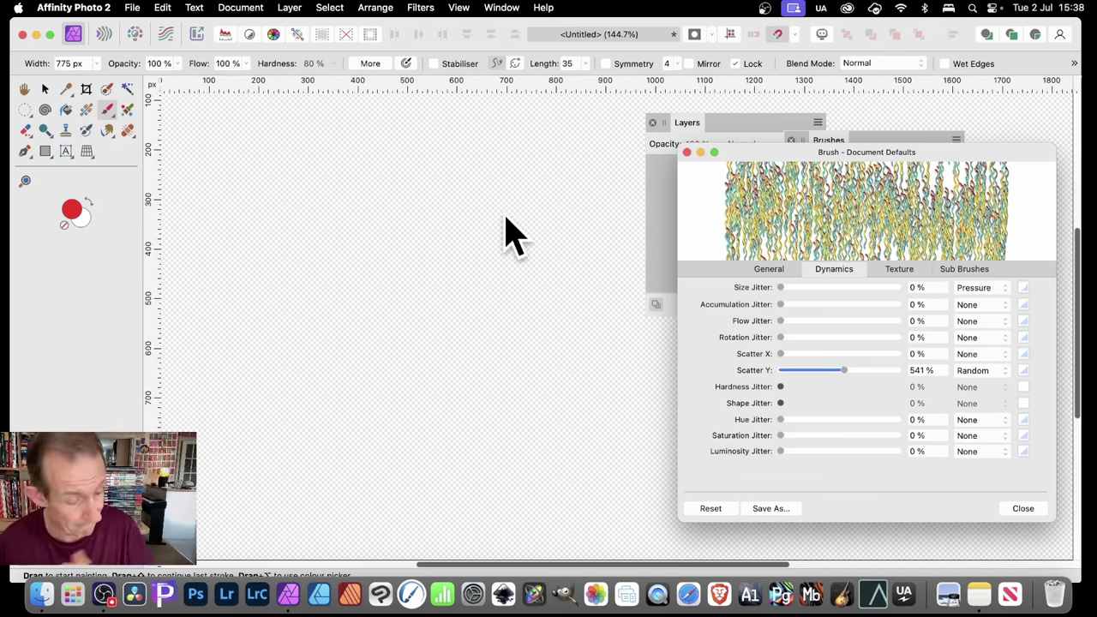
mouse_move(309, 239)
mouse_down()
mouse_move(487, 263)
mouse_move(204, 271)
mouse_move(424, 256)
mouse_move(659, 301)
mouse_move(364, 291)
mouse_move(648, 271)
mouse_move(1033, 322)
mouse_move(1086, 302)
mouse_move(568, 317)
mouse_move(861, 299)
mouse_move(1071, 322)
mouse_move(806, 306)
mouse_move(309, 323)
mouse_move(160, 312)
mouse_move(639, 318)
mouse_move(168, 299)
mouse_move(219, 242)
mouse_up()
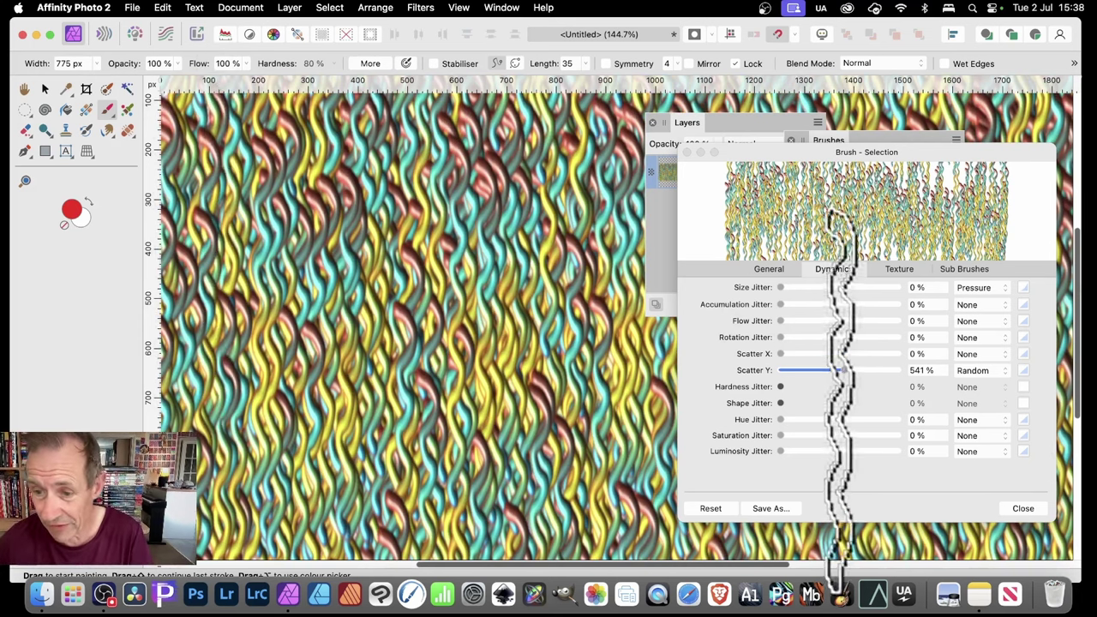
Set Scatter Y to 244% and Hue Jitter to 100% Random, and paint over the whole canvas with multicoloured squiggles
drag(839, 370, 806, 370)
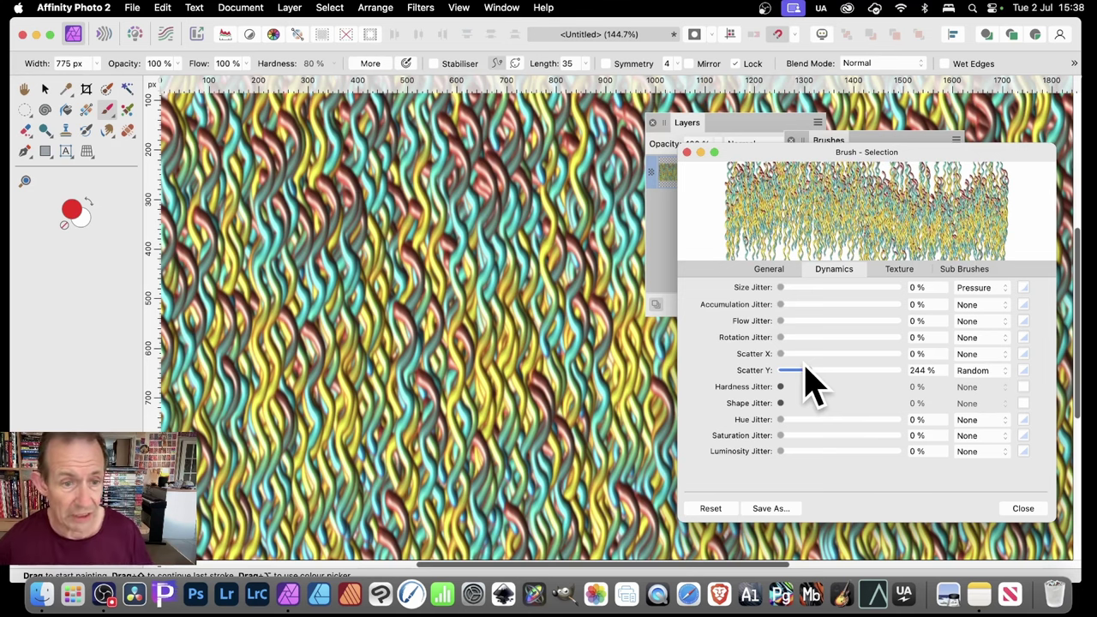
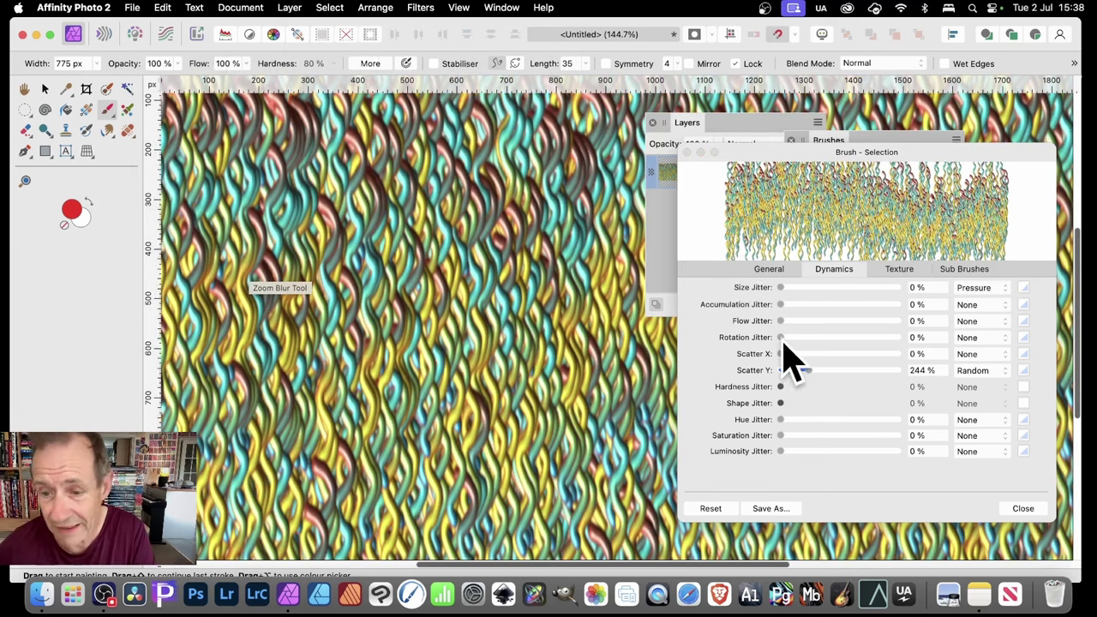
drag(796, 420, 950, 441)
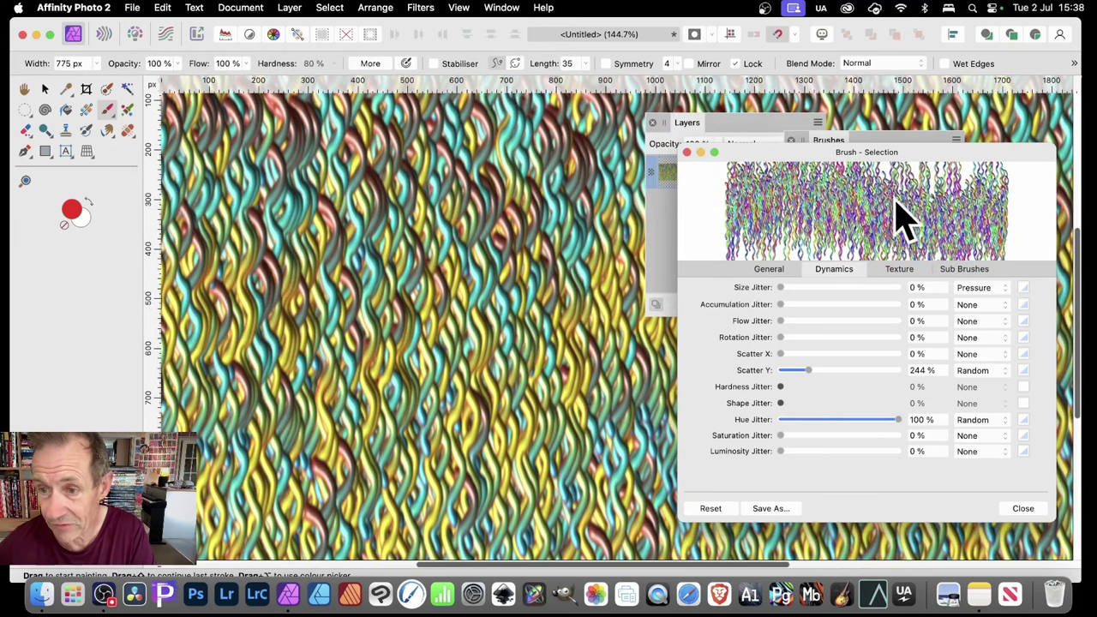
click(987, 421)
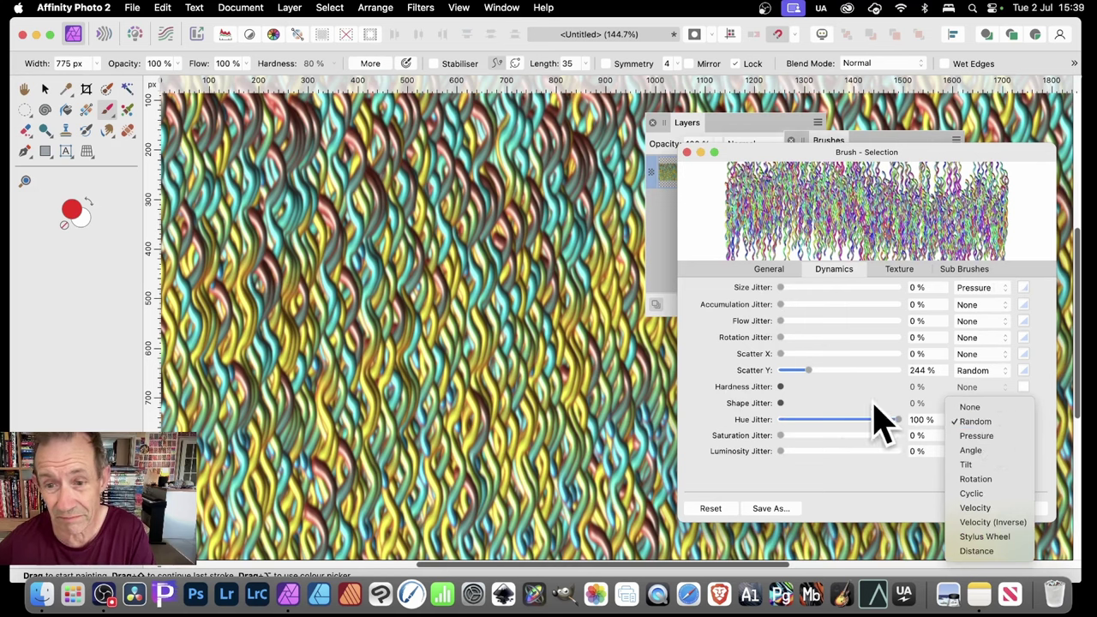
key(Escape)
click(247, 261)
mouse_move(245, 266)
mouse_down()
mouse_move(644, 287)
mouse_move(678, 266)
mouse_up()
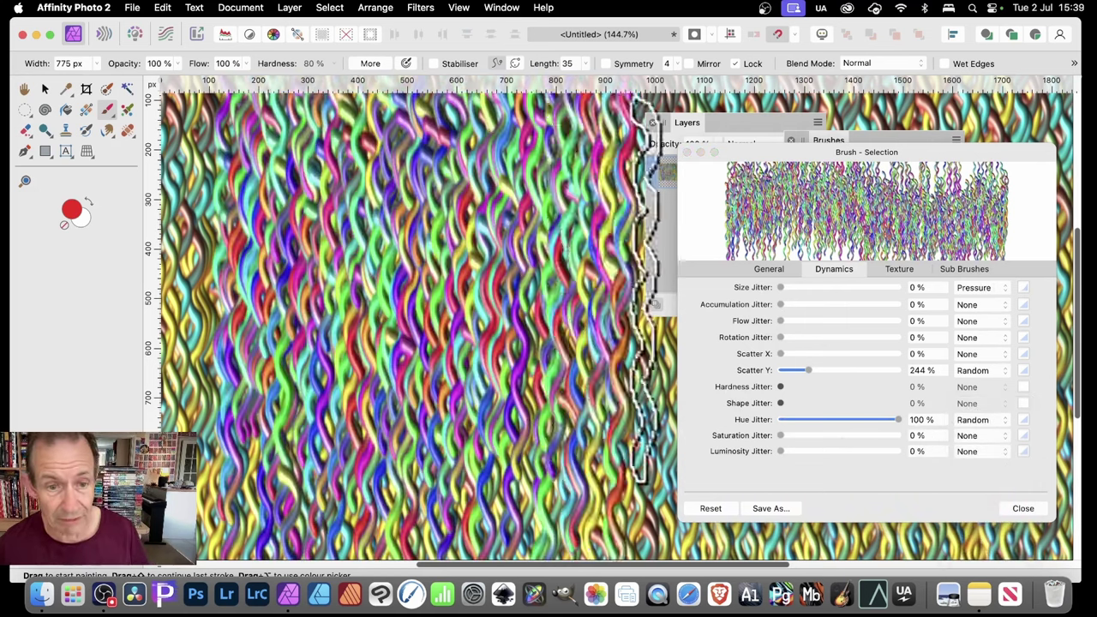
drag(330, 265, 669, 266)
drag(1067, 282, 16, 282)
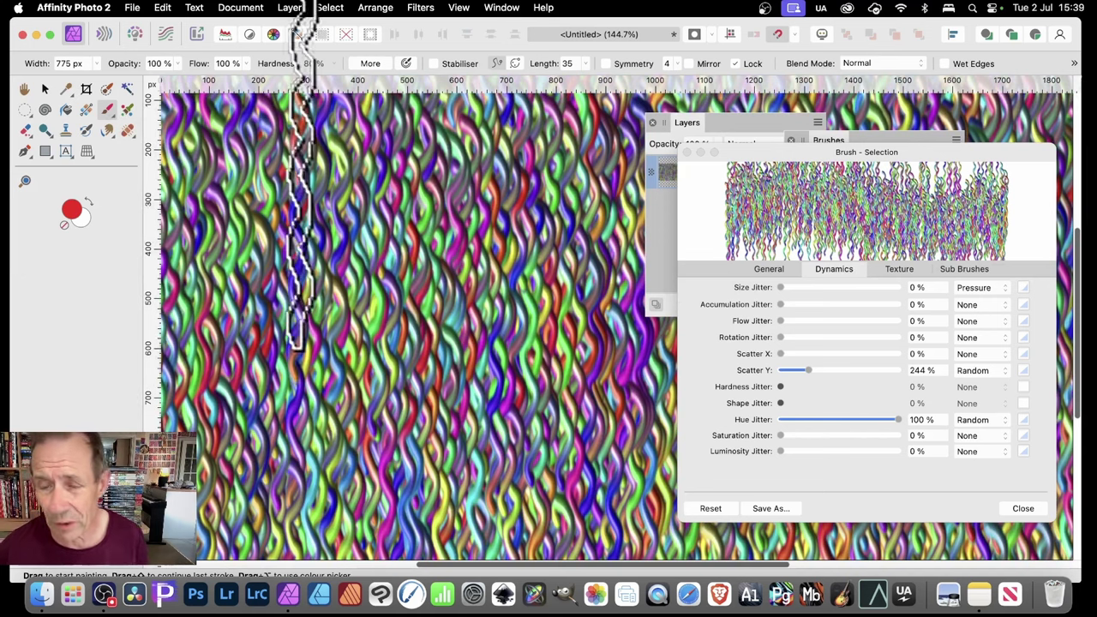
Change the Hue Jitter controller to Cyclic and paint across the canvas to lay down shifting colour bands
click(1003, 420)
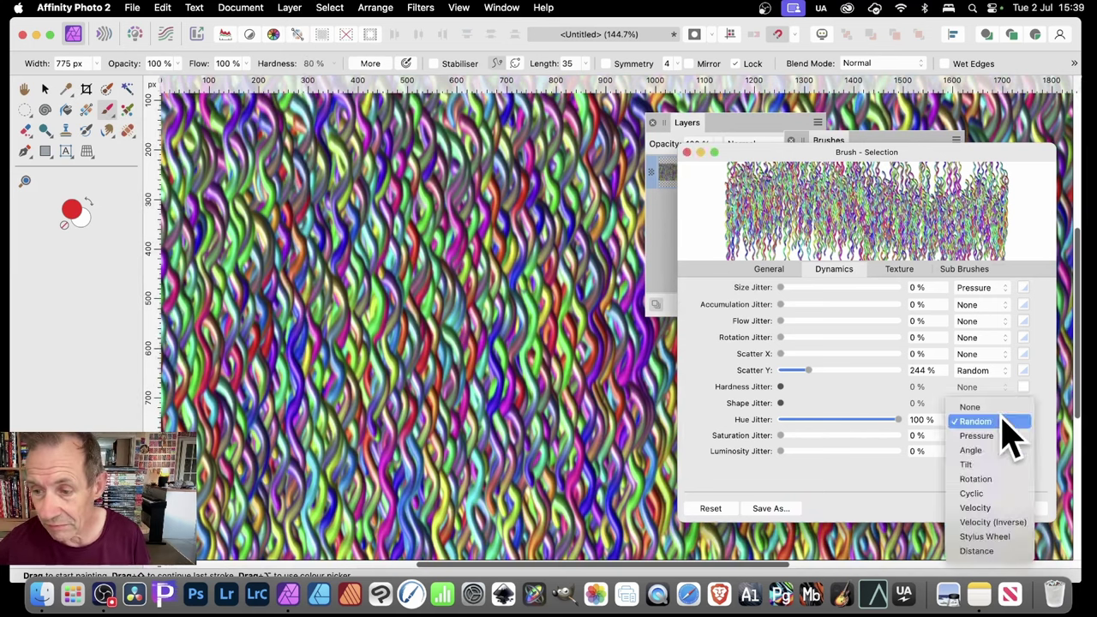
click(993, 495)
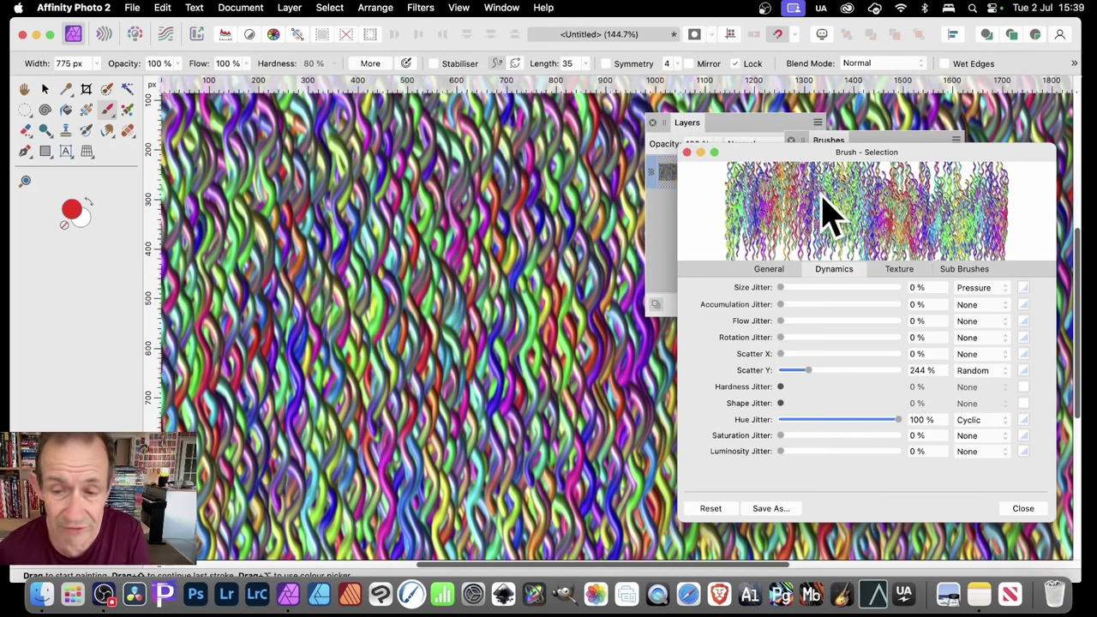
mouse_move(204, 236)
mouse_down()
mouse_move(429, 189)
mouse_move(600, 287)
mouse_move(338, 356)
mouse_move(220, 355)
mouse_move(522, 355)
mouse_move(693, 372)
mouse_up()
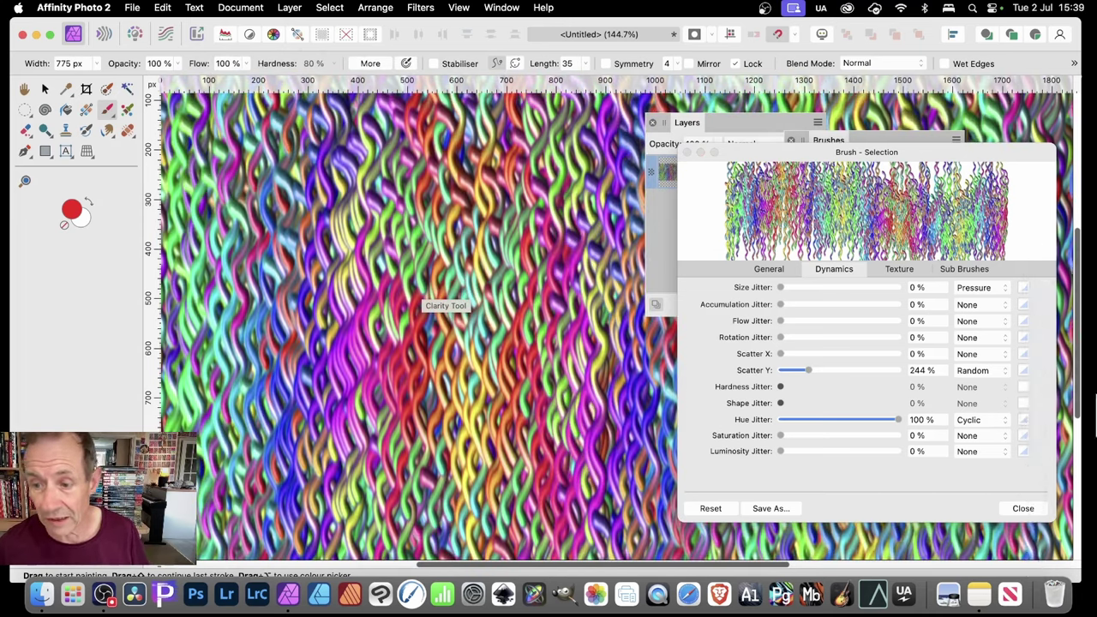
Try the S-shaped standard profile for Hue Jitter, replace it with the slow-start curve, and paint over the canvas again
click(1029, 433)
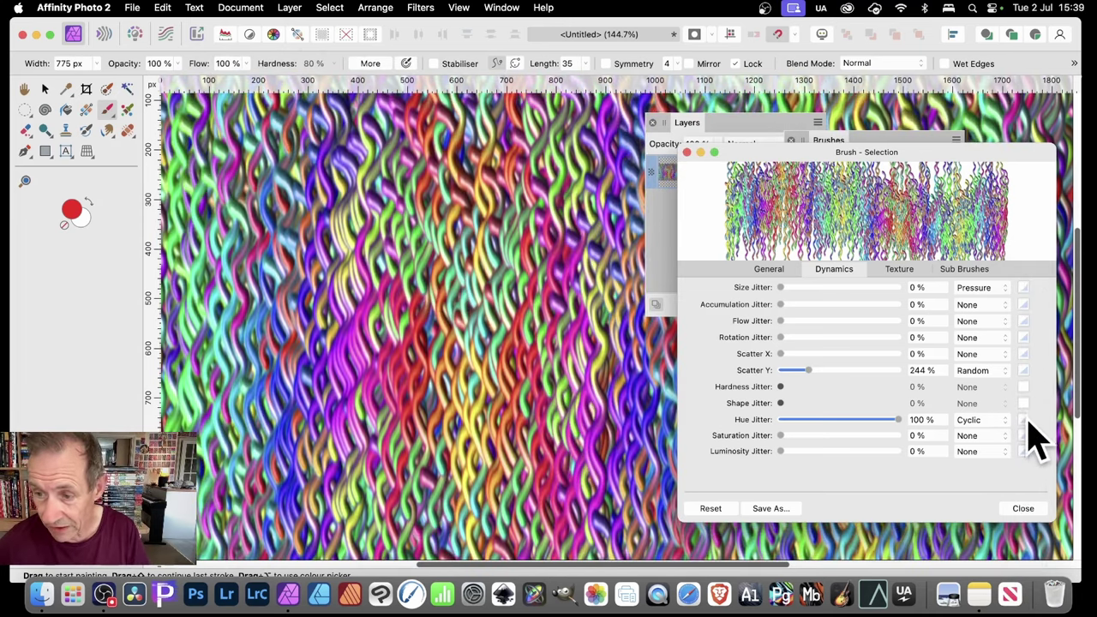
click(1025, 419)
click(987, 384)
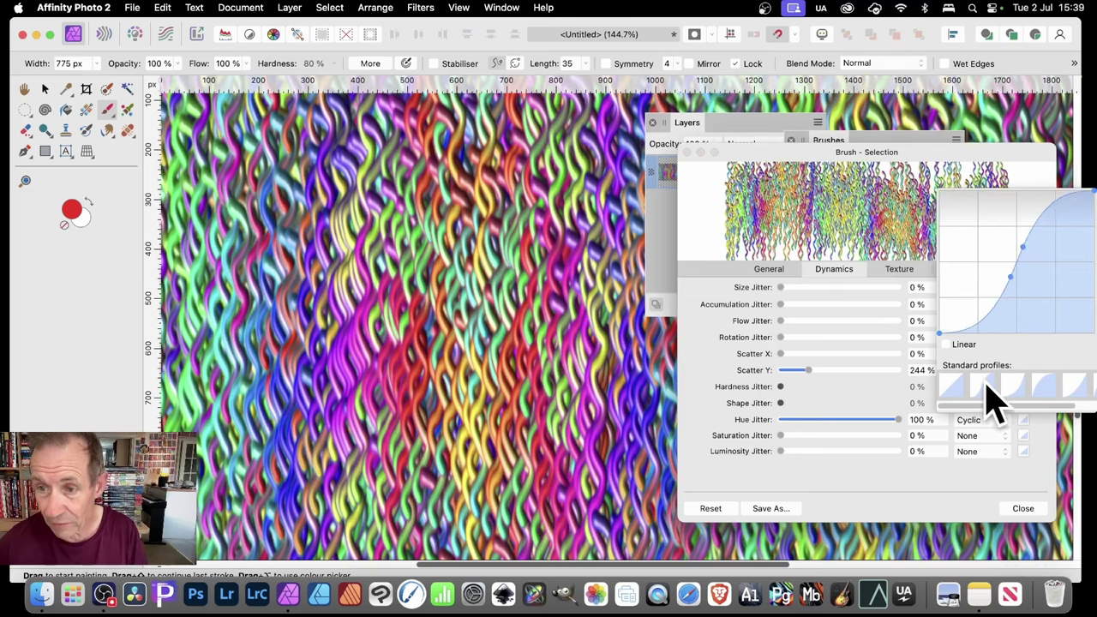
click(1003, 390)
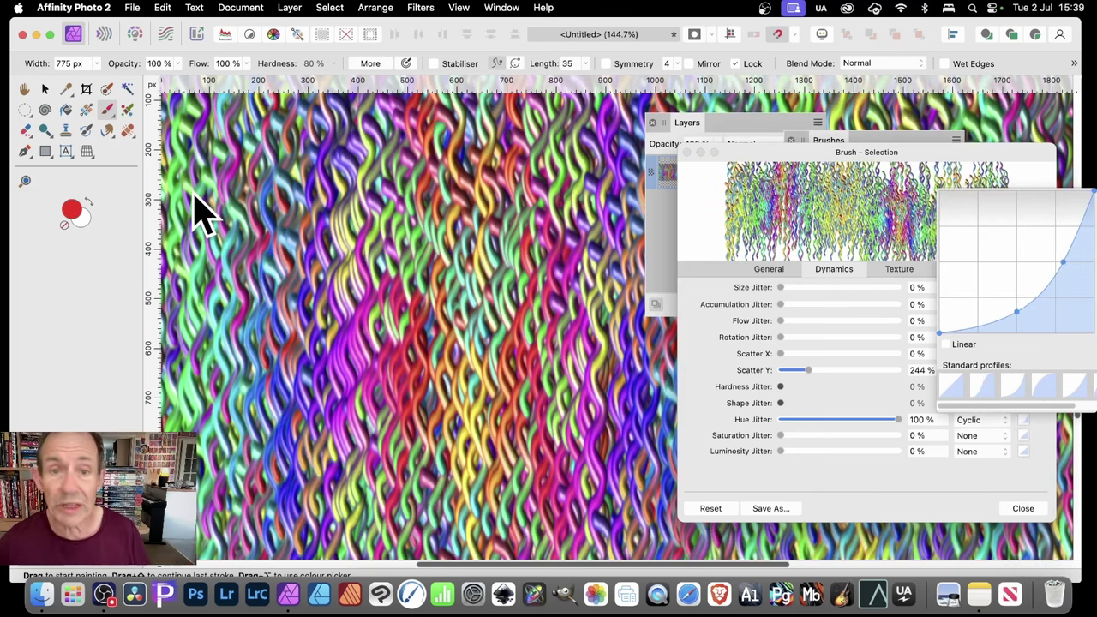
mouse_move(289, 200)
mouse_down()
mouse_move(418, 191)
mouse_move(674, 221)
mouse_move(180, 261)
mouse_move(340, 263)
mouse_move(1061, 332)
mouse_move(1093, 365)
mouse_up()
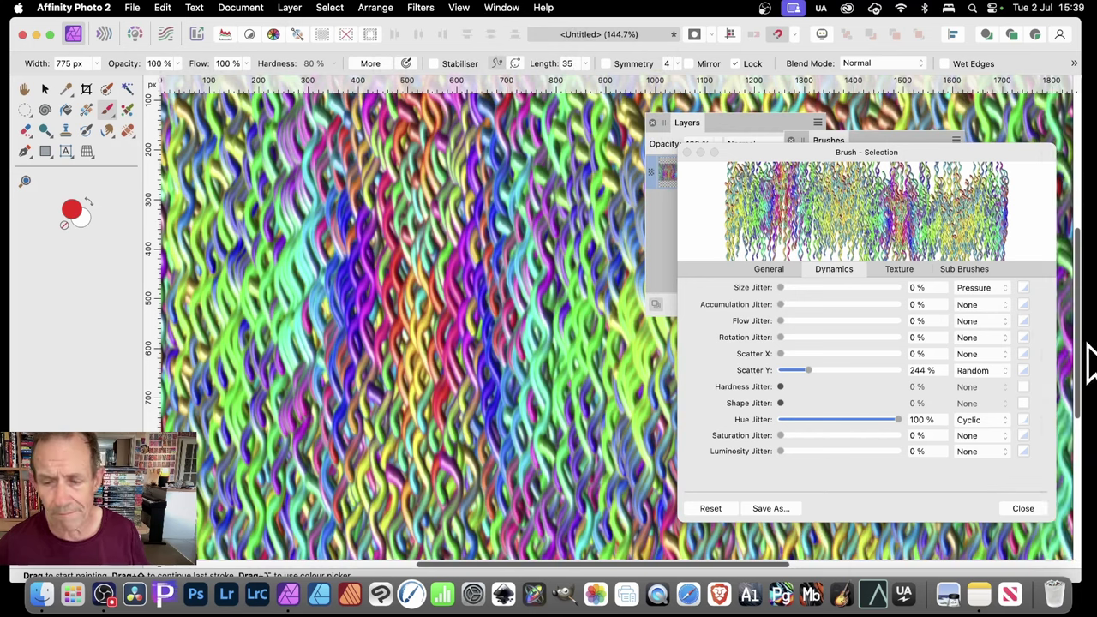
Set Rotation Jitter to 100% Random and paint over the canvas with tangled squiggles in varied directions
mouse_move(780, 321)
mouse_down()
mouse_move(802, 321)
mouse_move(777, 320)
mouse_move(790, 338)
mouse_move(948, 343)
mouse_up()
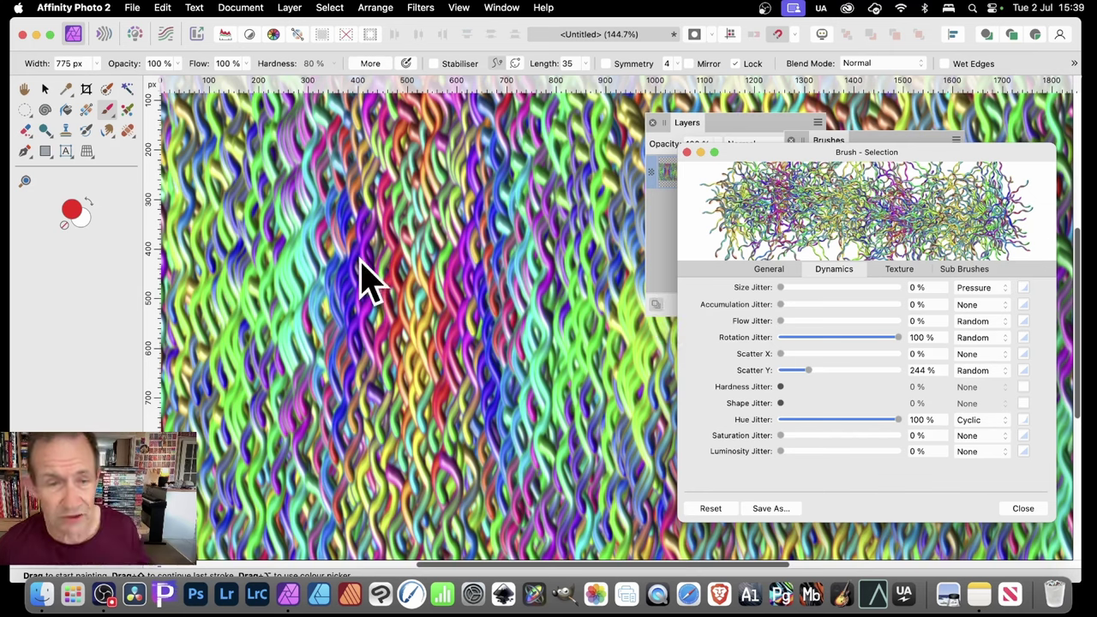
drag(318, 245, 617, 300)
mouse_move(651, 360)
mouse_down()
mouse_move(514, 386)
mouse_move(257, 343)
mouse_move(634, 257)
mouse_up()
mouse_move(635, 360)
mouse_down()
mouse_move(369, 292)
mouse_move(210, 163)
mouse_up()
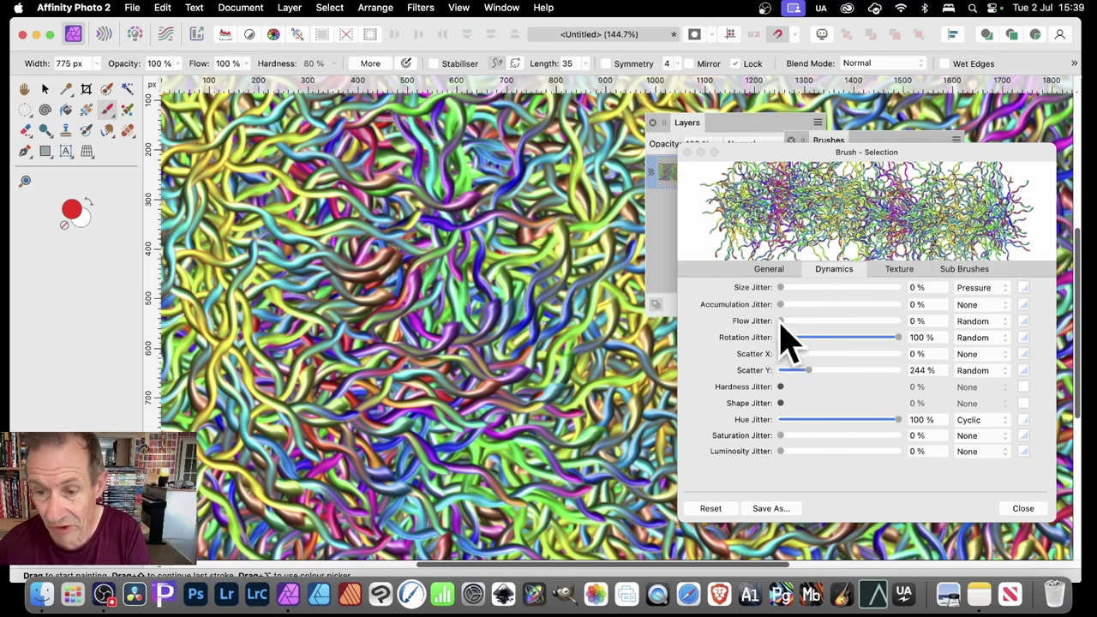
Set the Rotation Jitter controller to Cyclic with the S-shaped standard profile and repaint the canvas with sweeping strokes
click(1026, 339)
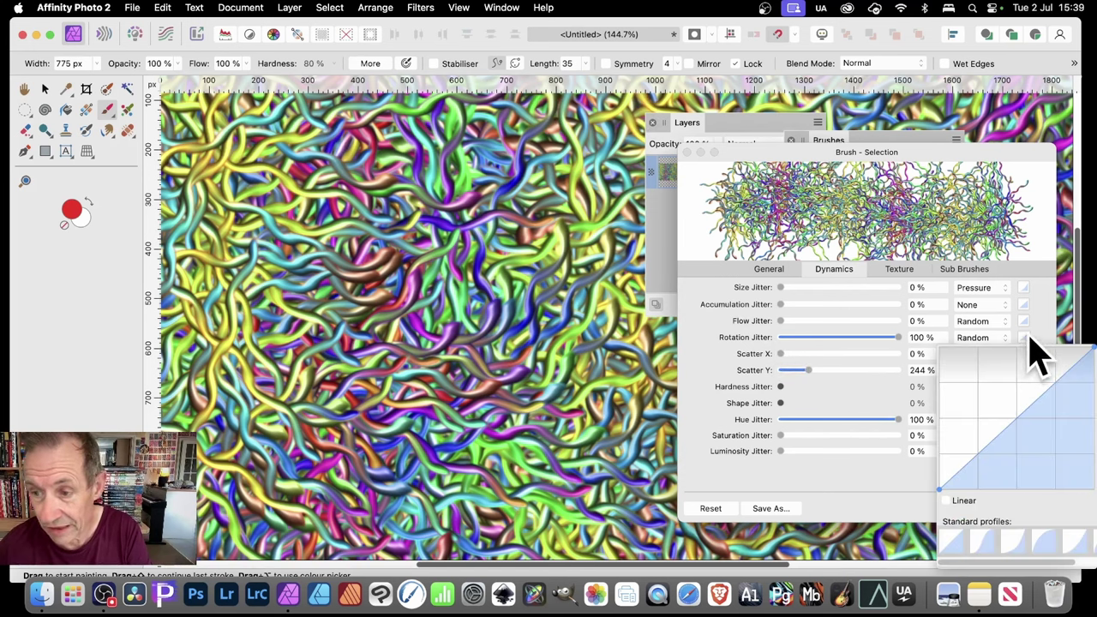
click(998, 343)
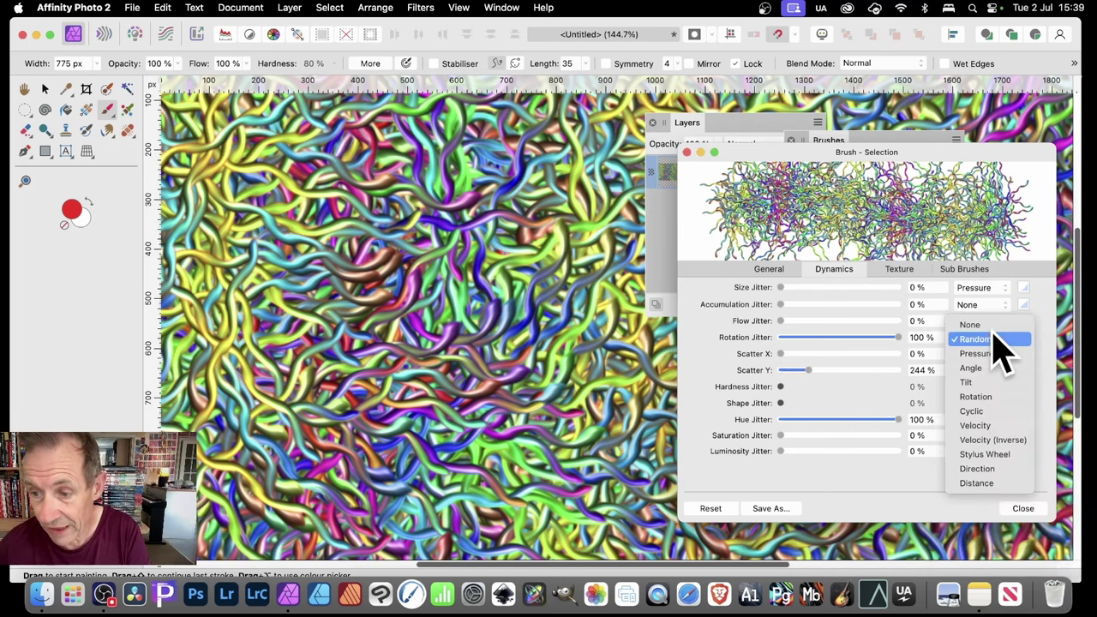
click(999, 426)
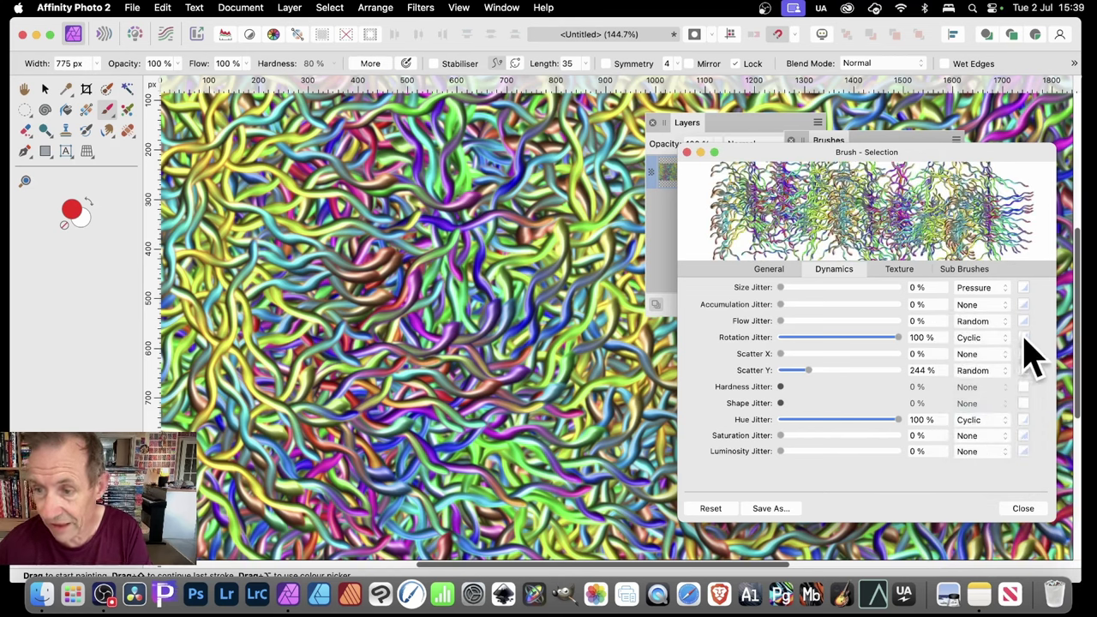
click(1025, 338)
click(986, 543)
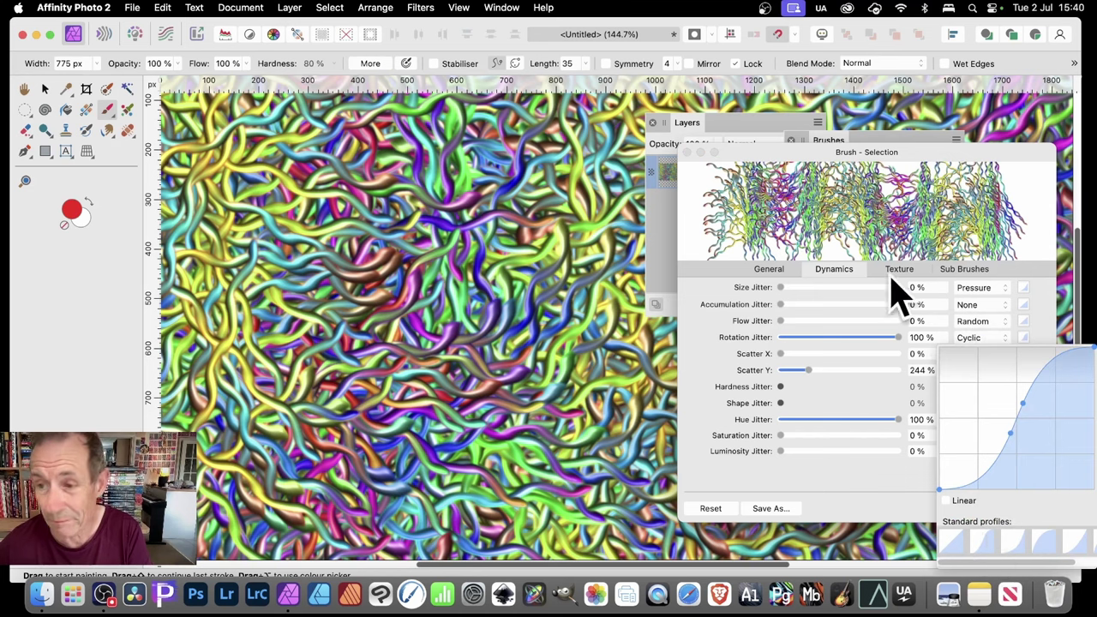
click(724, 321)
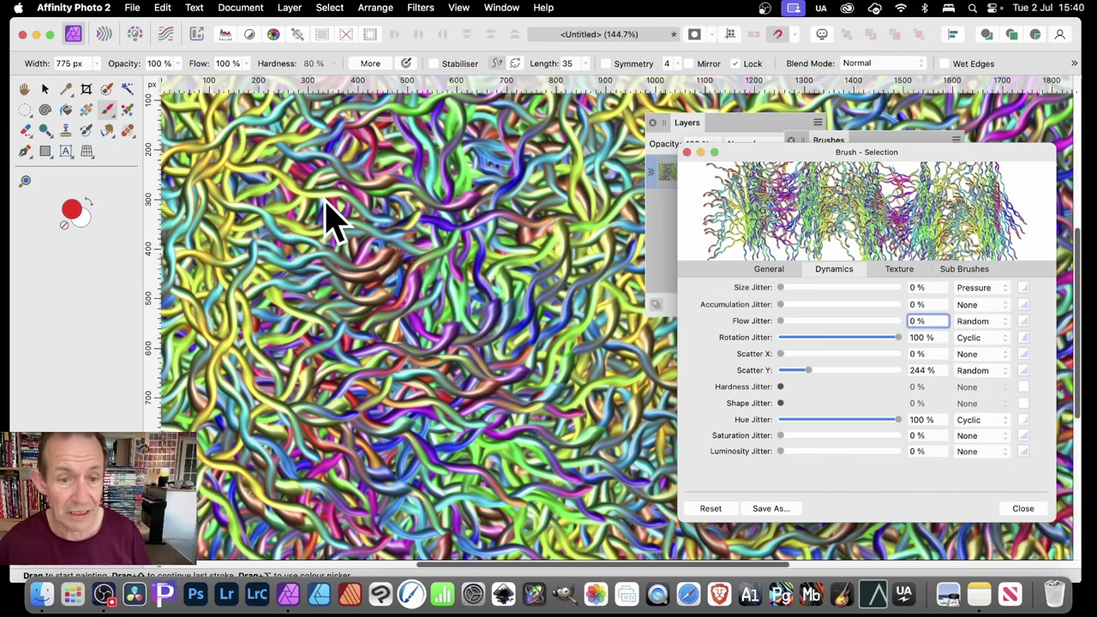
mouse_move(330, 218)
mouse_down()
mouse_move(278, 248)
mouse_move(553, 257)
mouse_move(203, 299)
mouse_move(260, 286)
mouse_move(303, 310)
mouse_move(371, 294)
mouse_move(644, 292)
mouse_up()
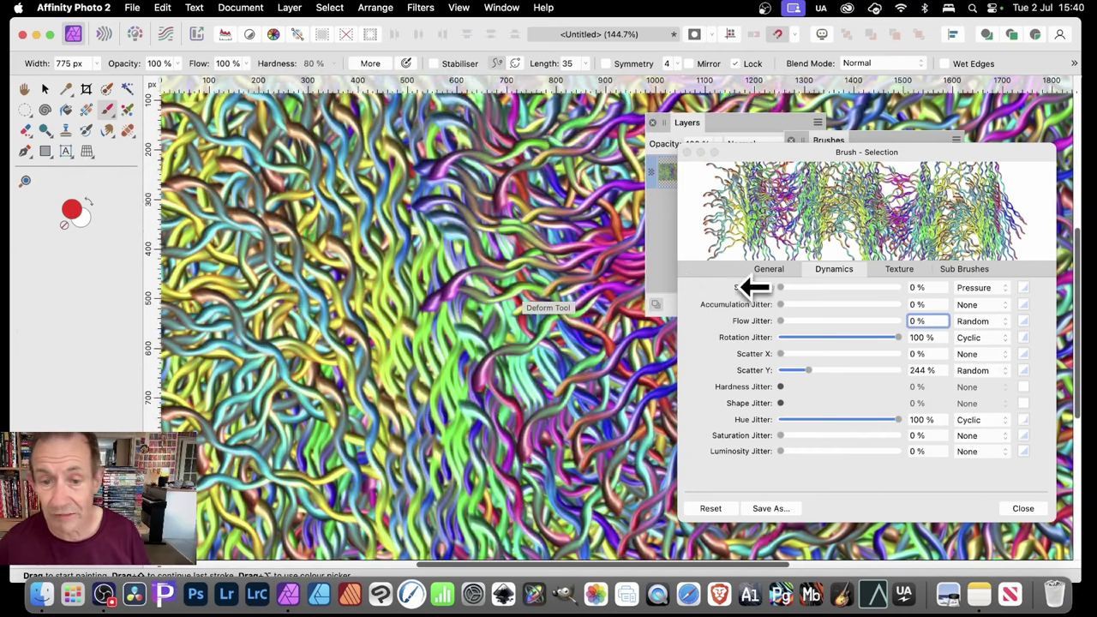
mouse_move(531, 352)
mouse_down()
mouse_move(330, 344)
mouse_move(205, 249)
mouse_move(169, 268)
mouse_up()
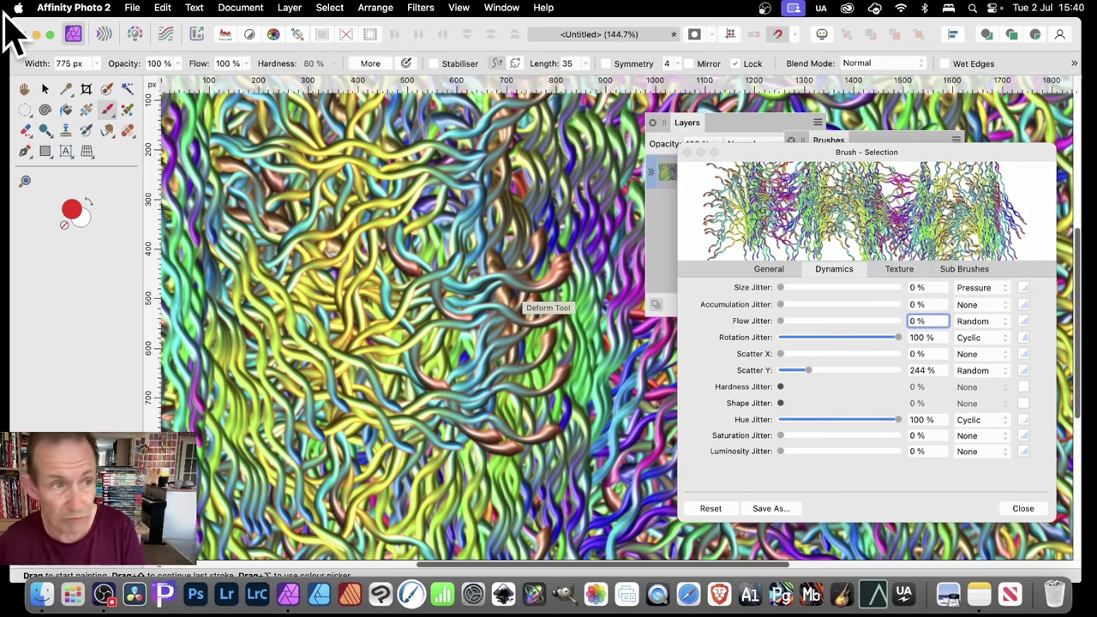
Close the brush settings, squeeze the painted pixel layer into a narrow vertical strip, and delete it
click(1023, 510)
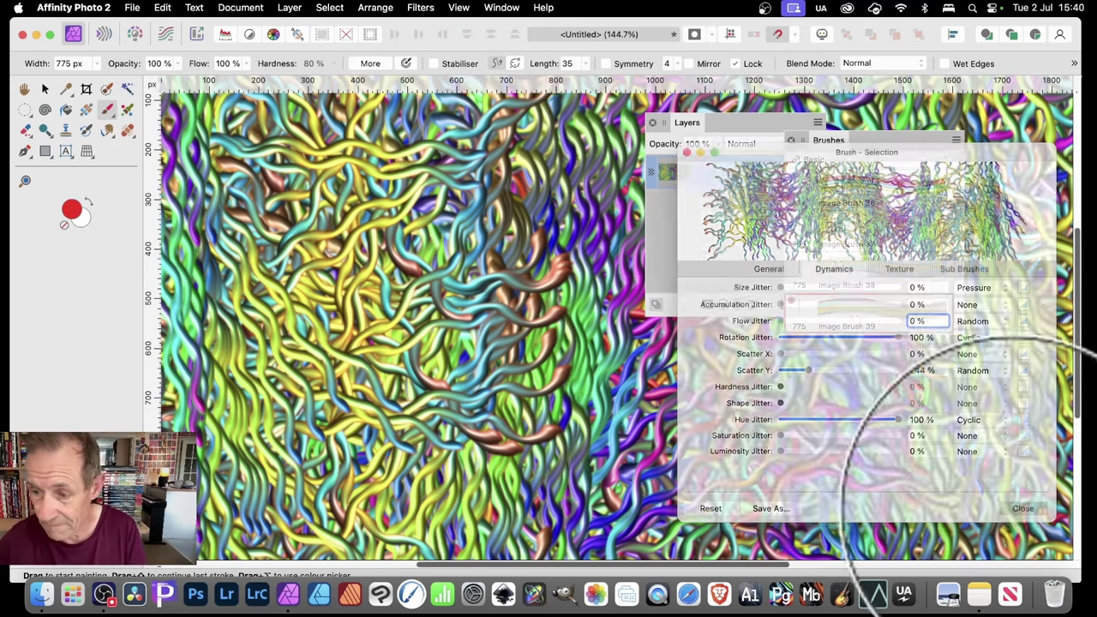
click(45, 89)
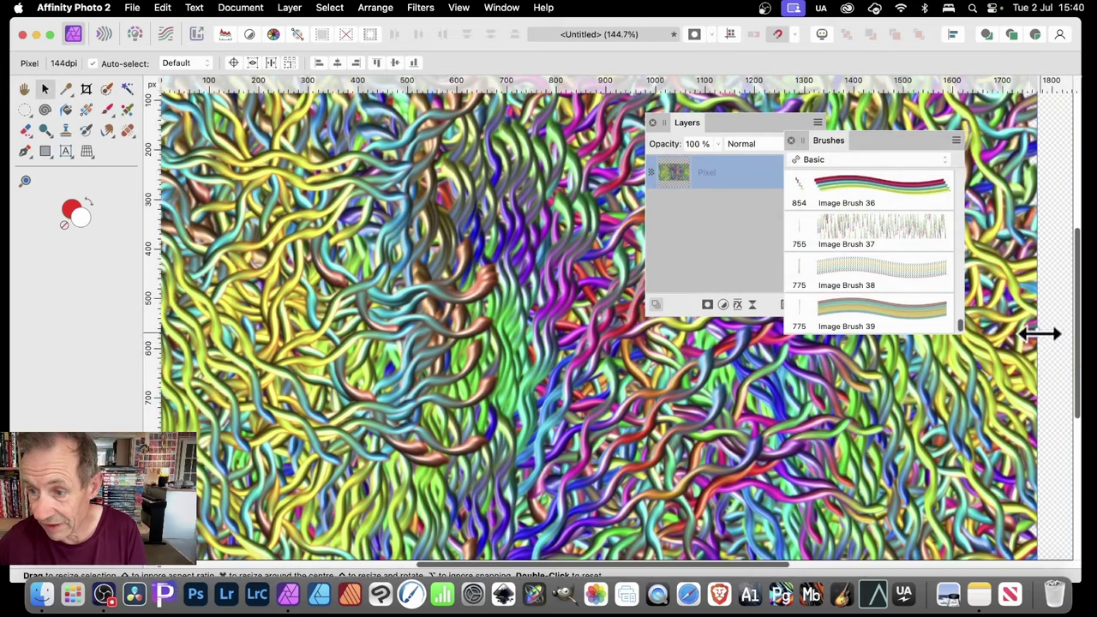
drag(1041, 331, 454, 295)
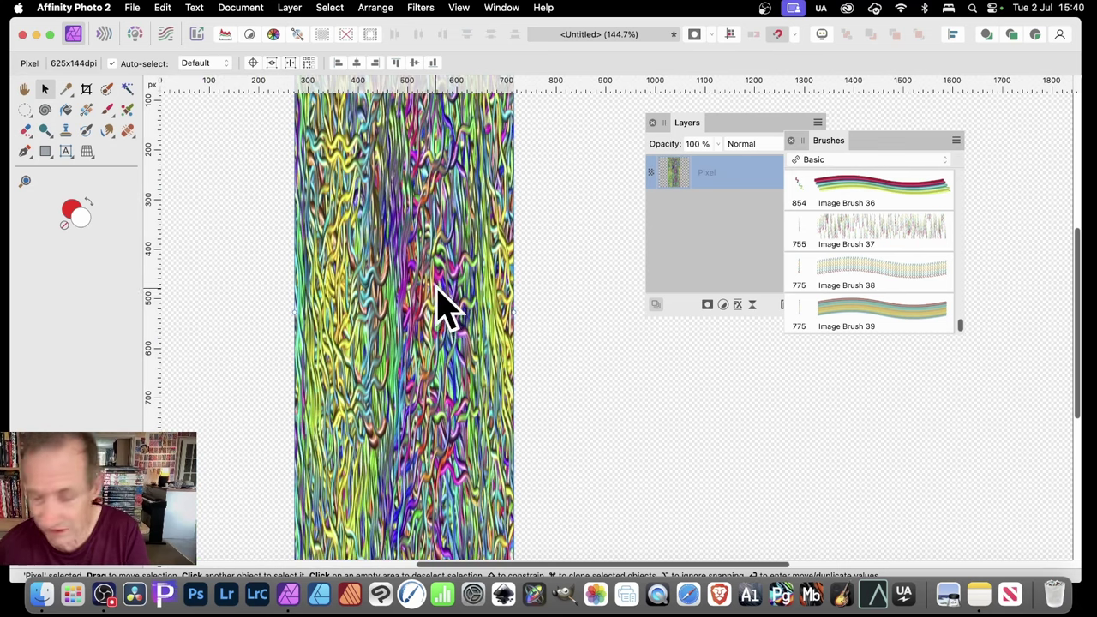
key(Delete)
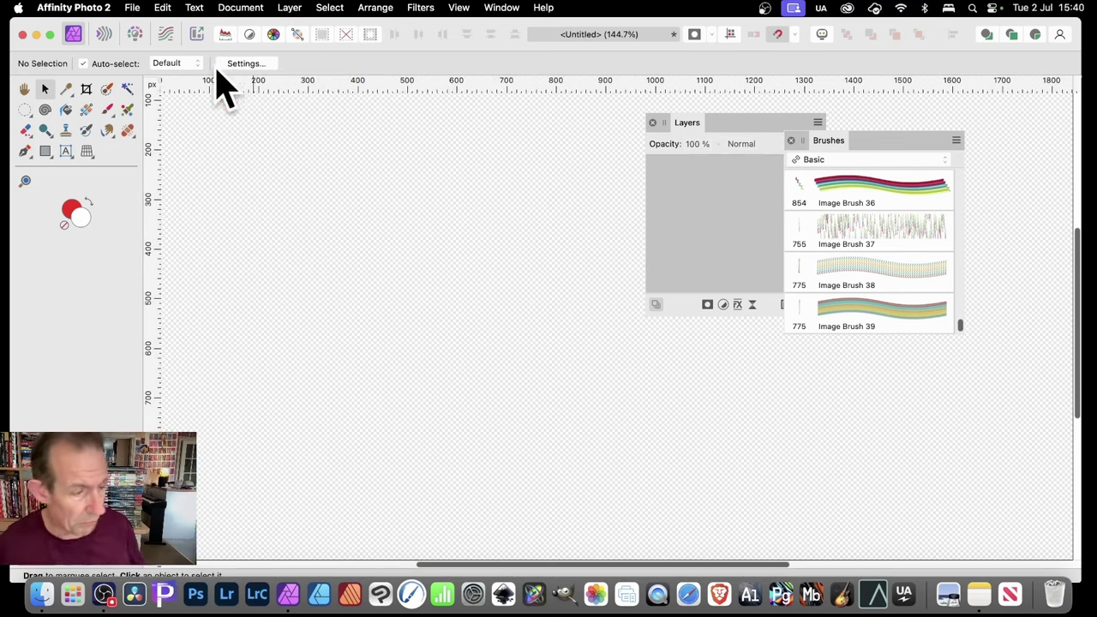
Try strokes on the empty canvas with Image Brush 39 at 775 px width and remove them
click(108, 112)
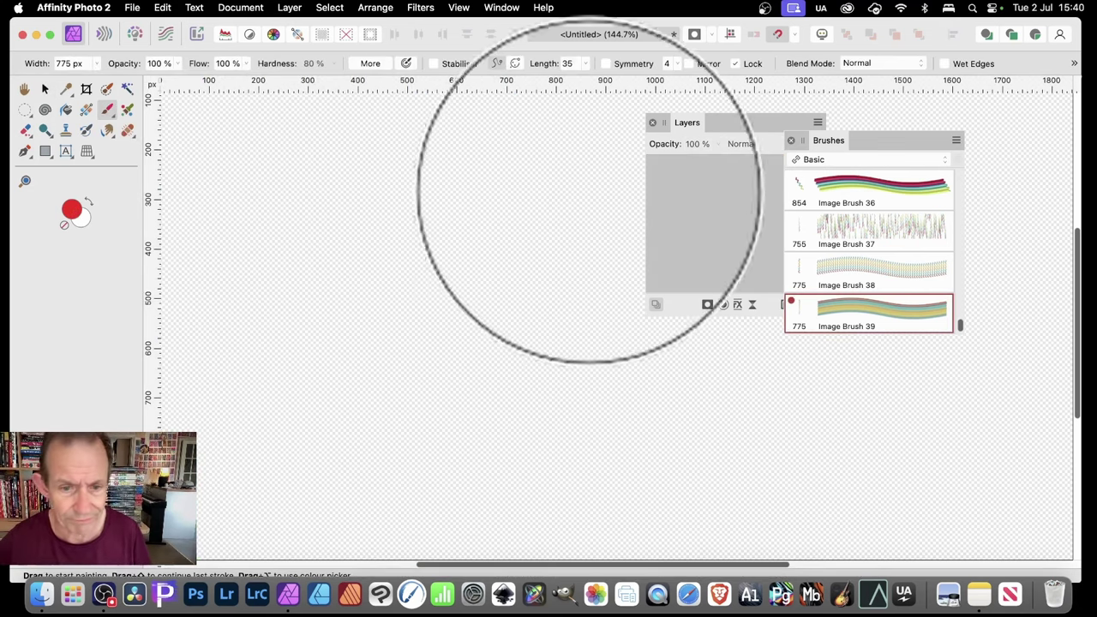
drag(403, 137, 343, 476)
mouse_move(532, 154)
mouse_down()
mouse_move(365, 310)
mouse_move(368, 257)
mouse_move(386, 245)
mouse_move(368, 265)
mouse_up()
key(Delete)
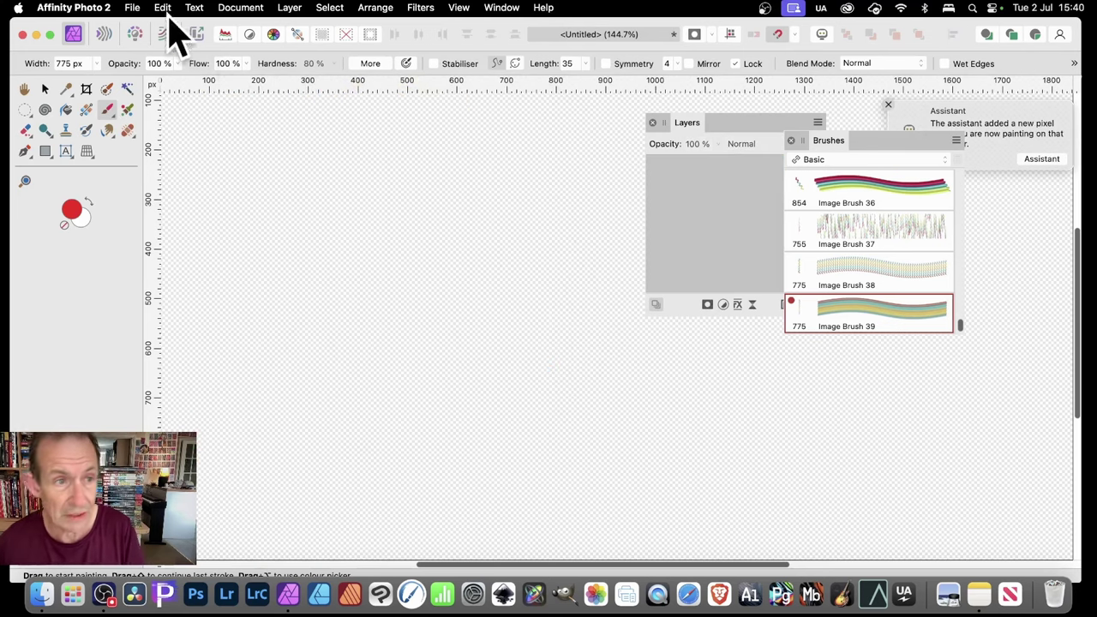
Set the brush width to 380 px and paint a dense vertical column of multicoloured squiggles down the canvas
click(98, 65)
drag(98, 83, 95, 79)
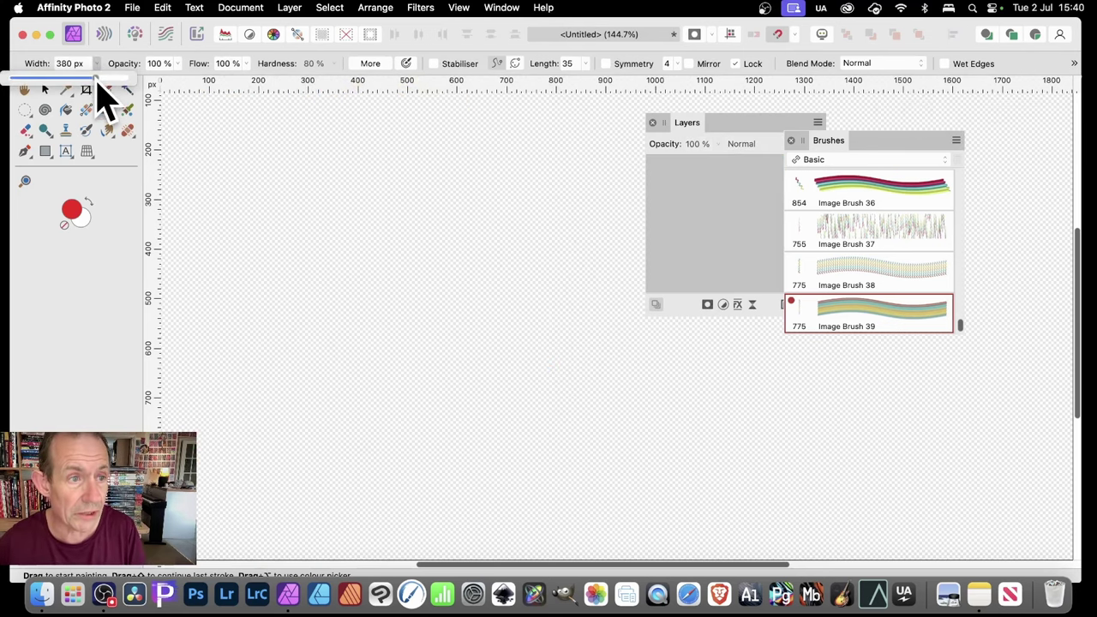
mouse_move(296, 291)
mouse_down()
mouse_move(316, 248)
mouse_move(304, 200)
mouse_move(318, 191)
mouse_move(289, 296)
mouse_move(296, 479)
mouse_move(304, 195)
mouse_move(298, 143)
mouse_move(295, 422)
mouse_move(290, 101)
mouse_up()
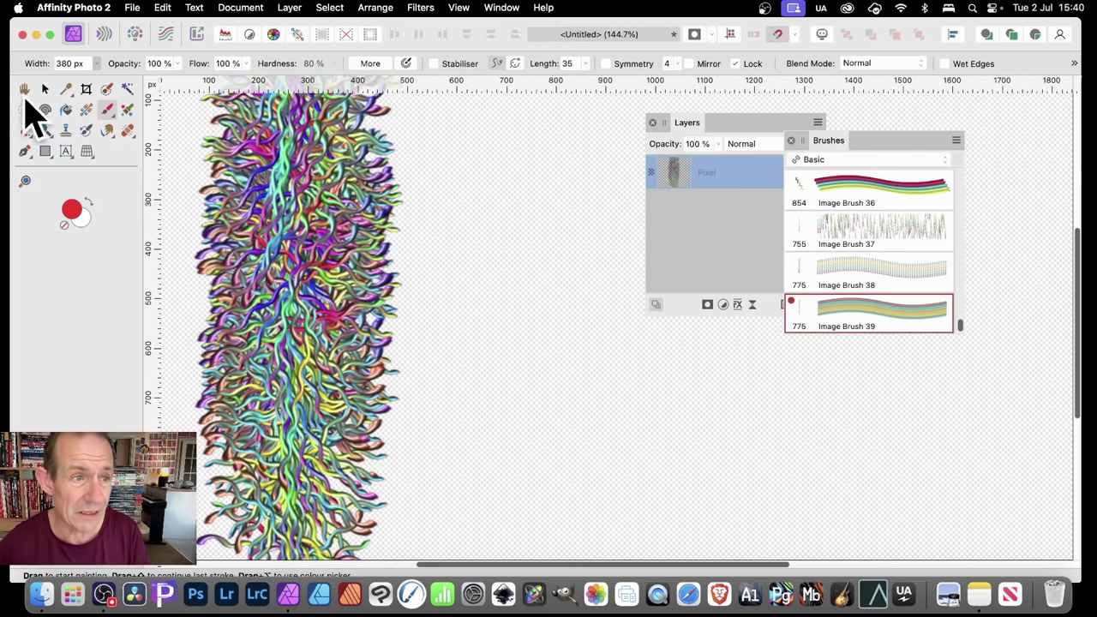
Squeeze the painted pixel layer to about half its width and move it against the canvas's left edge
click(45, 89)
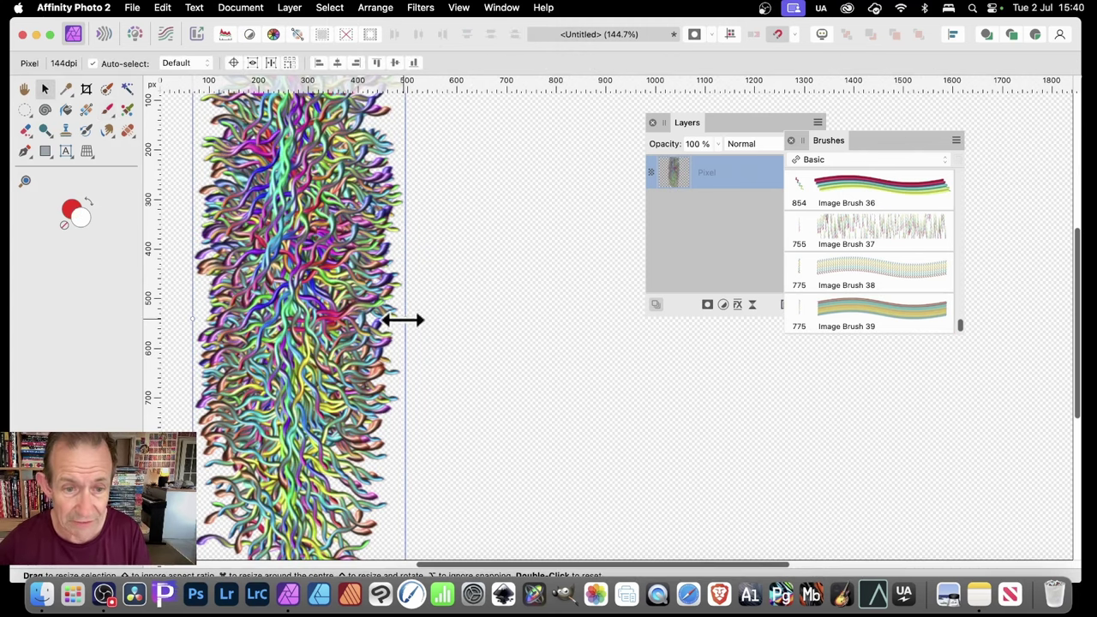
drag(396, 318, 290, 302)
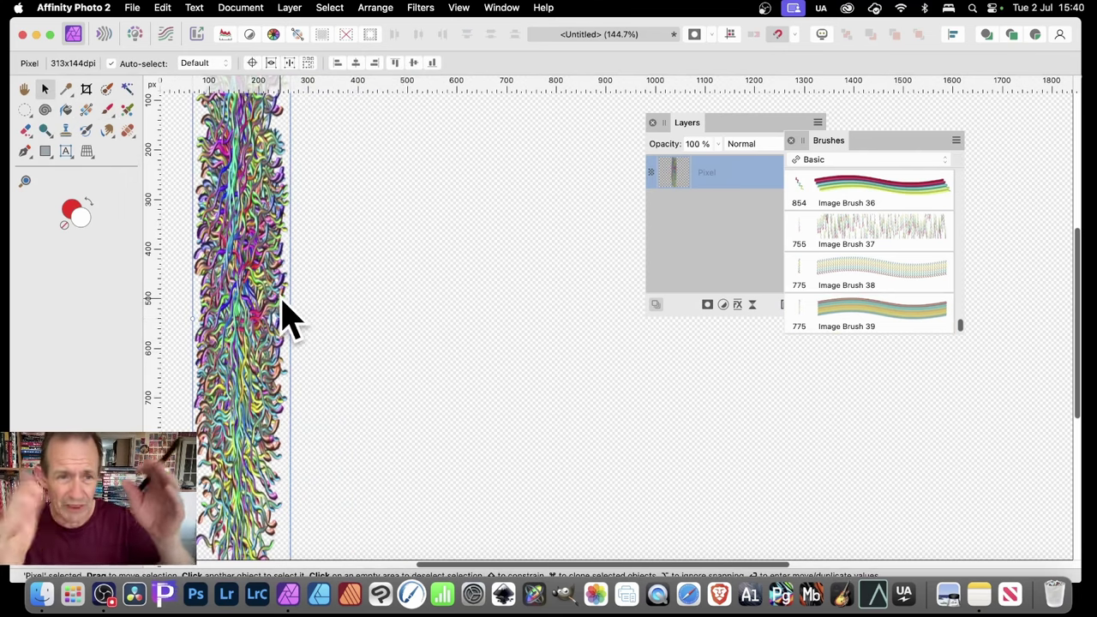
drag(281, 298, 201, 293)
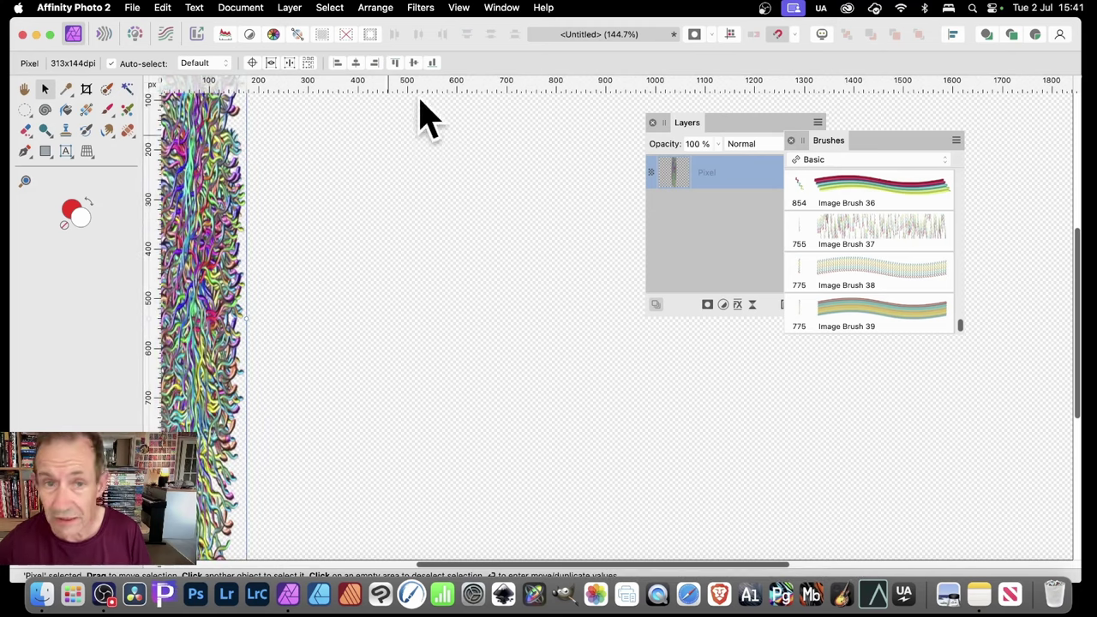
Widen the squiggle strip to about 241 px past the canvas's left edge and stretch it below the canvas's bottom edge
click(25, 181)
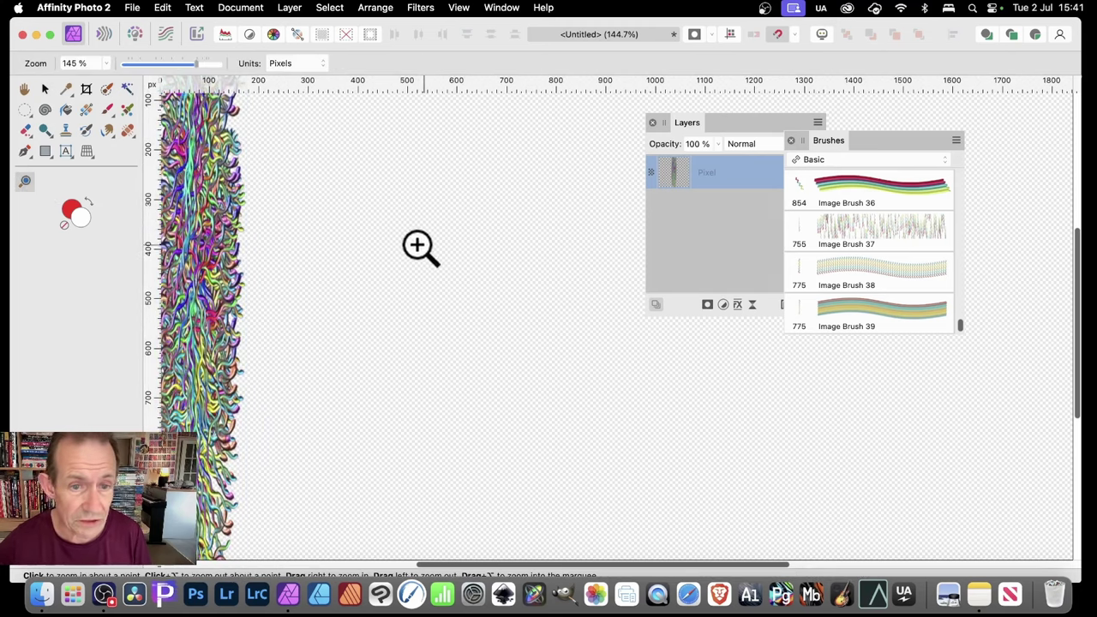
alt+click(389, 249)
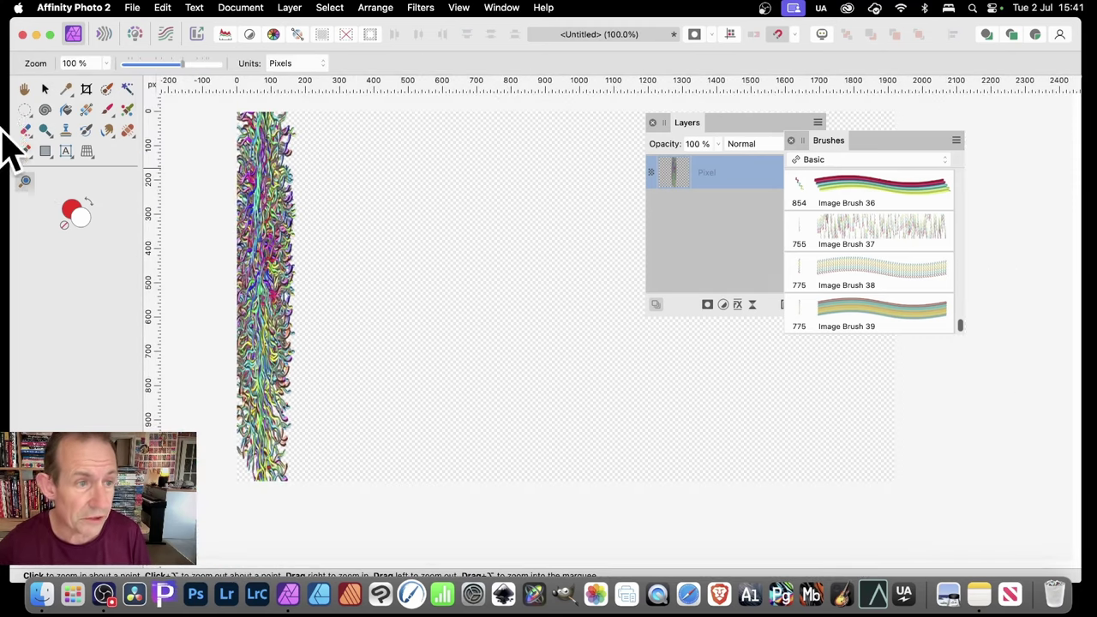
click(44, 88)
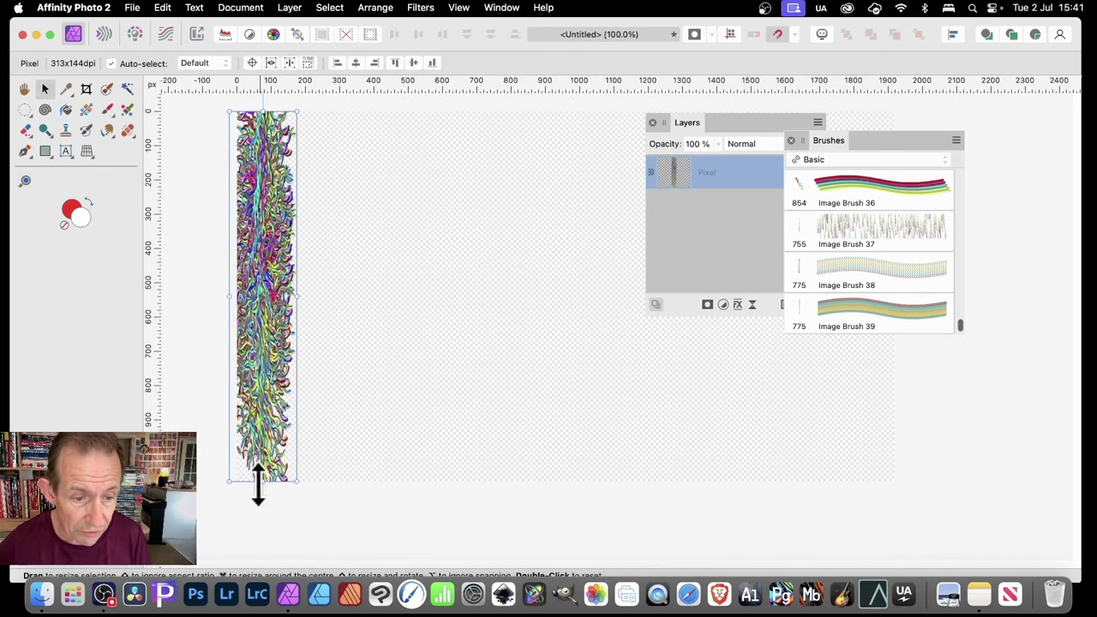
drag(226, 296, 211, 296)
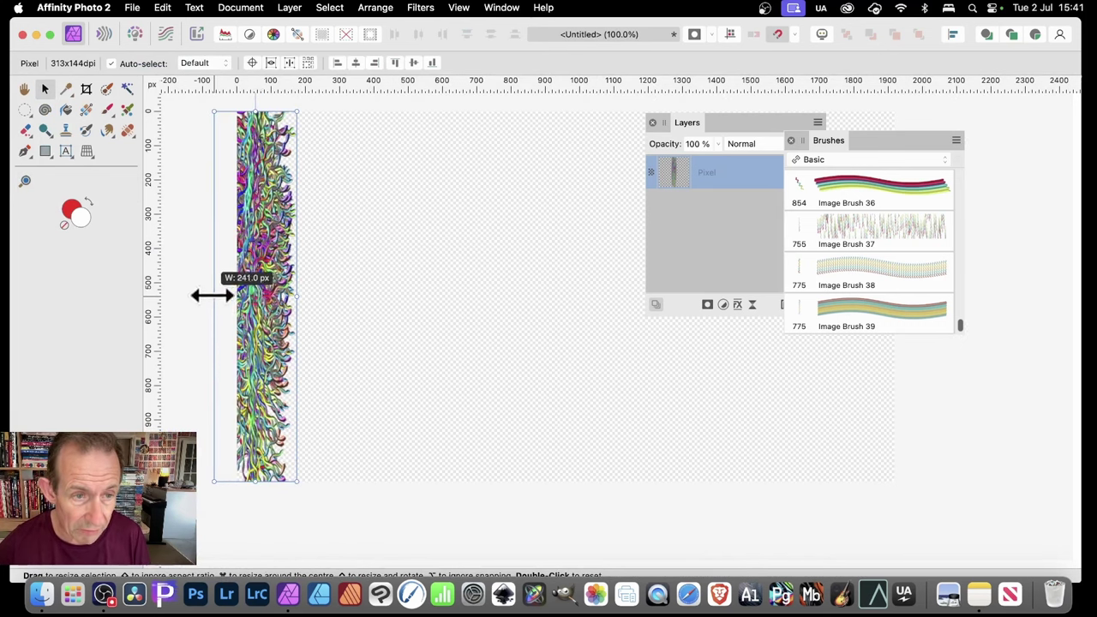
drag(256, 480, 267, 484)
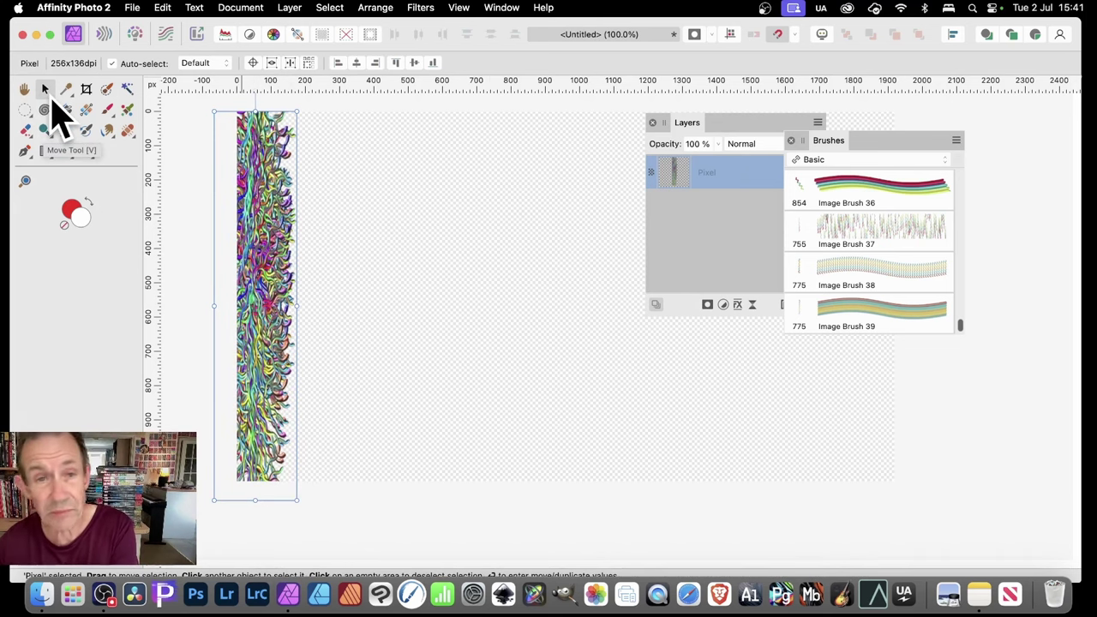
Set up a Move / Duplicate of the strip with a 166 px horizontal offset and 11 copies to fill the canvas
key(Return)
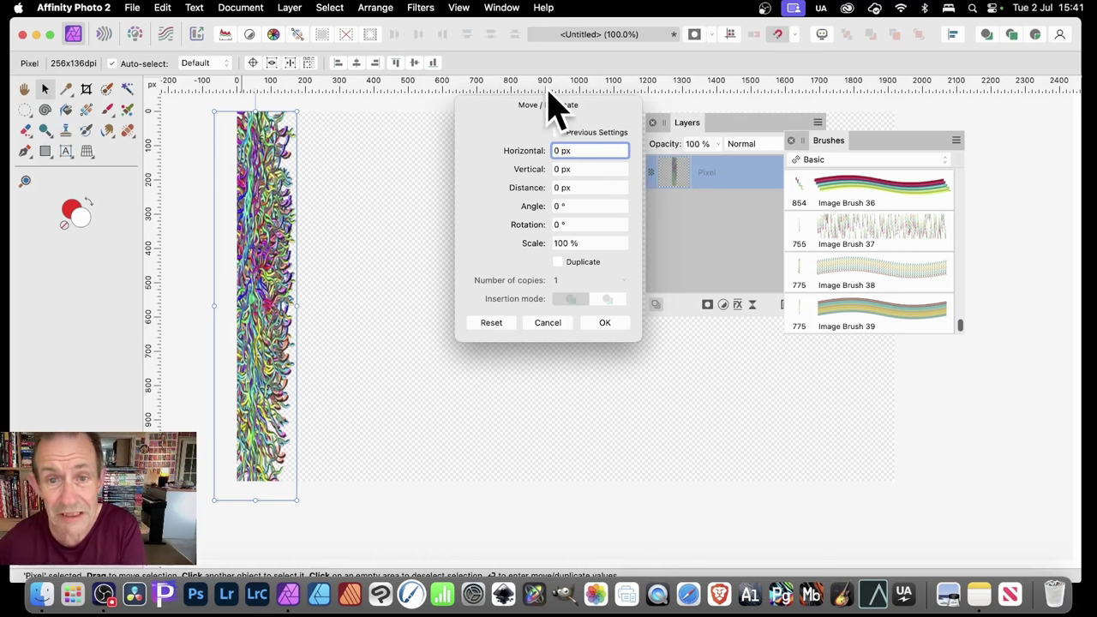
drag(562, 109, 616, 135)
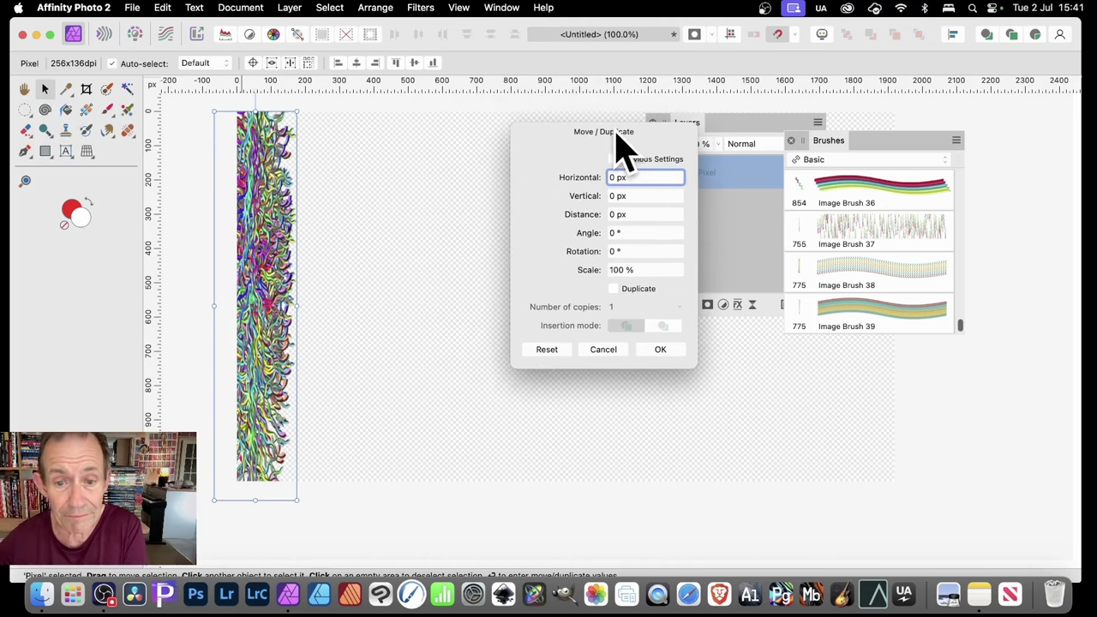
click(614, 290)
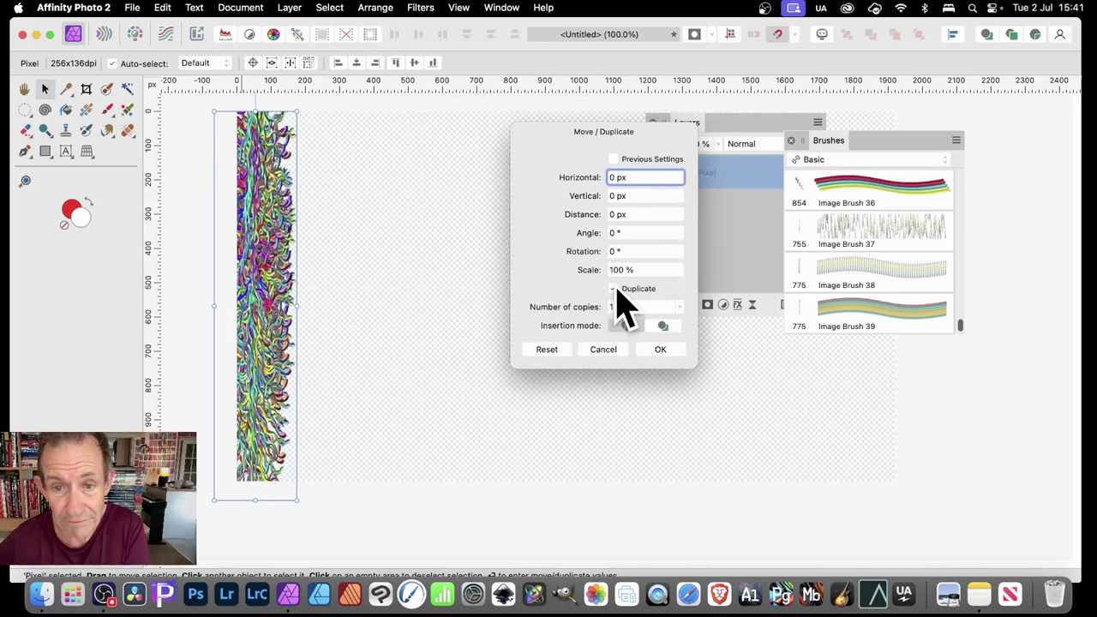
drag(589, 183, 703, 208)
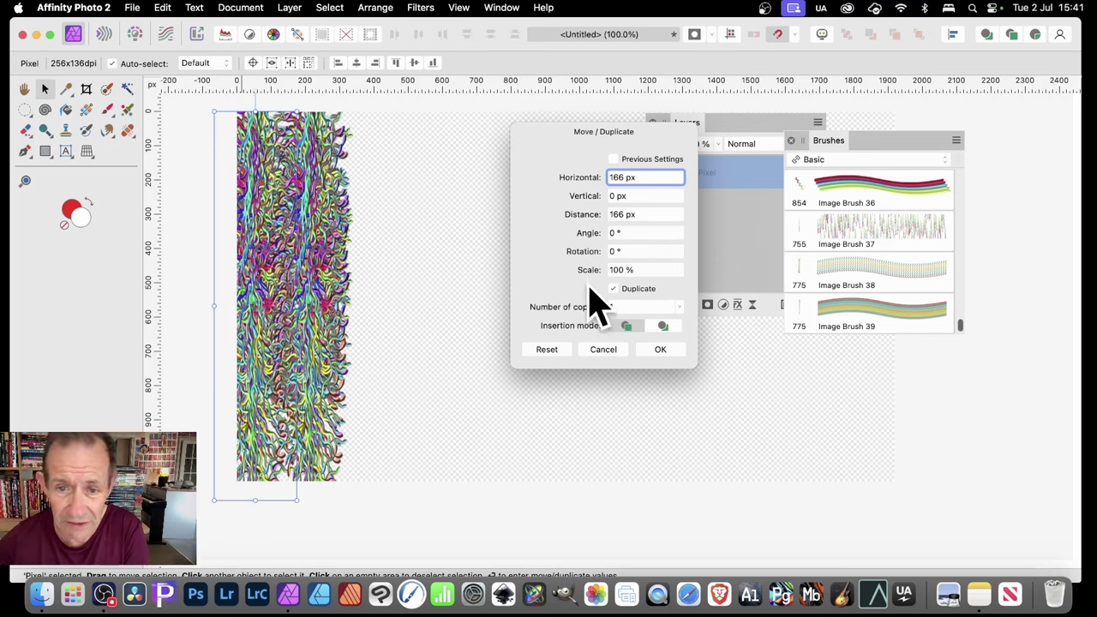
scroll(612, 305, up, 6)
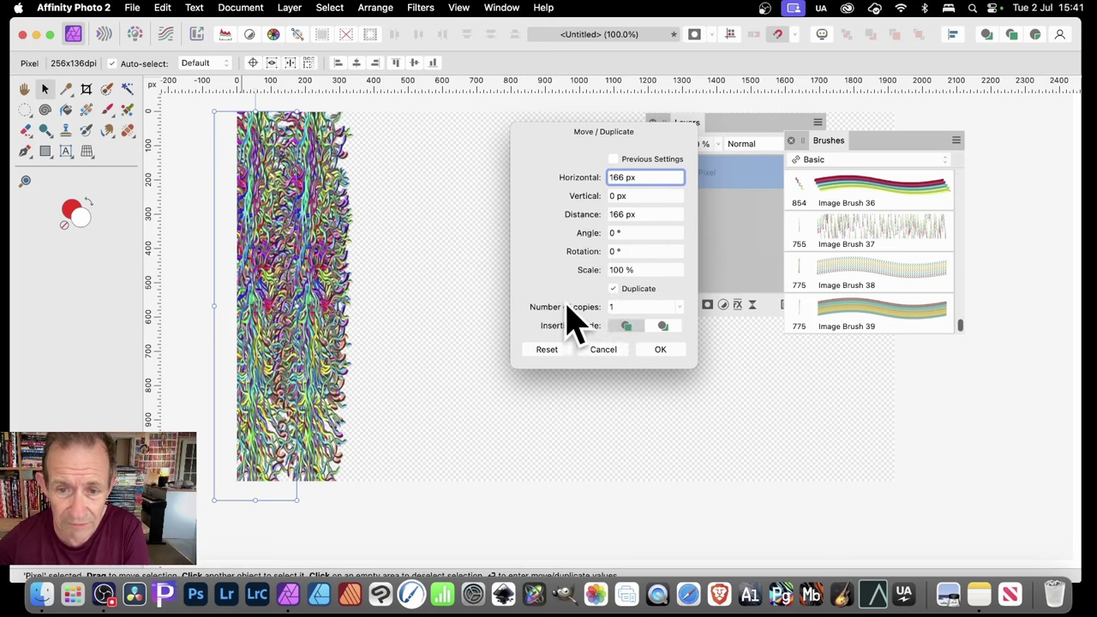
scroll(573, 310, up, 4)
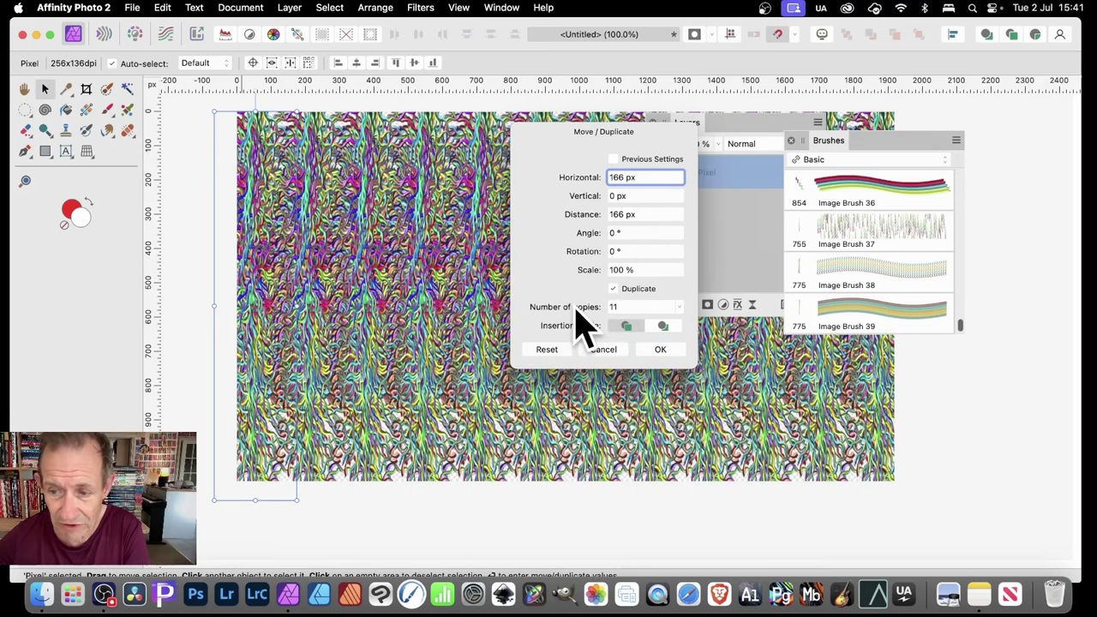
Try a 4° rotation on the copies, reset the rotation, and apply the duplication
drag(604, 135, 848, 137)
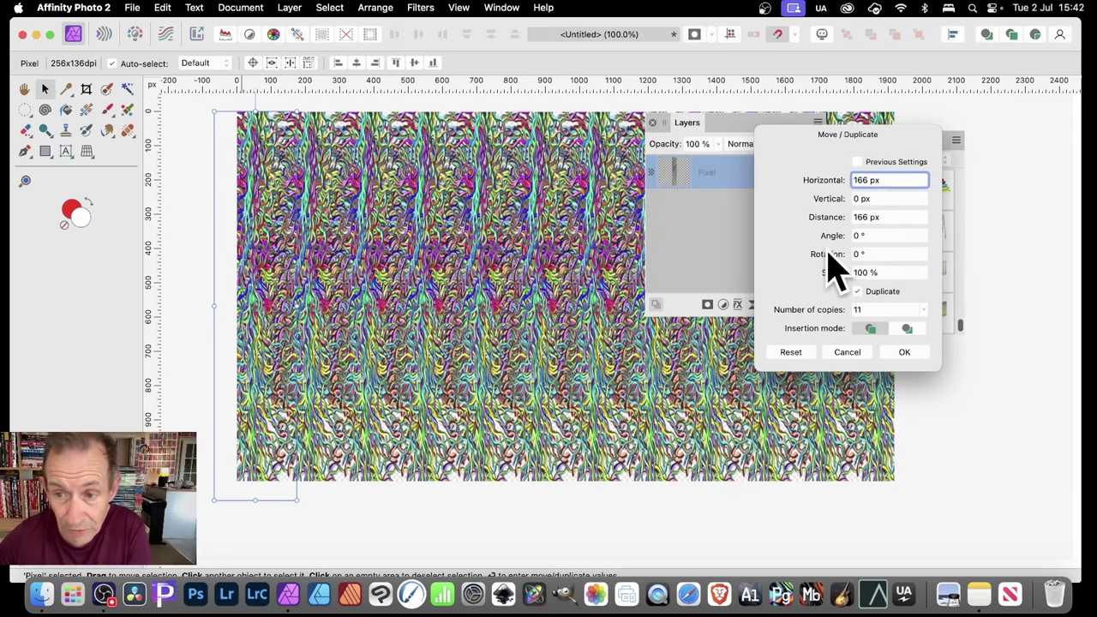
drag(830, 257, 834, 257)
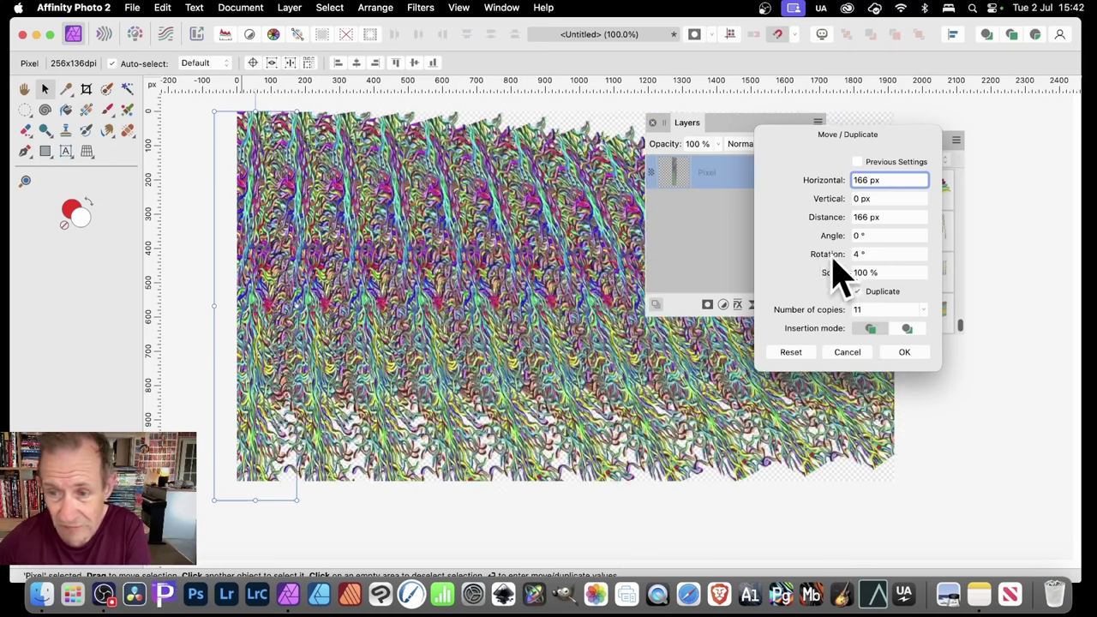
click(838, 254)
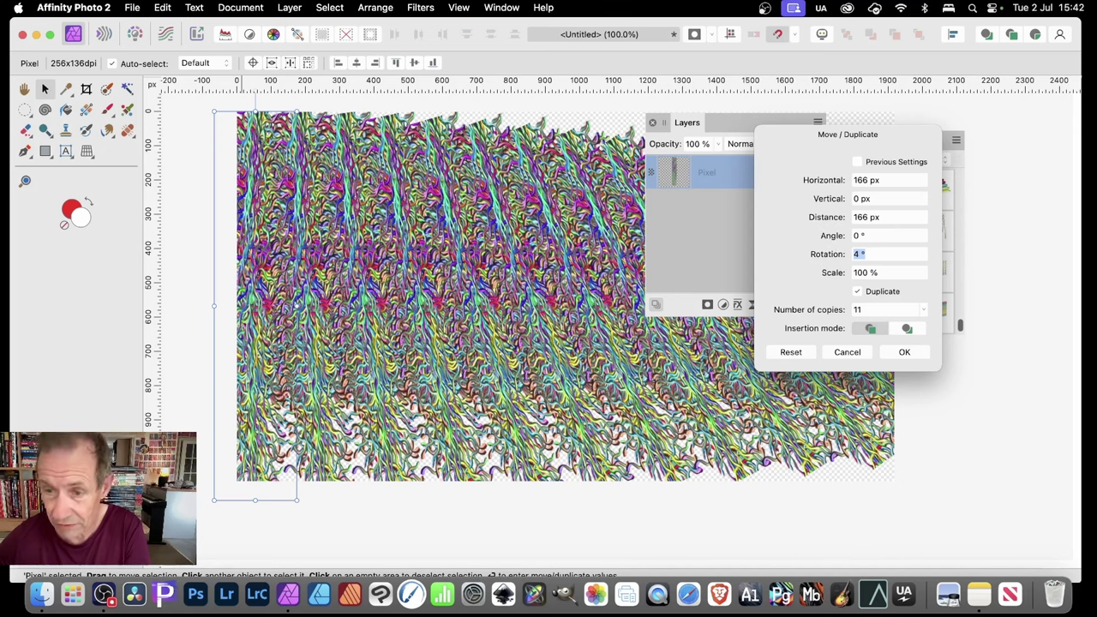
click(907, 352)
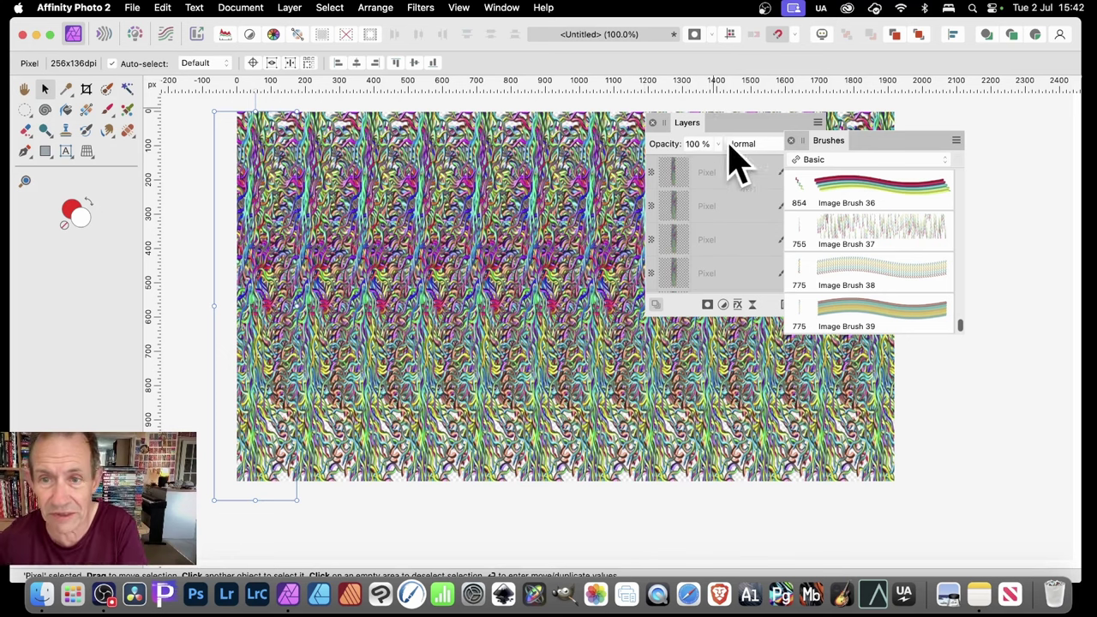
Select all the strip layers, group them, and rasterise the group into a single pixel layer
mouse_move(689, 128)
mouse_down()
mouse_move(921, 109)
mouse_move(898, 120)
mouse_up()
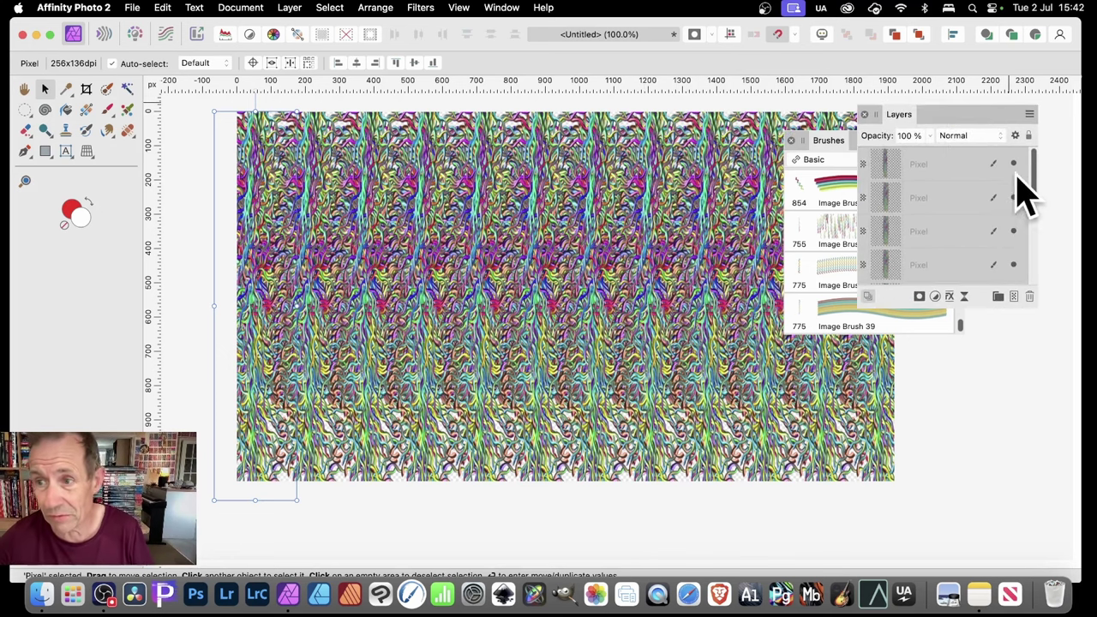
click(953, 166)
drag(1034, 176, 1031, 257)
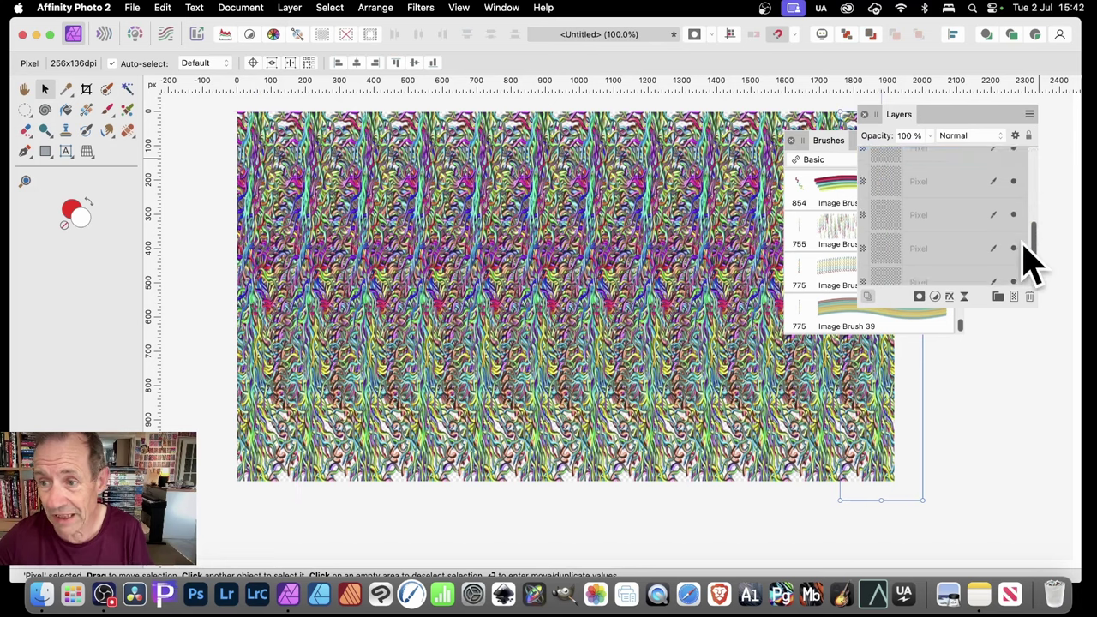
shift+click(942, 269)
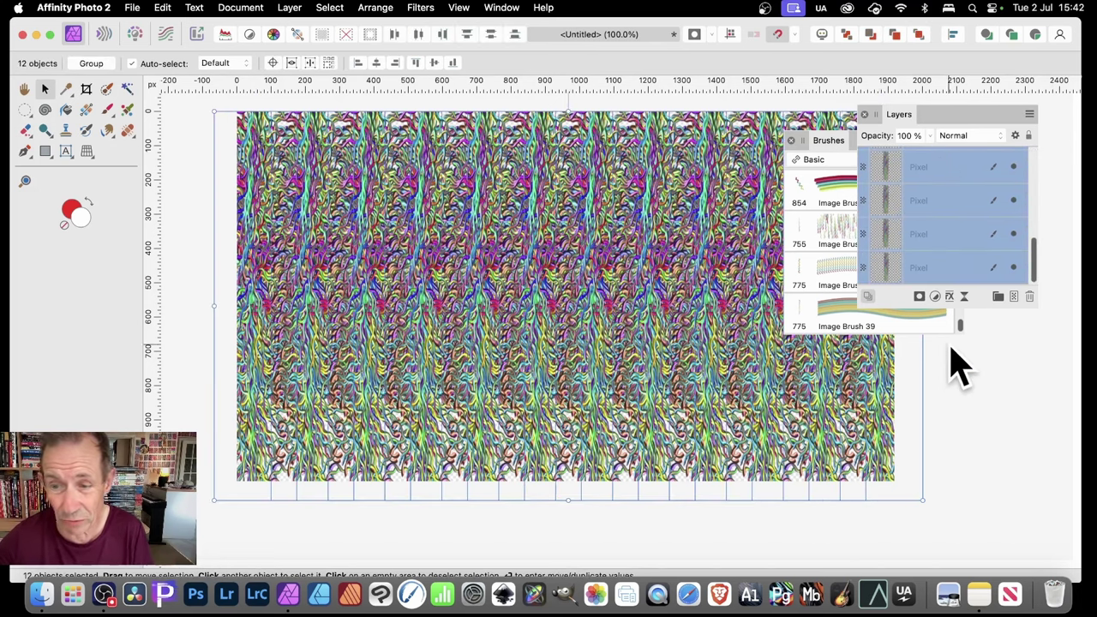
right_click(927, 177)
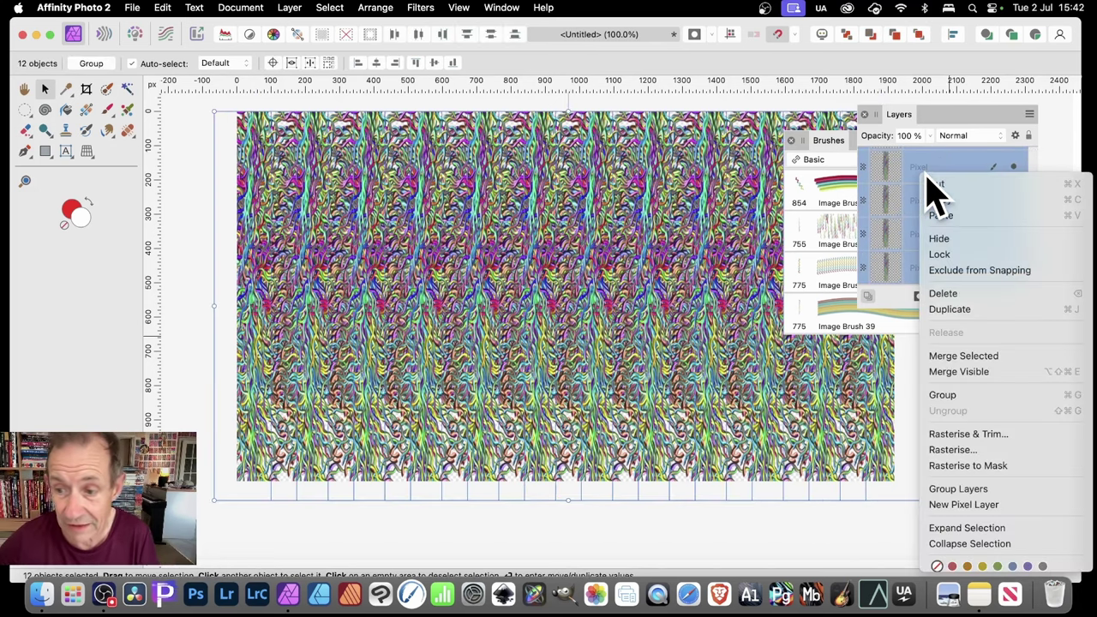
click(971, 396)
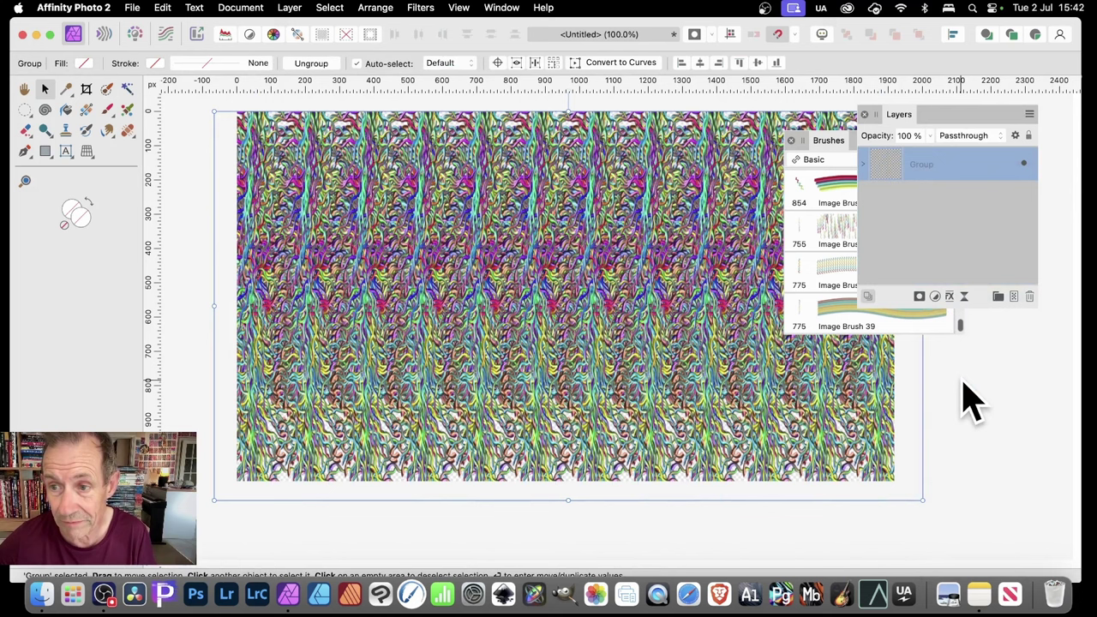
right_click(929, 177)
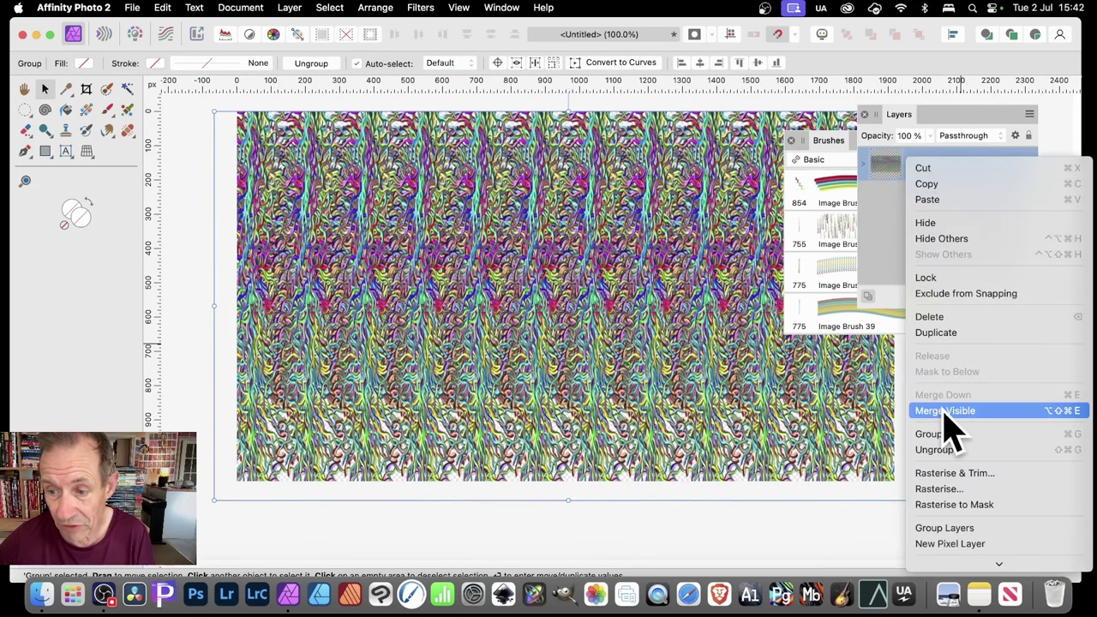
click(959, 493)
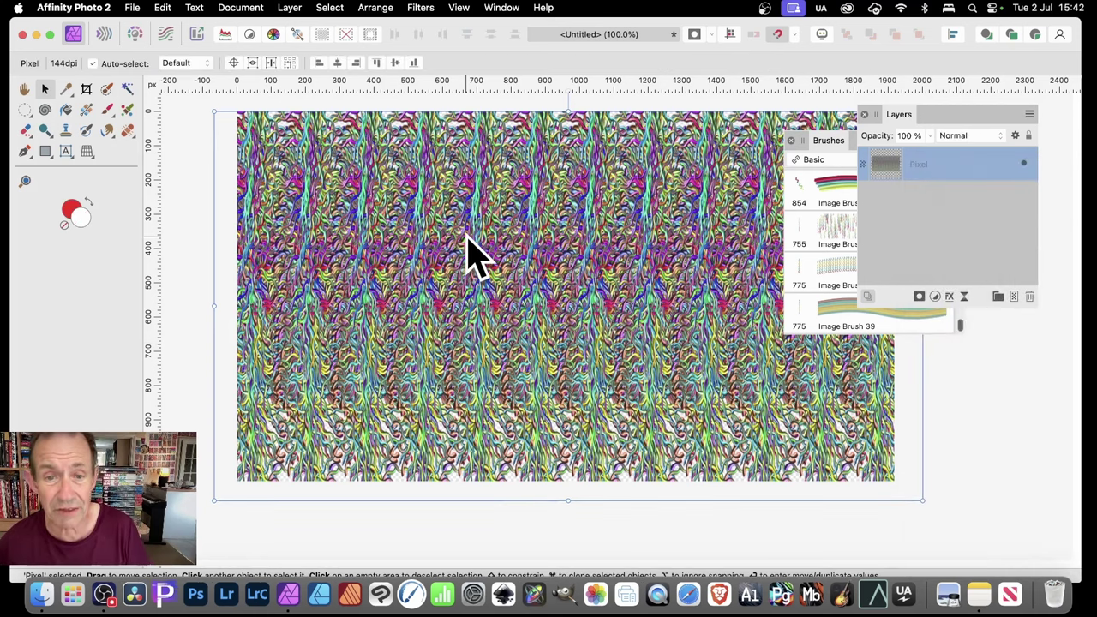
click(424, 10)
mouse_move(425, 86)
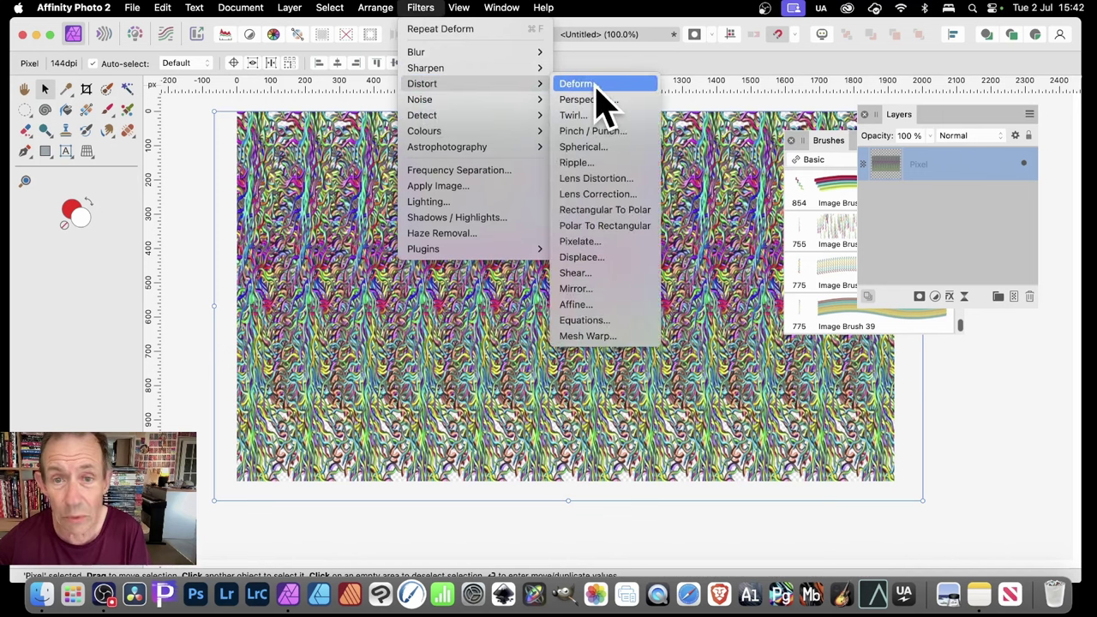
click(591, 85)
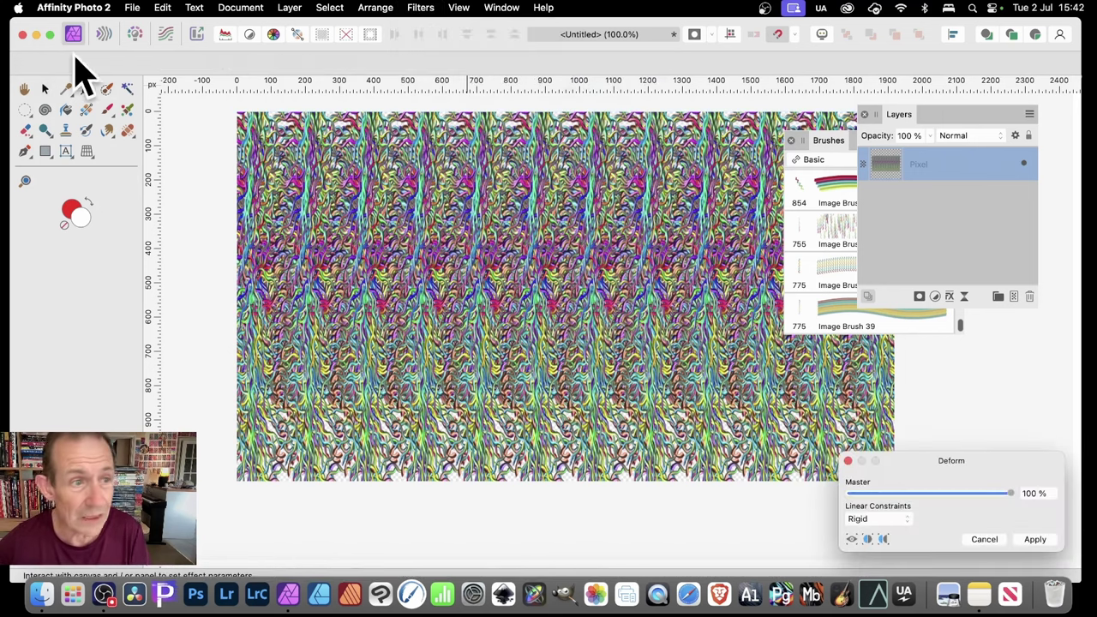
click(45, 90)
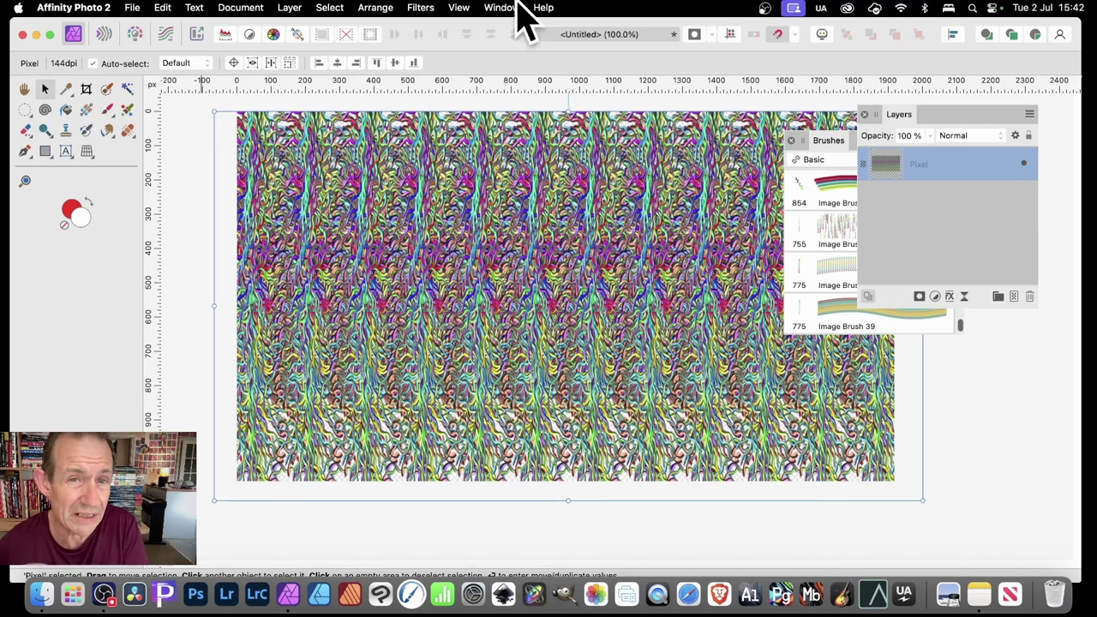
Start the Deform distortion filter on the pixel layer and move its dialog clear of most of the pattern
click(423, 7)
mouse_move(433, 86)
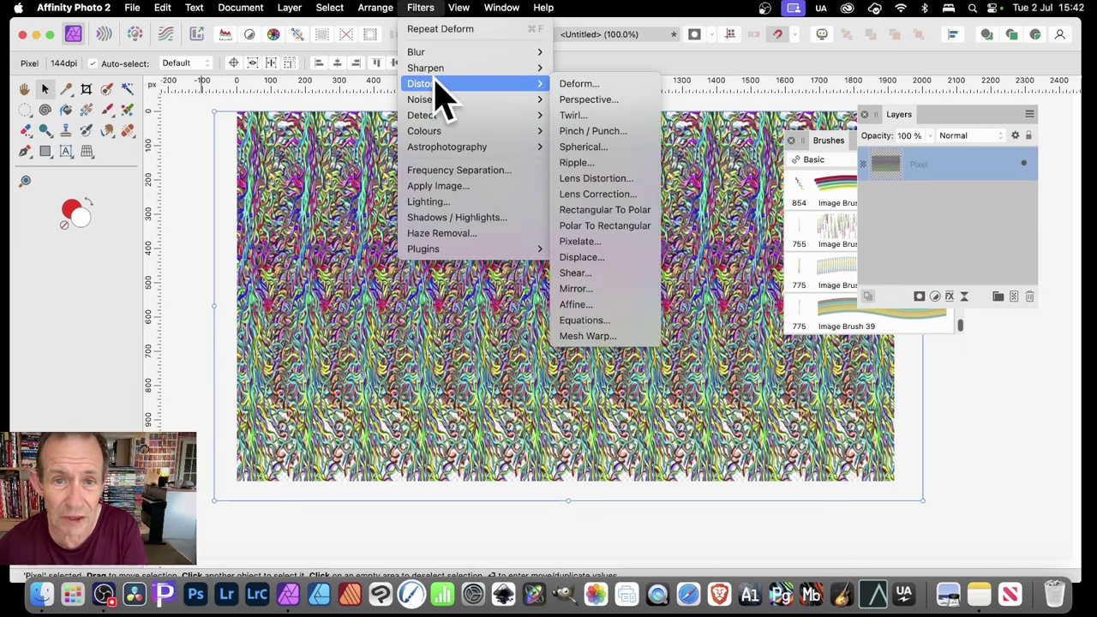
click(604, 94)
mouse_move(965, 465)
mouse_down()
mouse_move(799, 214)
mouse_move(746, 194)
mouse_up()
Place Deform control points in loose vertical columns across the squiggle pattern, keeping the linear constraints on Rigid
click(311, 152)
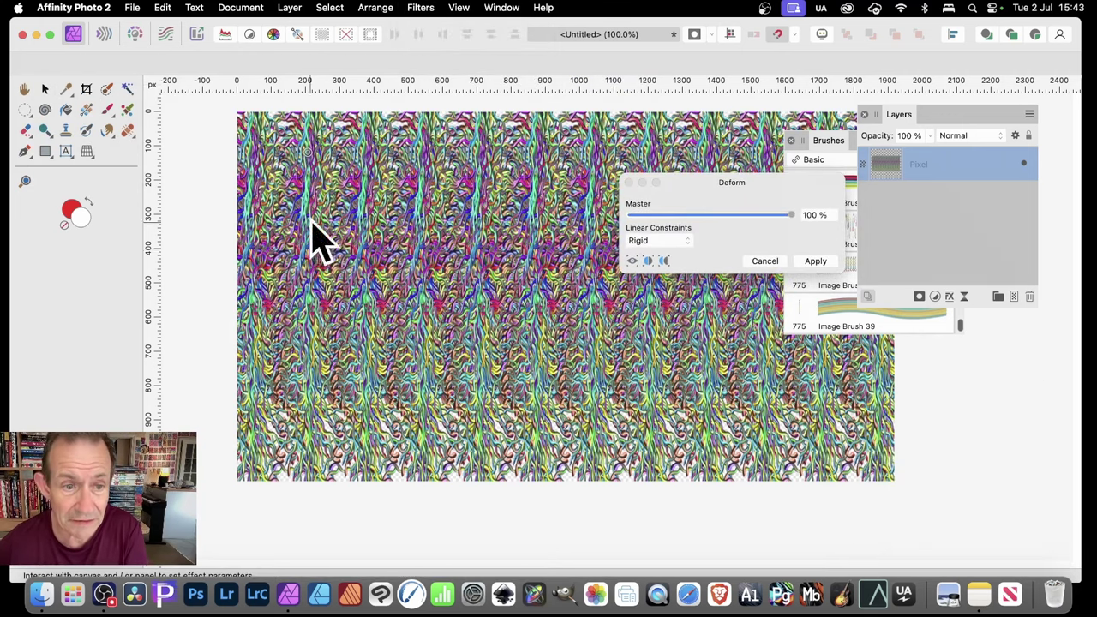
click(310, 255)
click(312, 353)
click(306, 419)
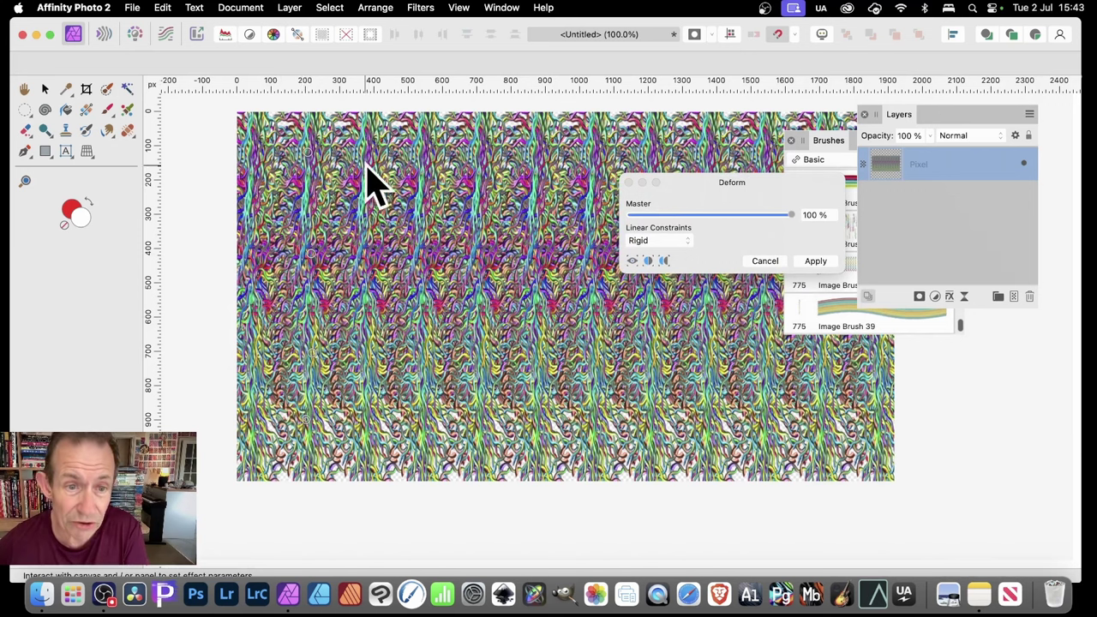
click(369, 162)
click(365, 247)
click(360, 326)
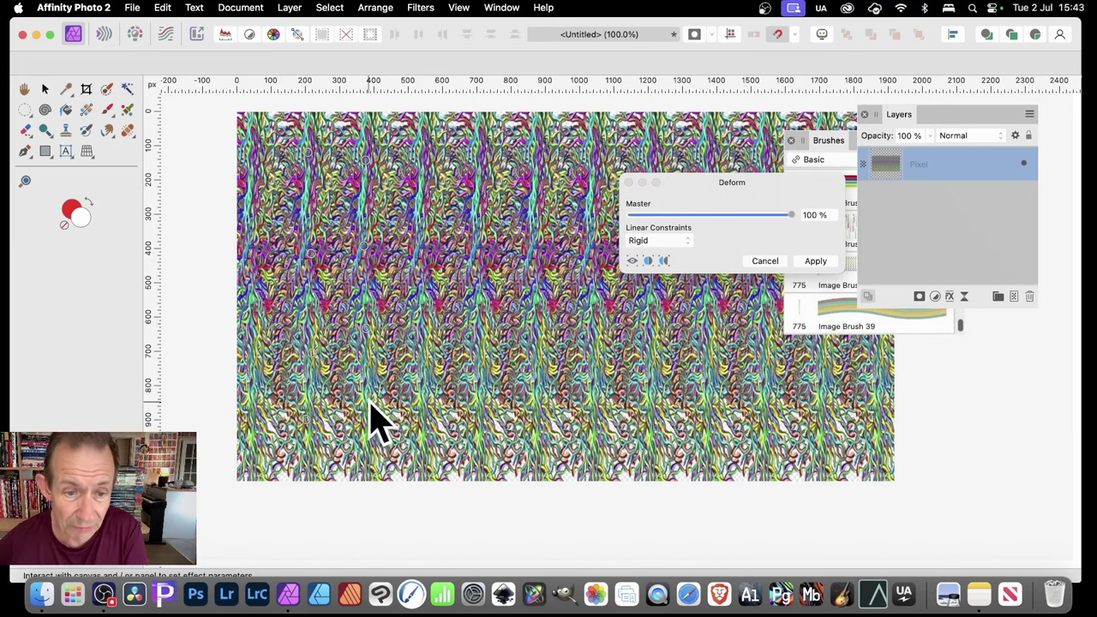
click(370, 403)
click(423, 151)
click(417, 231)
click(416, 326)
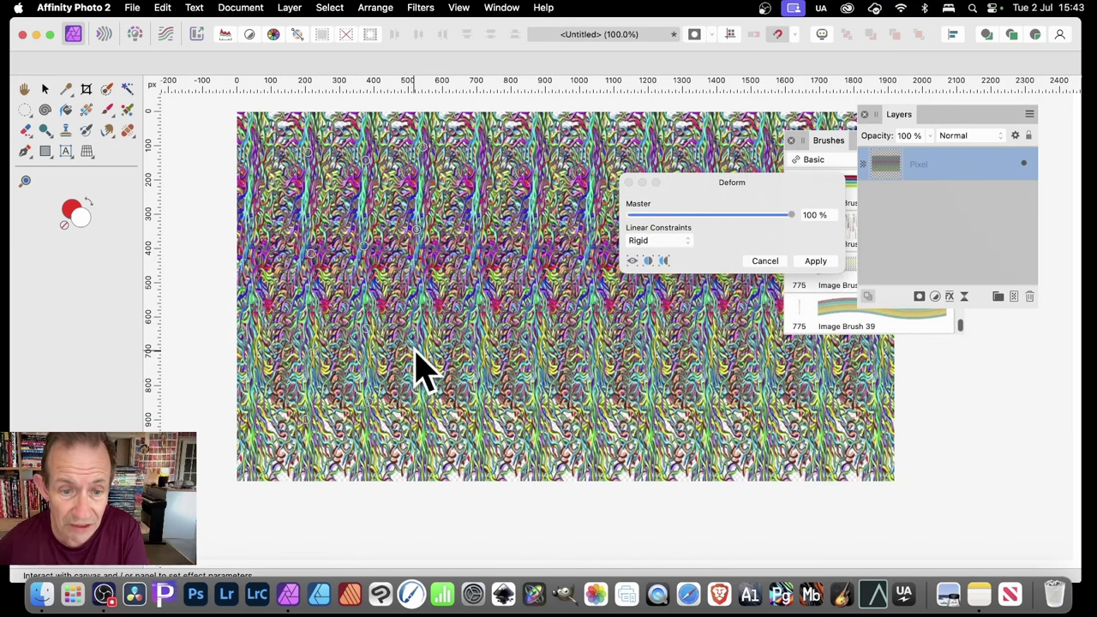
click(413, 403)
click(408, 449)
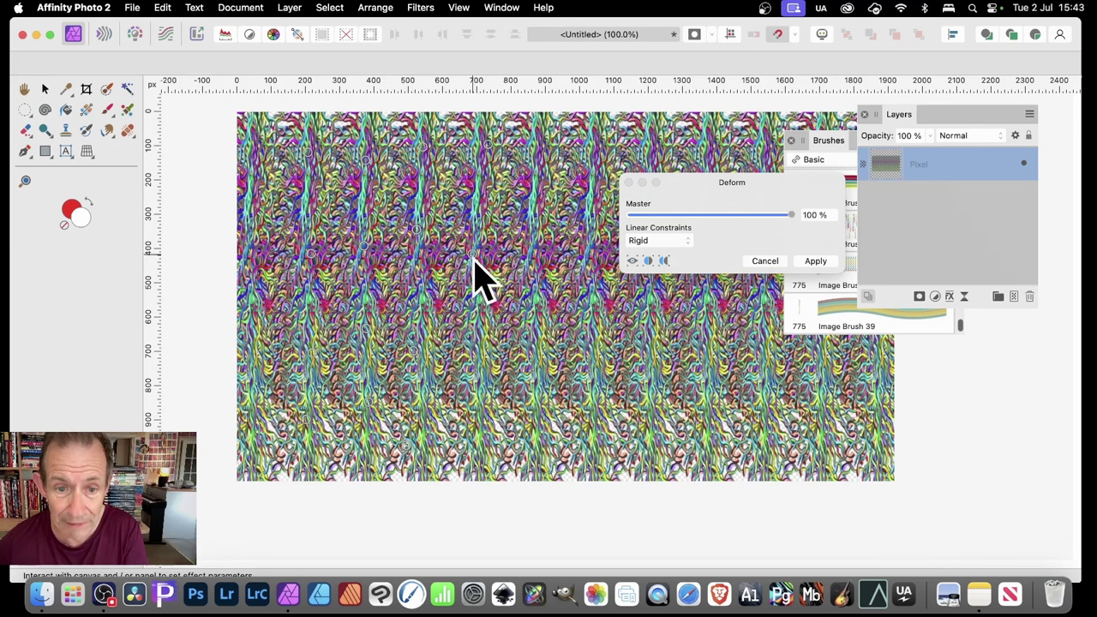
click(485, 394)
click(539, 157)
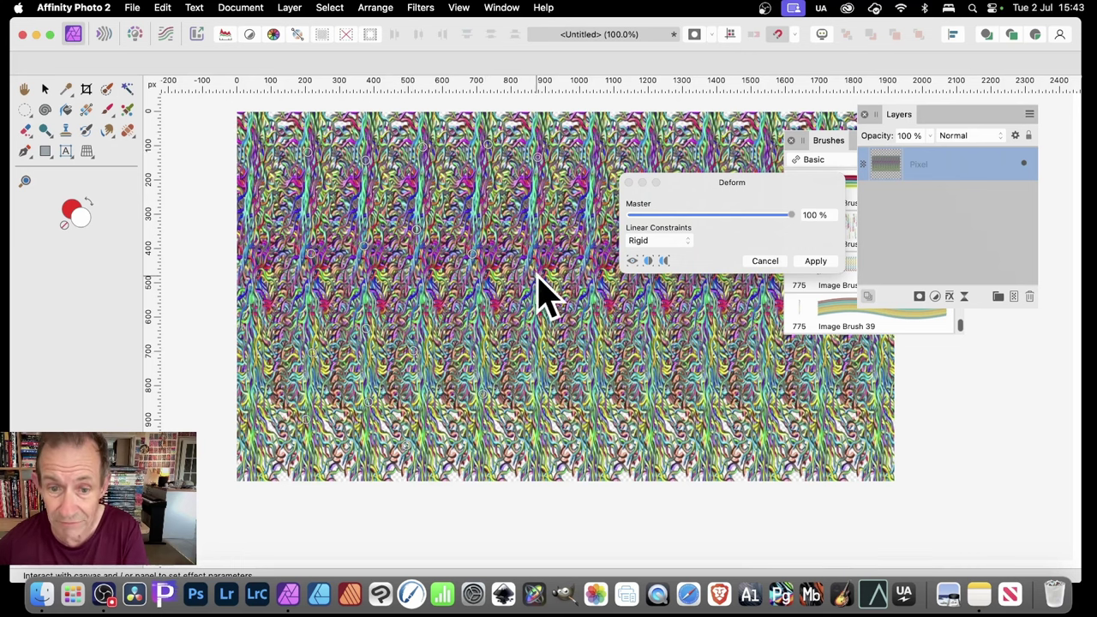
click(535, 403)
click(534, 448)
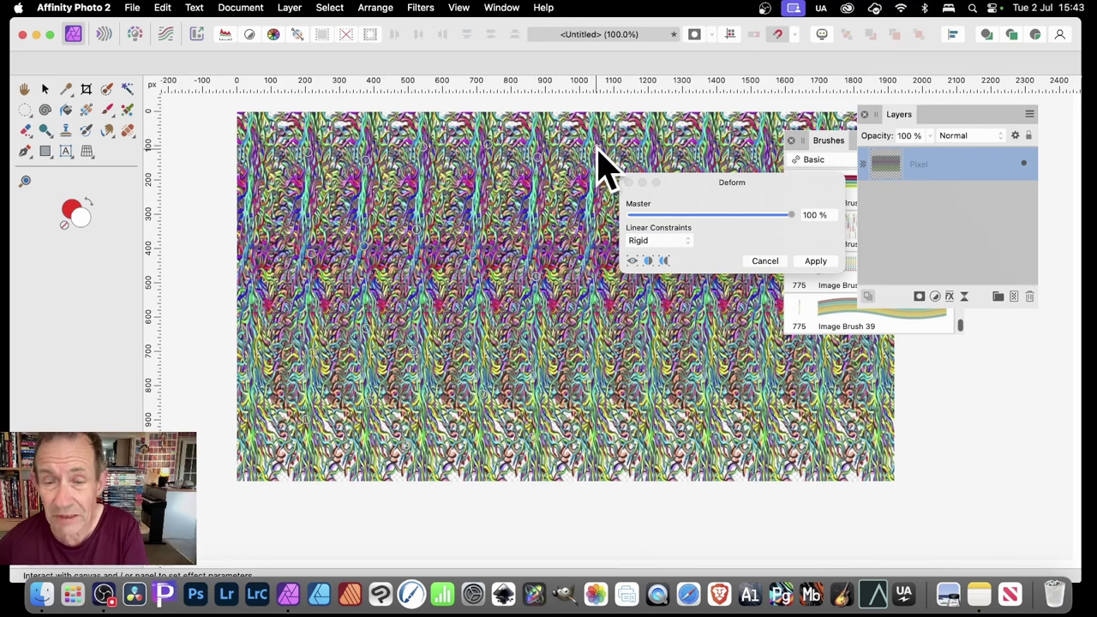
click(591, 210)
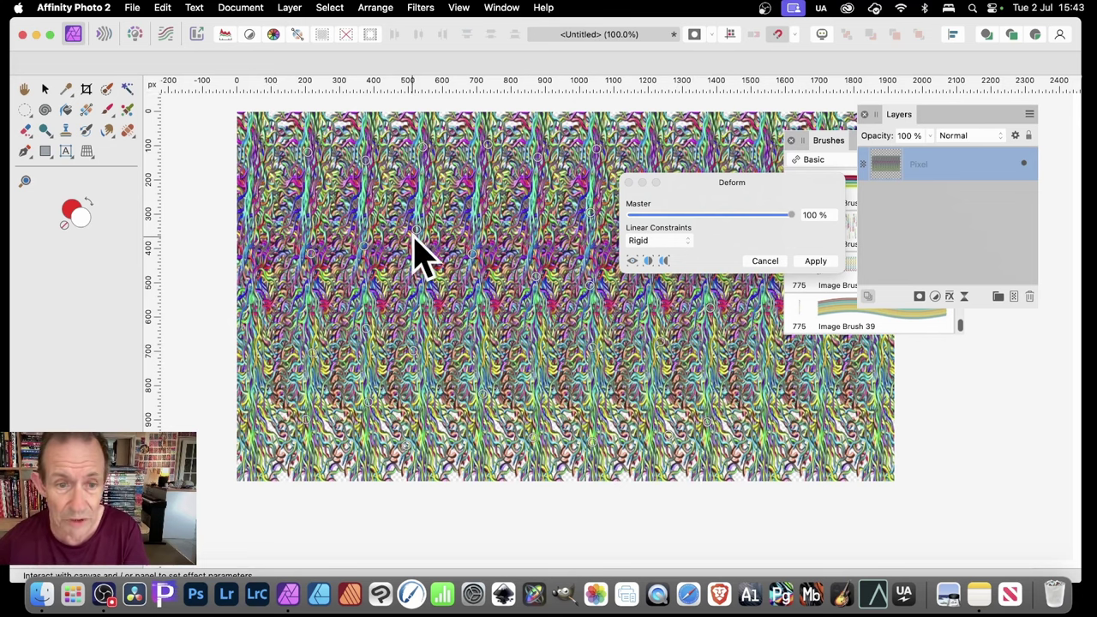
Pull control points in the pattern's left and middle areas sideways to stretch and swirl the squiggles
drag(415, 232, 485, 228)
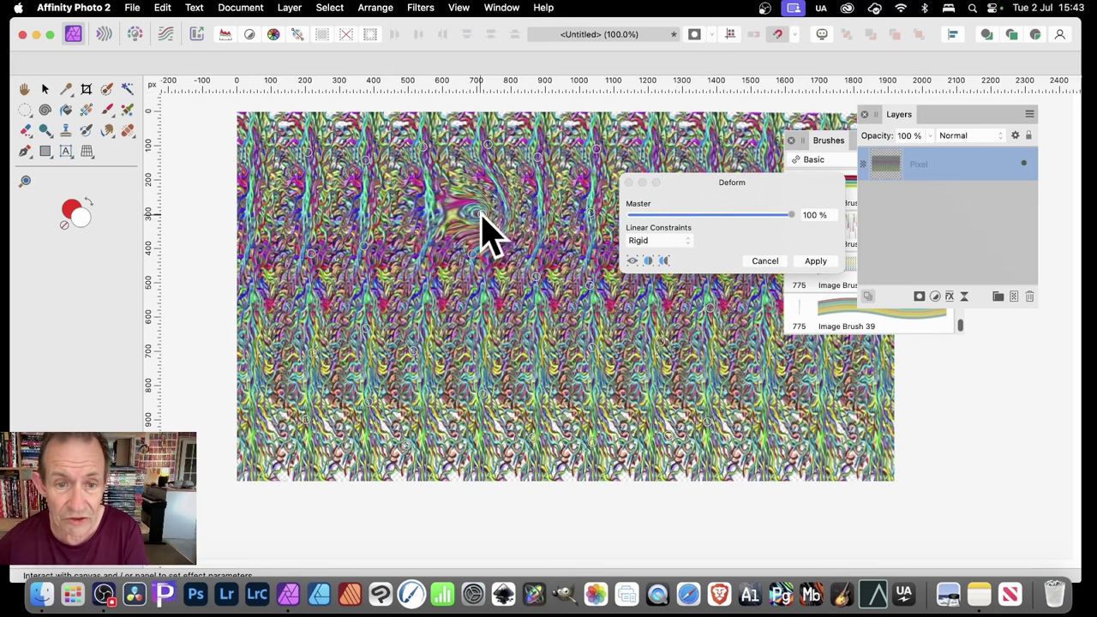
drag(423, 147, 372, 152)
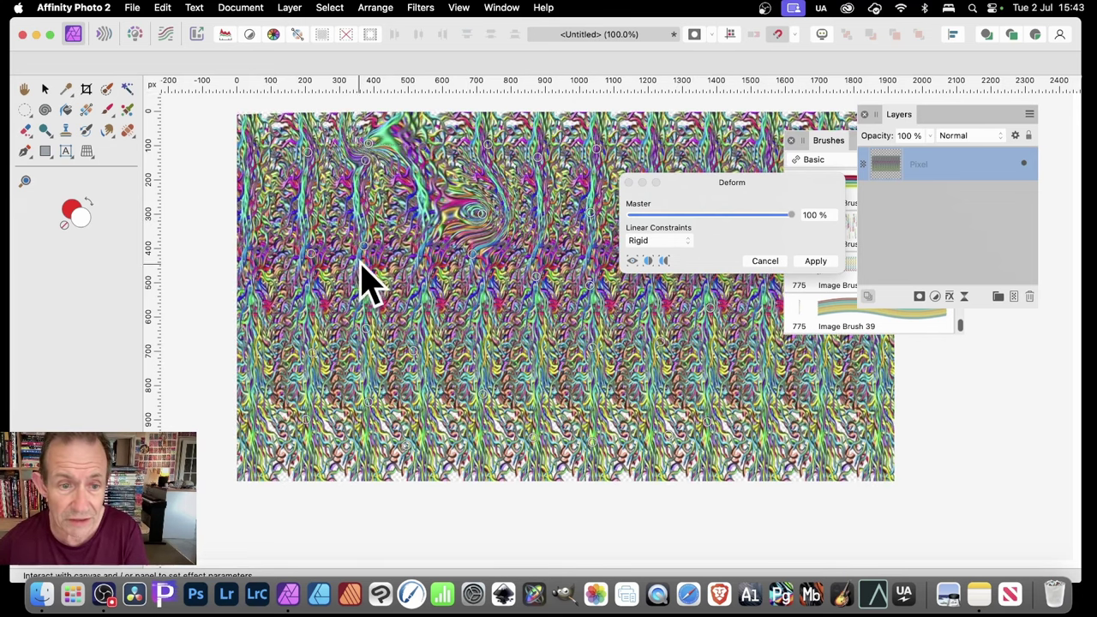
drag(365, 245, 427, 250)
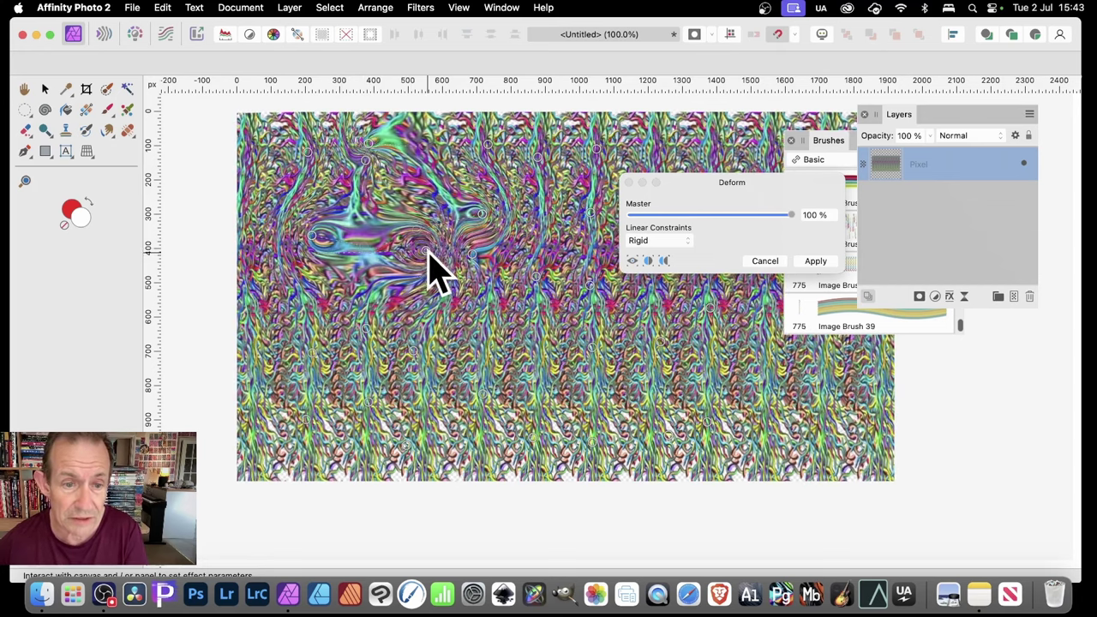
drag(366, 328, 454, 318)
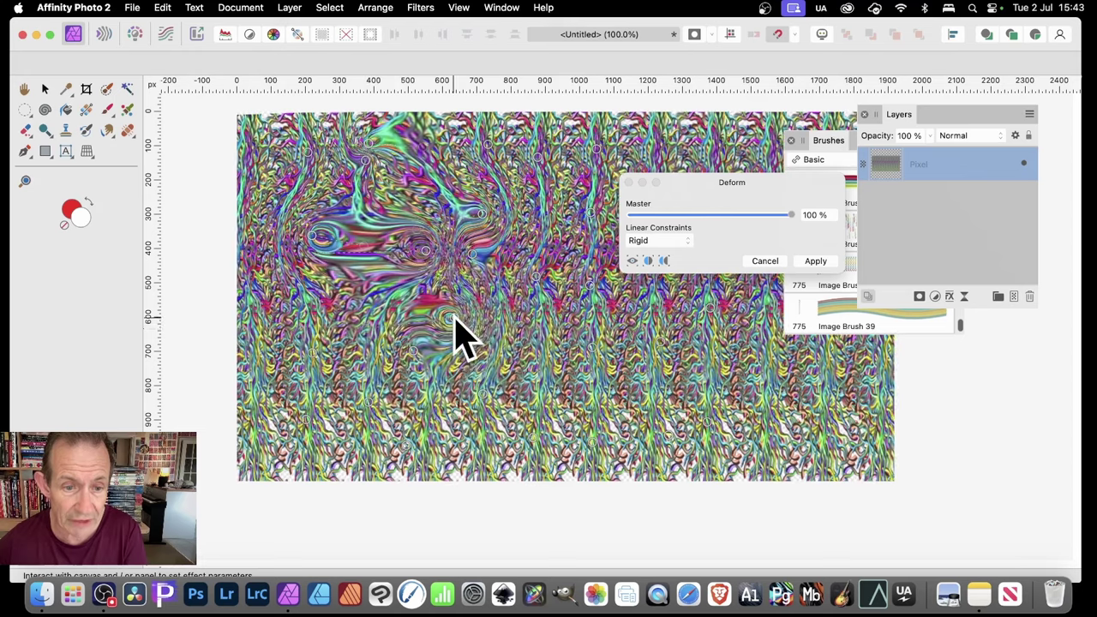
drag(312, 353, 248, 352)
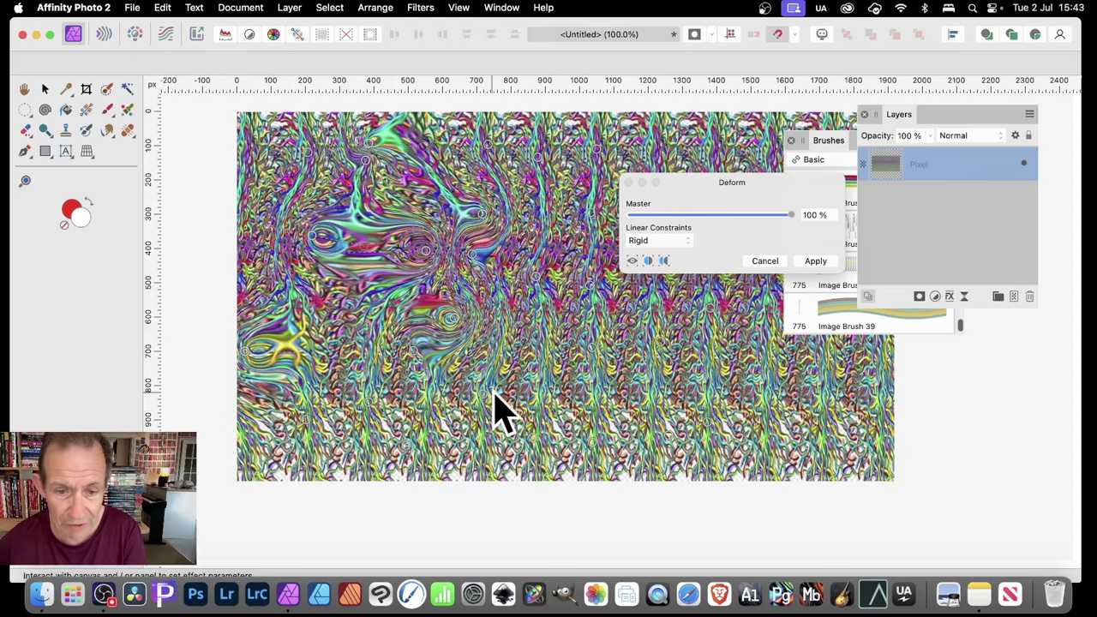
drag(486, 397, 584, 399)
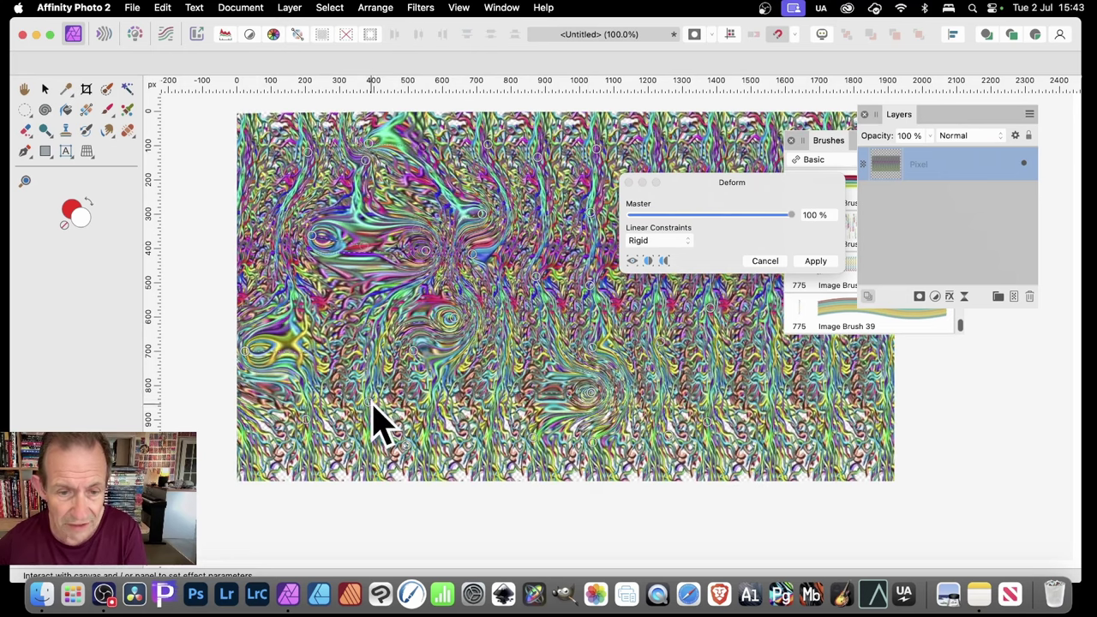
drag(392, 400, 462, 397)
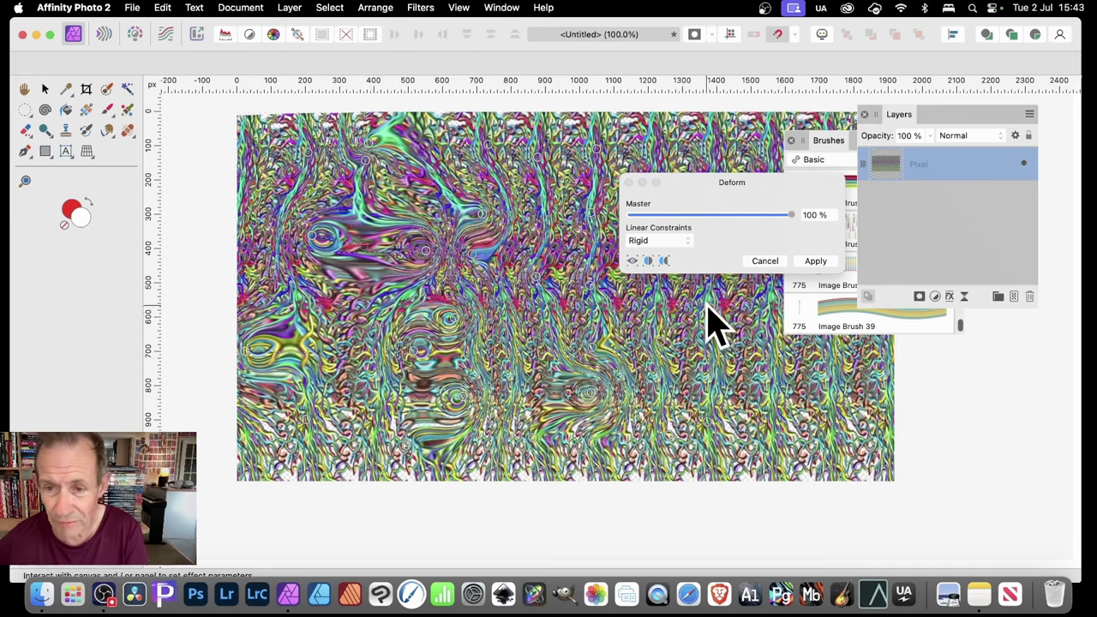
Pull the remaining right-hand control points sideways across the pattern, keeping the dialog out of the way, and apply the Deform
drag(713, 312, 492, 311)
drag(705, 200, 835, 161)
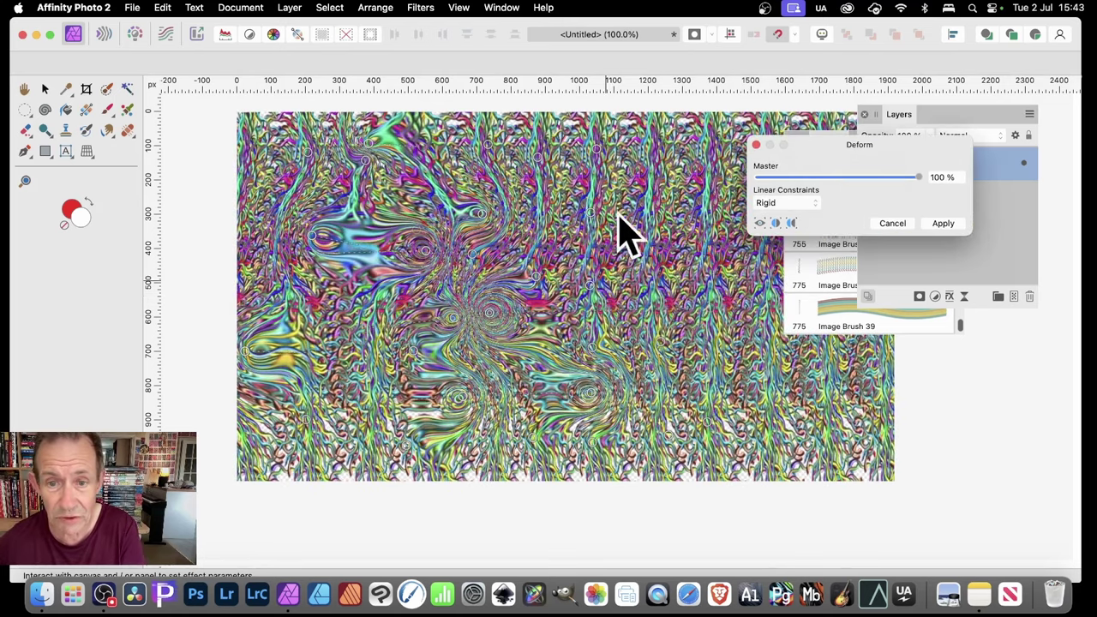
drag(598, 232, 541, 220)
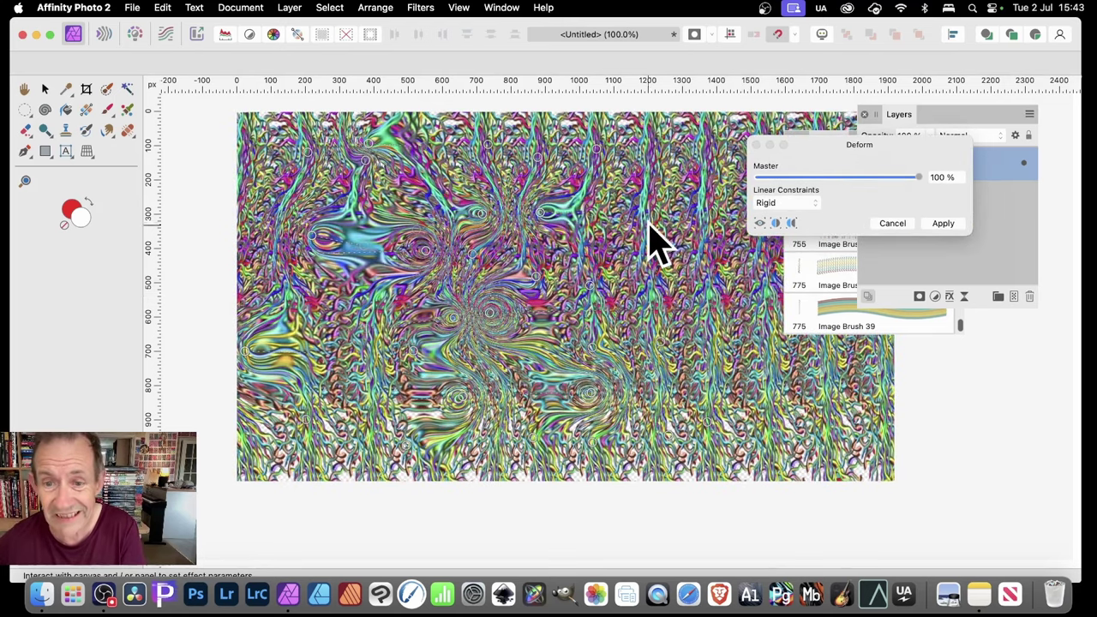
drag(654, 228, 732, 213)
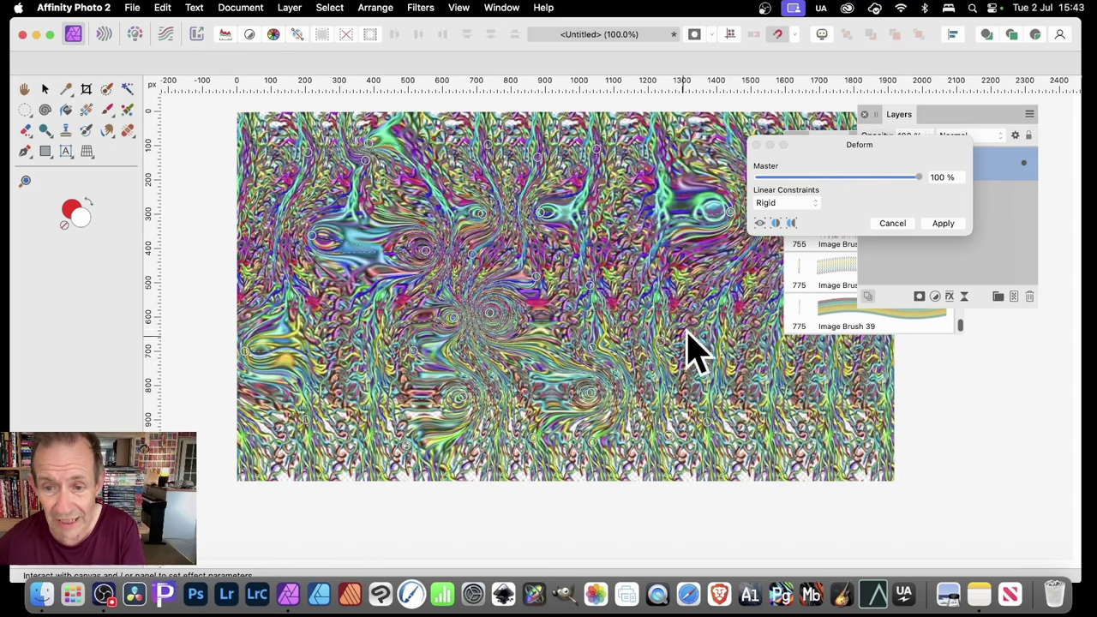
drag(704, 347, 815, 360)
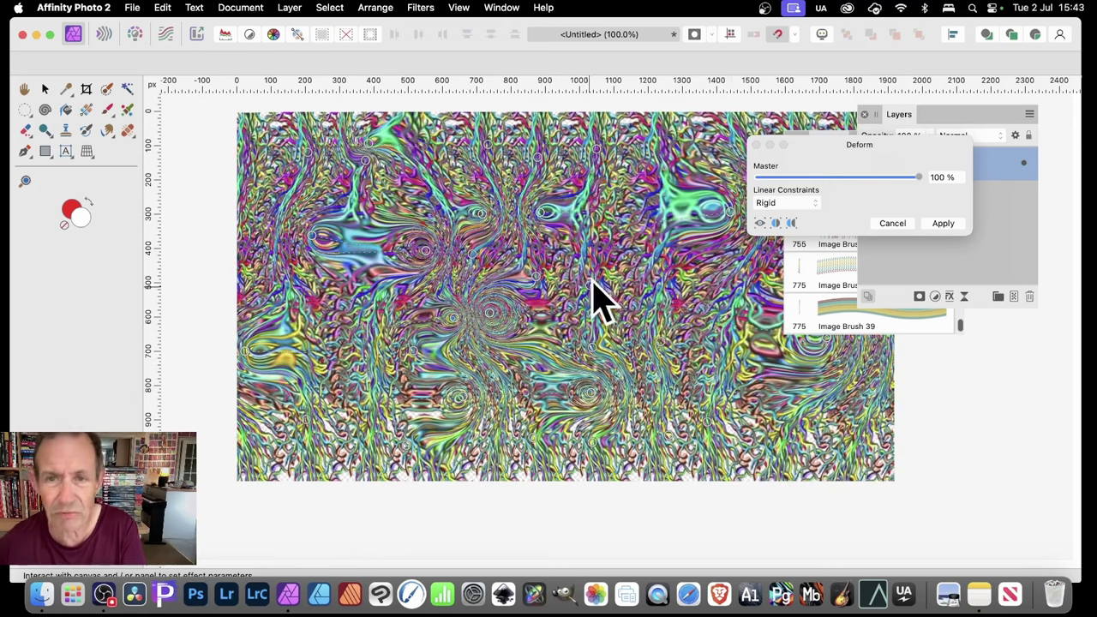
drag(666, 404, 490, 411)
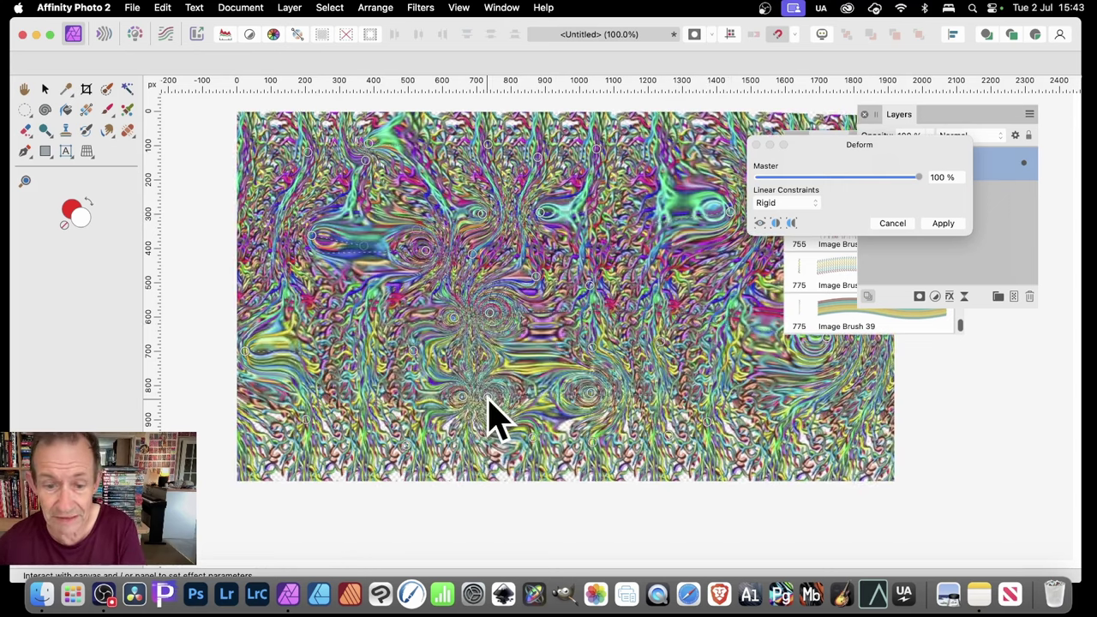
click(945, 224)
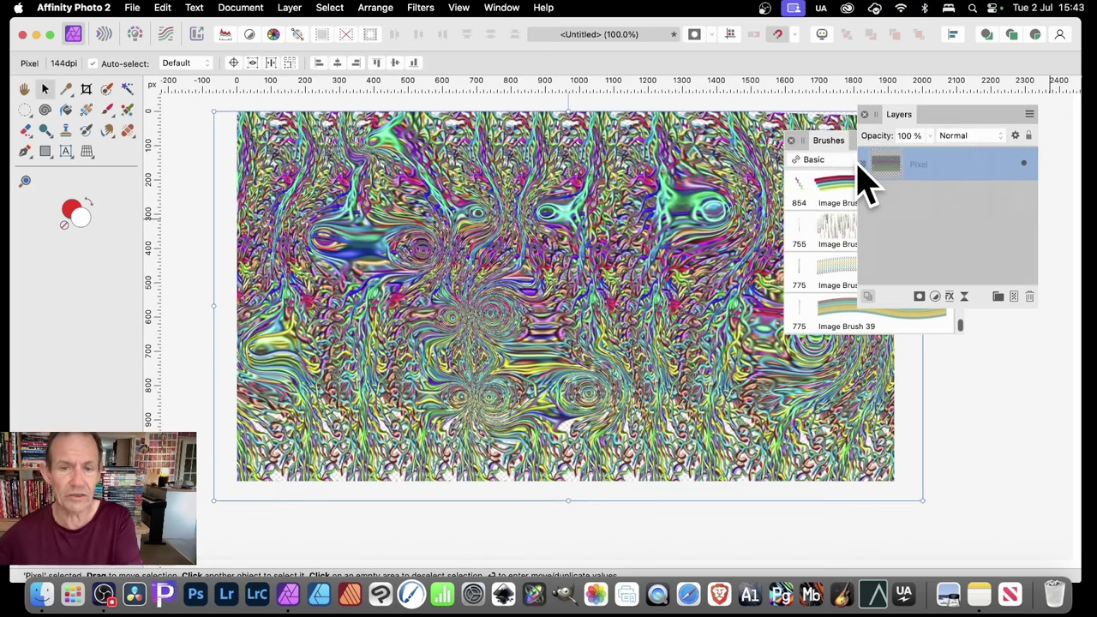
Repeat the last Deform four times on the pixel layer to stretch the pattern into long horizontal streaks
click(429, 8)
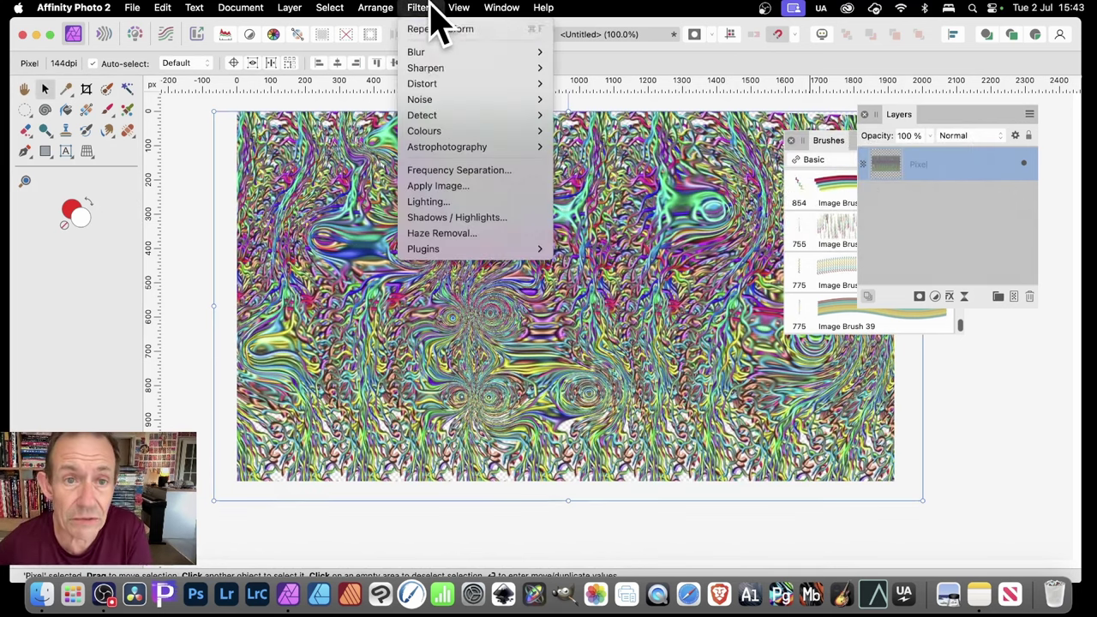
click(444, 34)
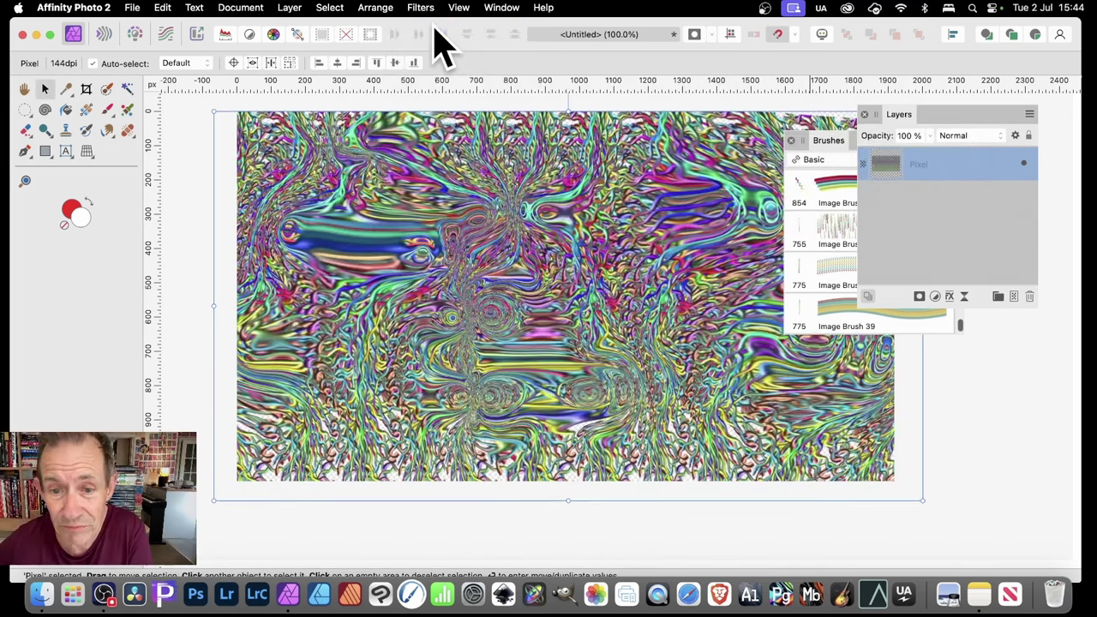
click(424, 8)
click(427, 34)
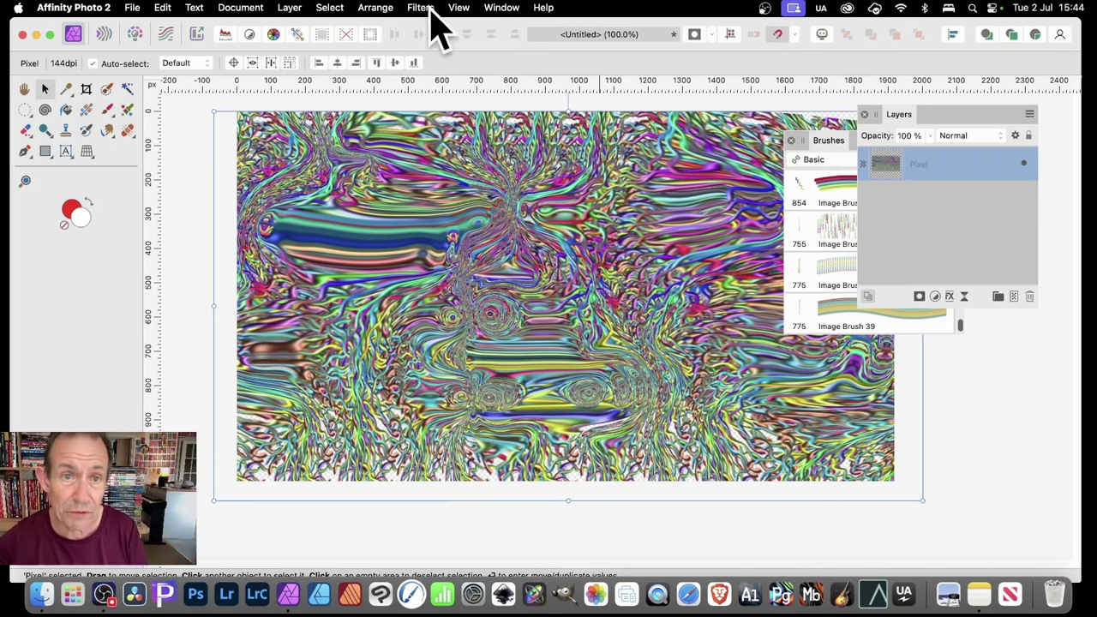
click(431, 8)
click(438, 29)
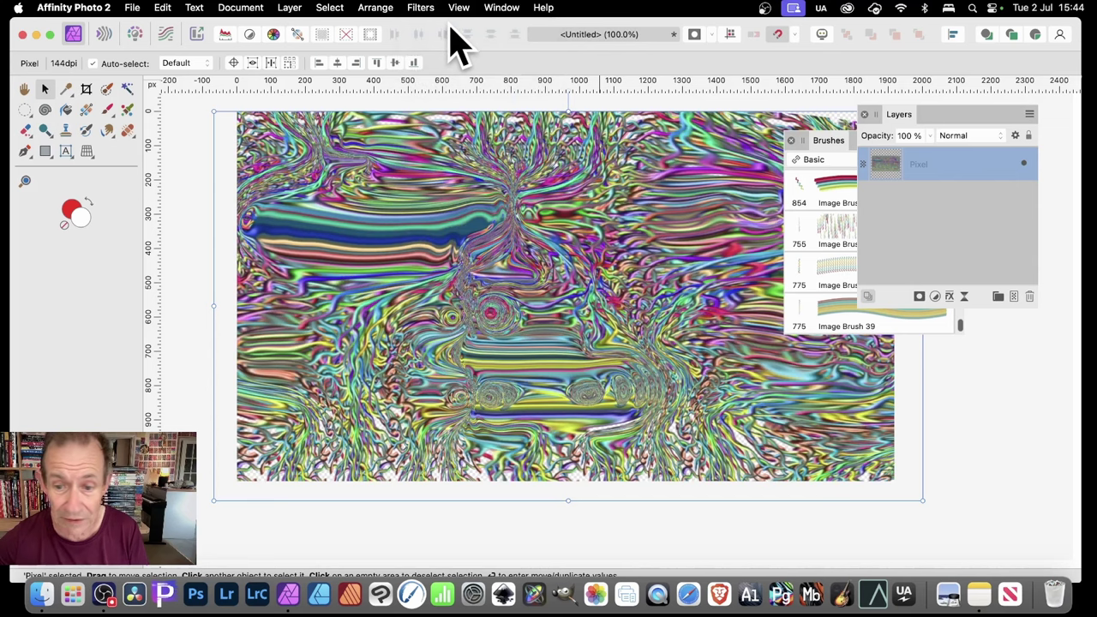
click(421, 12)
click(433, 29)
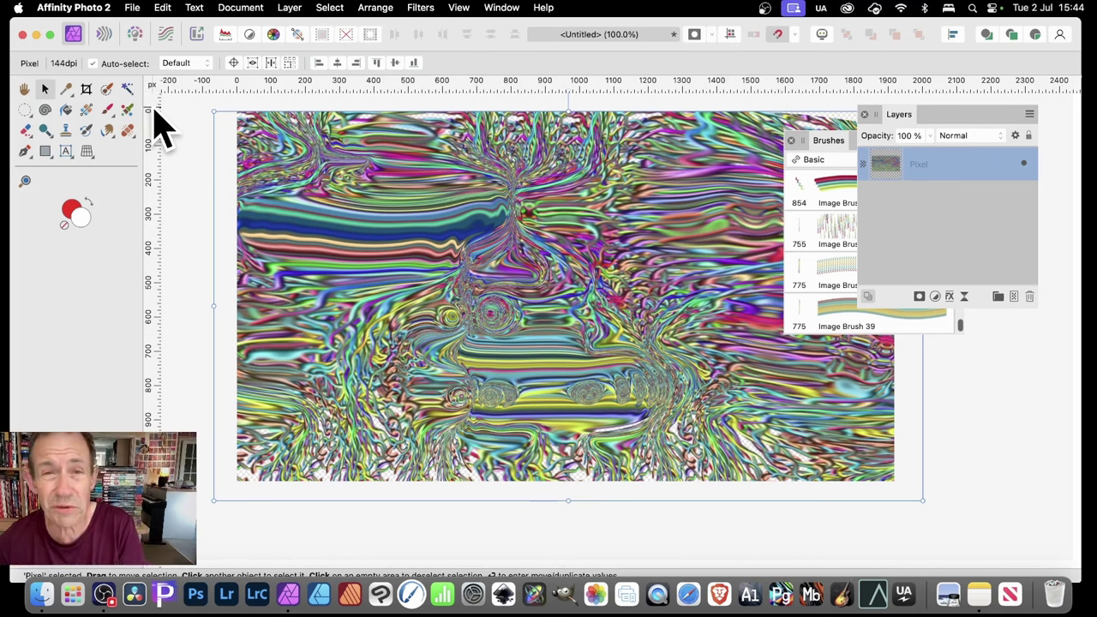
Create a pattern layer from the distorted pixel layer and shrink its tile from the upper-left corner to 178 dpi
click(287, 7)
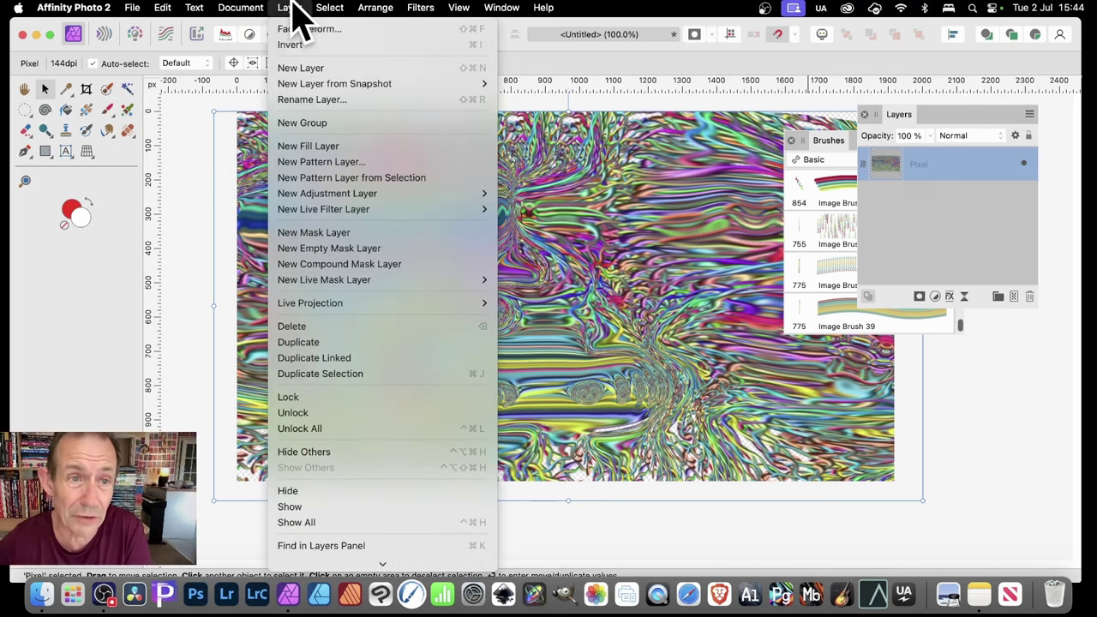
click(339, 178)
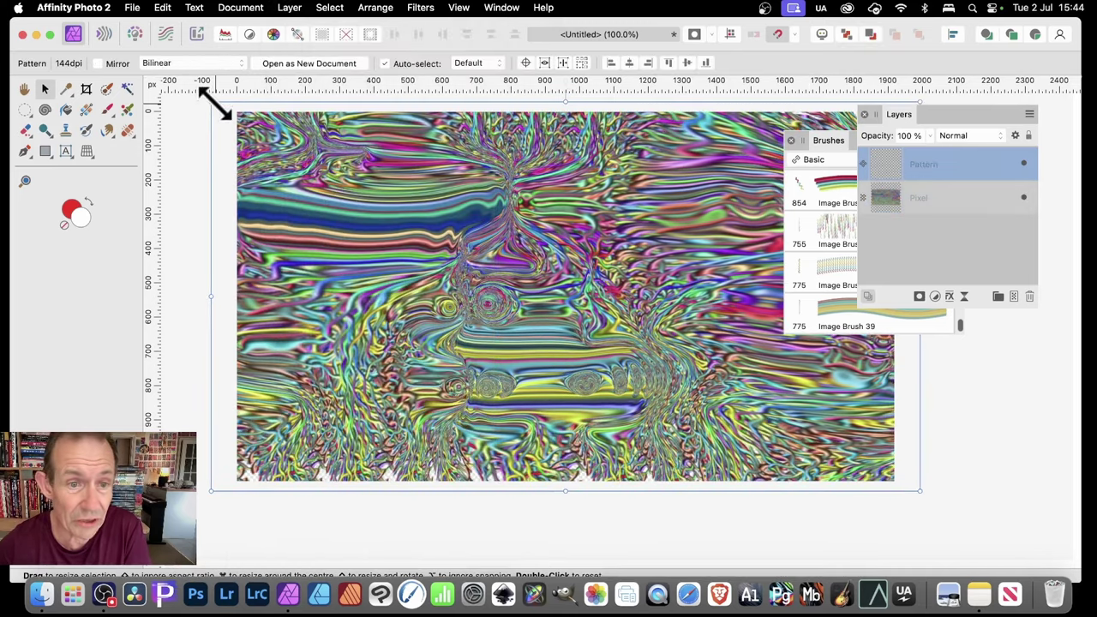
drag(214, 104, 345, 176)
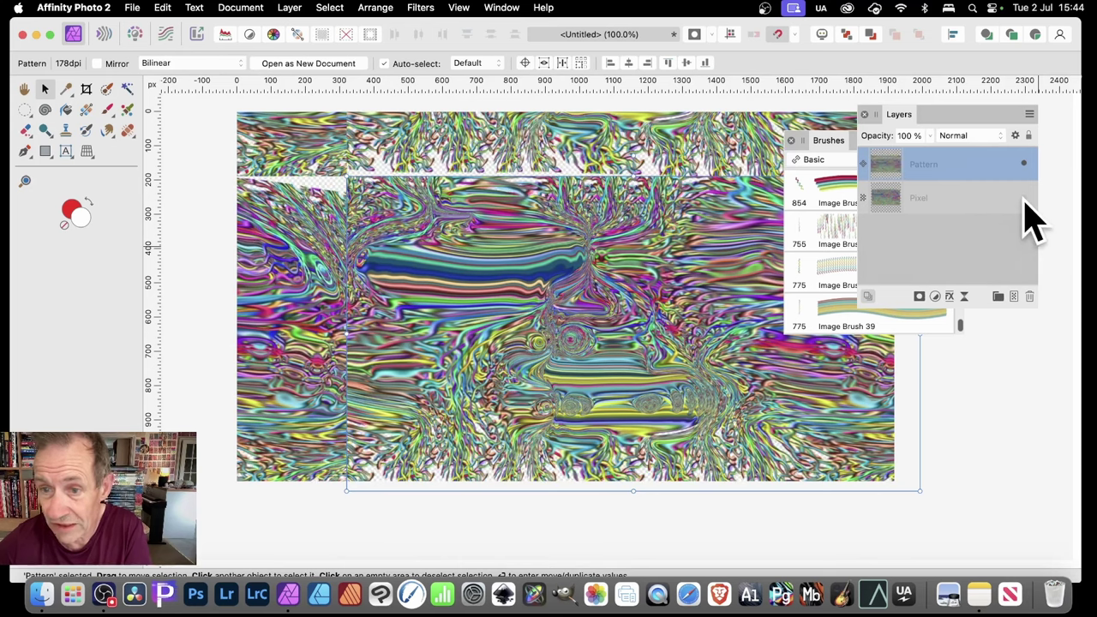
With the Pixel layer hidden, shift the pattern tile down and across, and mirror its repeats with the tile resized to 180 dpi
drag(480, 257, 503, 289)
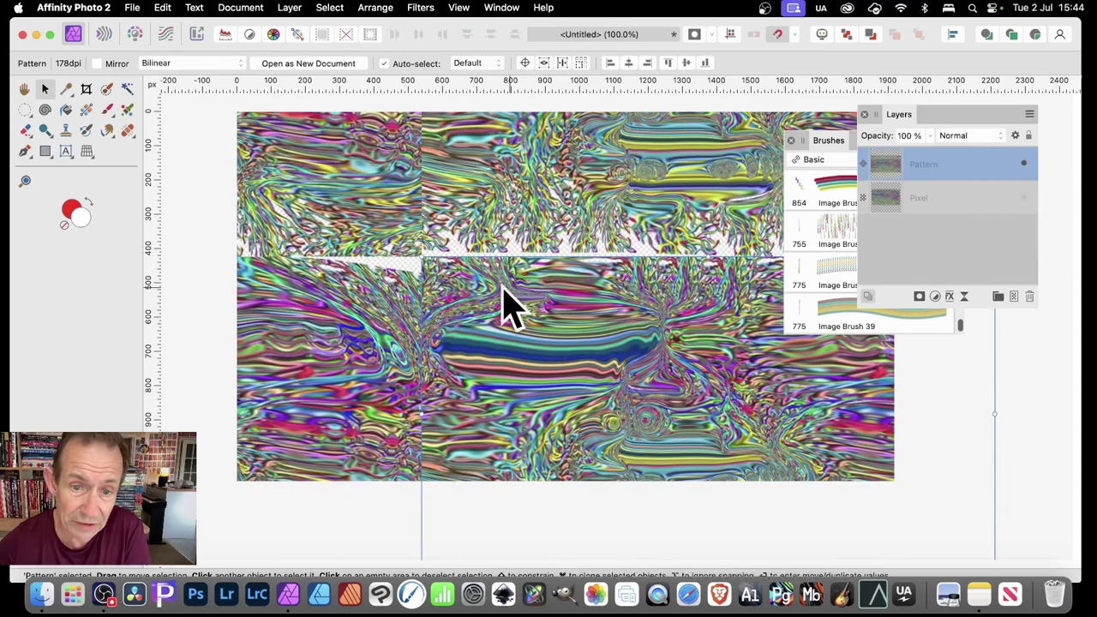
click(97, 65)
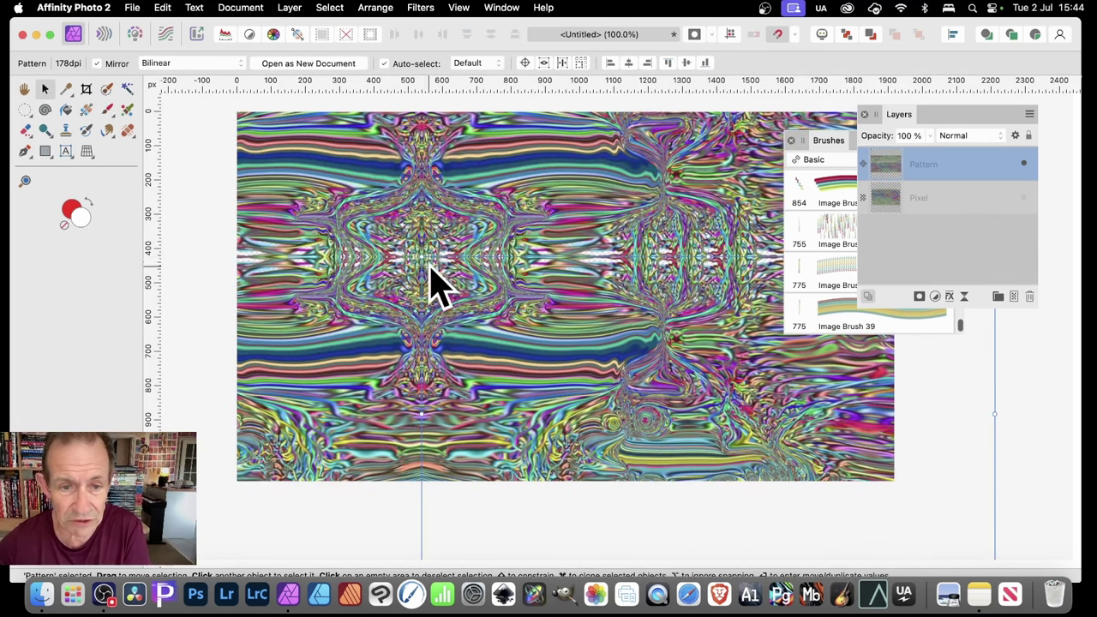
drag(420, 260, 443, 240)
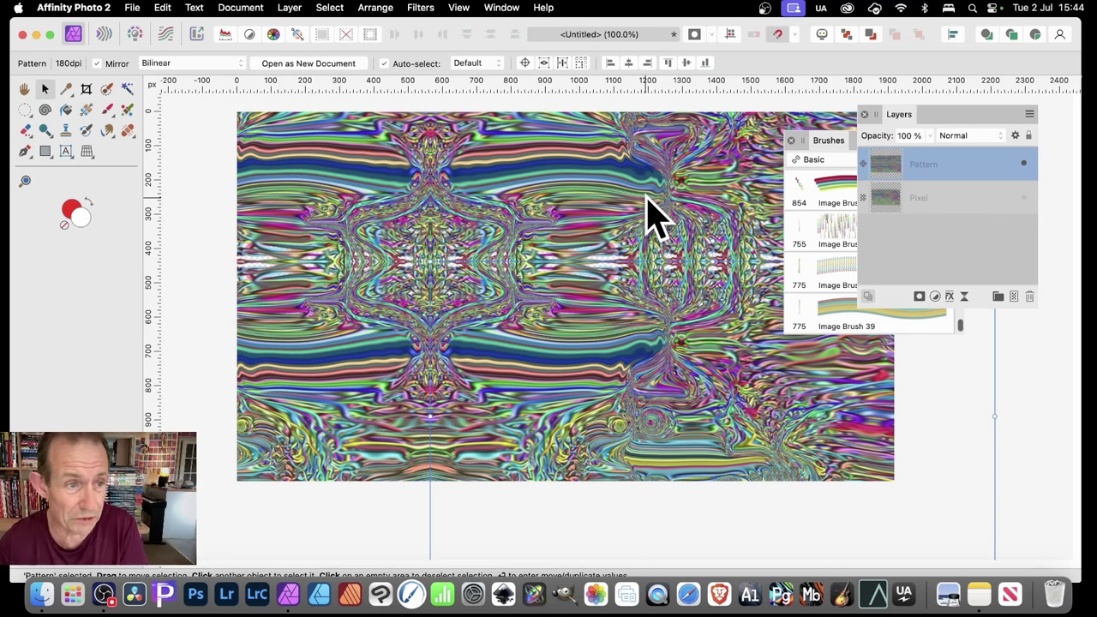
Paint squiggles on the mirrored pattern layer with the Paint Brush, using Image Brush 39 at 380 px width
click(112, 115)
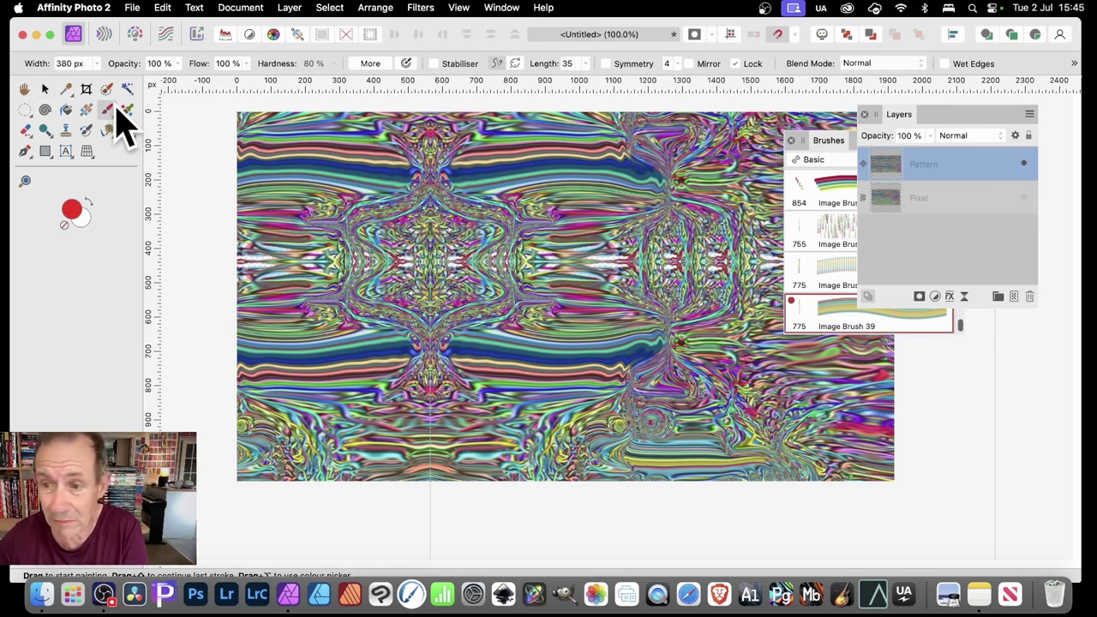
mouse_move(540, 158)
mouse_down()
mouse_move(548, 309)
mouse_move(649, 289)
mouse_move(502, 282)
mouse_move(404, 323)
mouse_move(386, 223)
mouse_up()
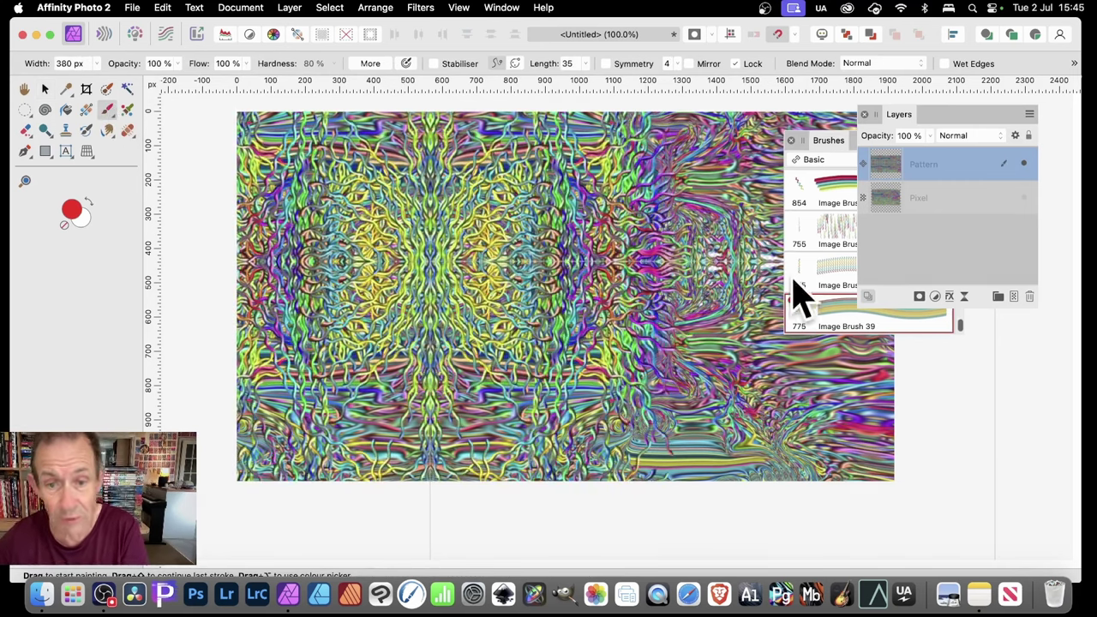
Paint more squiggle strokes over the mirrored pattern layer at 380 px brush width, and undo the last strokes
mouse_move(698, 287)
mouse_down()
mouse_move(630, 389)
mouse_move(705, 381)
mouse_move(738, 359)
mouse_move(632, 350)
mouse_move(716, 338)
mouse_up()
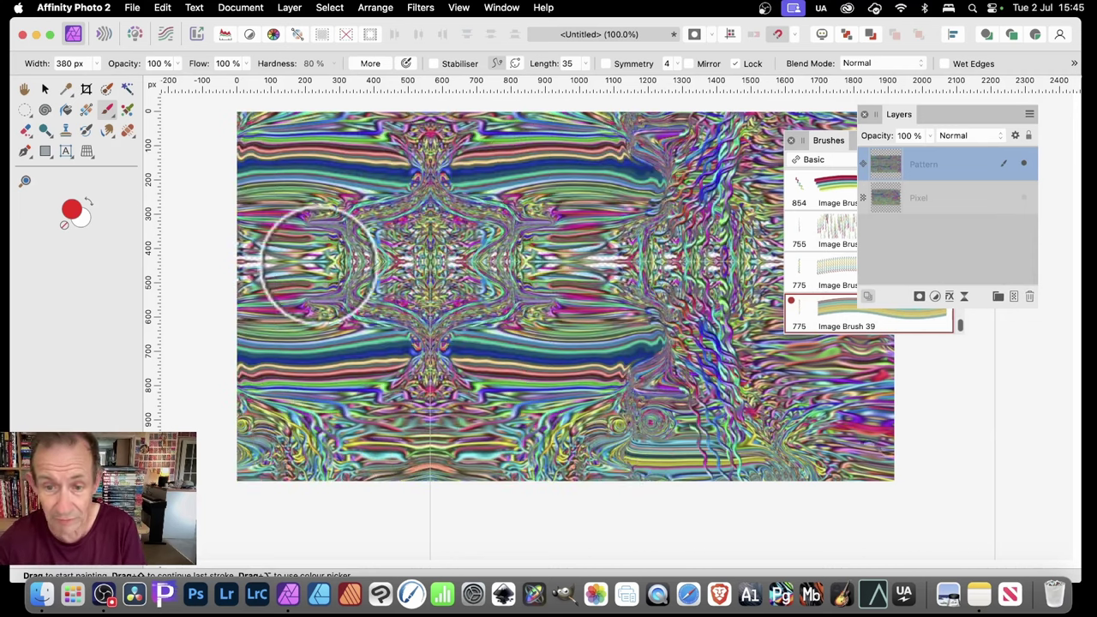
mouse_move(644, 314)
mouse_down()
mouse_move(456, 301)
mouse_move(630, 303)
mouse_move(603, 277)
mouse_move(606, 253)
mouse_move(566, 245)
mouse_up()
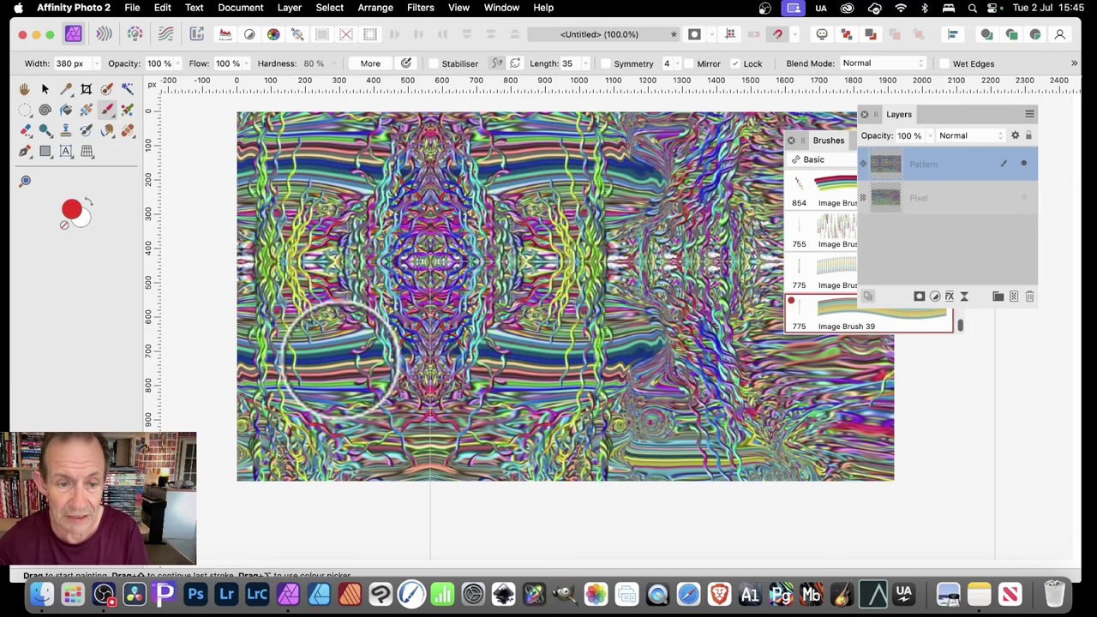
mouse_move(531, 378)
mouse_down()
mouse_move(569, 380)
mouse_move(588, 396)
mouse_move(632, 252)
mouse_move(588, 197)
mouse_move(597, 244)
mouse_move(735, 232)
mouse_move(715, 245)
mouse_up()
mouse_move(391, 245)
mouse_down()
mouse_move(440, 245)
mouse_move(417, 208)
mouse_move(245, 221)
mouse_move(300, 261)
mouse_up()
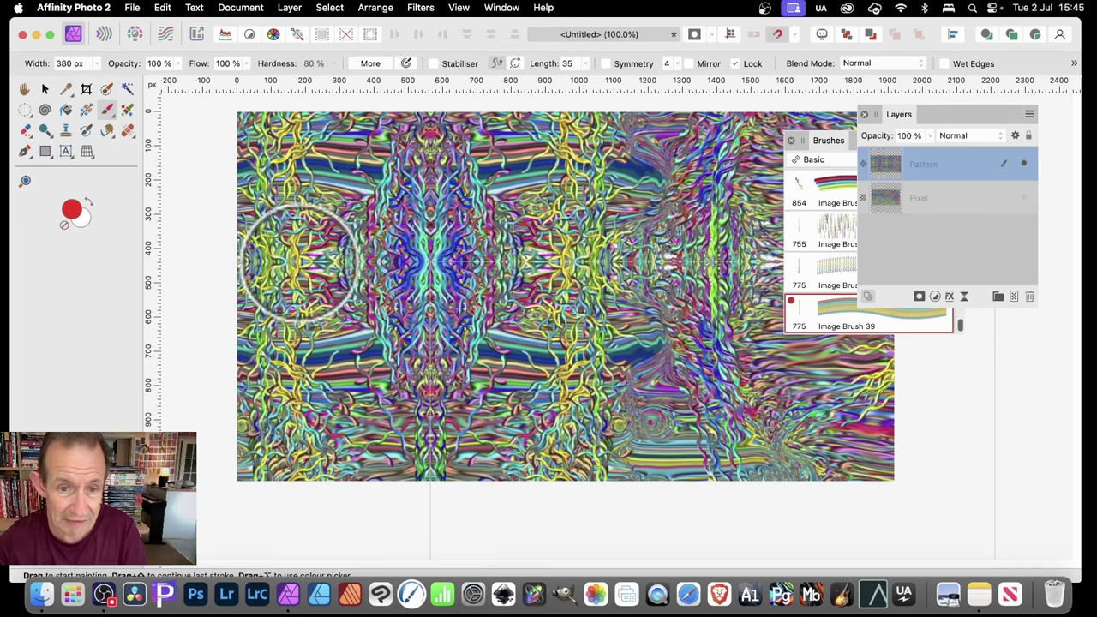
key(super+z)
key(super+z)
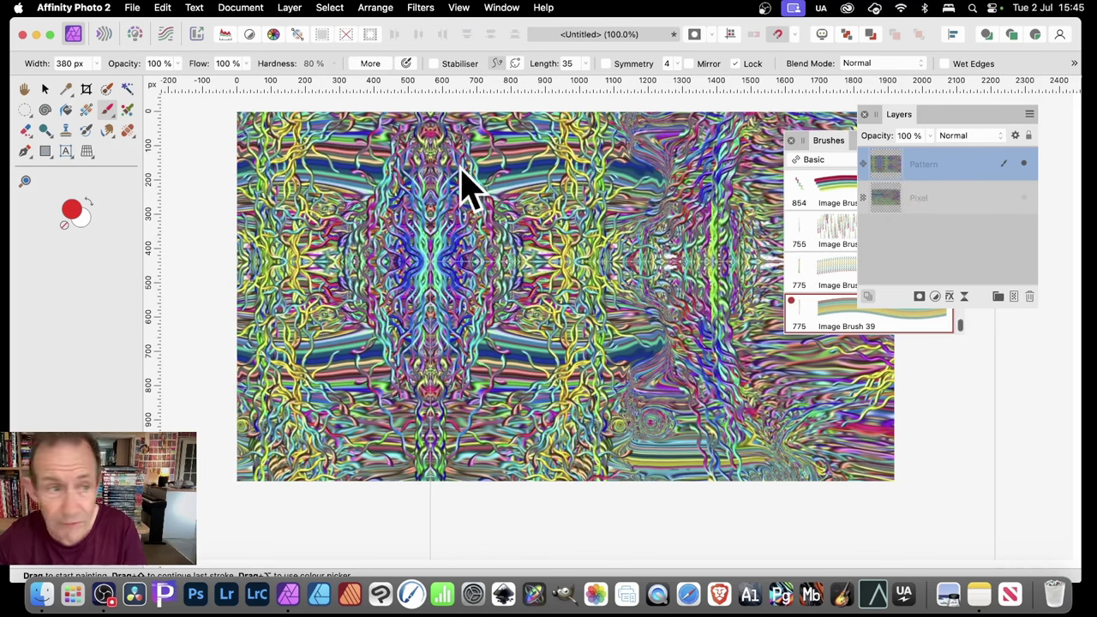
key(super+z)
With the Move tool, shift and enlarge the pattern tile to 157 dpi, and rotate it slightly clockwise
click(48, 89)
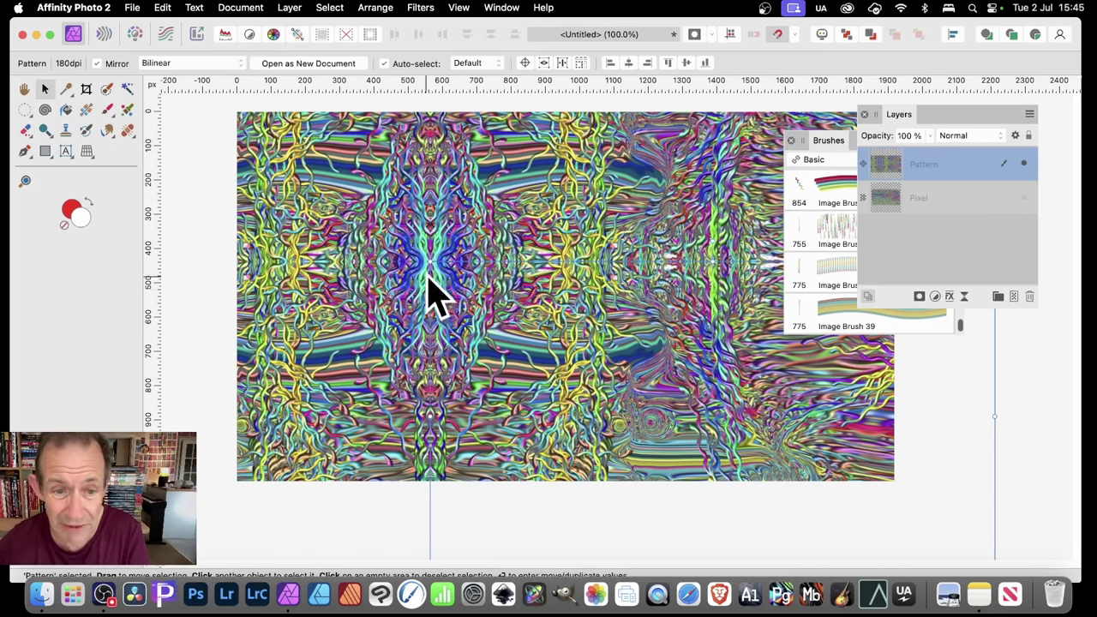
drag(426, 259, 360, 237)
drag(511, 297, 505, 223)
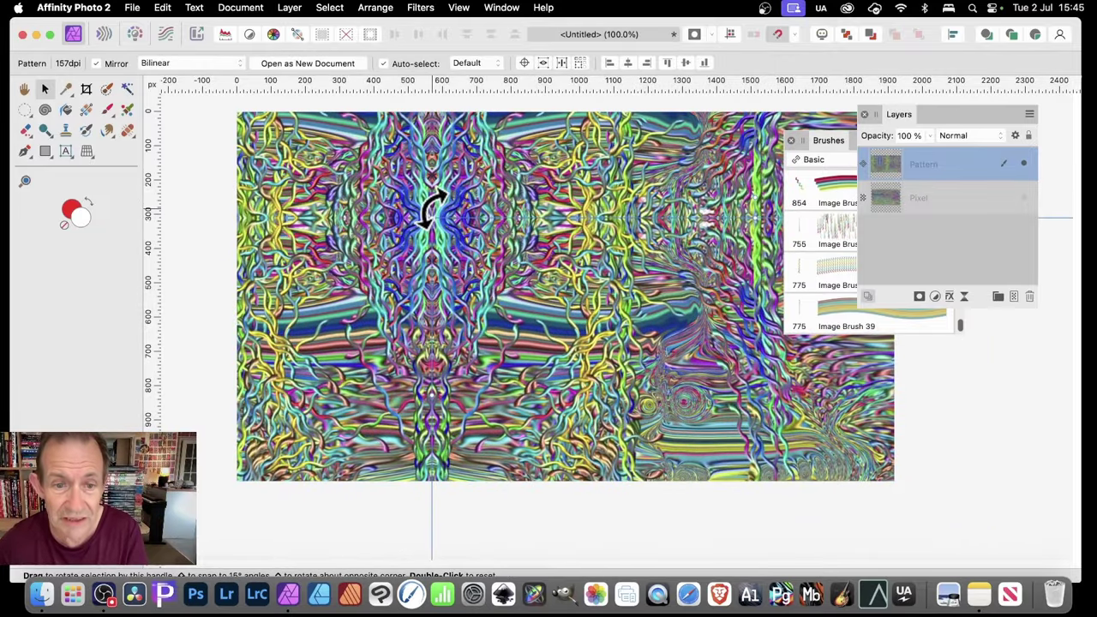
drag(433, 208, 474, 190)
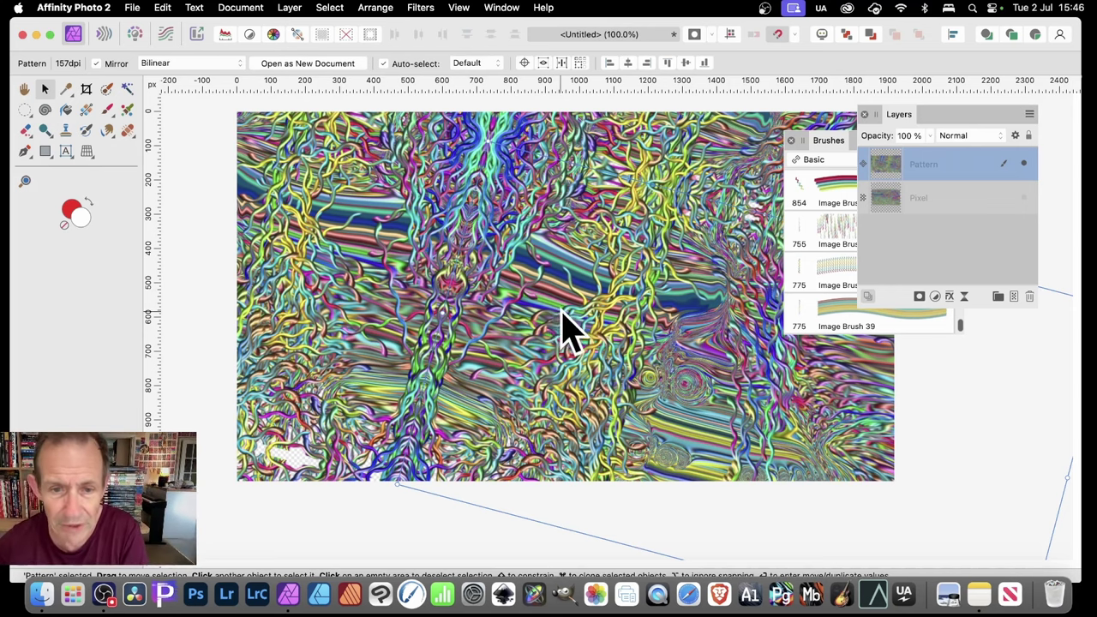
Move the tilted pattern down so its mirrored centre sits mid-canvas, and shrink its tile to 167 dpi
drag(569, 326, 591, 454)
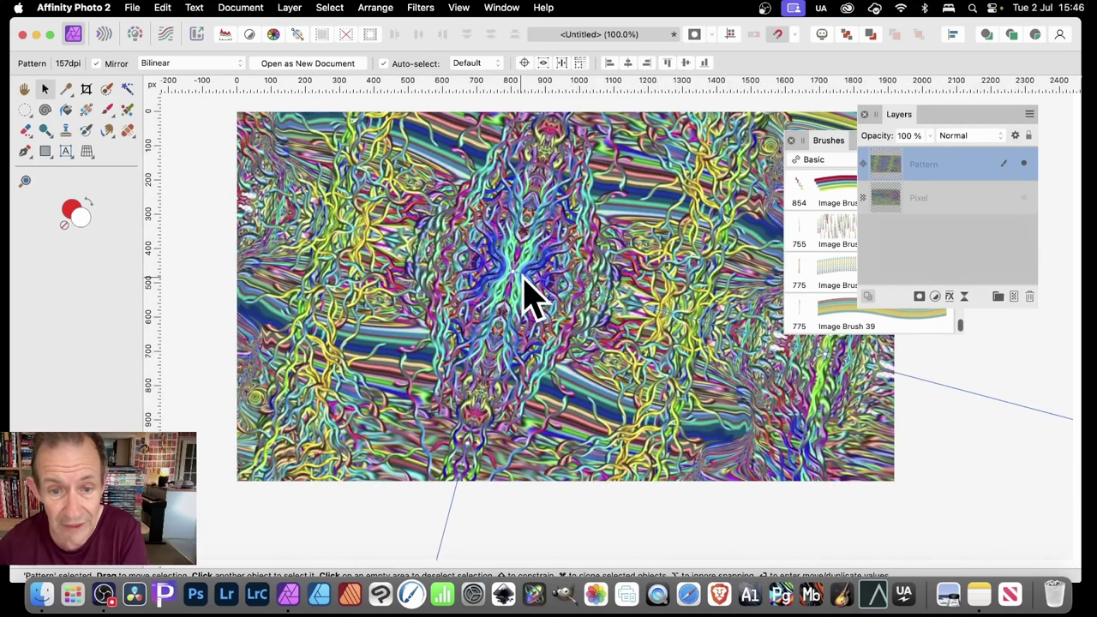
drag(514, 274, 531, 306)
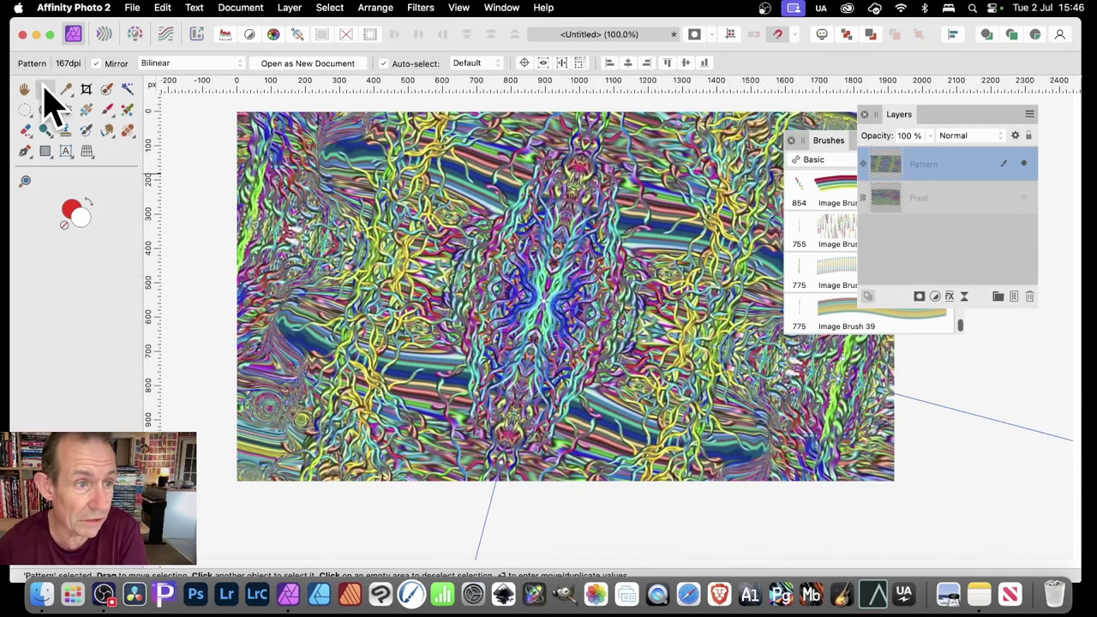
click(44, 88)
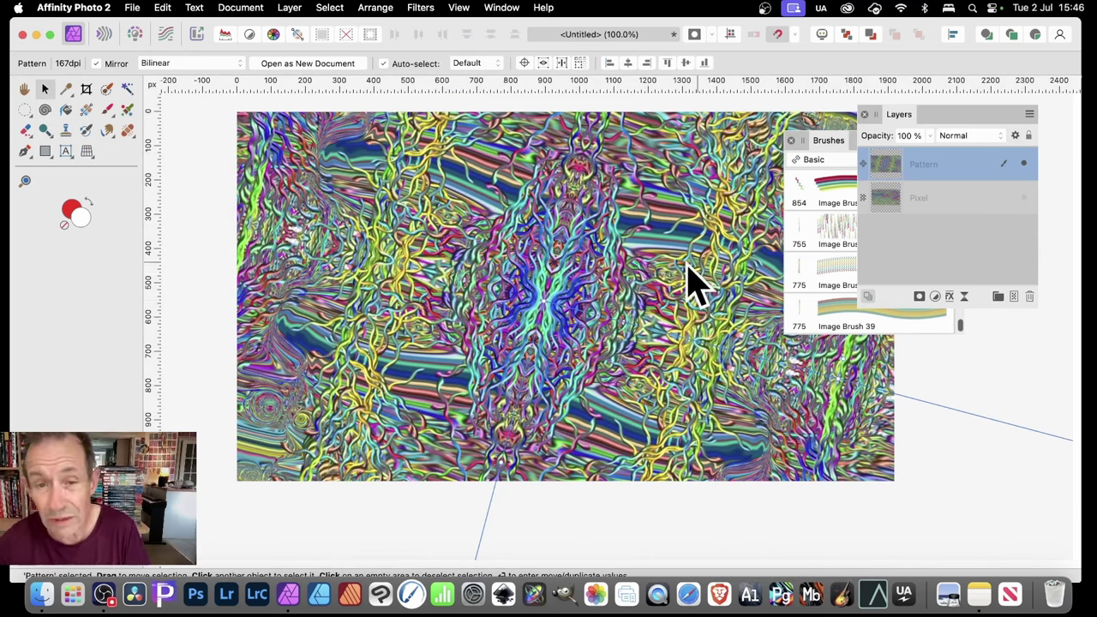
drag(596, 281, 527, 355)
Duplicate the pattern layer as an offset copy, blended with Lighten and with its tile shrunk to 244 dpi
click(914, 172)
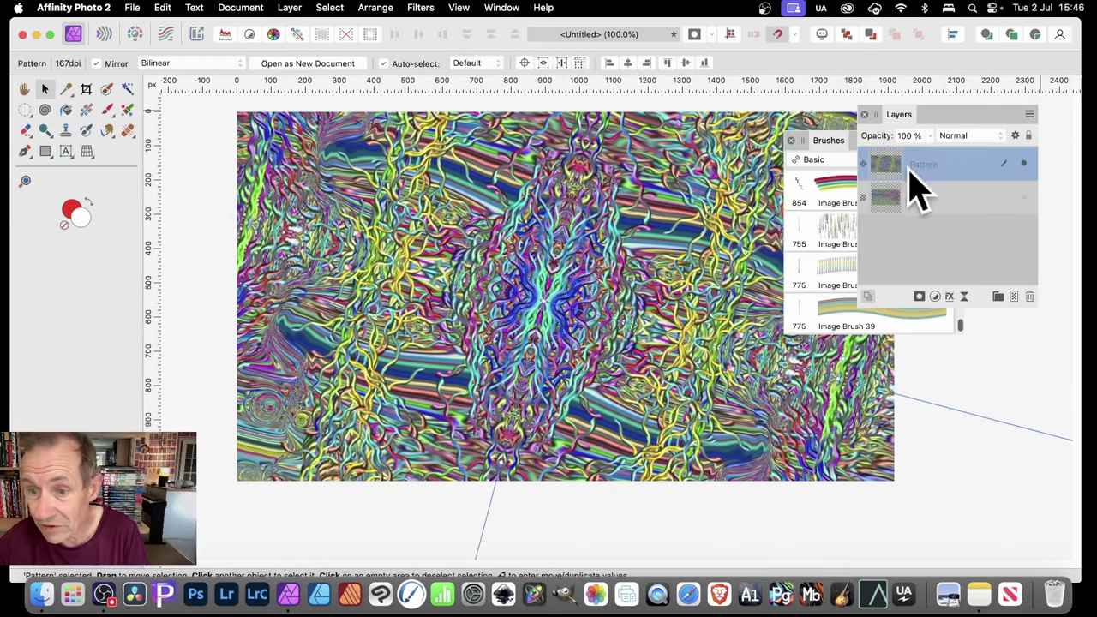
drag(727, 476, 625, 380)
key(super+j)
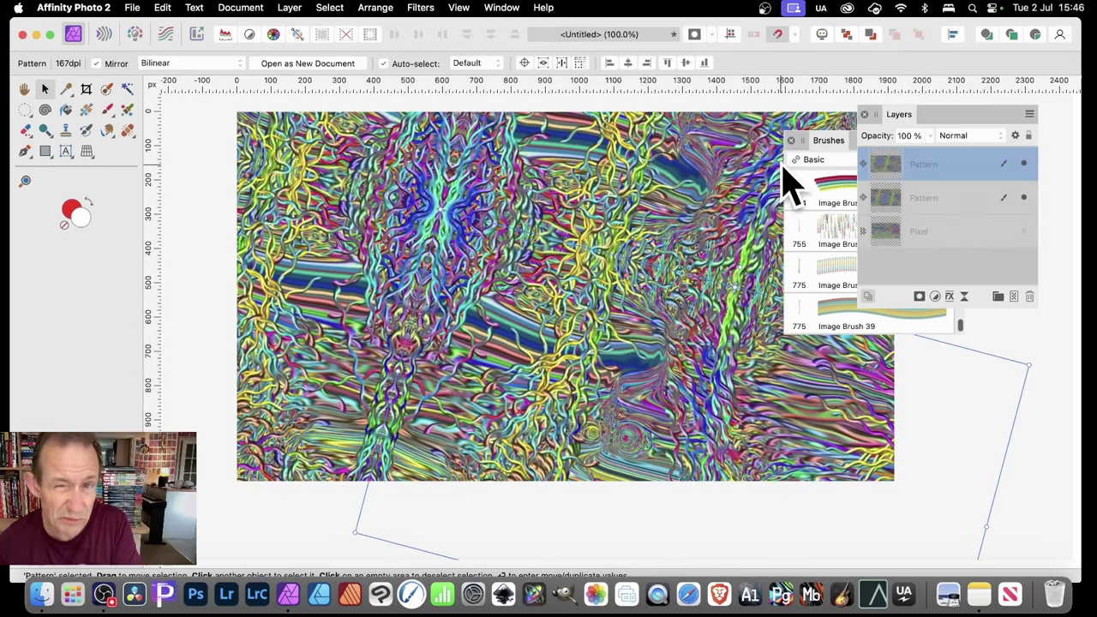
click(973, 137)
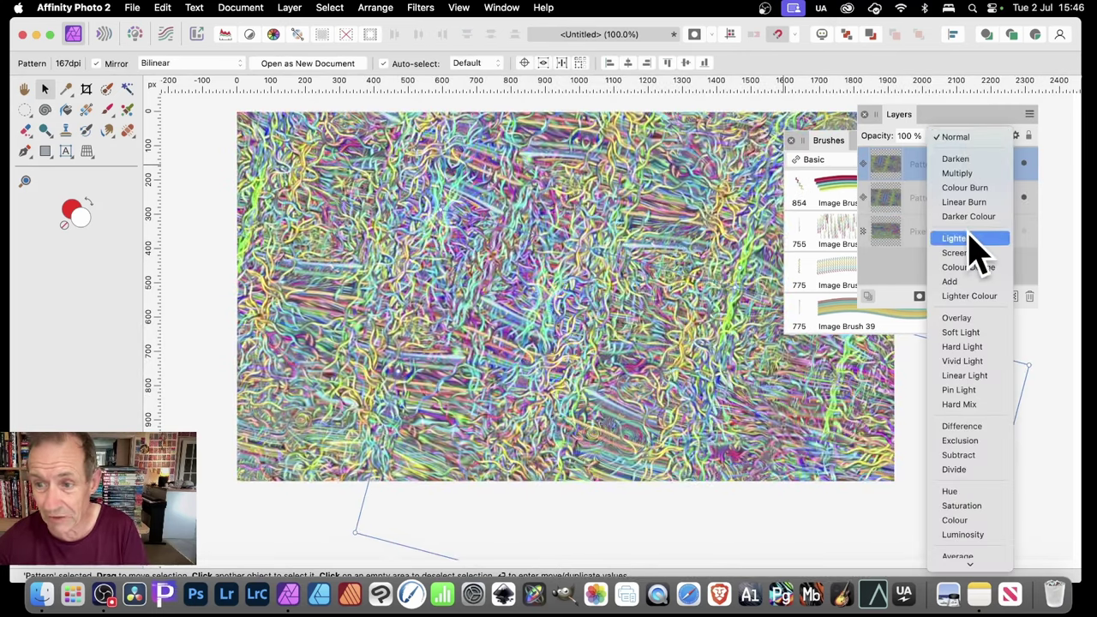
click(960, 239)
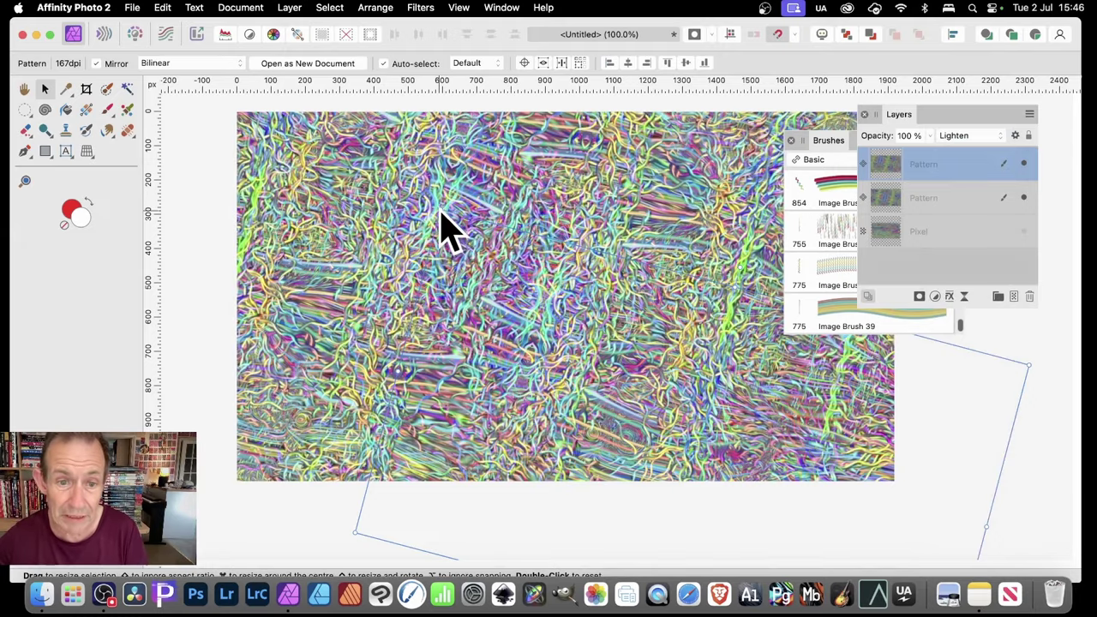
drag(441, 225, 561, 348)
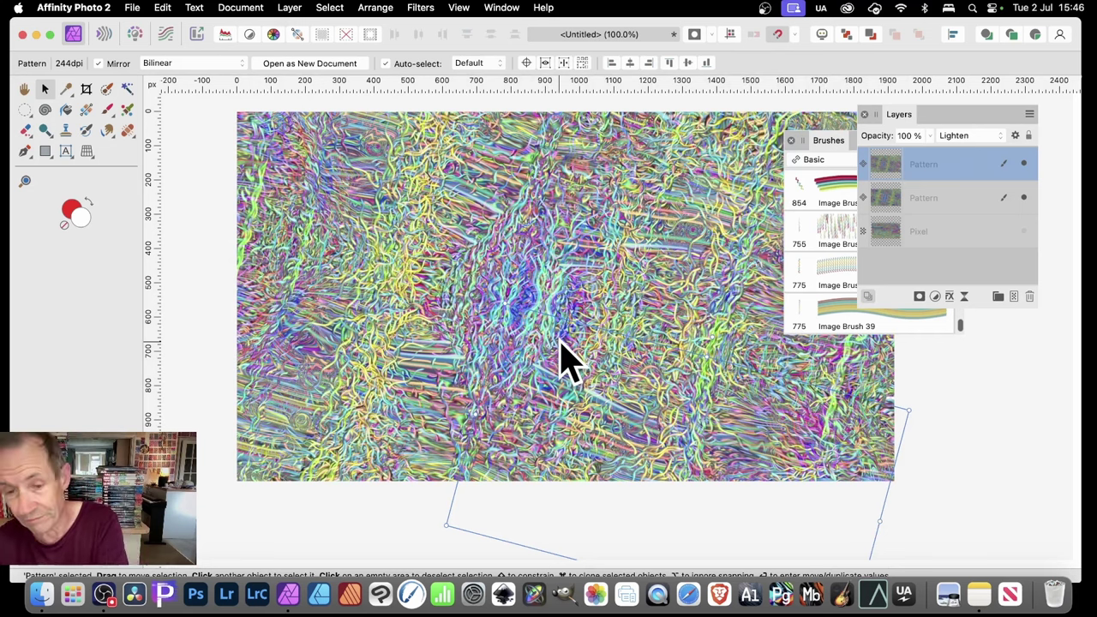
Delete both pattern layers and the Pixel layer to leave an empty canvas
key(Delete)
key(Delete)
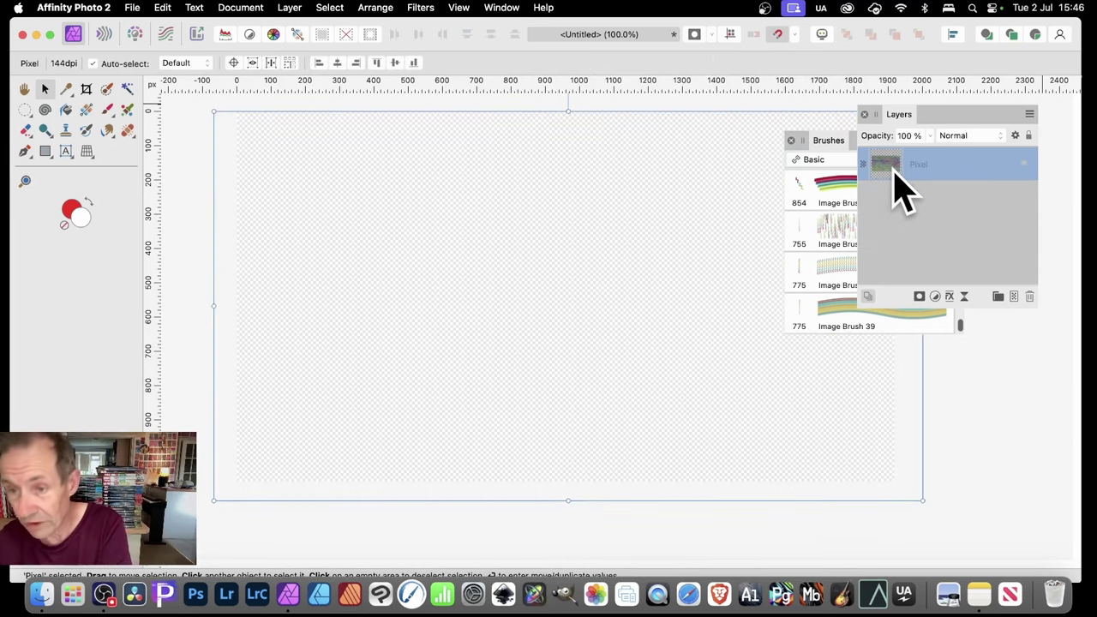
key(Delete)
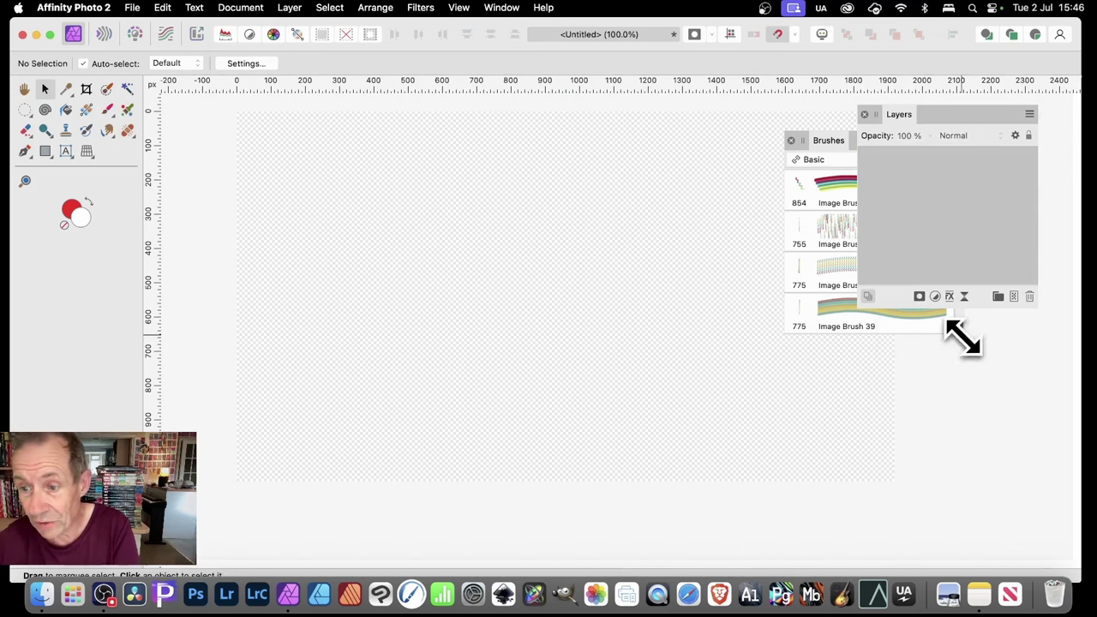
Edit Image Brush 39's dynamics: set Size Jitter to 11%, Scatter Y to 240% and Hue Jitter to 100%
click(854, 324)
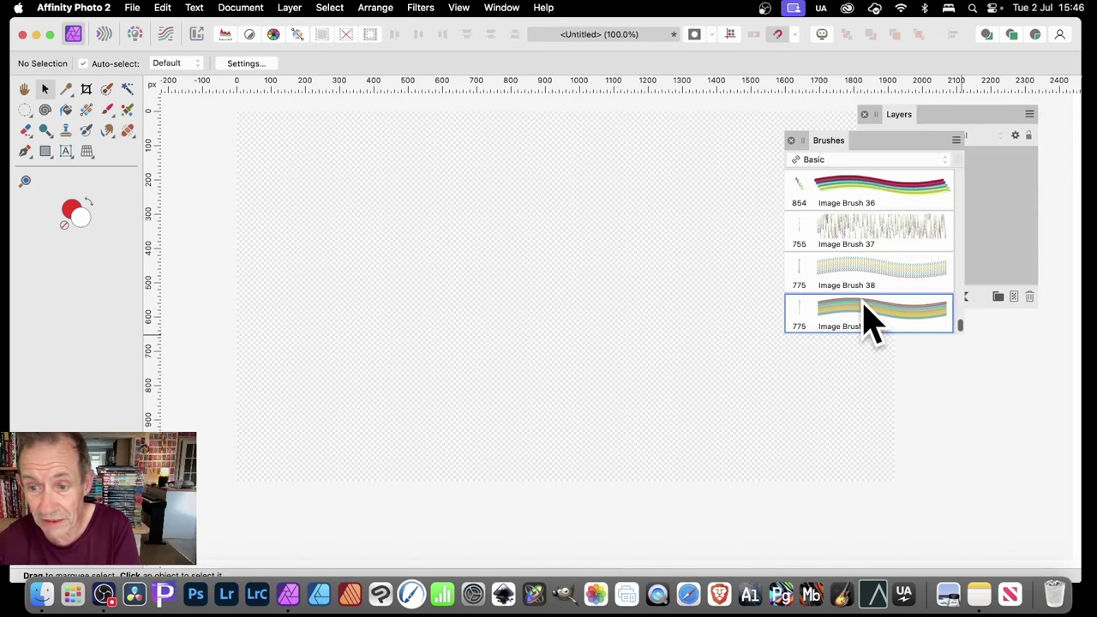
double_click(867, 318)
drag(827, 153, 624, 69)
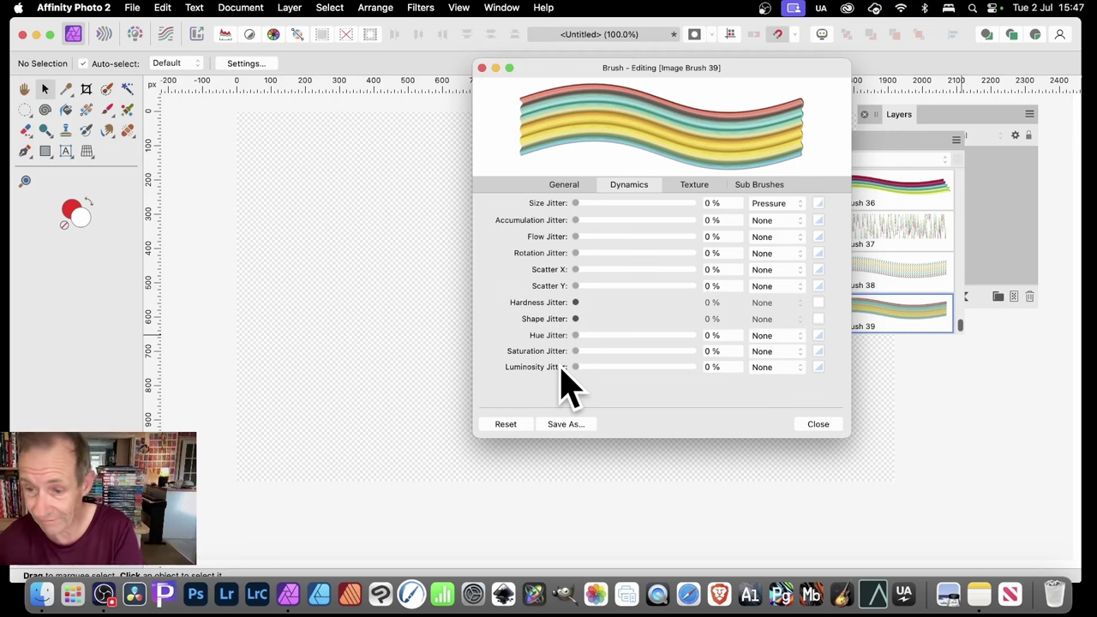
mouse_move(588, 207)
mouse_down()
mouse_move(671, 210)
mouse_move(590, 209)
mouse_up()
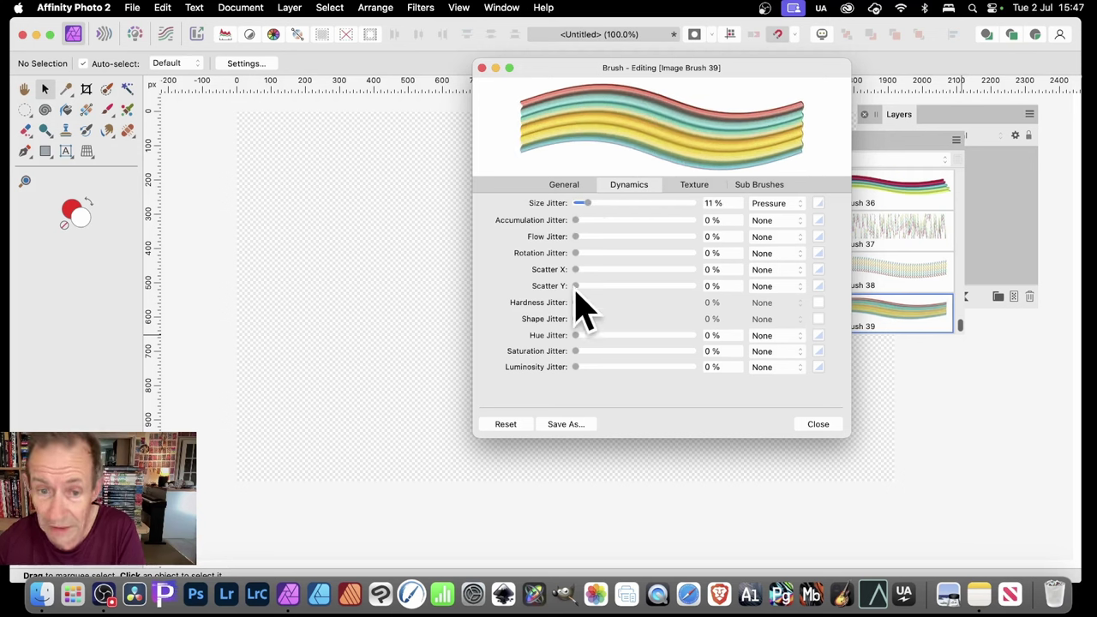
drag(575, 286, 604, 289)
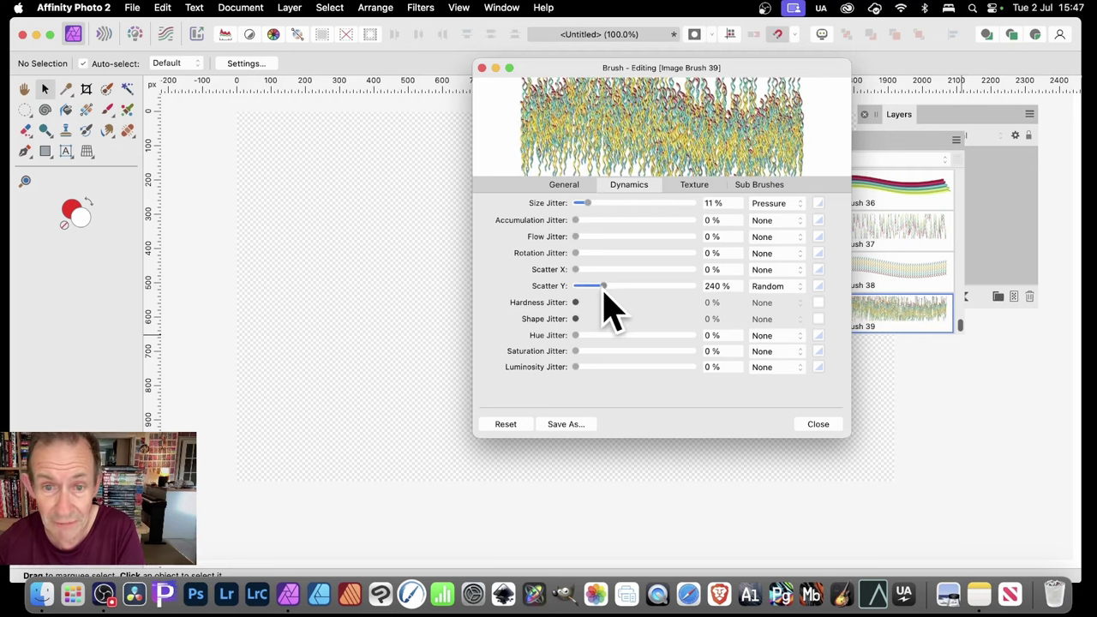
drag(577, 336, 692, 337)
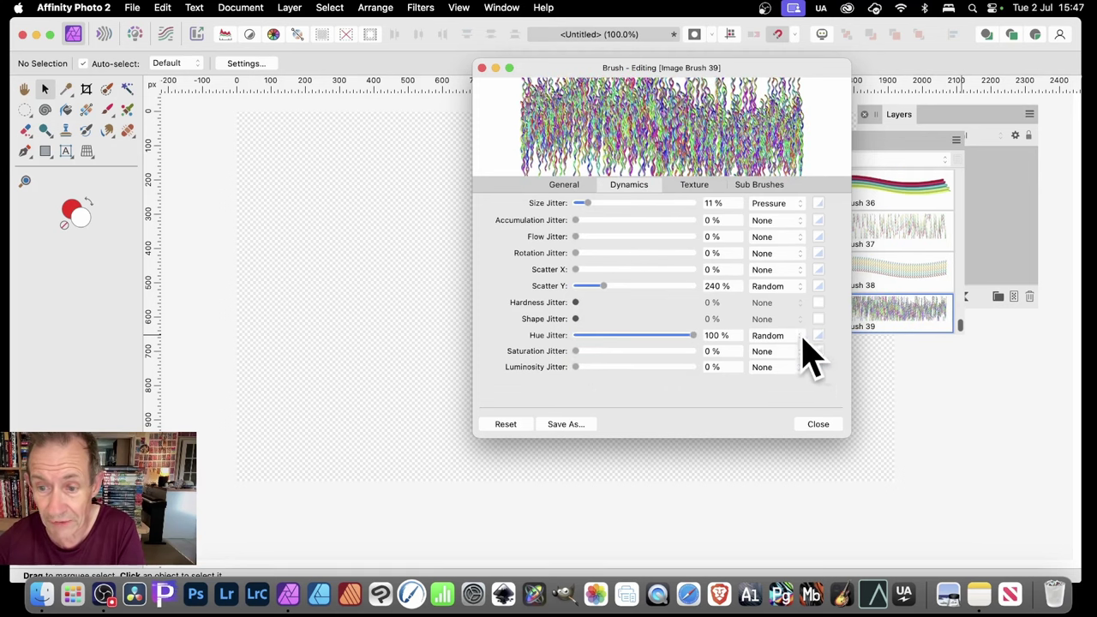
Make Image Brush 39's Hue Jitter Cyclic with the second standard curve profile, and duplicate the edited brush
click(802, 336)
click(786, 409)
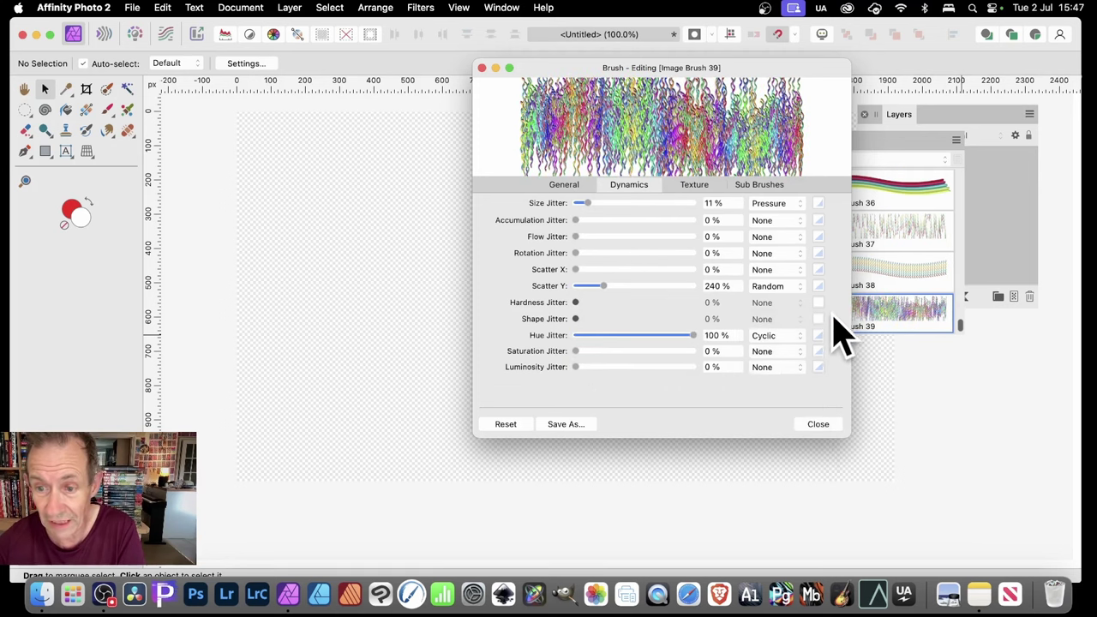
click(819, 336)
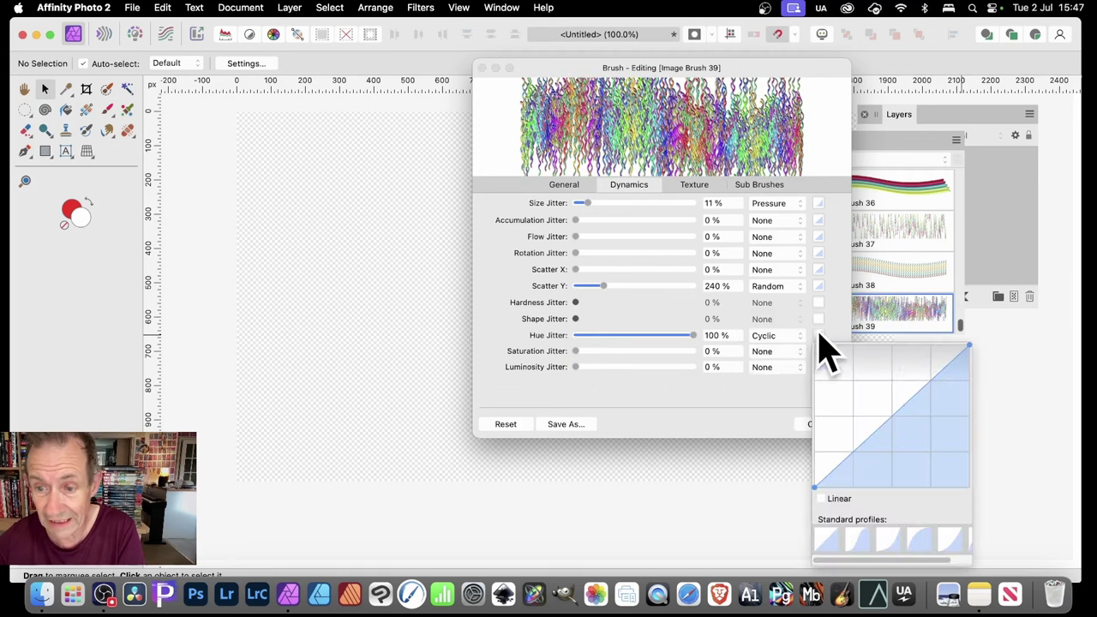
click(855, 540)
click(657, 426)
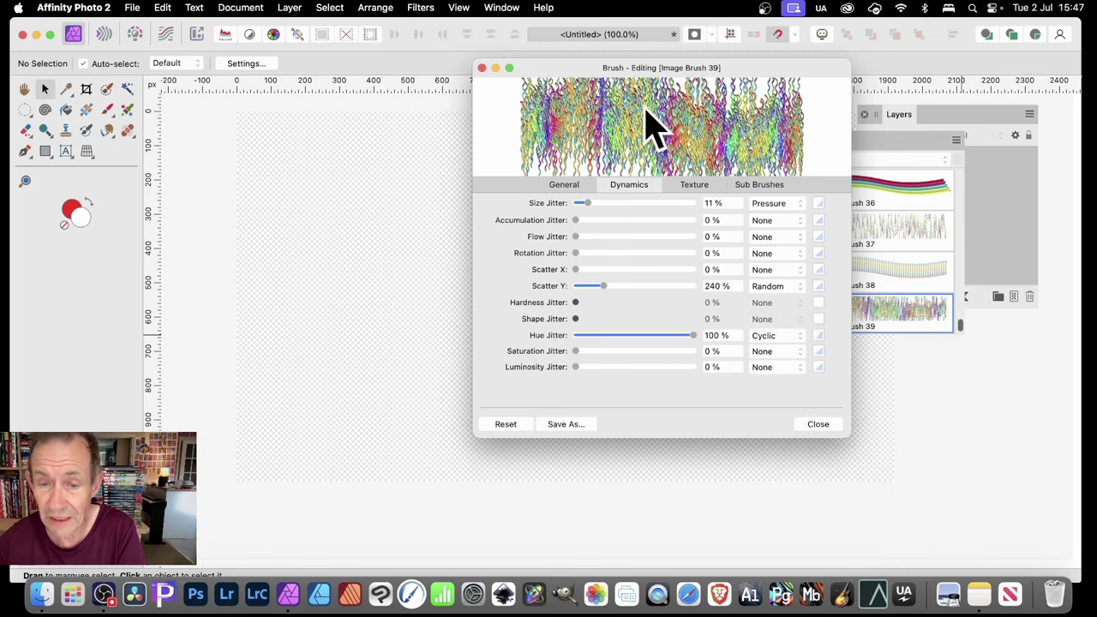
click(819, 424)
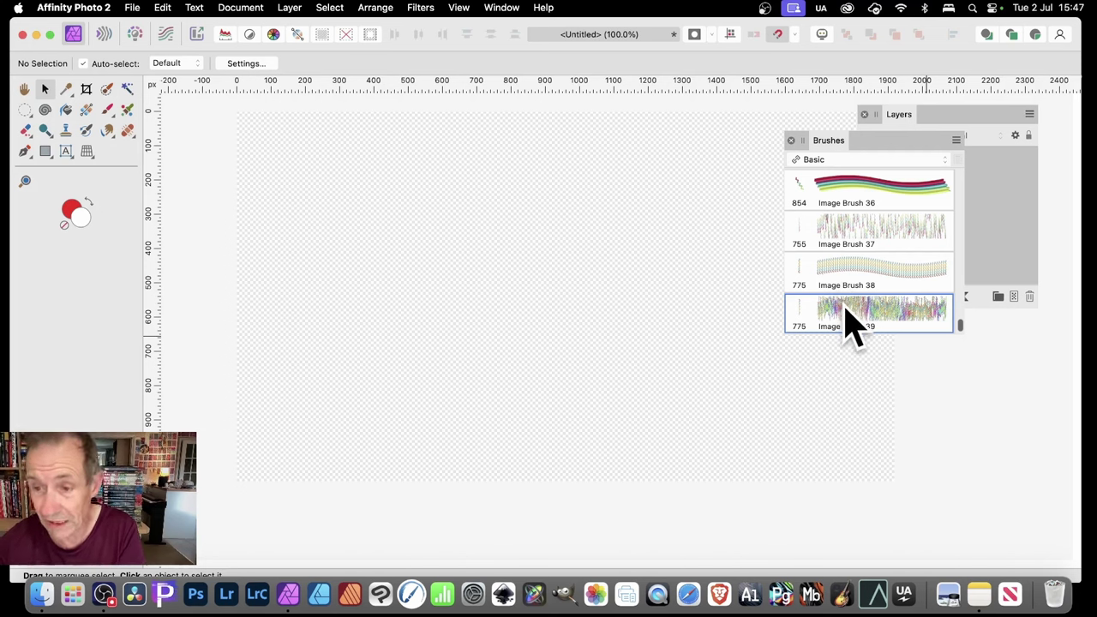
right_click(852, 324)
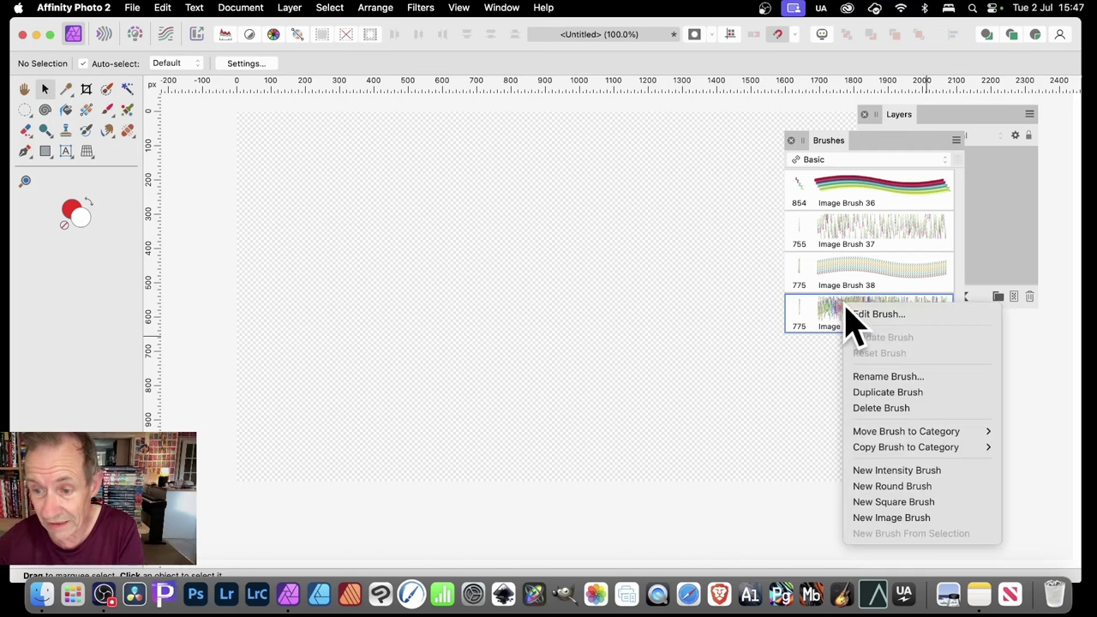
click(891, 392)
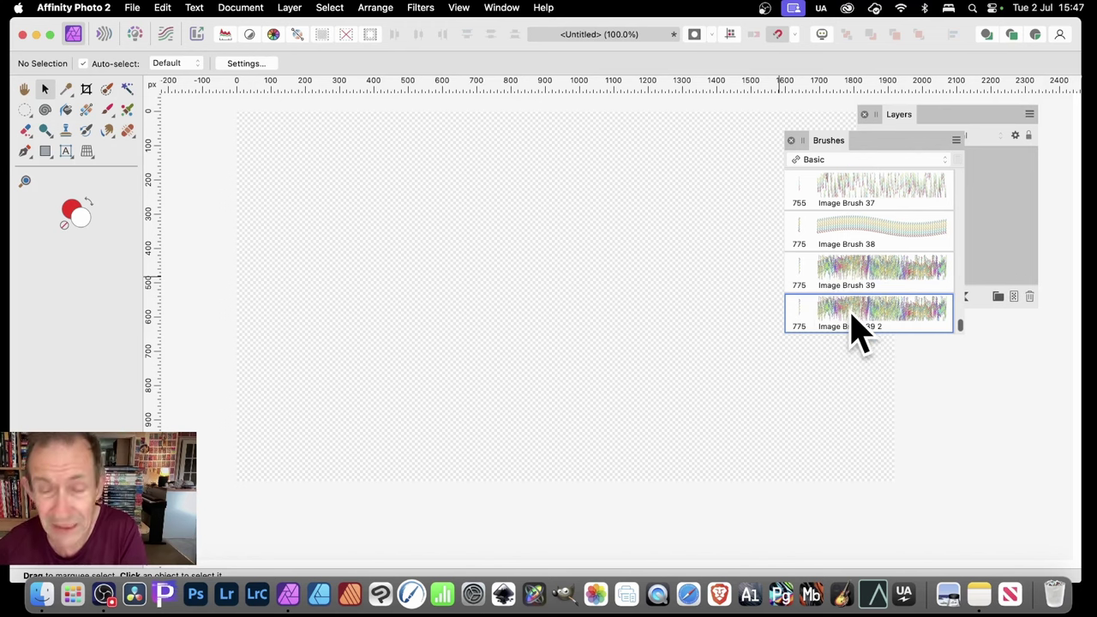
Paint rows of multicoloured vertical squiggles across the canvas using the Paint Brush with Image Brush 39 at 775 px width
click(106, 110)
drag(521, 150, 521, 480)
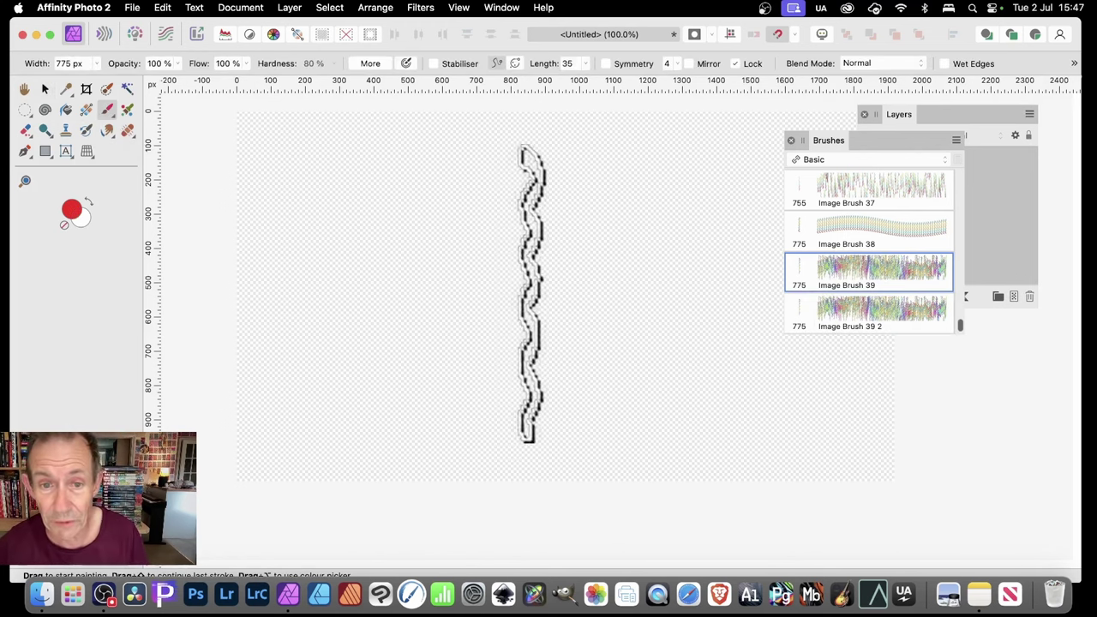
drag(478, 137, 478, 446)
drag(566, 145, 566, 437)
mouse_move(570, 283)
mouse_down()
mouse_move(686, 283)
mouse_move(252, 283)
mouse_move(514, 266)
mouse_move(845, 318)
mouse_move(943, 322)
mouse_up()
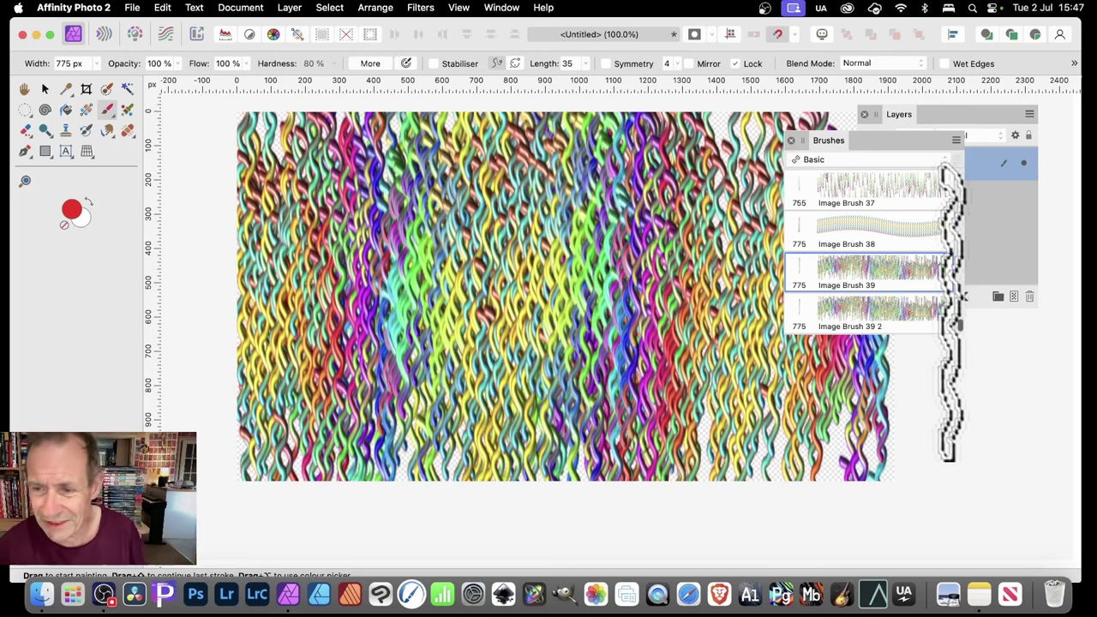
Edit the dynamics of Image Brush 39 2: set Size Jitter to 73% and Rotation Jitter to 100% with the Cyclic controller
double_click(886, 318)
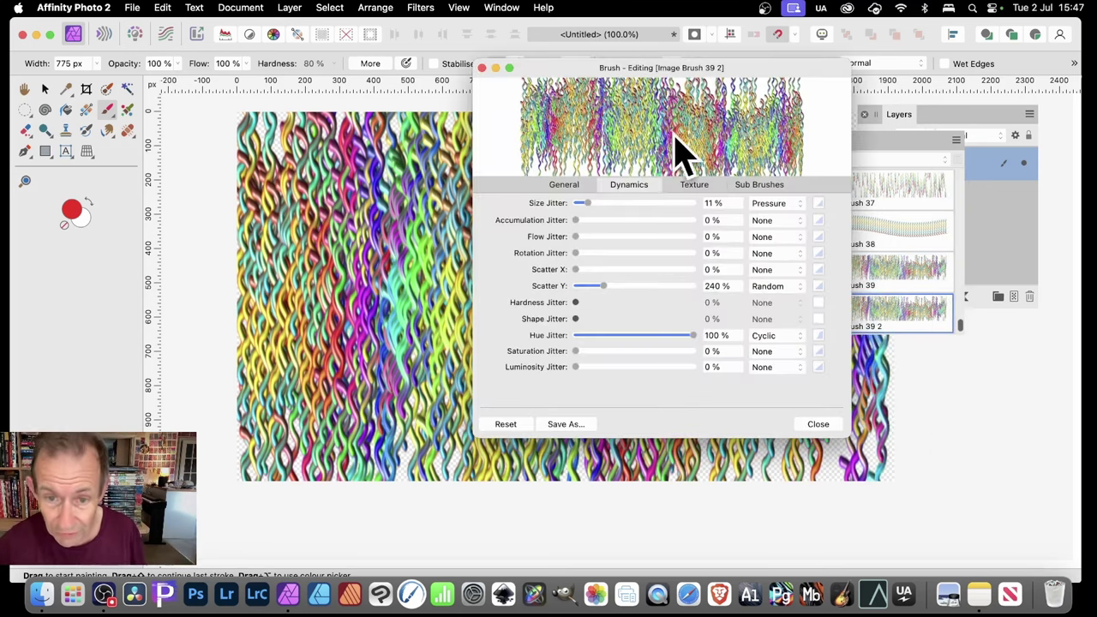
click(563, 184)
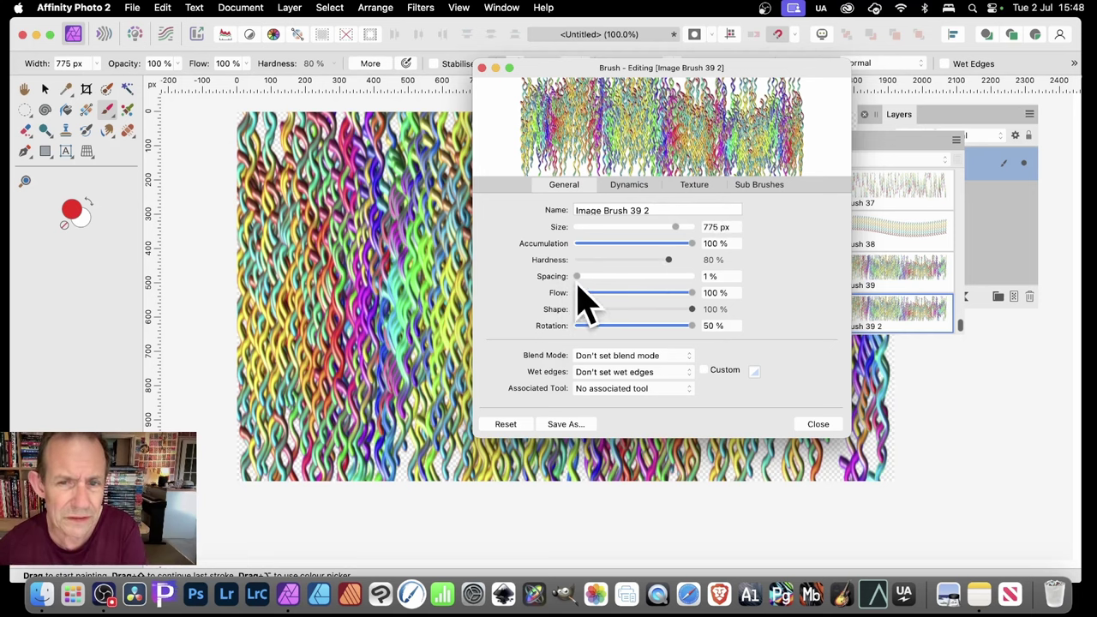
click(629, 191)
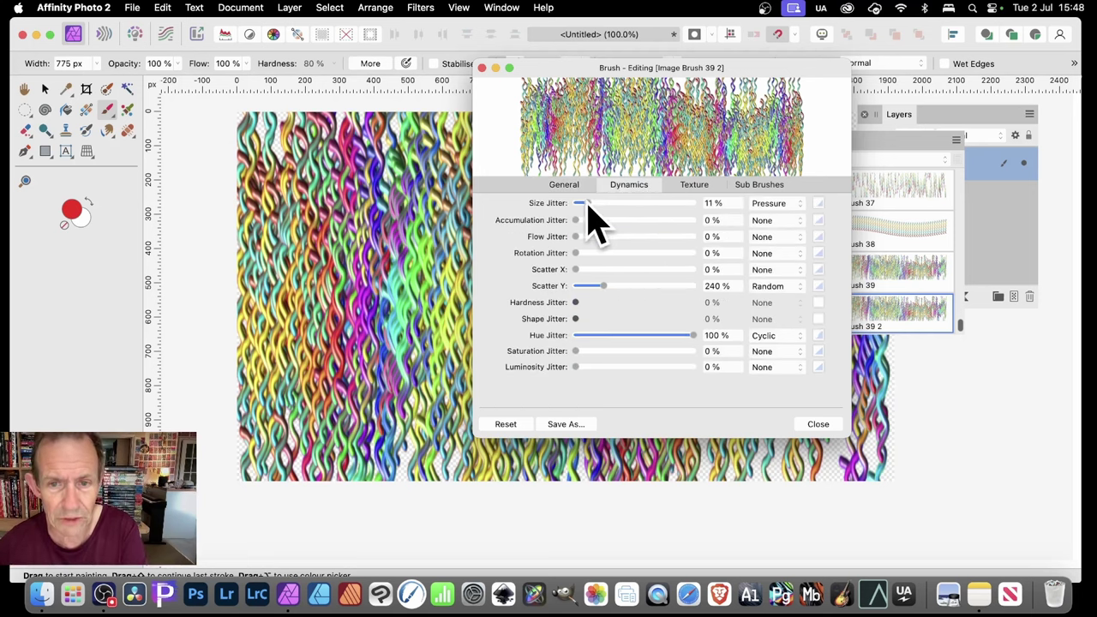
mouse_move(597, 204)
mouse_down()
mouse_move(685, 203)
mouse_move(660, 203)
mouse_up()
drag(578, 255, 938, 311)
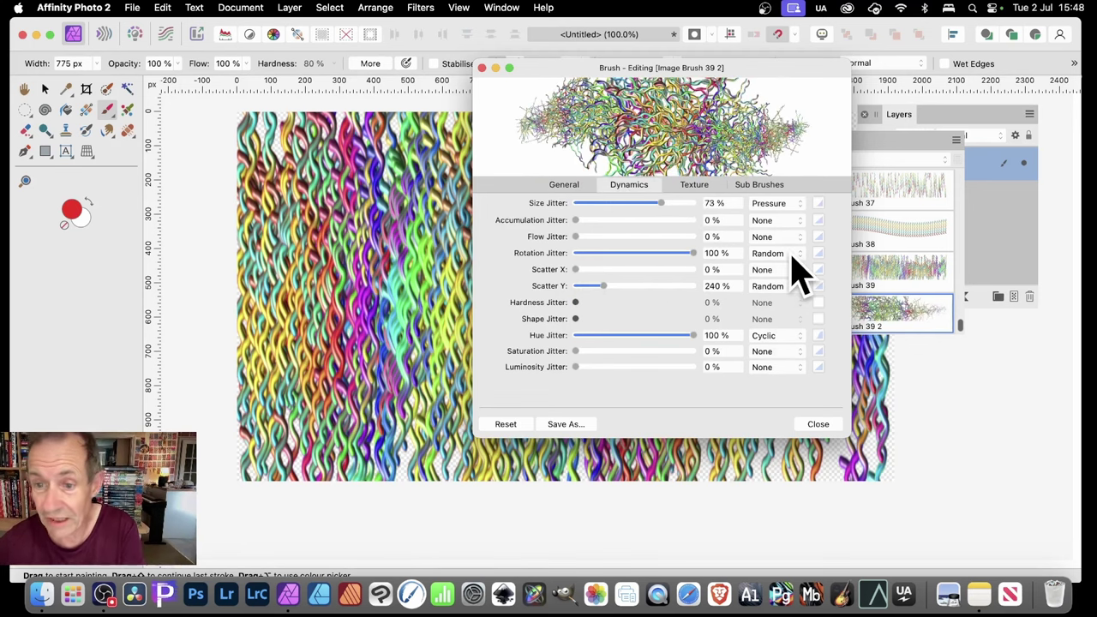
click(787, 255)
click(782, 327)
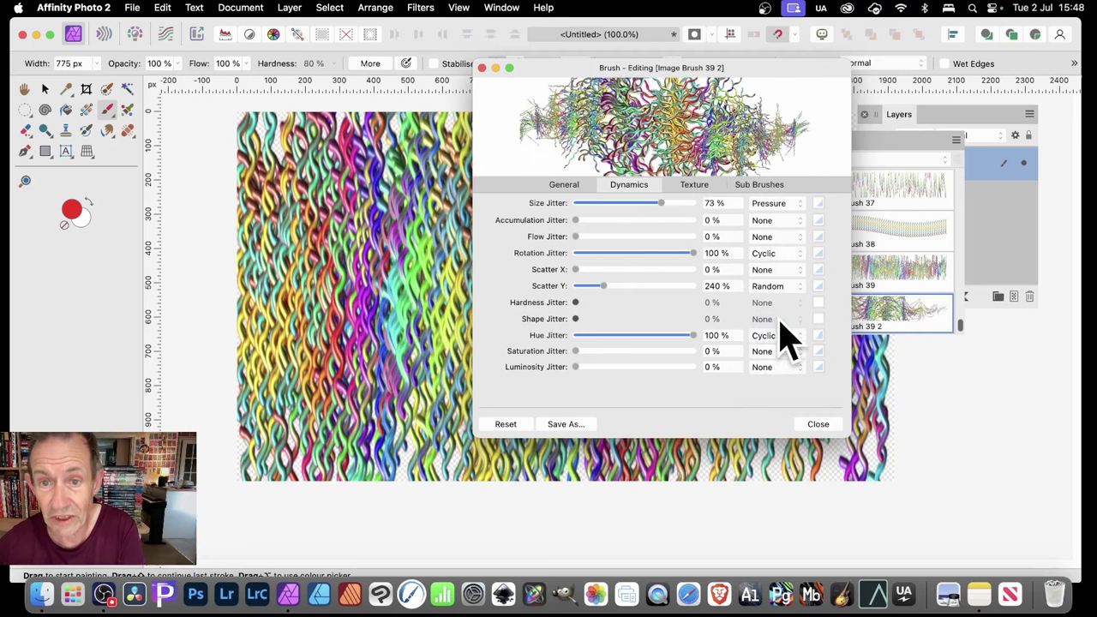
Reshape Image Brush 39 2's Rotation Jitter curve from the second standard profile, pulling its upper node down into a dip, and finish editing
click(819, 254)
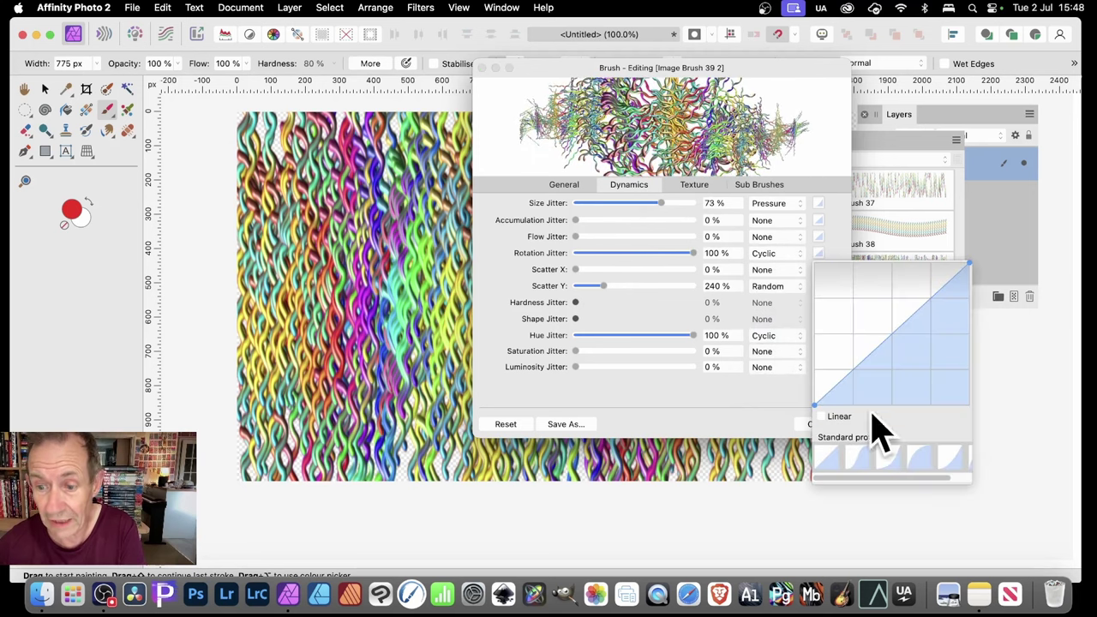
click(862, 463)
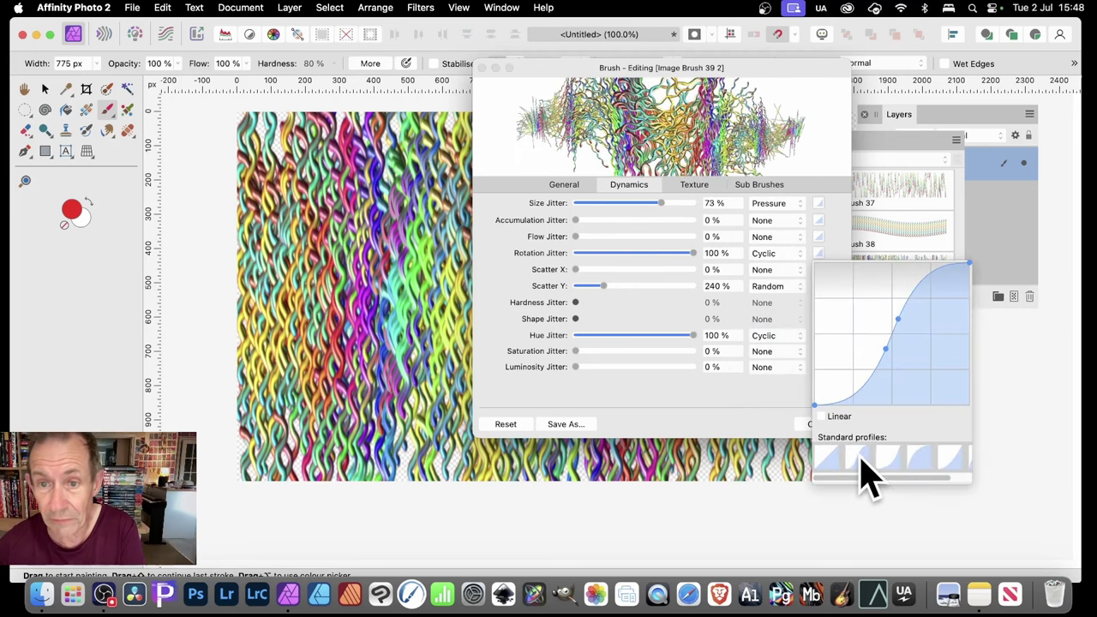
click(910, 348)
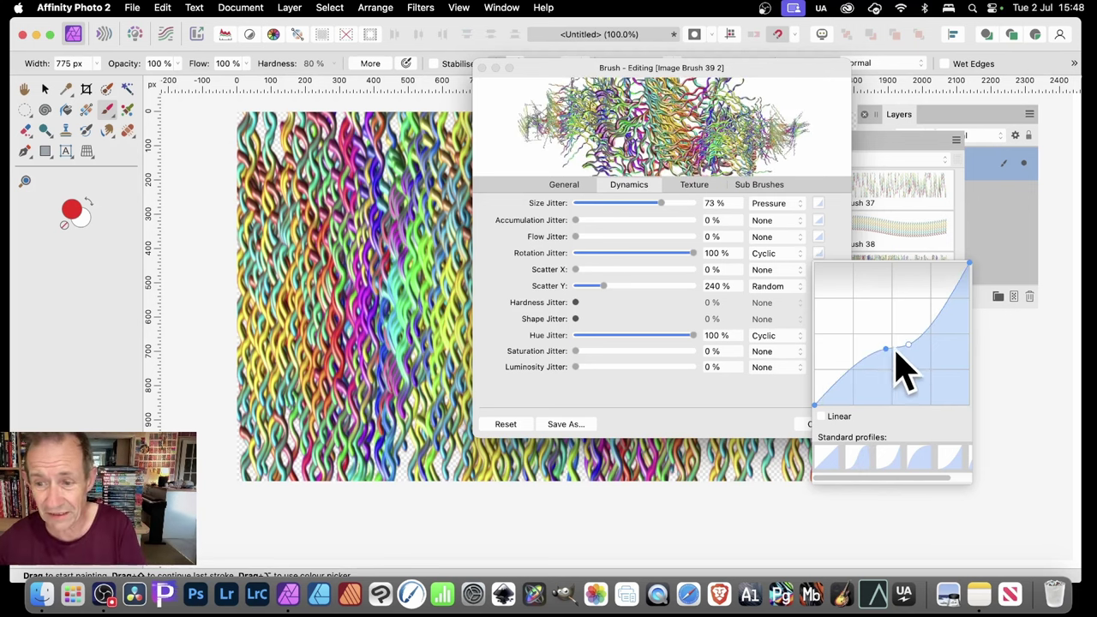
drag(910, 349, 918, 380)
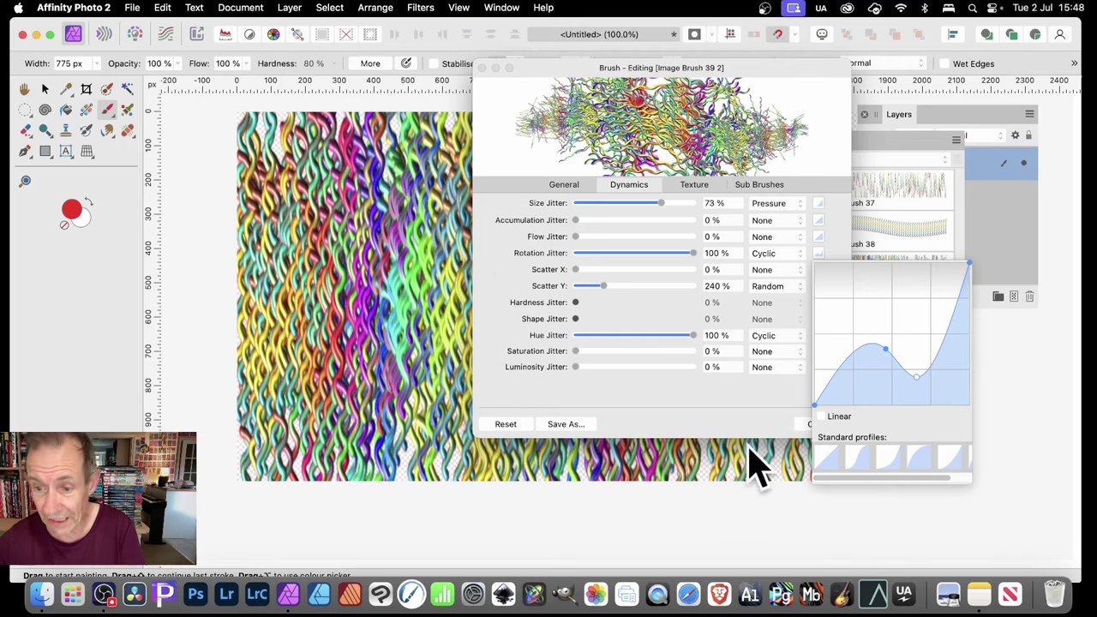
click(800, 438)
click(815, 424)
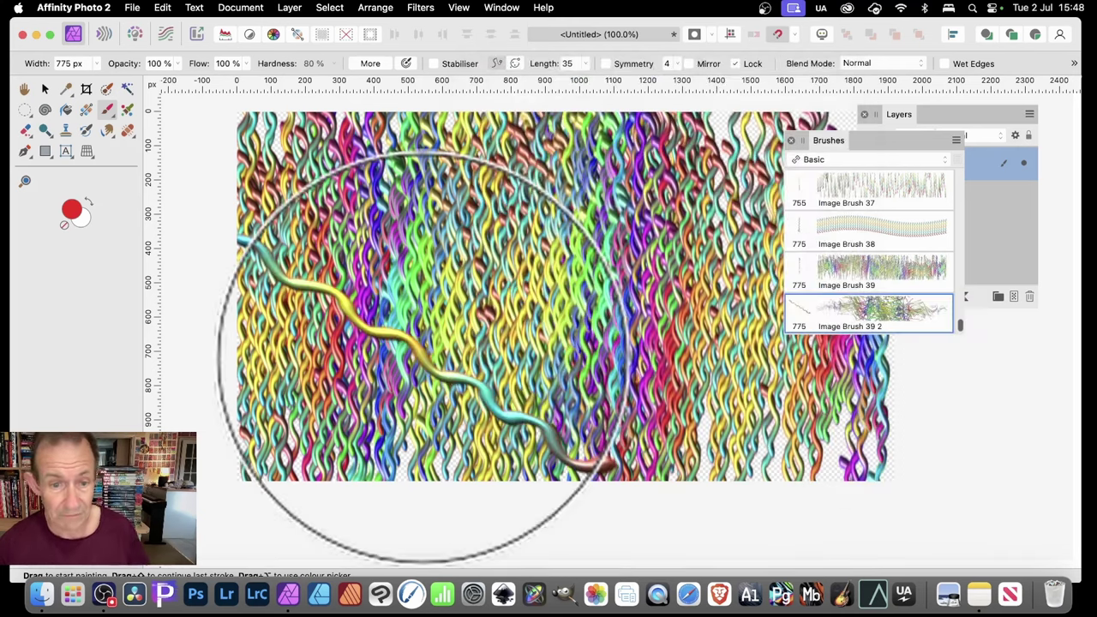
Paint tangled multicoloured squiggles over the whole canvas with Image Brush 39 2, and delete the painted layer
mouse_move(375, 257)
mouse_down()
mouse_move(420, 250)
mouse_move(471, 280)
mouse_move(523, 240)
mouse_move(570, 270)
mouse_move(627, 277)
mouse_move(698, 258)
mouse_move(640, 275)
mouse_move(762, 216)
mouse_move(770, 162)
mouse_move(863, 417)
mouse_move(757, 437)
mouse_move(512, 382)
mouse_move(446, 396)
mouse_move(391, 377)
mouse_move(402, 349)
mouse_move(324, 173)
mouse_move(409, 163)
mouse_up()
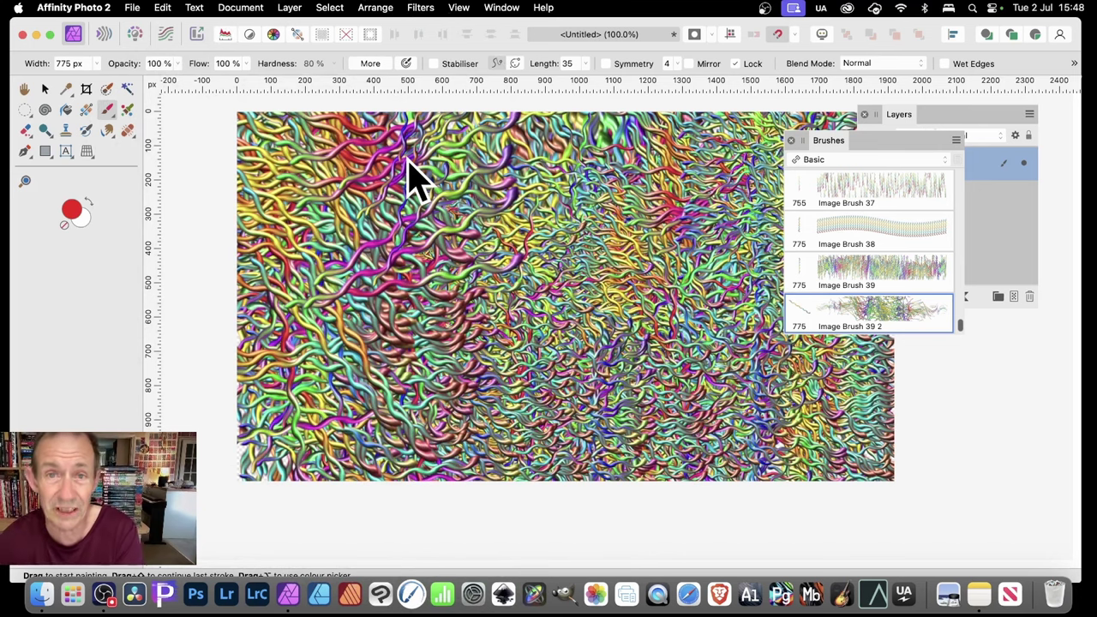
click(45, 89)
key(Delete)
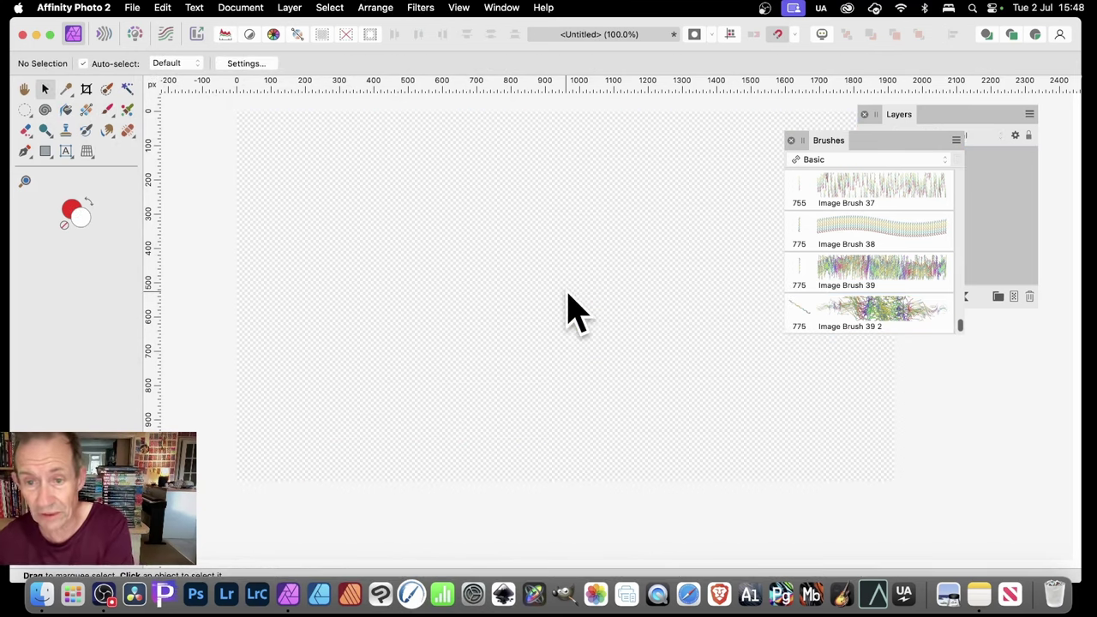
Set up the Paint Brush with the 128 px Round Soft Brush at 28 px width and 87% hardness
click(107, 110)
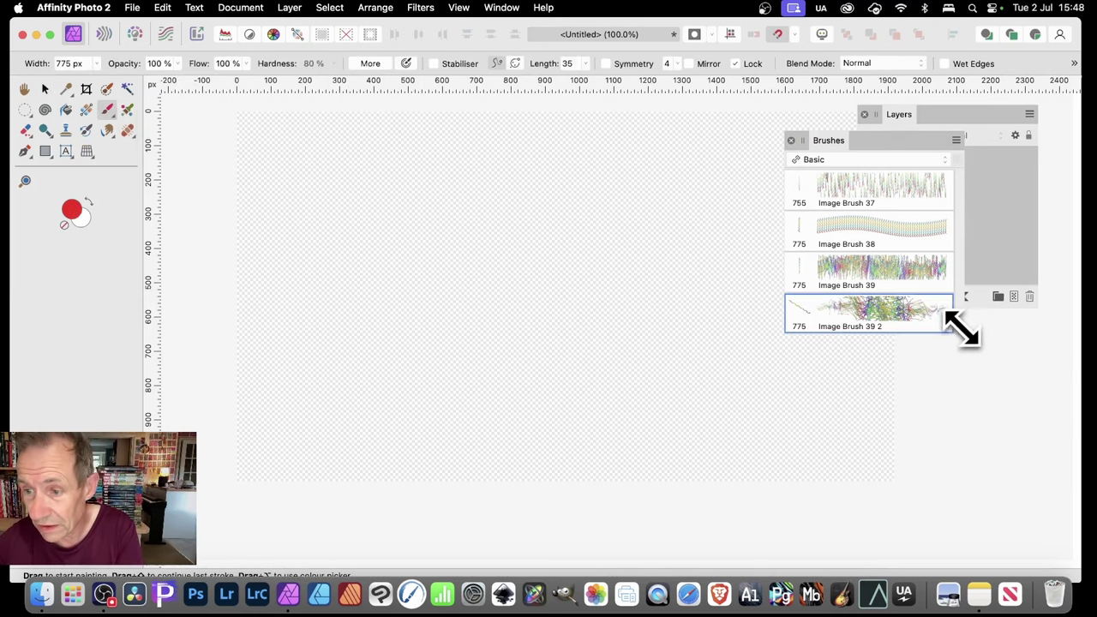
mouse_move(960, 319)
mouse_down()
mouse_move(980, 179)
mouse_move(981, 219)
mouse_up()
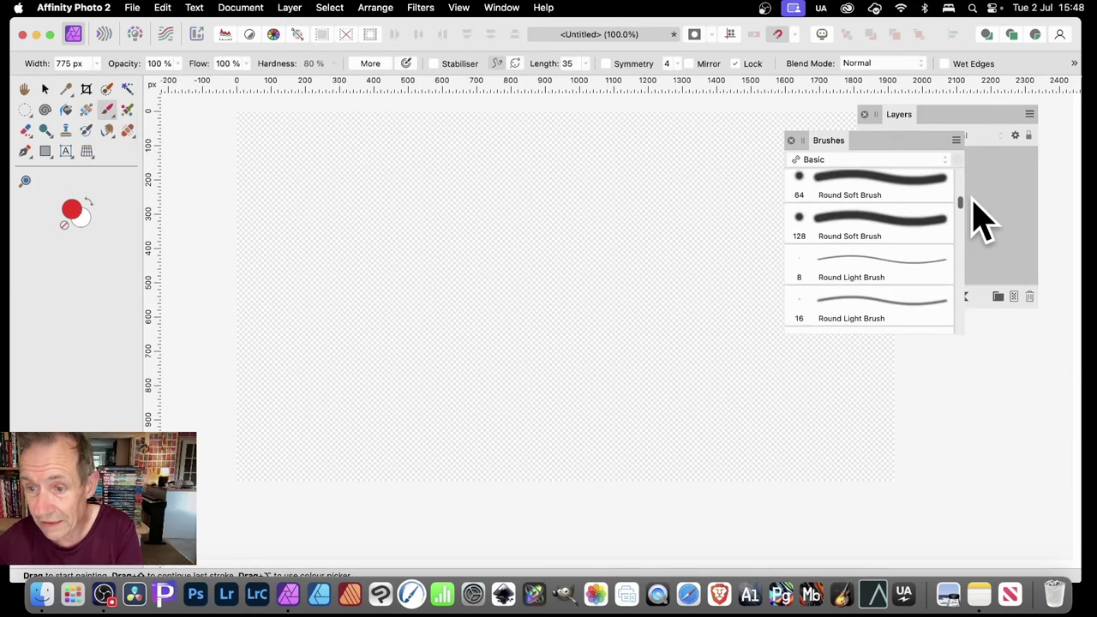
click(819, 239)
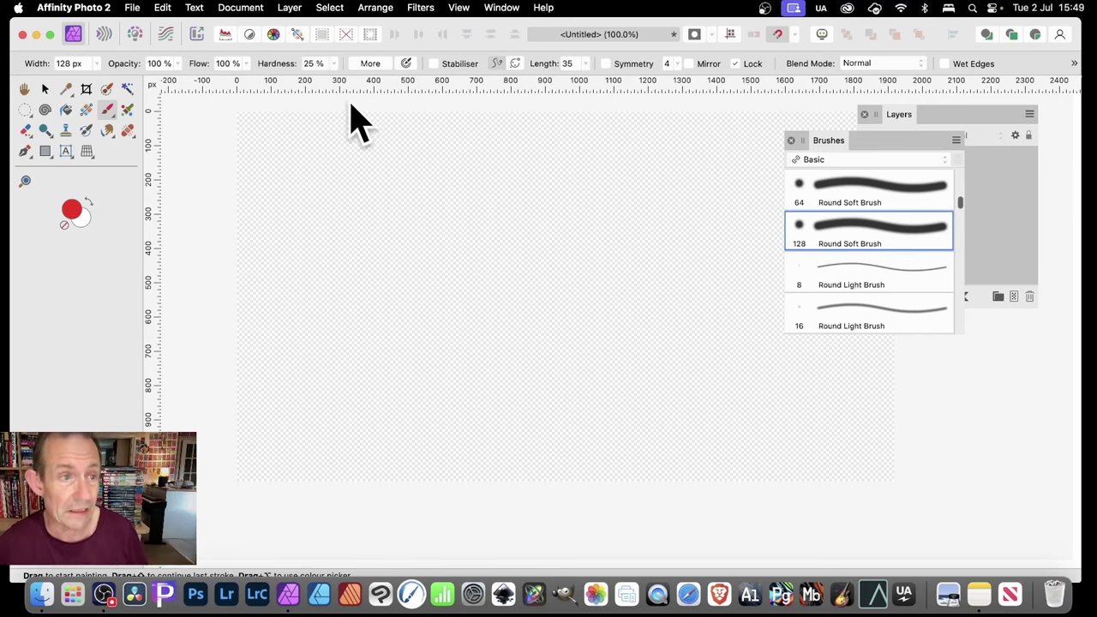
mouse_move(510, 168)
mouse_down()
mouse_move(522, 240)
mouse_move(504, 313)
mouse_up()
key(super+z)
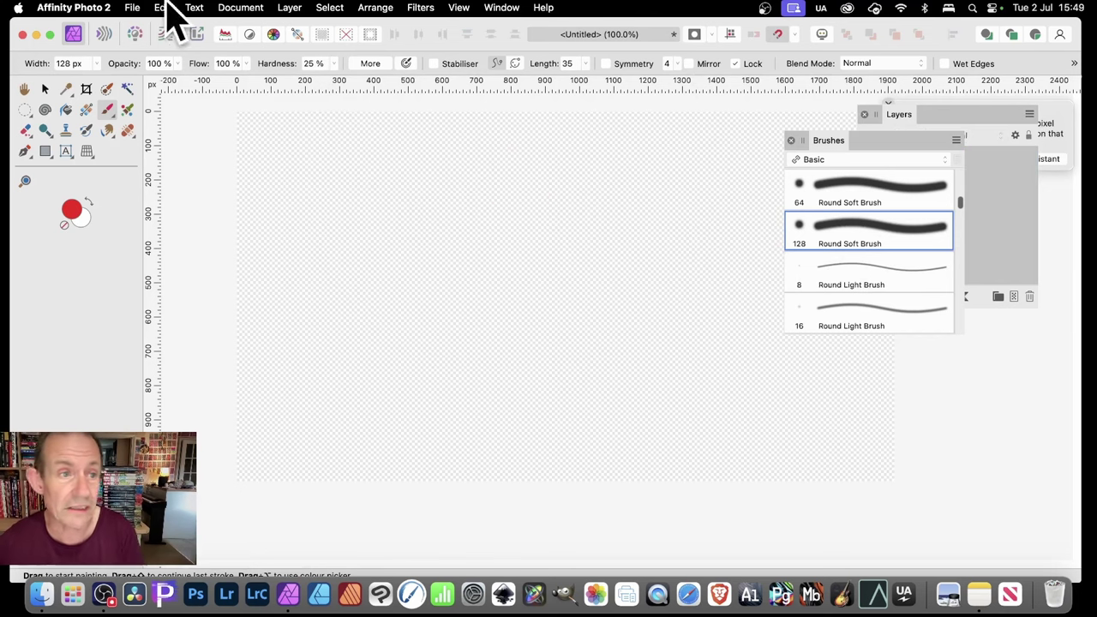
click(96, 63)
drag(94, 79, 69, 77)
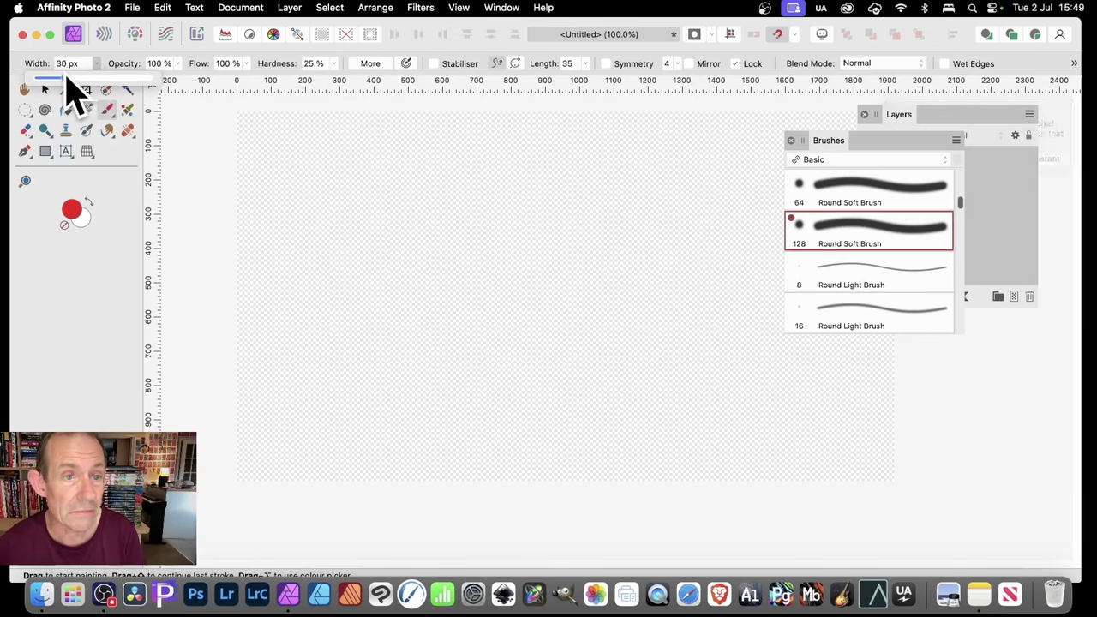
click(333, 63)
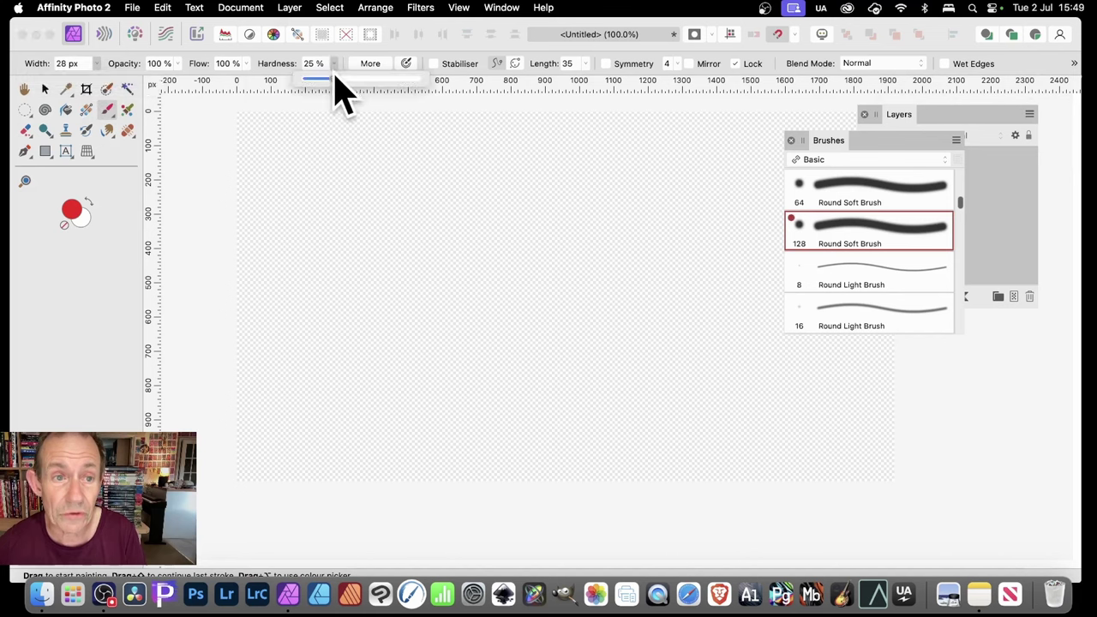
drag(337, 79, 410, 96)
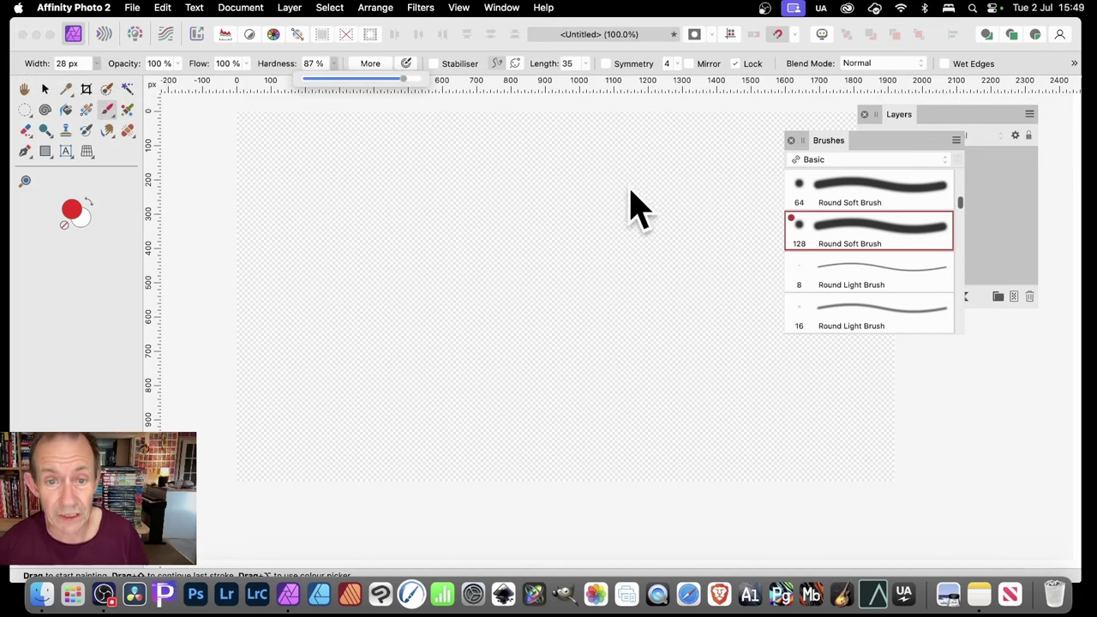
Paint two wavy vertical red lines down the canvas and scatter short dabs along both sides of them
mouse_move(492, 181)
mouse_down()
mouse_move(527, 224)
mouse_move(510, 248)
mouse_move(475, 263)
mouse_move(476, 275)
mouse_move(540, 310)
mouse_move(469, 362)
mouse_move(525, 392)
mouse_move(483, 416)
mouse_move(526, 444)
mouse_move(476, 467)
mouse_up()
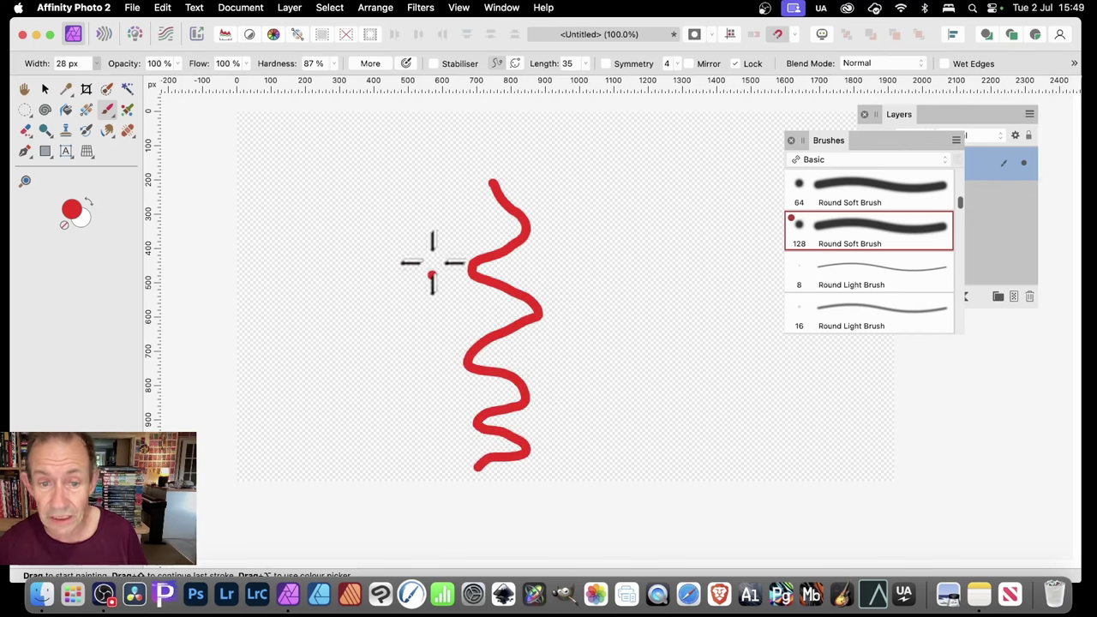
mouse_move(477, 203)
mouse_down()
mouse_move(493, 234)
mouse_move(446, 253)
mouse_move(441, 286)
mouse_move(483, 315)
mouse_move(440, 346)
mouse_move(428, 373)
mouse_move(473, 394)
mouse_move(443, 428)
mouse_move(475, 466)
mouse_up()
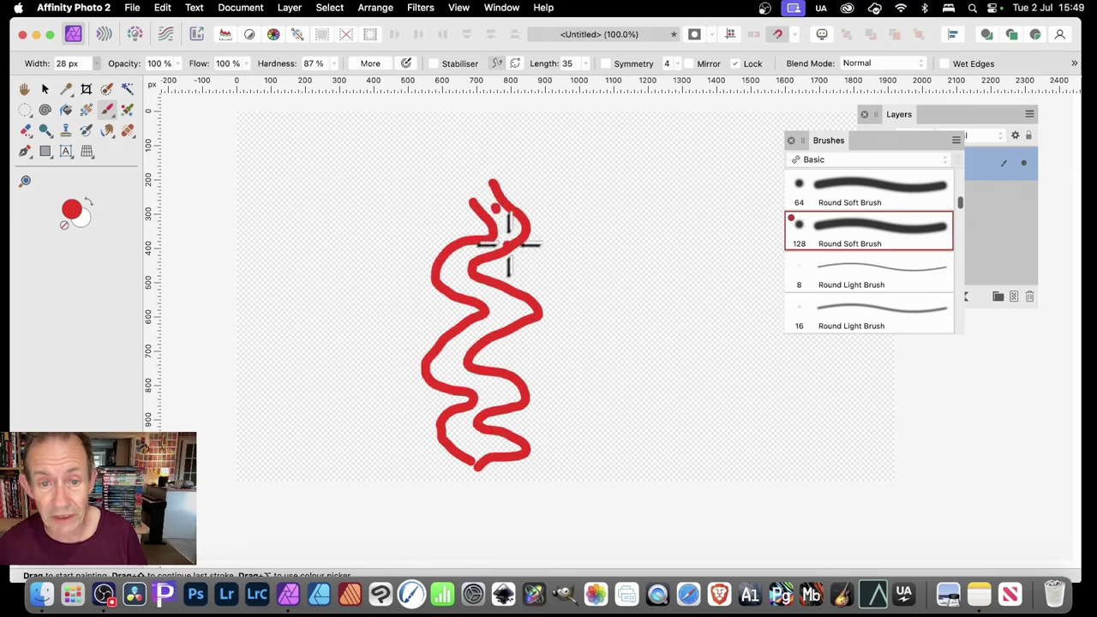
click(537, 249)
click(512, 273)
click(551, 295)
click(567, 325)
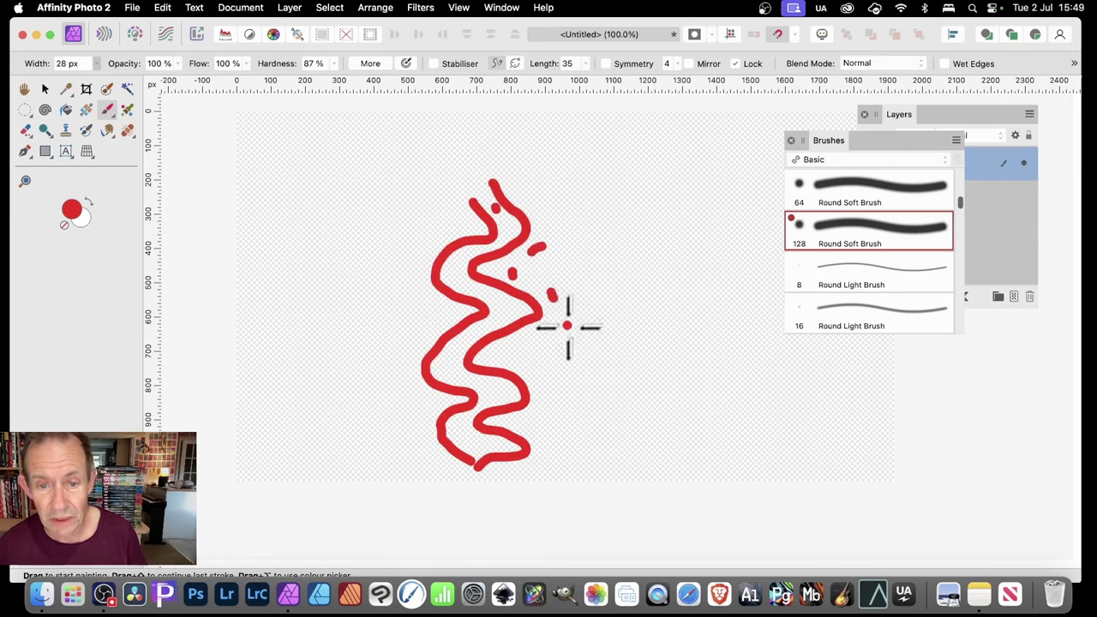
click(553, 322)
click(527, 343)
click(536, 368)
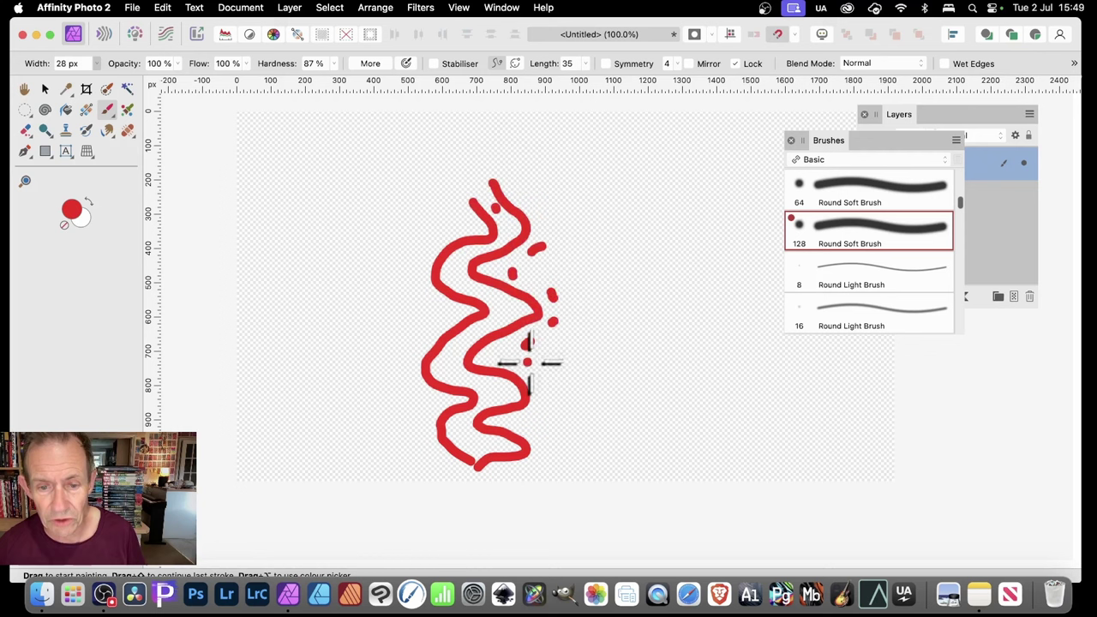
click(550, 418)
click(558, 456)
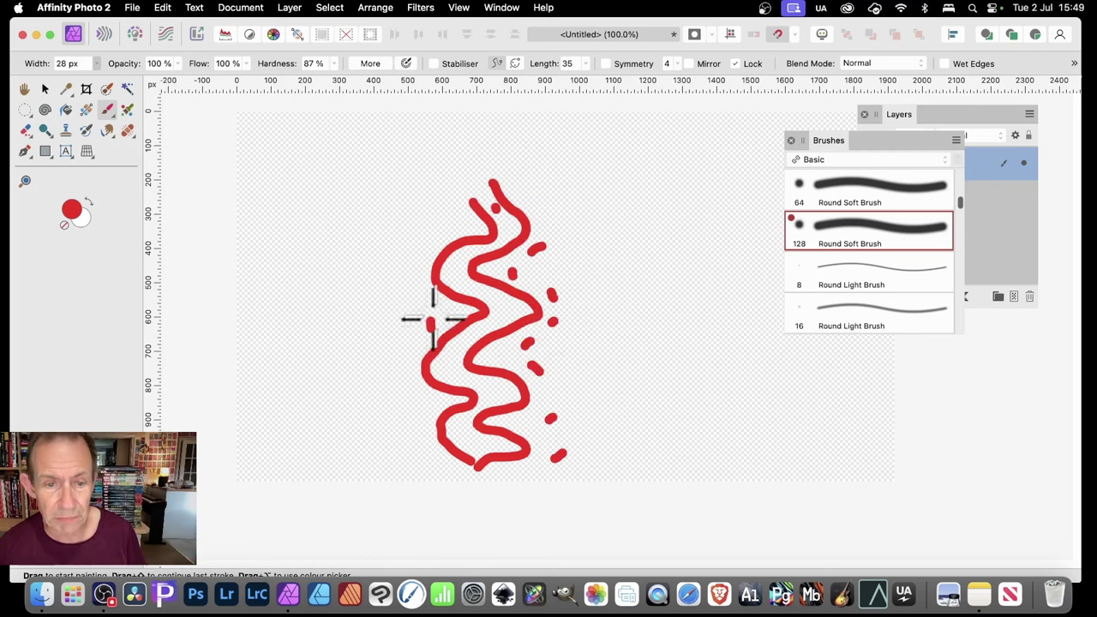
click(408, 288)
click(453, 204)
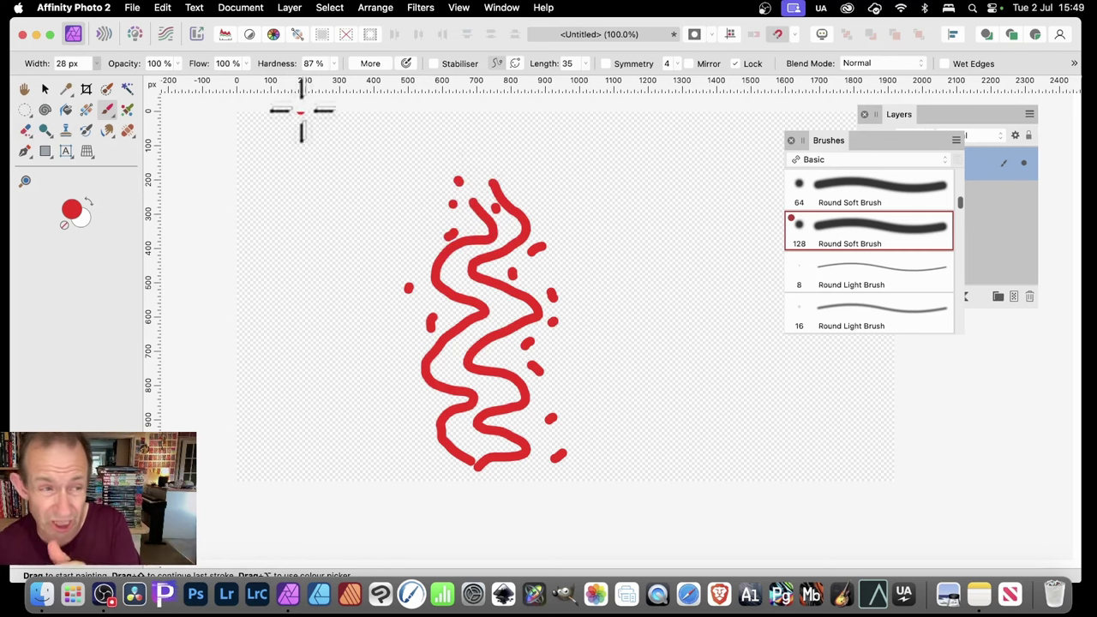
Squeeze the painted squiggle horizontally into a strip about 180 px wide and move it slightly up and right
click(44, 90)
mouse_move(566, 324)
mouse_down()
mouse_move(451, 310)
mouse_move(465, 306)
mouse_up()
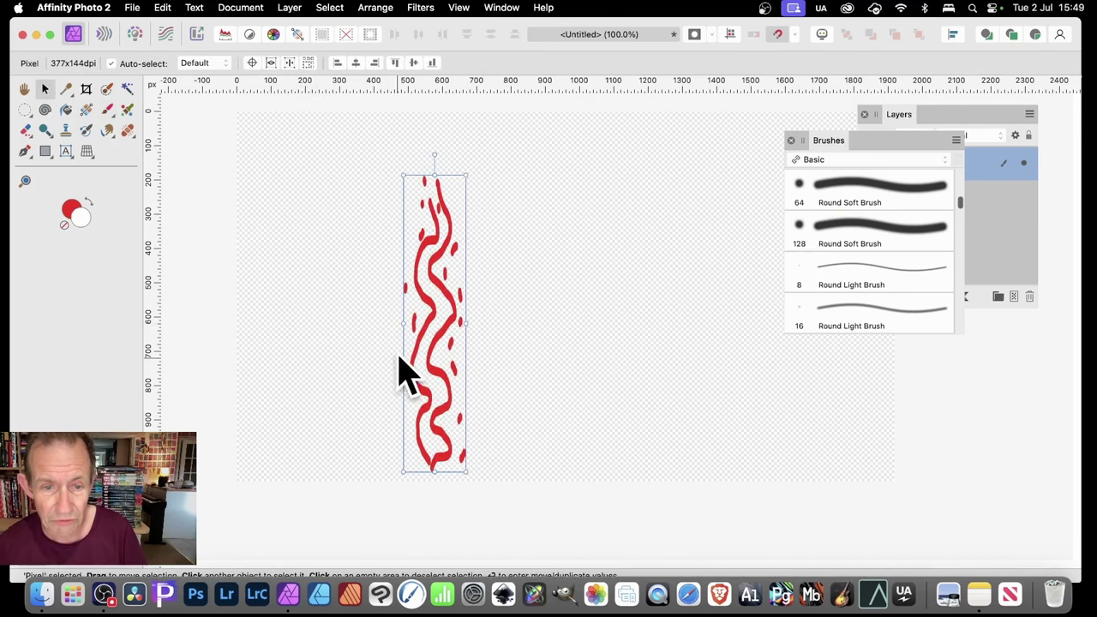
drag(435, 344, 486, 328)
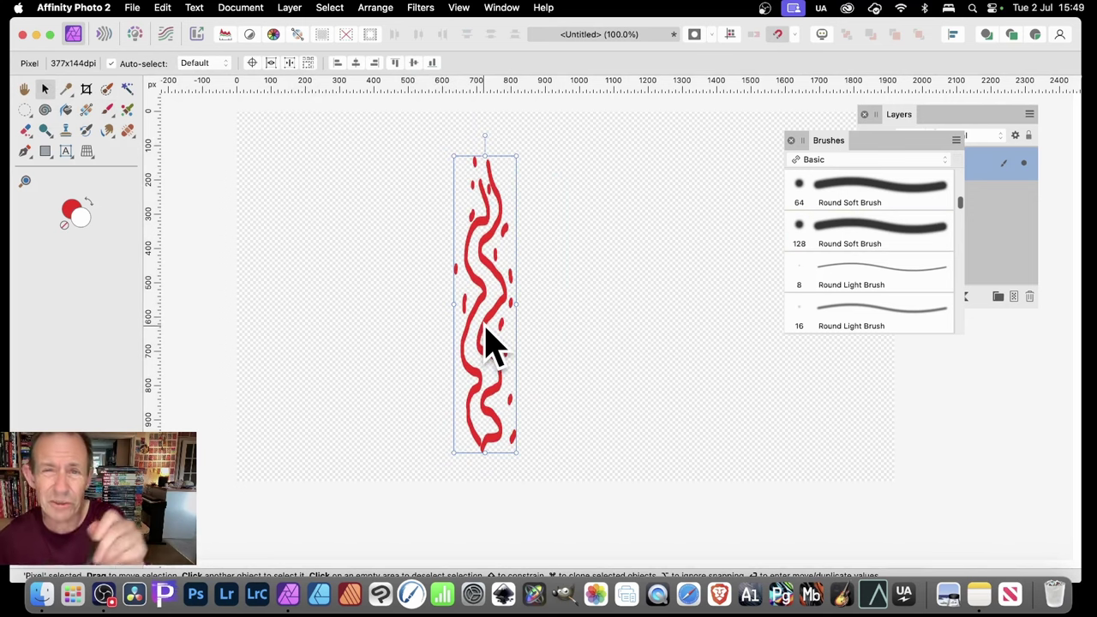
Apply a 3D layer effect with an 8.3 px radius to the red squiggle layer
click(982, 296)
click(950, 297)
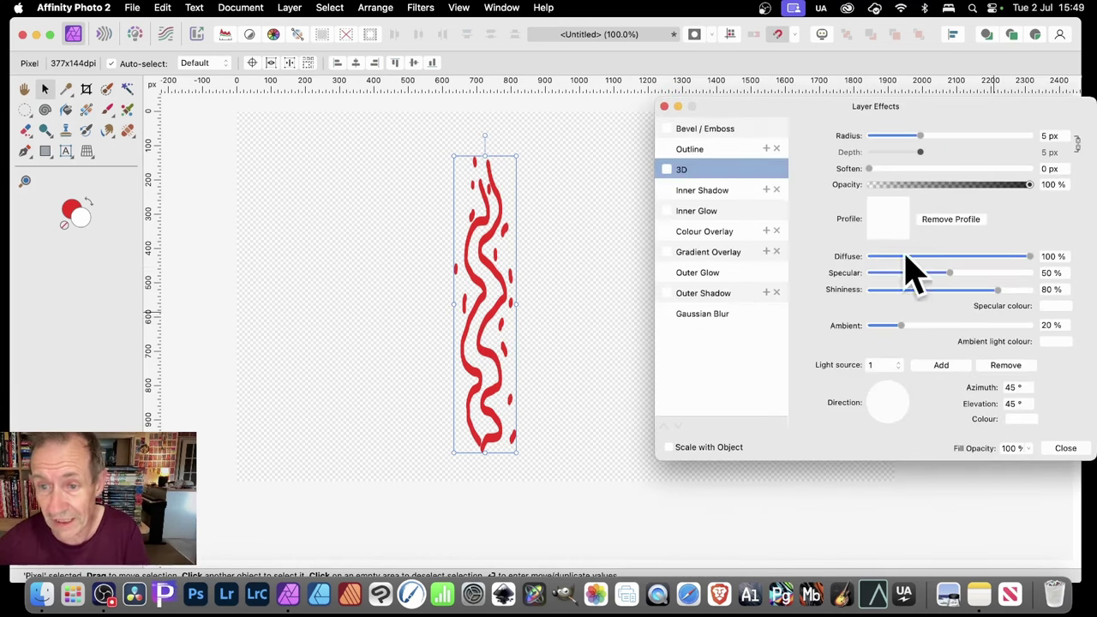
click(668, 169)
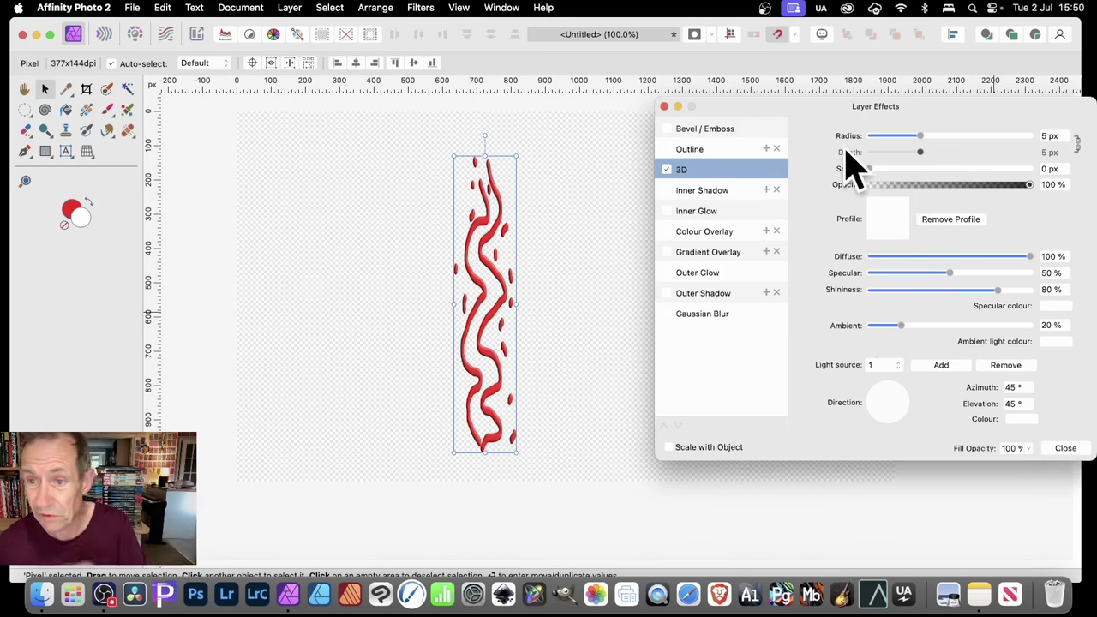
drag(918, 136, 934, 135)
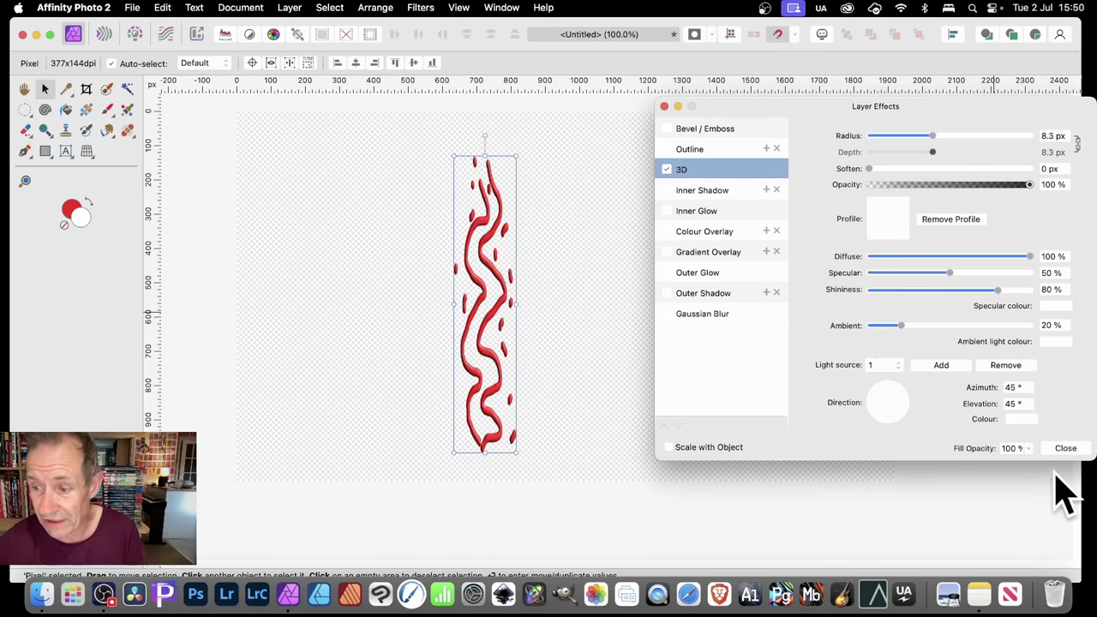
click(1065, 448)
click(330, 8)
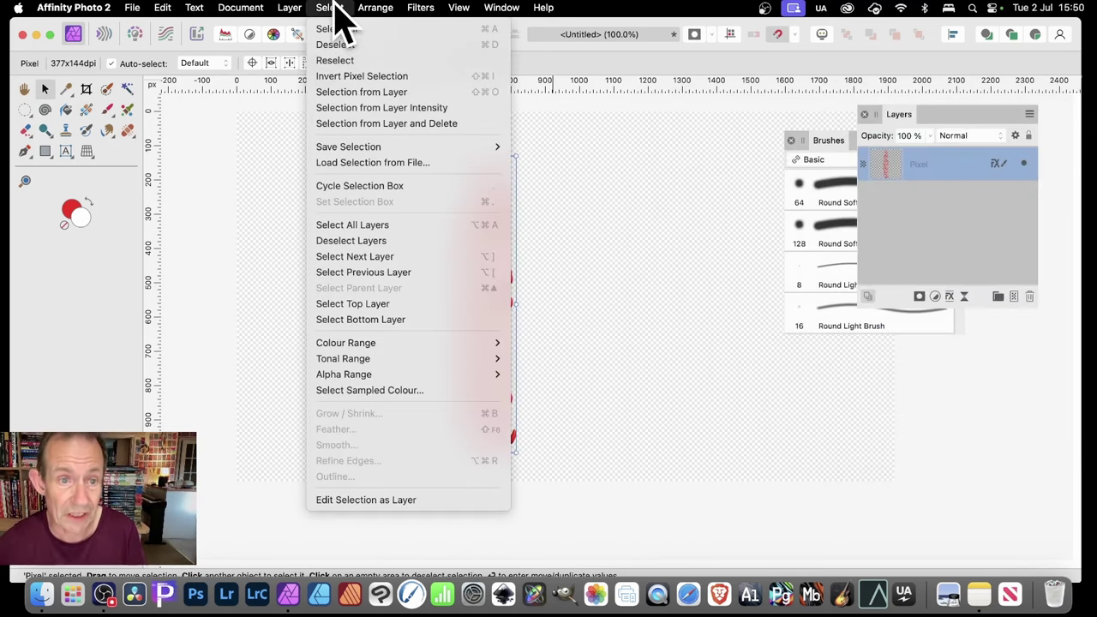
click(718, 213)
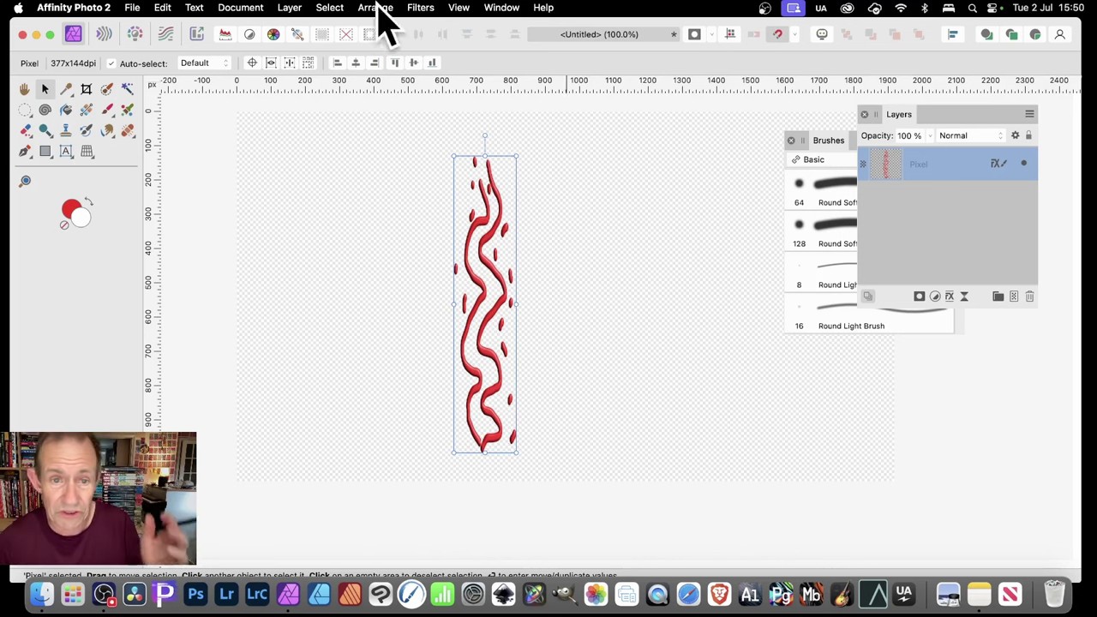
click(161, 8)
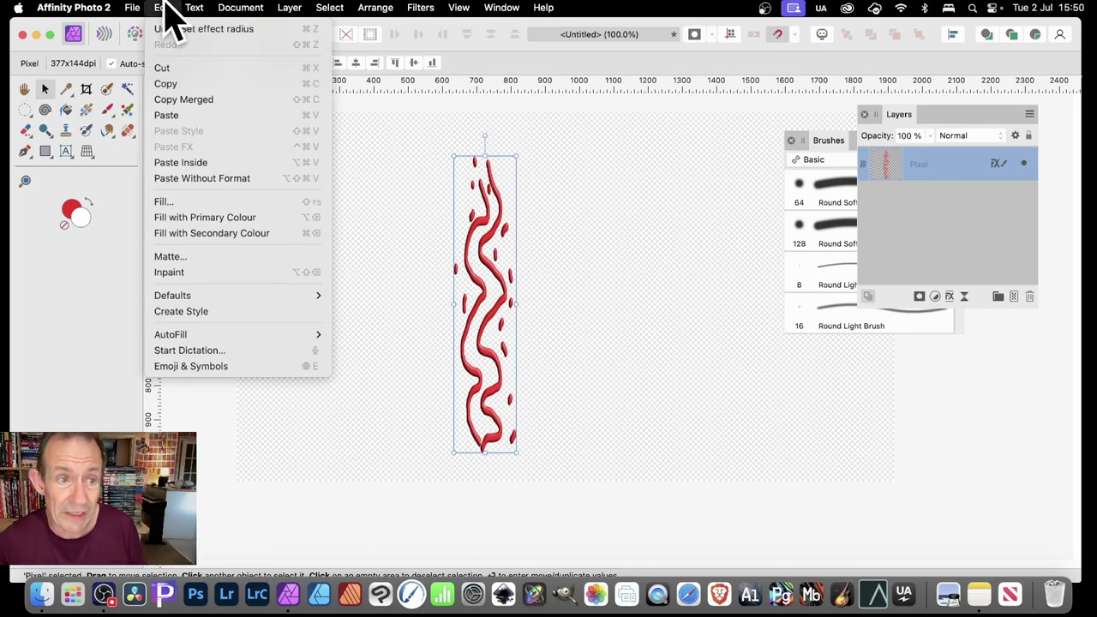
click(776, 274)
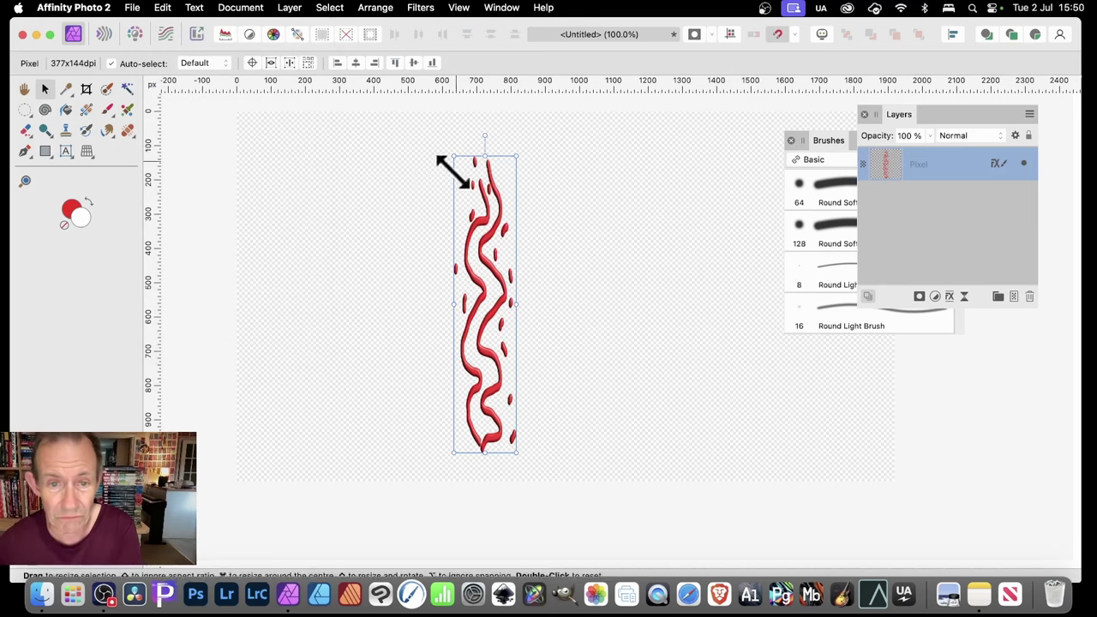
Rasterise the squiggle layer without preserving its layer FX
click(288, 7)
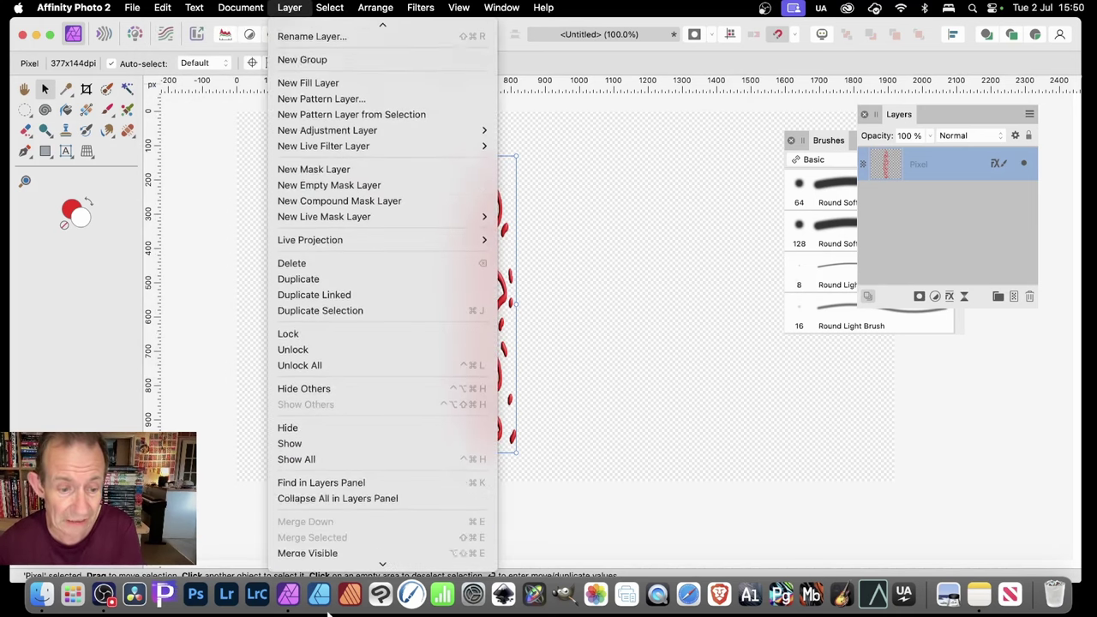
click(411, 465)
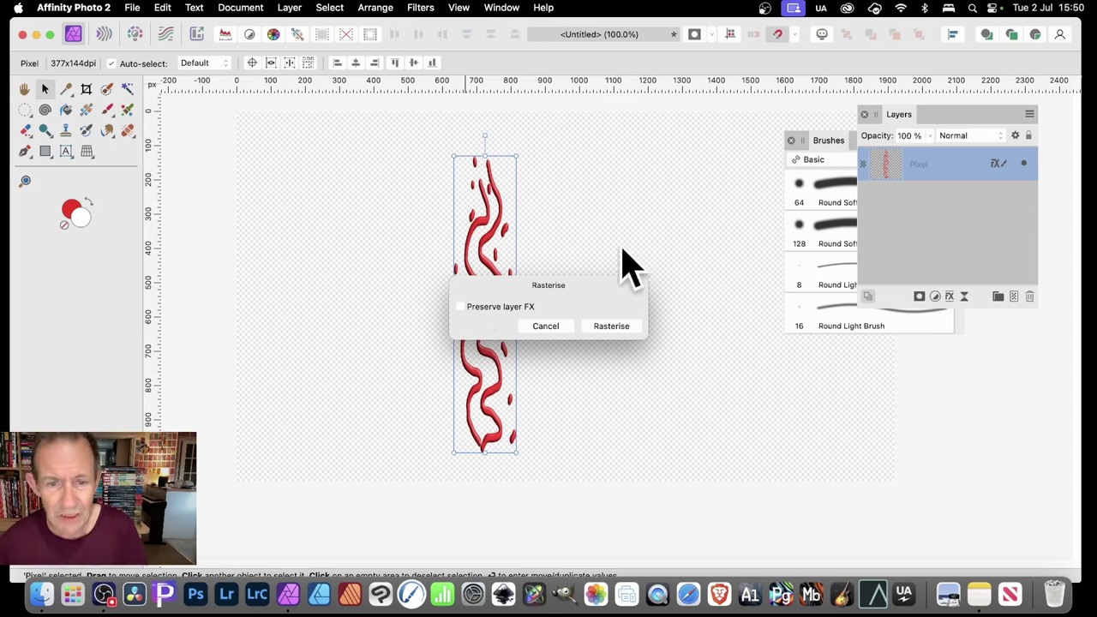
click(624, 326)
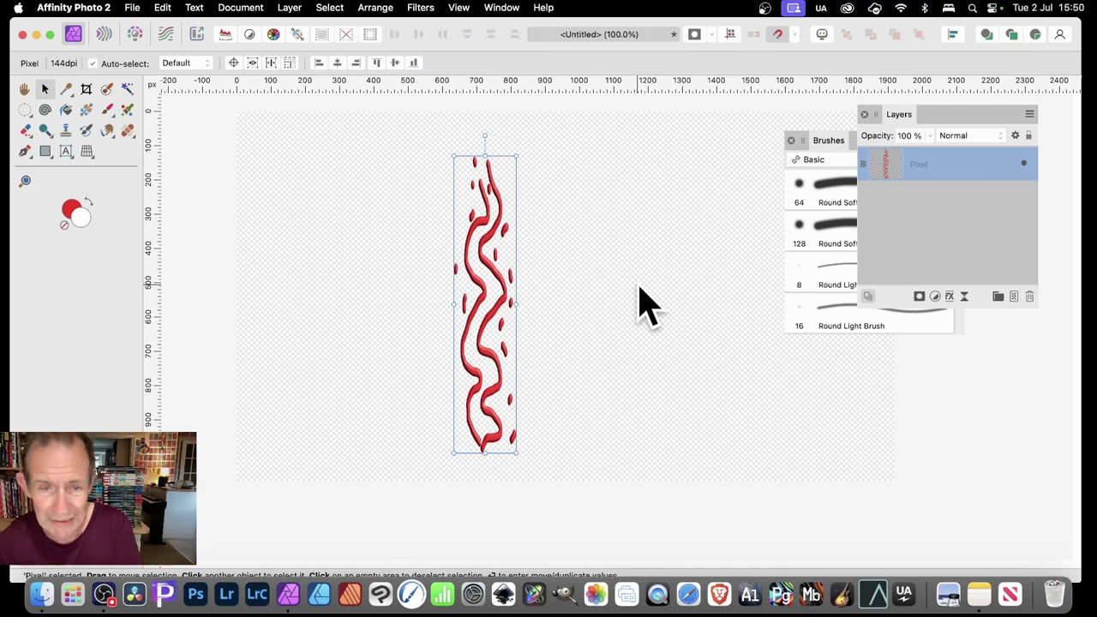
Create a new image brush from the rasterised red squiggle in the Basic brush category
click(839, 142)
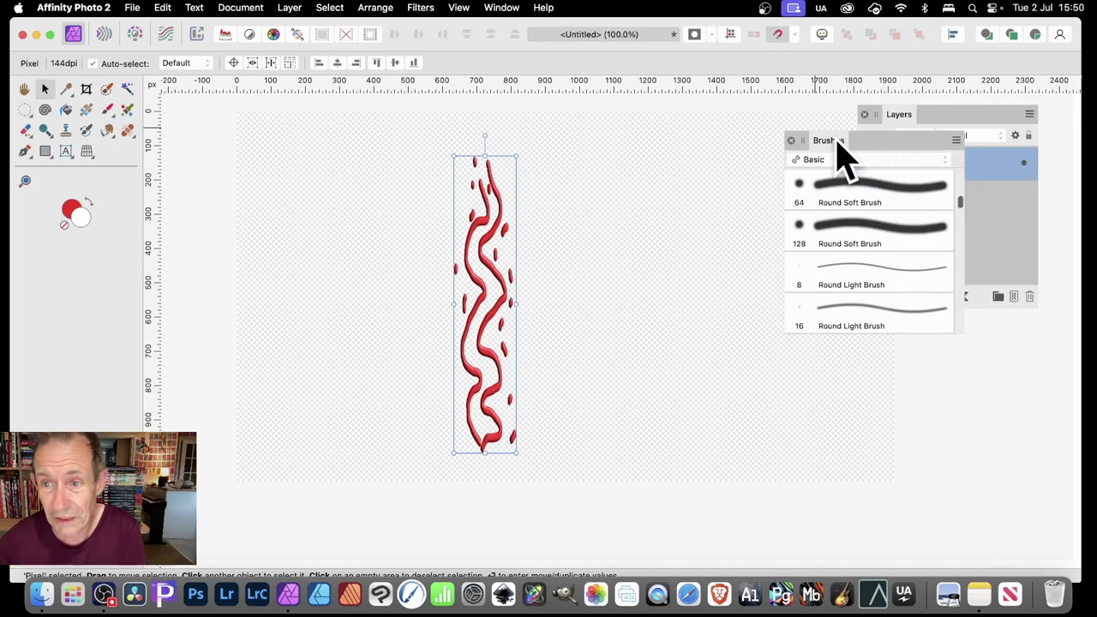
click(956, 140)
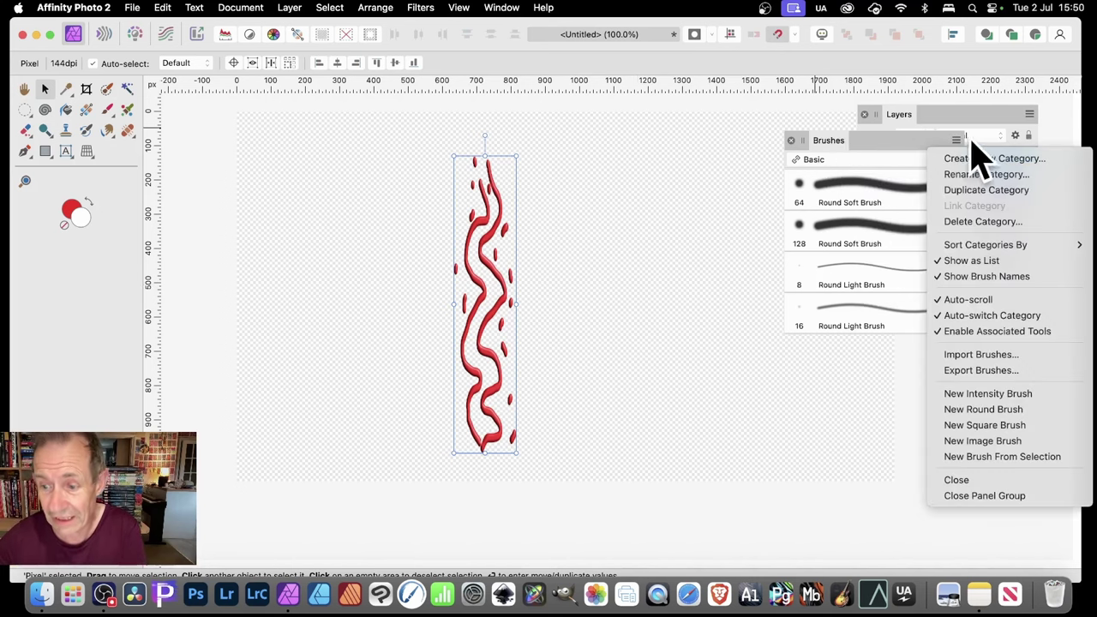
click(1037, 480)
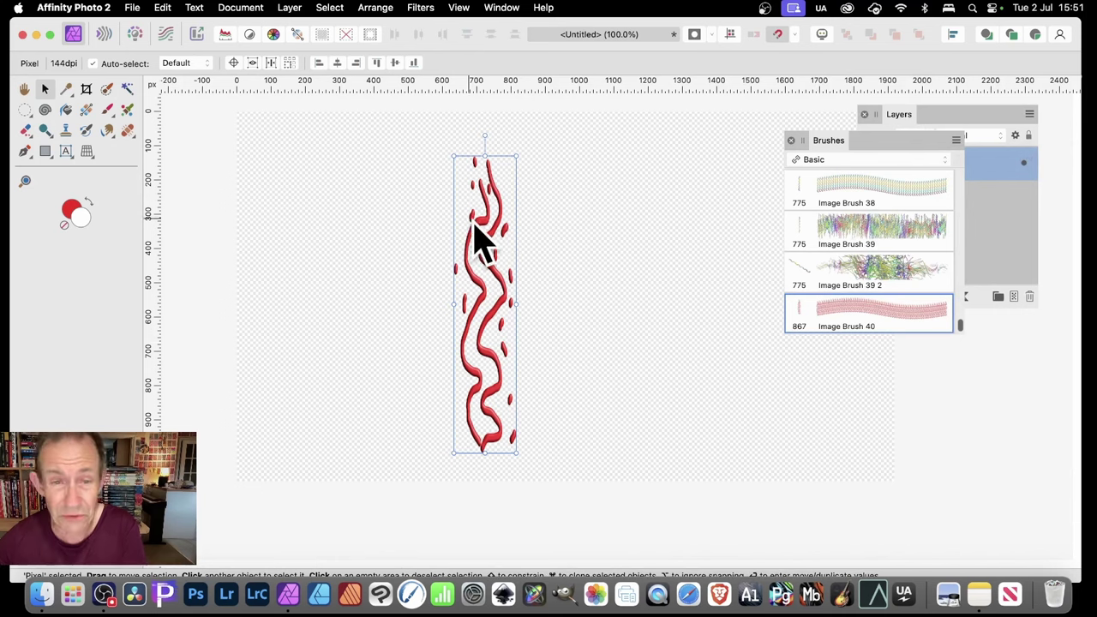
Make two overlapping copies of the red squiggle and shrink one of them to about half size over the others
mouse_move(495, 245)
mouse_down()
mouse_move(480, 225)
mouse_move(500, 252)
mouse_move(485, 282)
mouse_up()
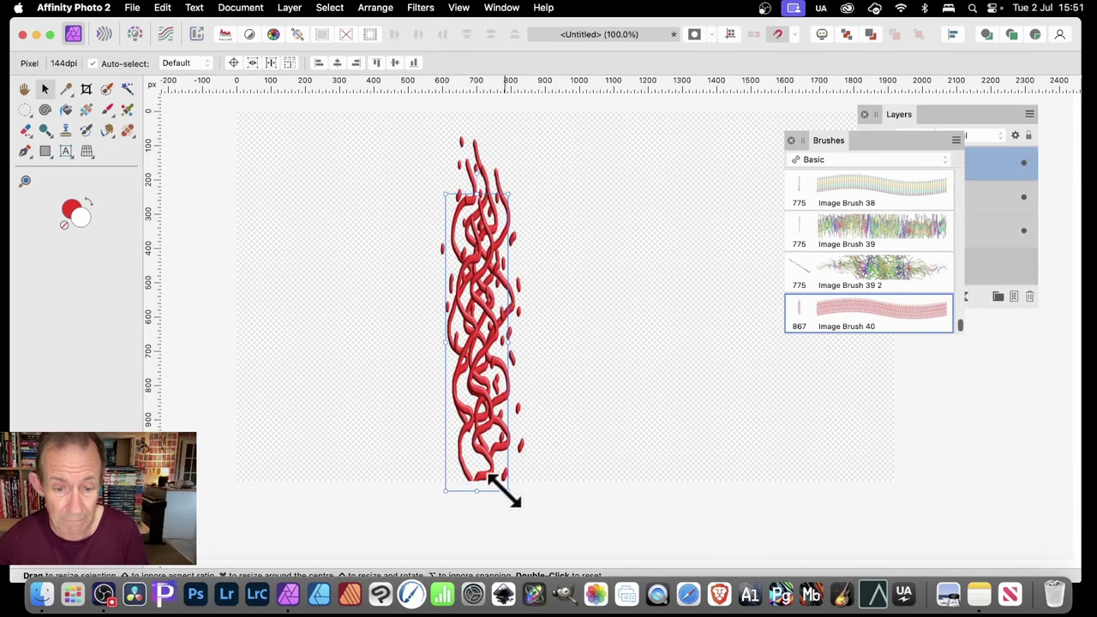
mouse_move(505, 491)
mouse_down()
mouse_move(465, 421)
mouse_move(458, 351)
mouse_move(506, 394)
mouse_move(492, 403)
mouse_up()
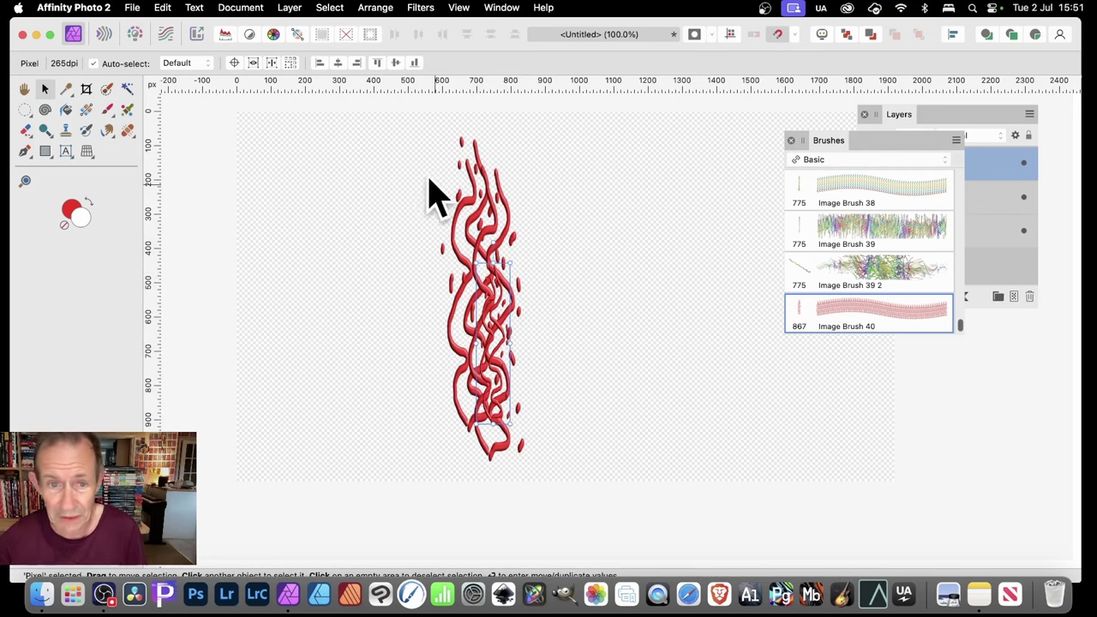
Create a new brush from the three selected squiggle layers and check its stroke preview and dynamics
drag(1018, 241, 970, 185)
shift+click(958, 246)
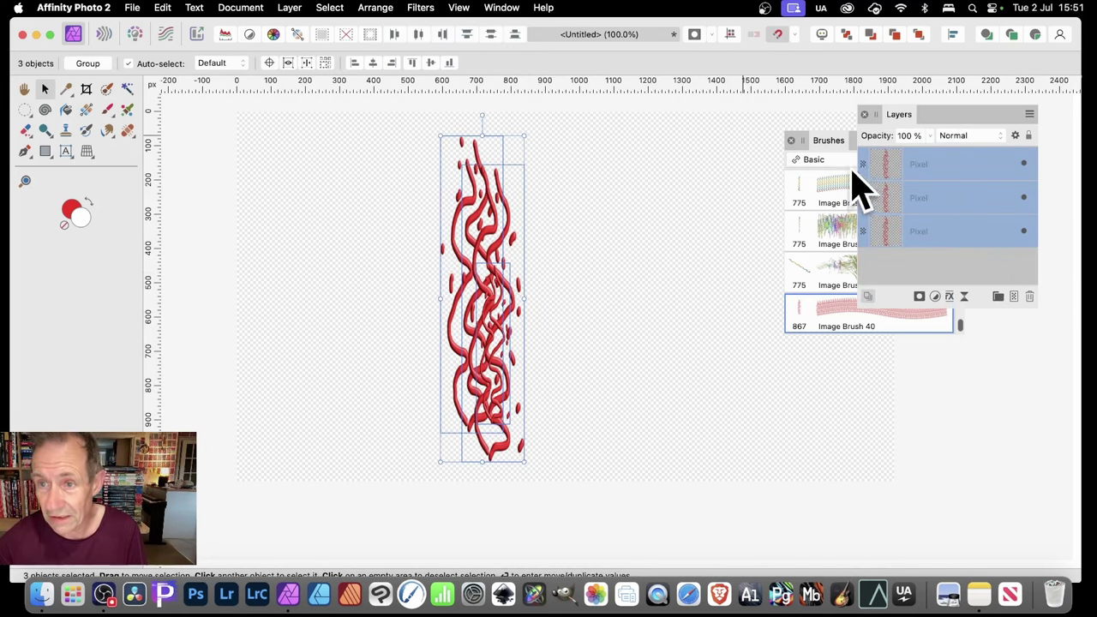
click(838, 147)
click(958, 141)
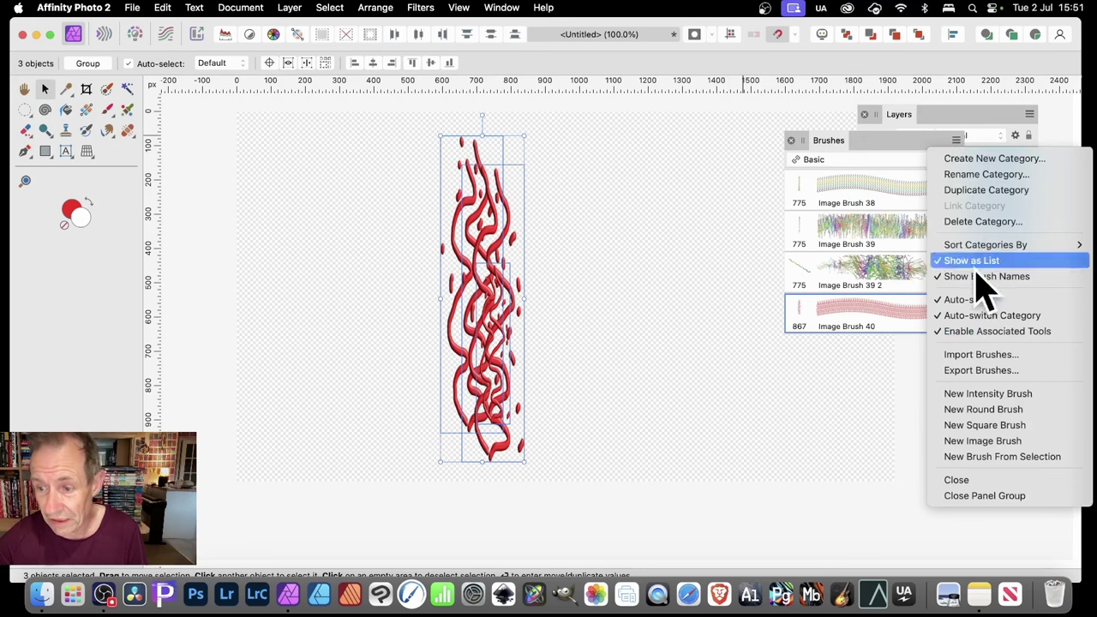
click(991, 457)
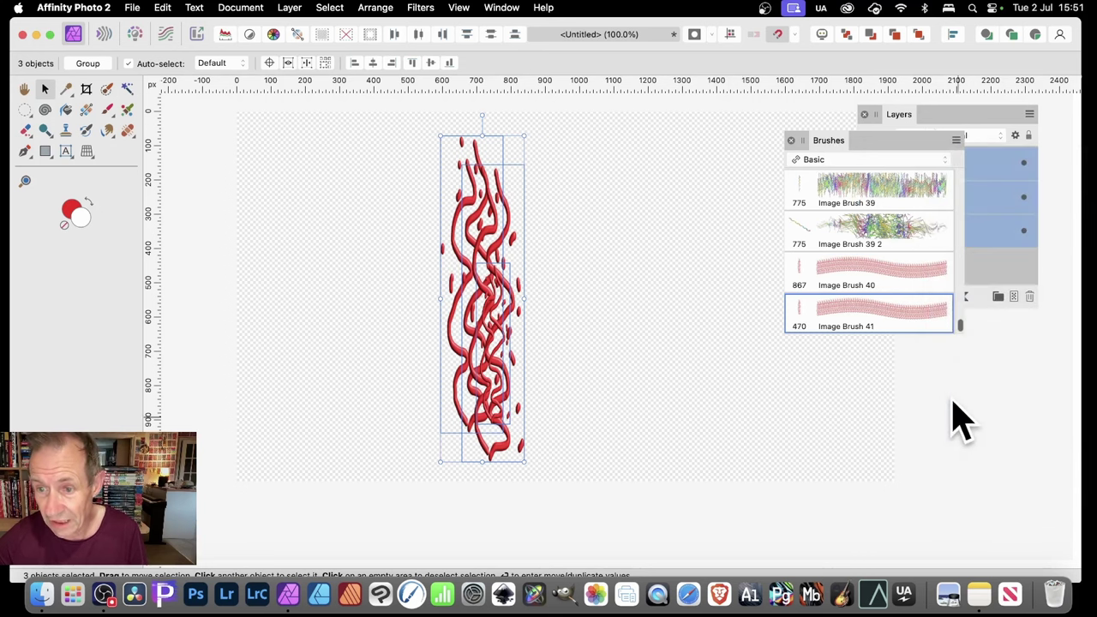
double_click(868, 324)
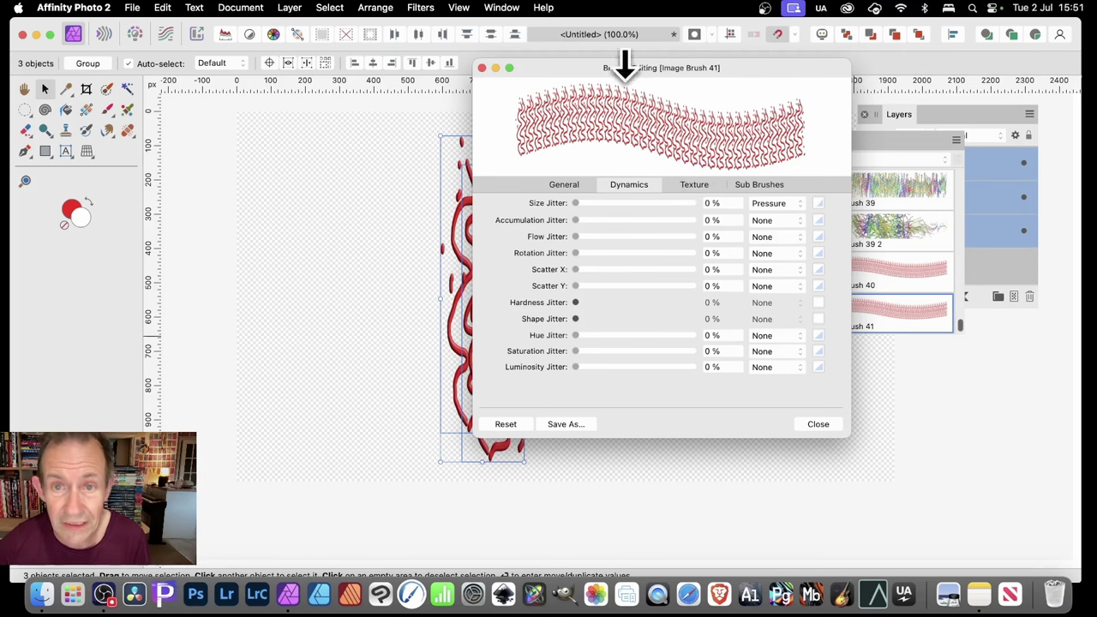
mouse_move(625, 66)
mouse_down()
mouse_move(819, 78)
mouse_move(723, 76)
mouse_up()
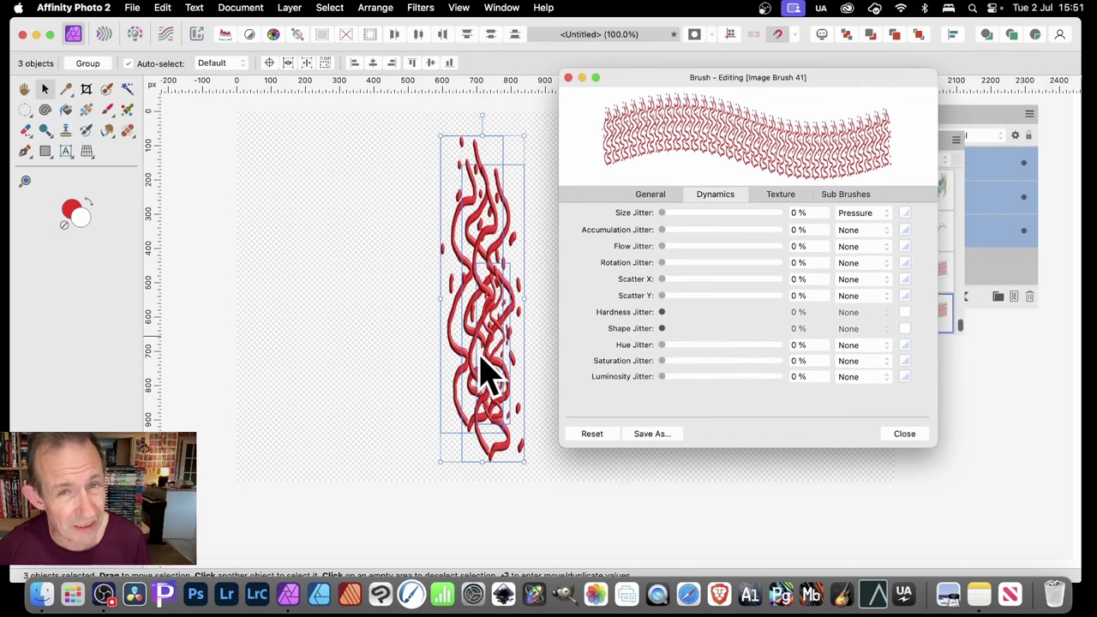
click(904, 434)
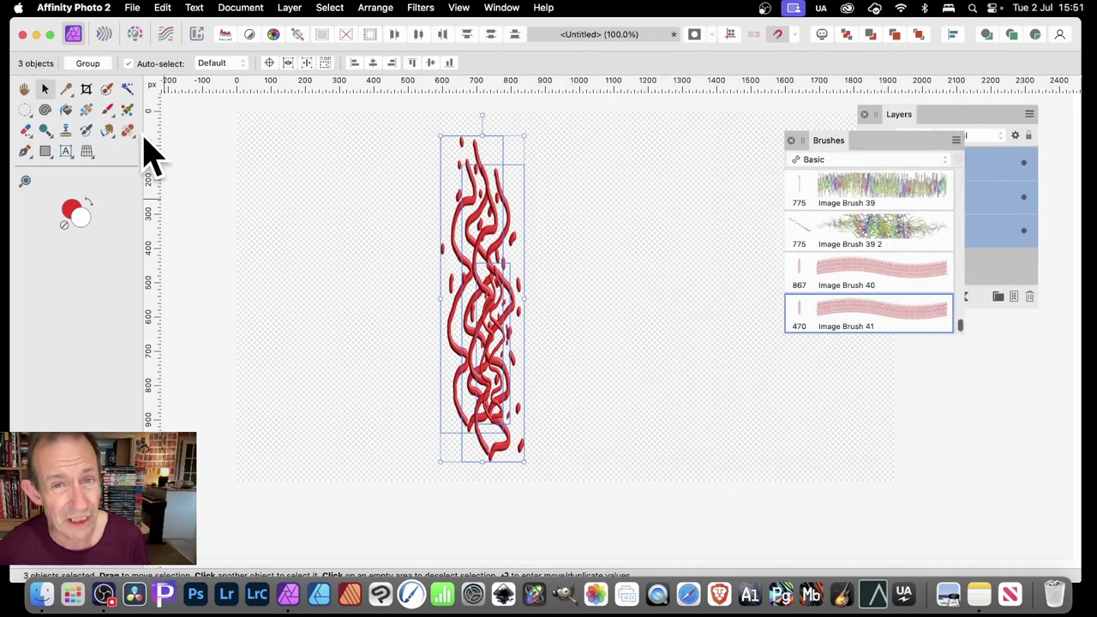
Group the three squiggle layers and rasterise the group into a single pixel layer
click(977, 115)
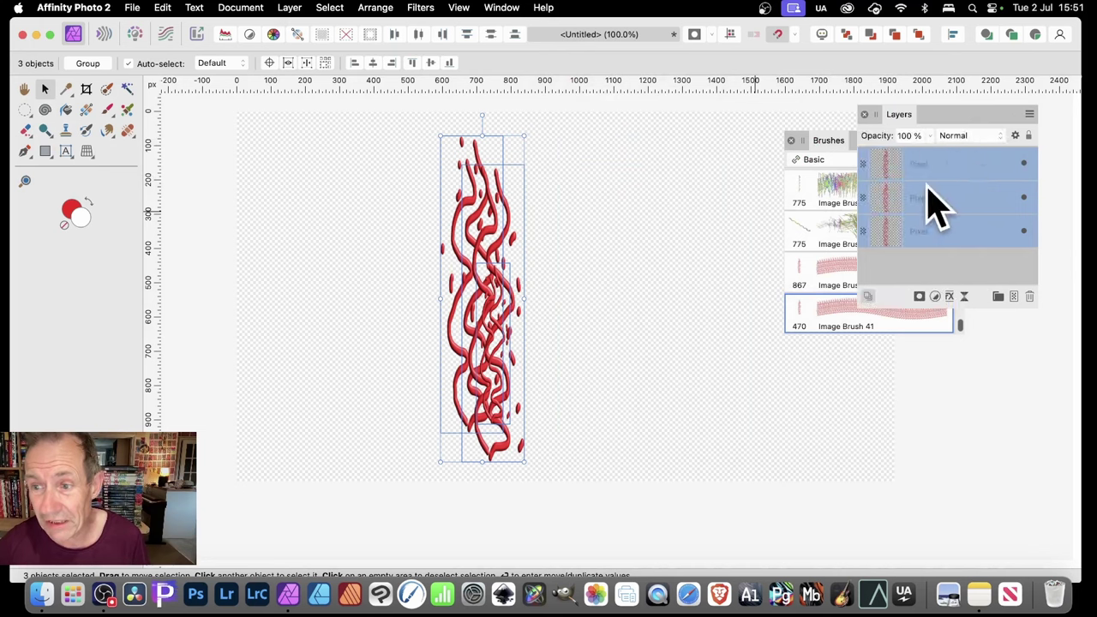
right_click(913, 164)
click(928, 380)
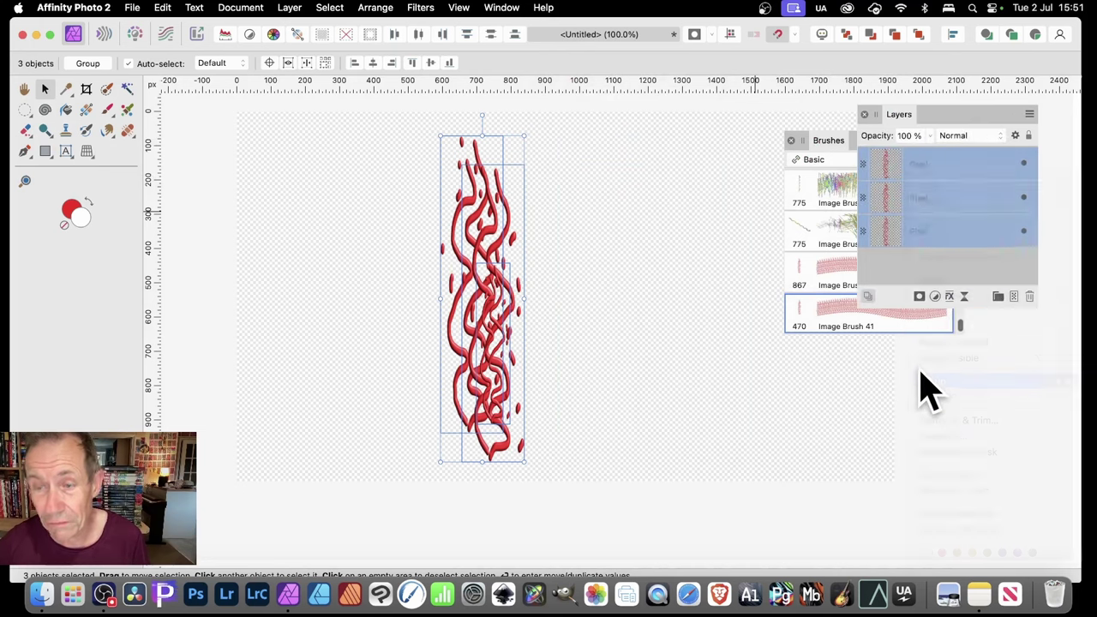
right_click(896, 174)
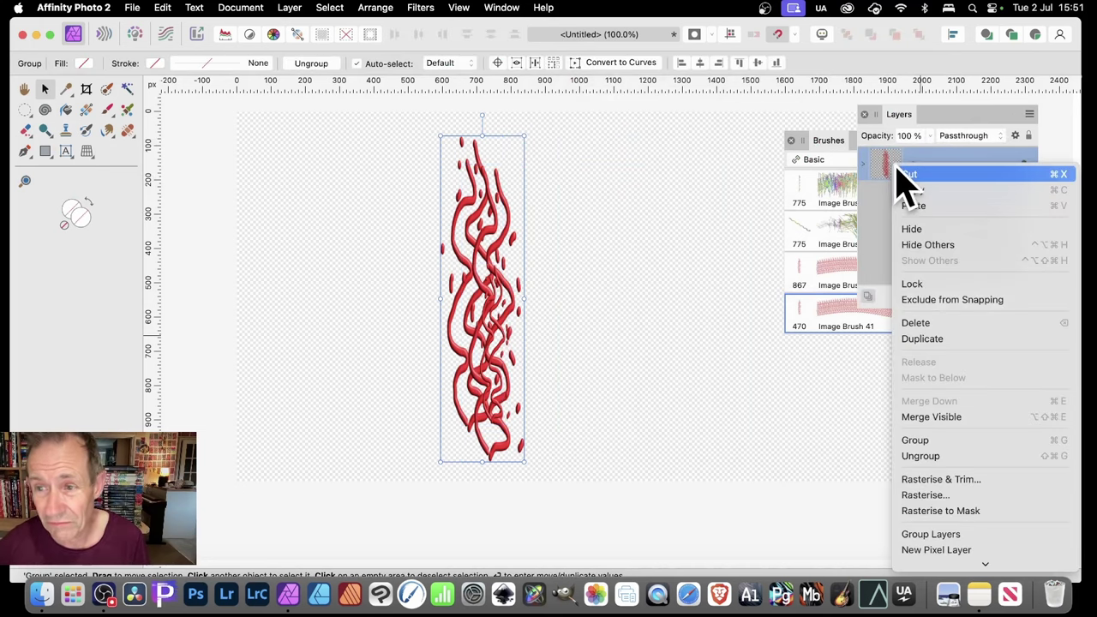
click(939, 495)
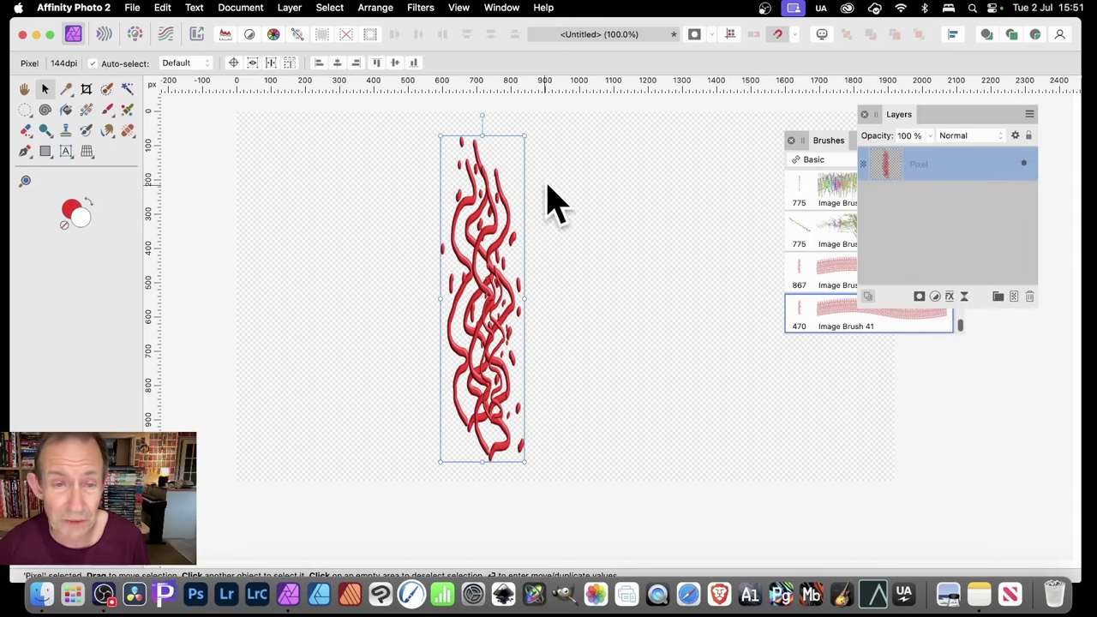
Create a new brush from the rasterised, merged squiggle in the Basic brush category
click(836, 148)
click(957, 139)
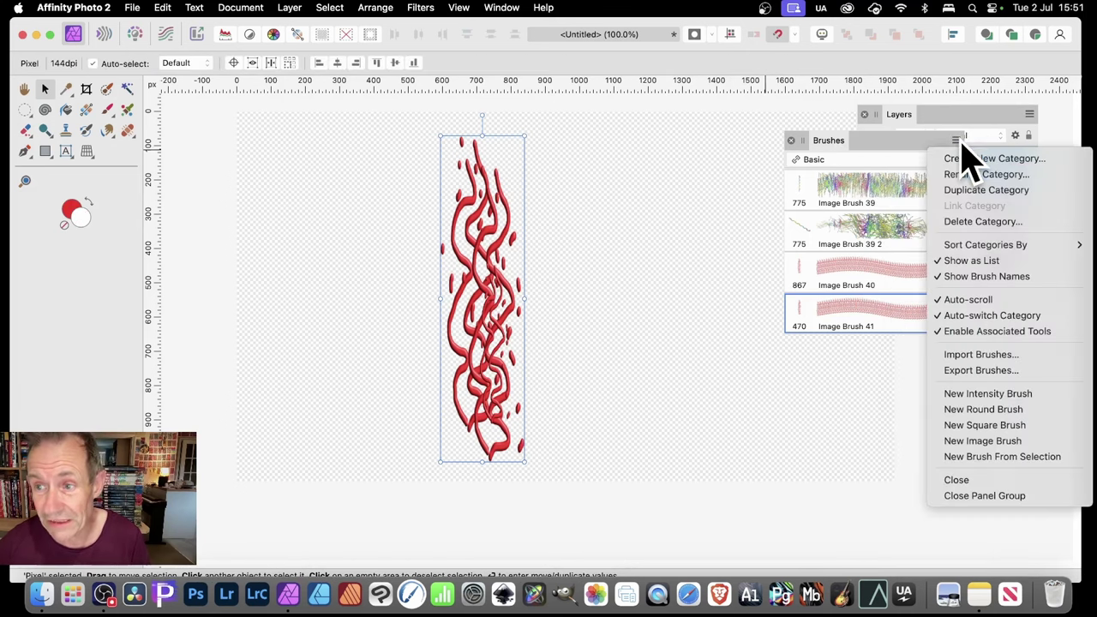
click(990, 456)
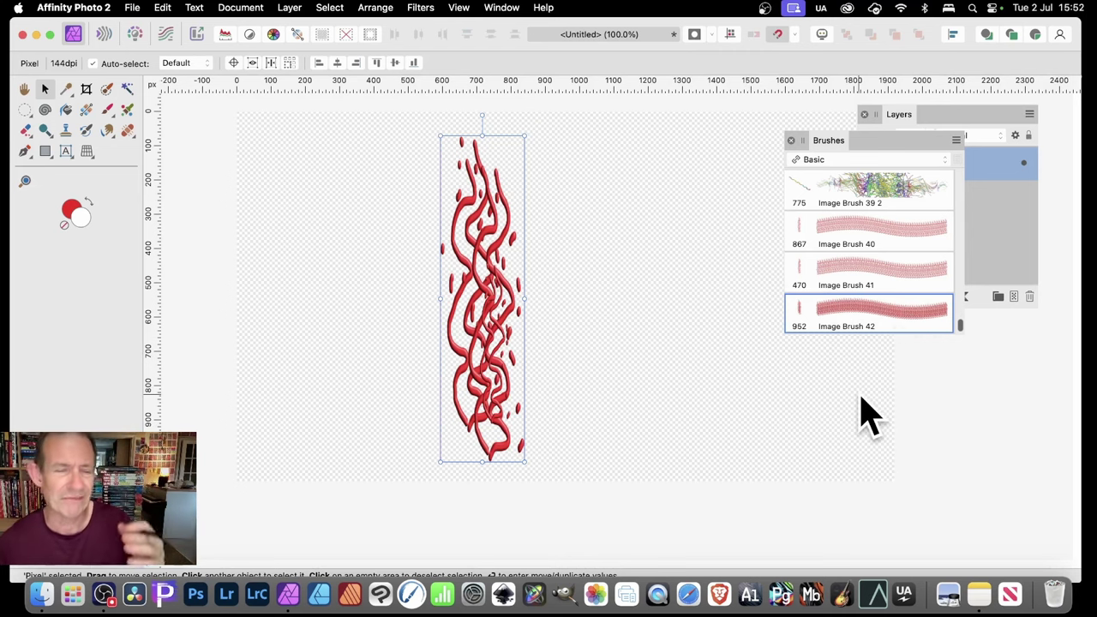
Edit Image Brush 41, setting its pressure-driven size jitter to 74% and its spacing to 4%
click(876, 288)
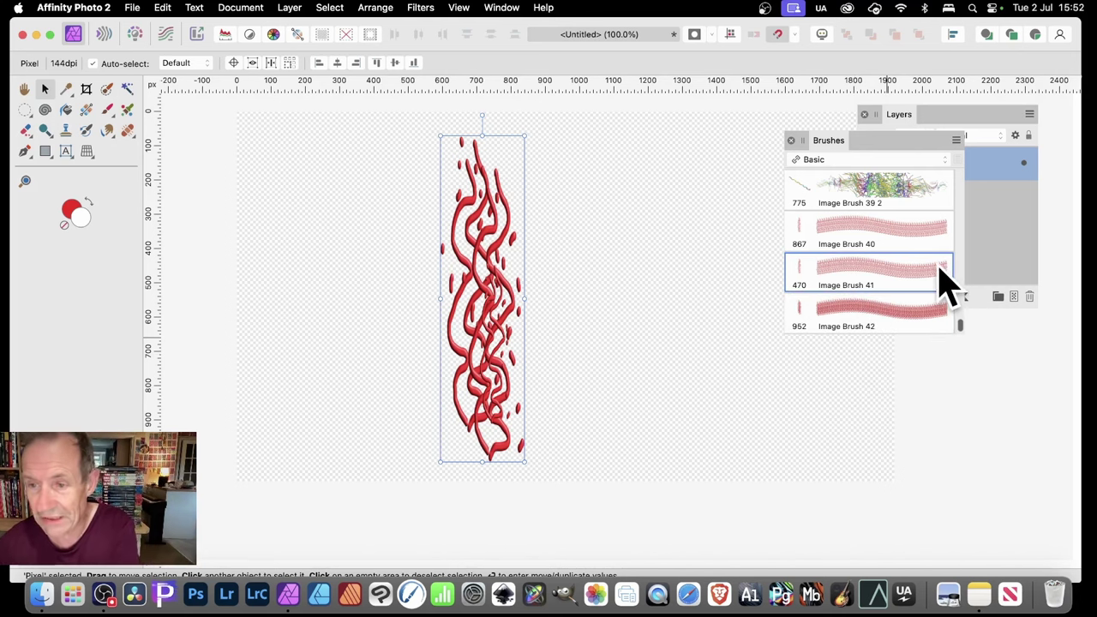
double_click(886, 292)
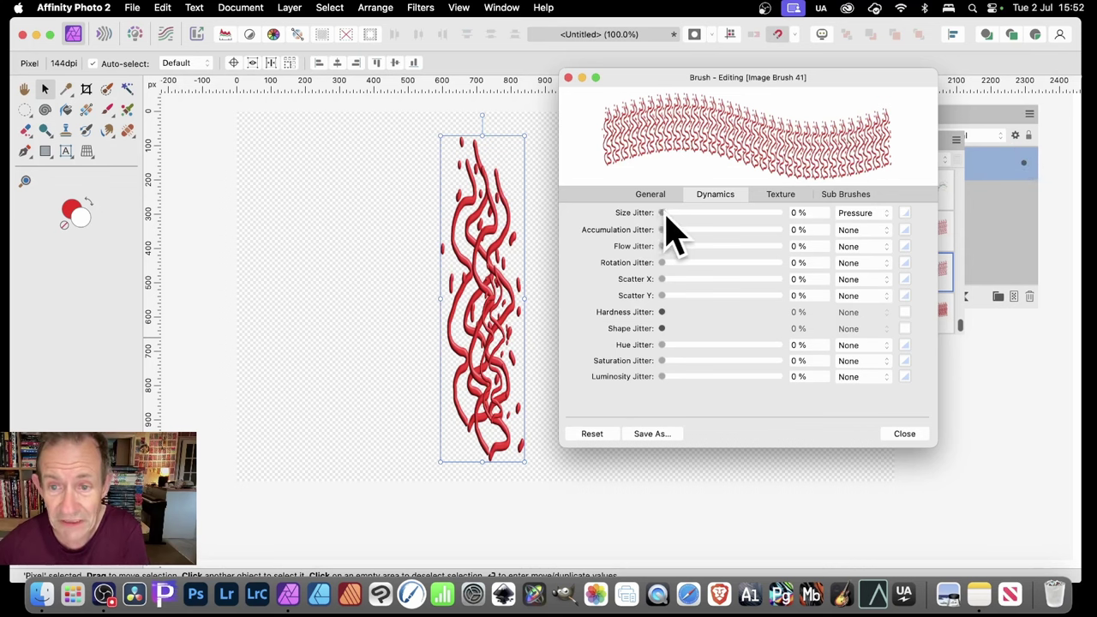
mouse_move(665, 214)
mouse_down()
mouse_move(786, 215)
mouse_move(691, 214)
mouse_move(751, 214)
mouse_up()
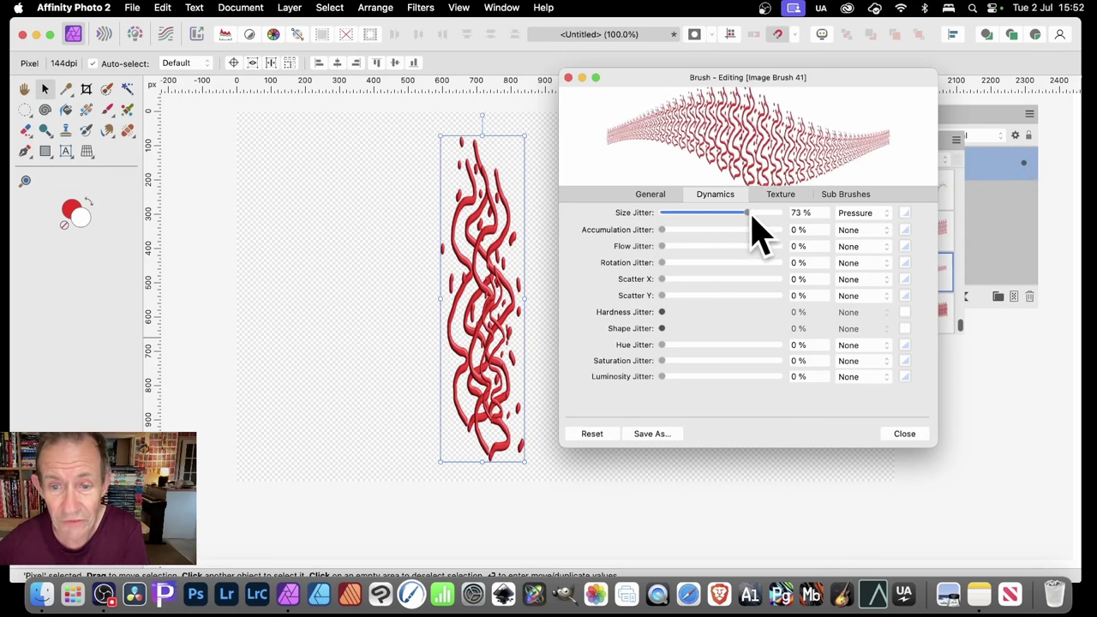
click(657, 198)
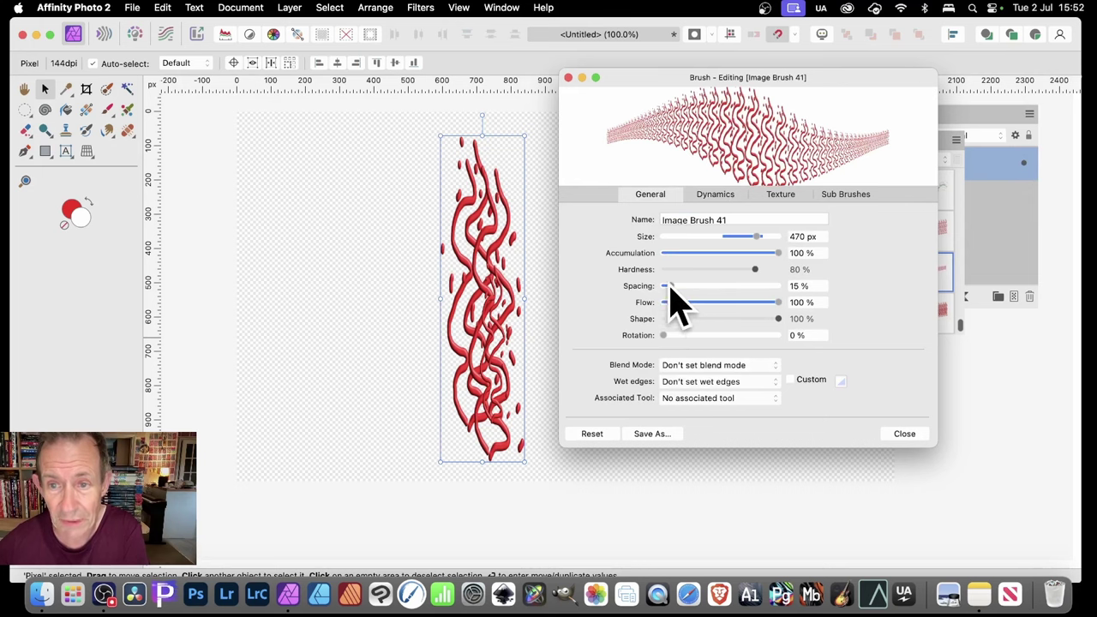
drag(670, 287, 661, 285)
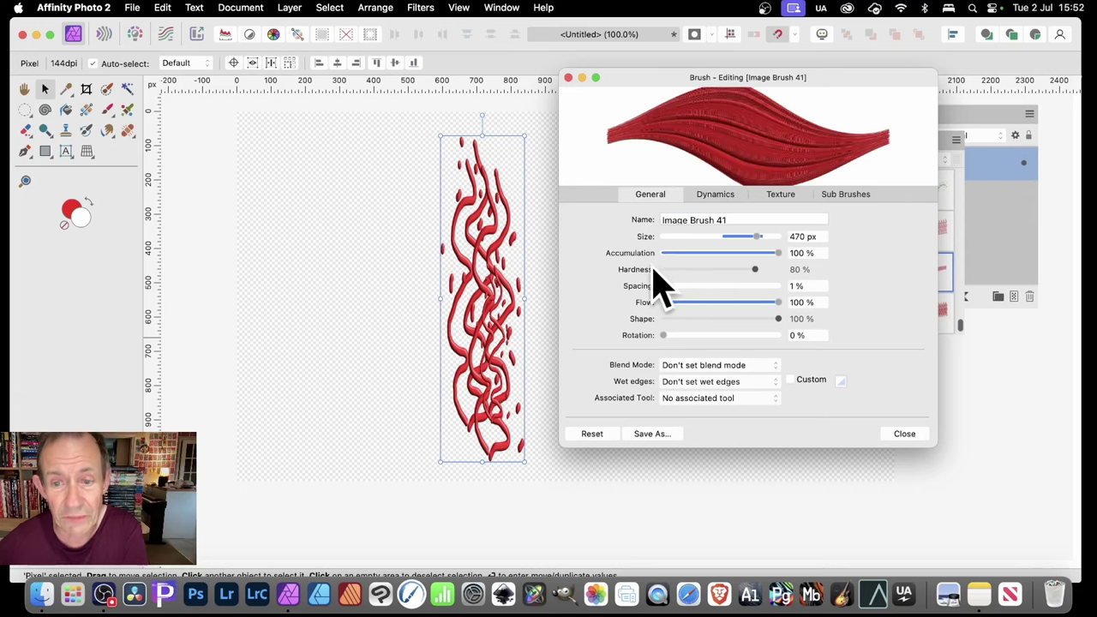
drag(668, 290, 667, 291)
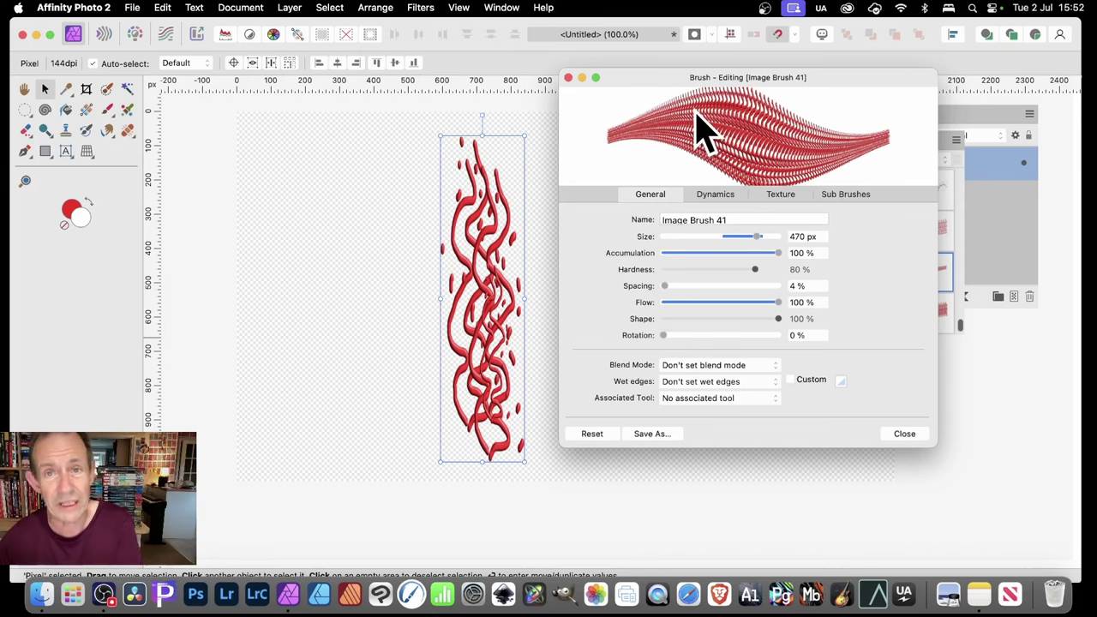
Set Image Brush 41's rotation jitter to 100% Random and tighten its spacing to 1%
click(715, 194)
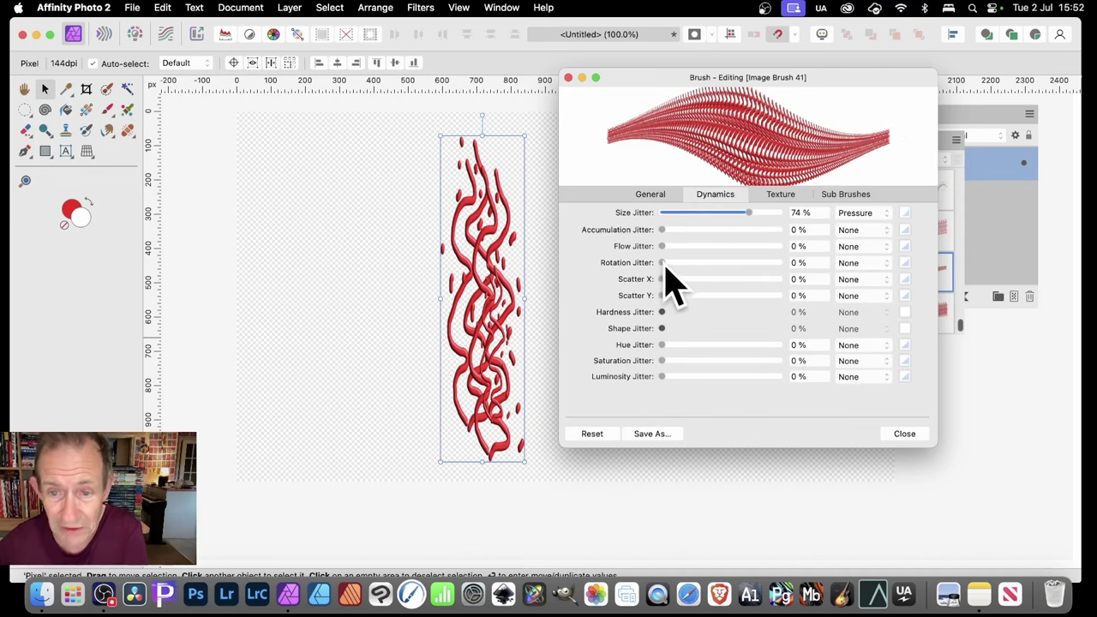
drag(666, 265, 819, 271)
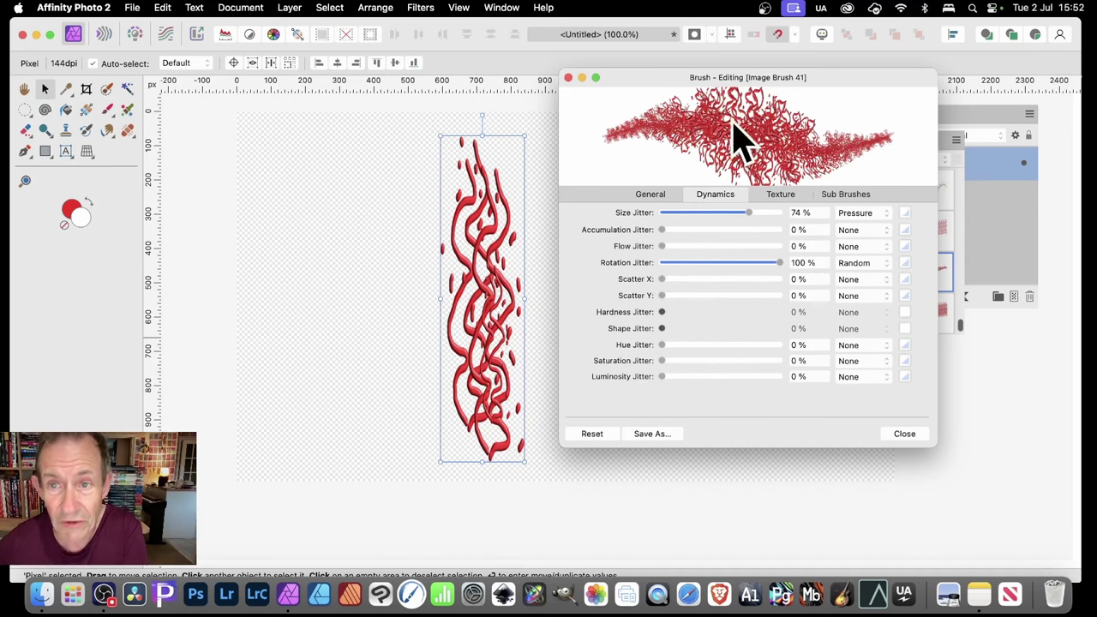
click(651, 195)
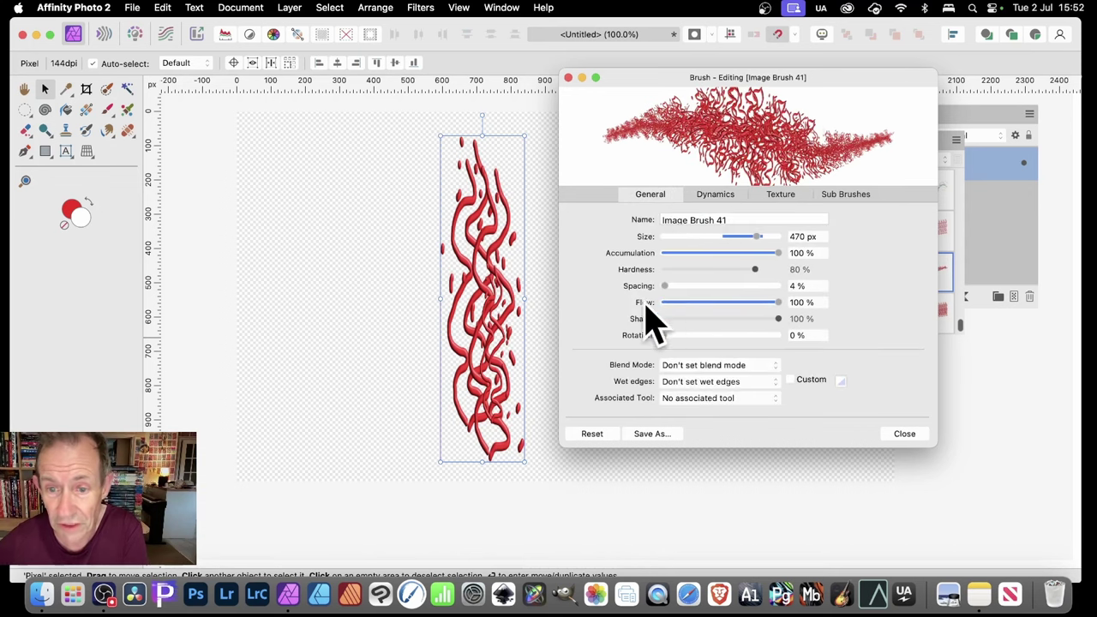
drag(670, 290, 665, 292)
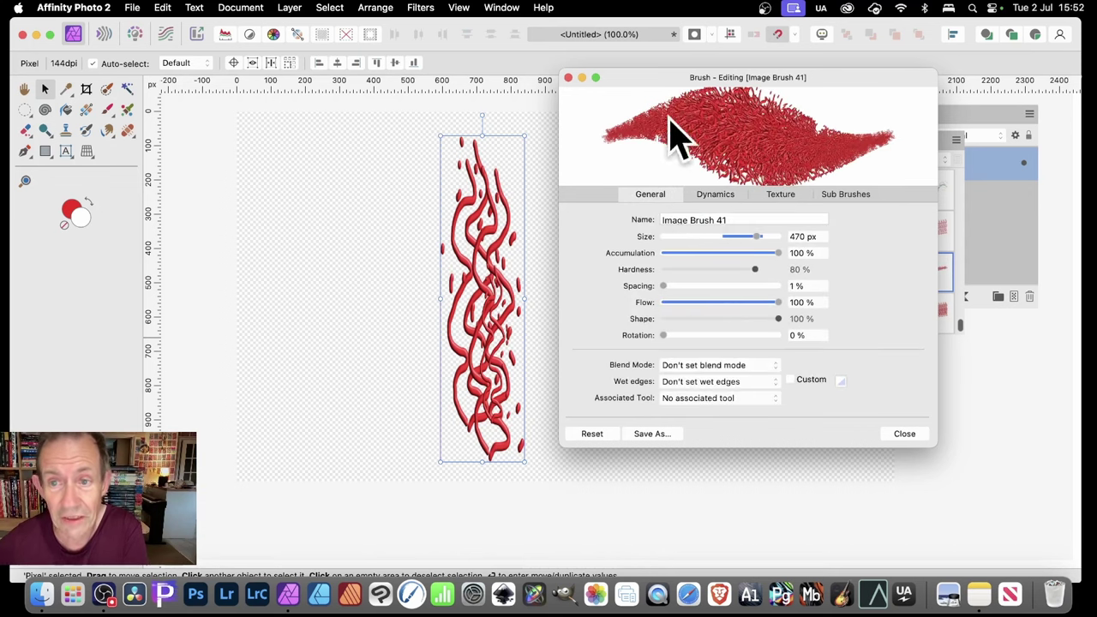
Set Image Brush 41's hue jitter to 100% Cyclic and reshape its response curve from the S-shaped profile by raising the lower middle node
click(722, 196)
drag(677, 348, 798, 344)
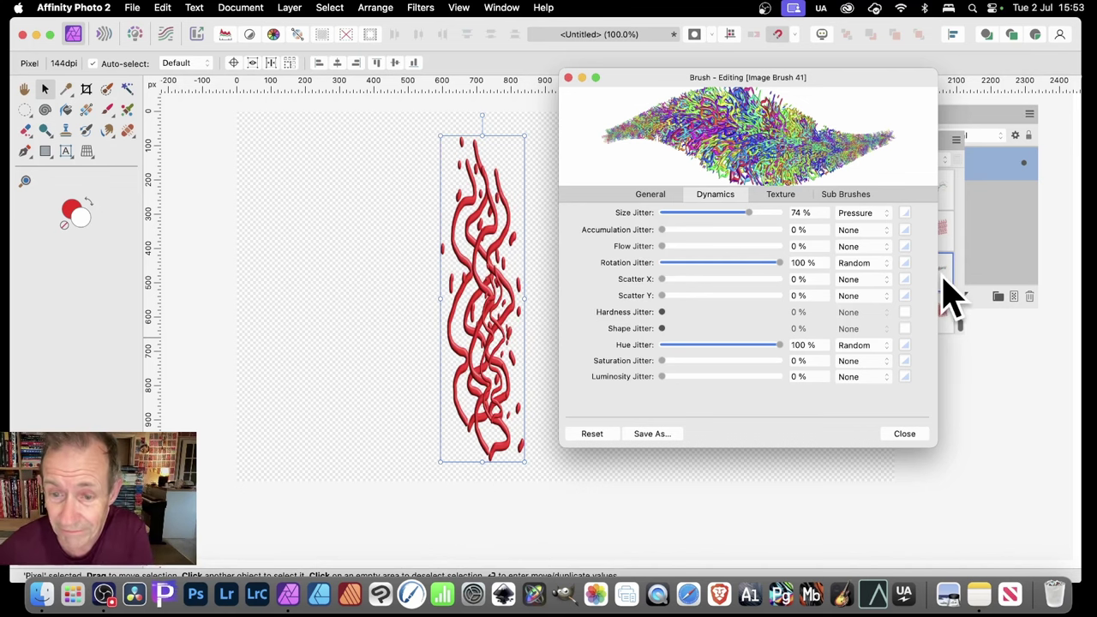
click(883, 345)
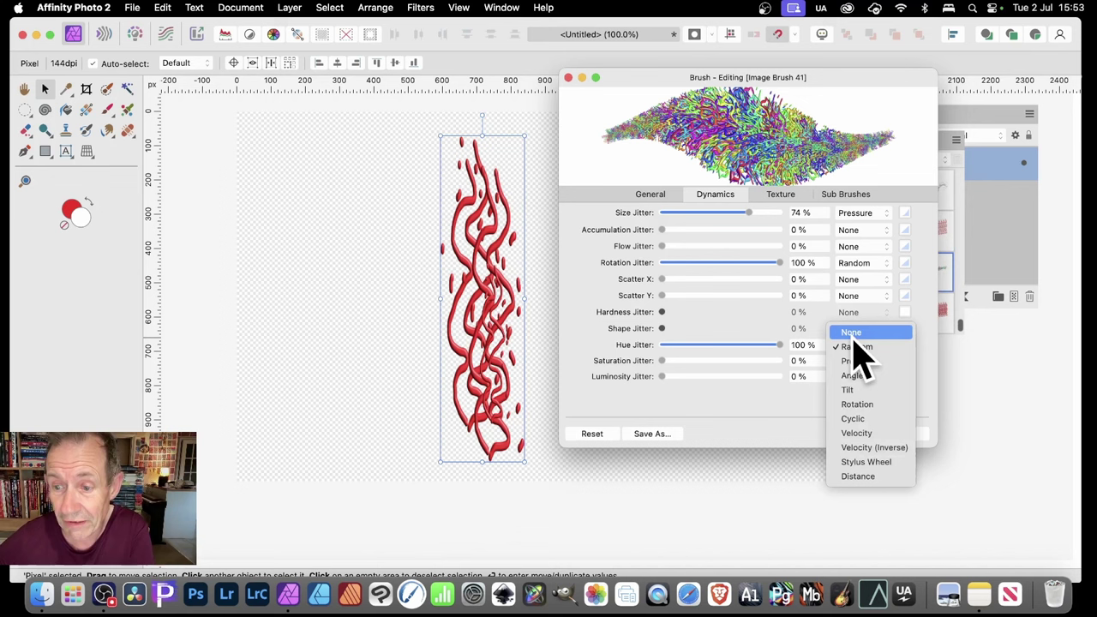
click(871, 418)
click(905, 345)
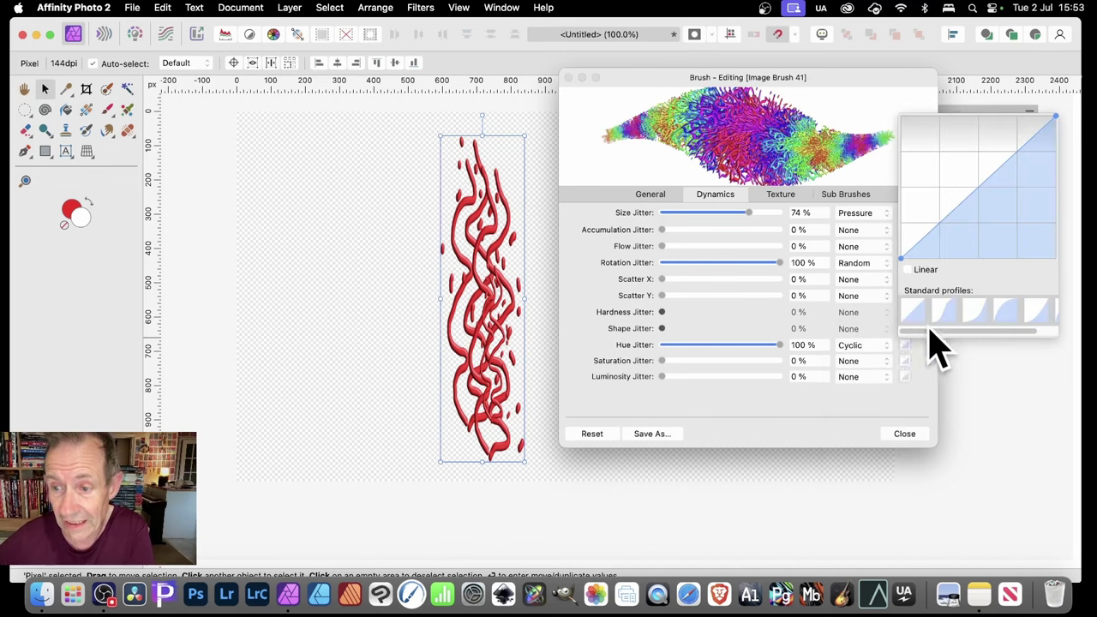
click(945, 313)
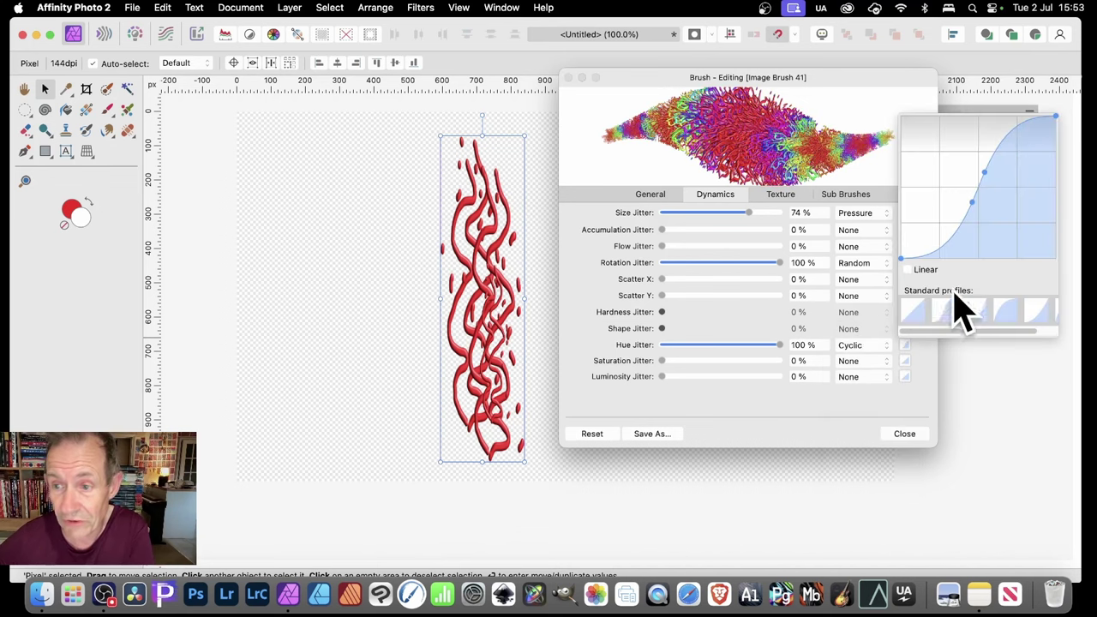
mouse_move(979, 216)
mouse_down()
mouse_move(983, 230)
mouse_move(964, 162)
mouse_up()
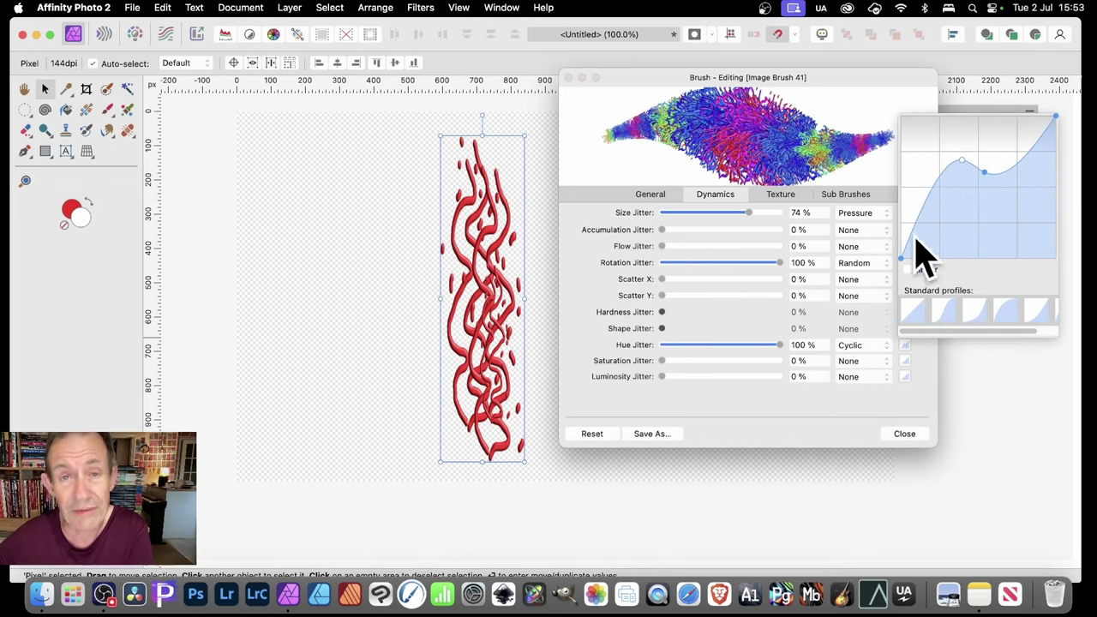
click(861, 429)
click(906, 434)
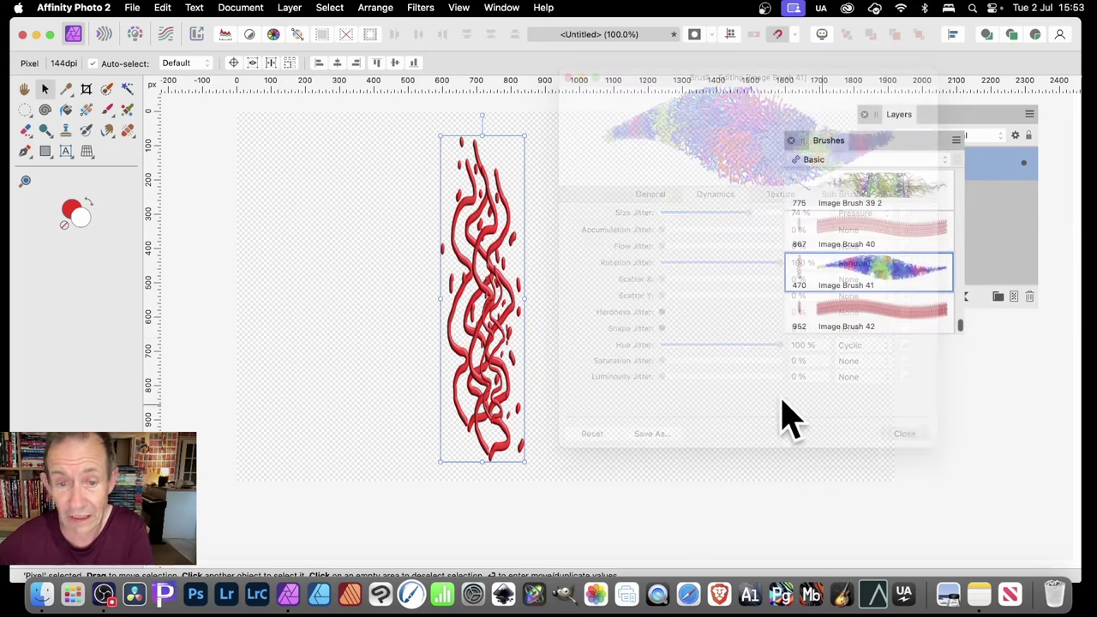
Delete the red squiggle layer and paint one tall vertical stroke with the 470 px Image Brush 41, undoing any extra mark
key(Delete)
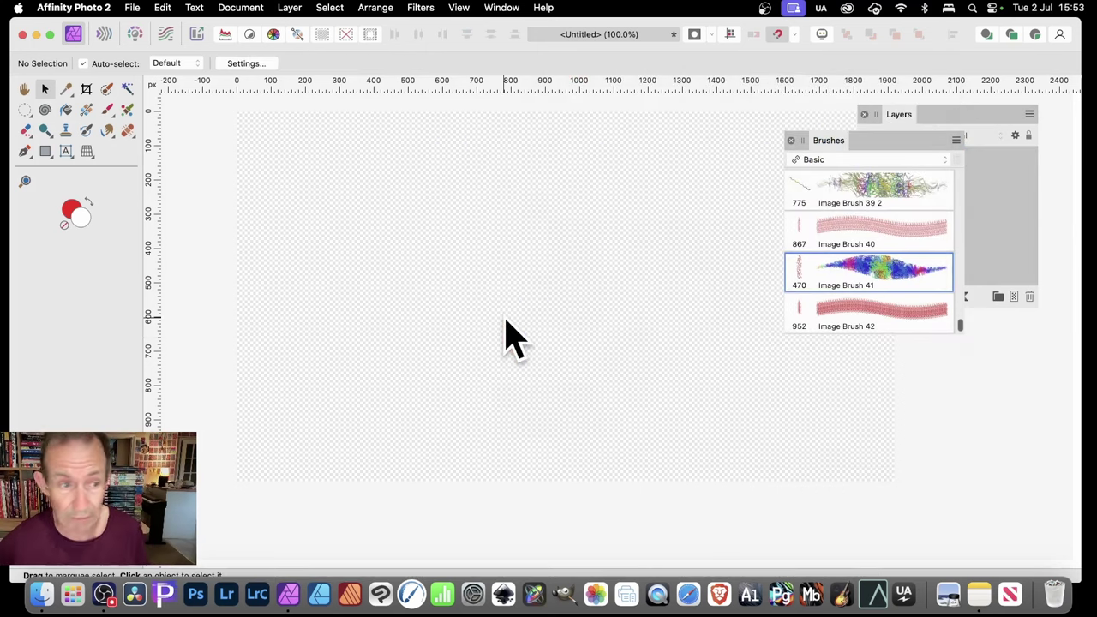
click(107, 110)
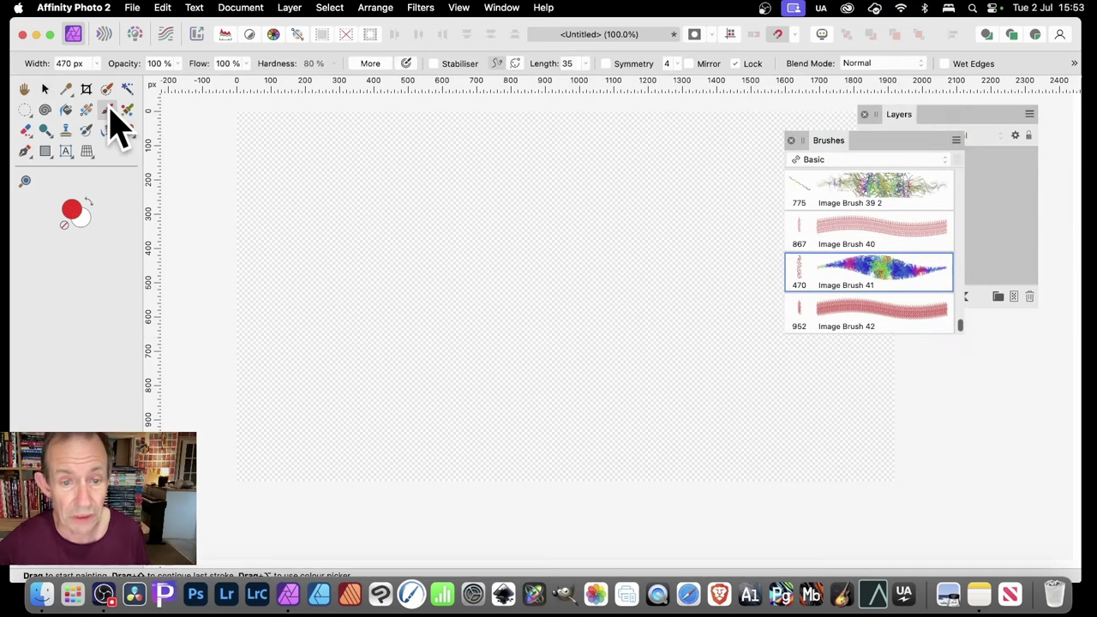
mouse_move(427, 214)
mouse_down()
mouse_move(447, 351)
mouse_move(451, 191)
mouse_move(456, 426)
mouse_move(454, 135)
mouse_move(437, 160)
mouse_move(403, 318)
mouse_move(612, 204)
mouse_up()
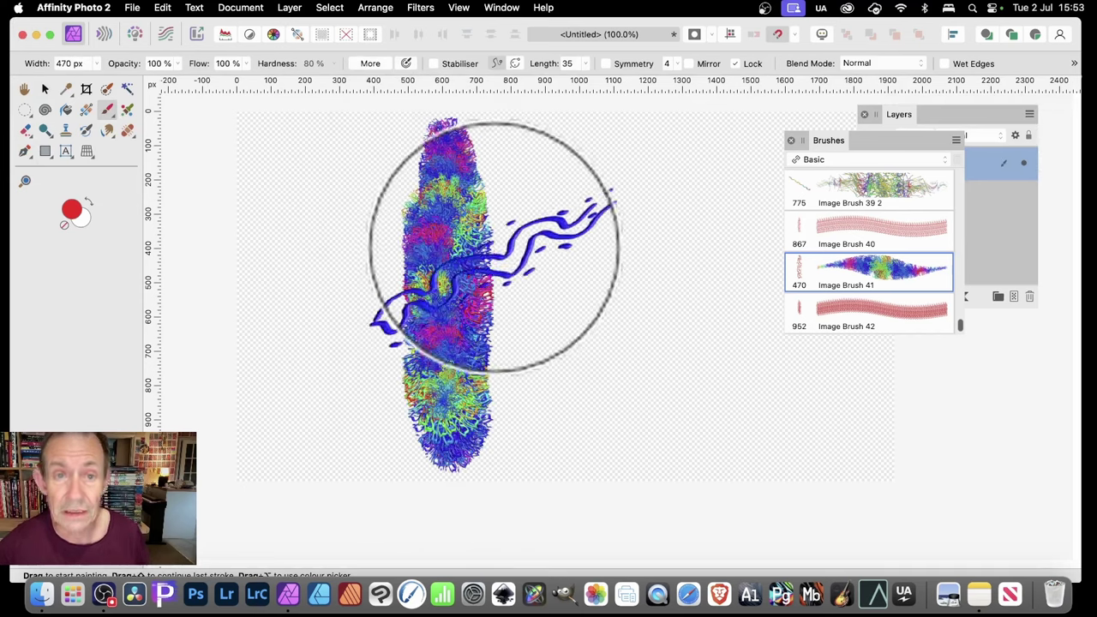
key(super+z)
click(45, 91)
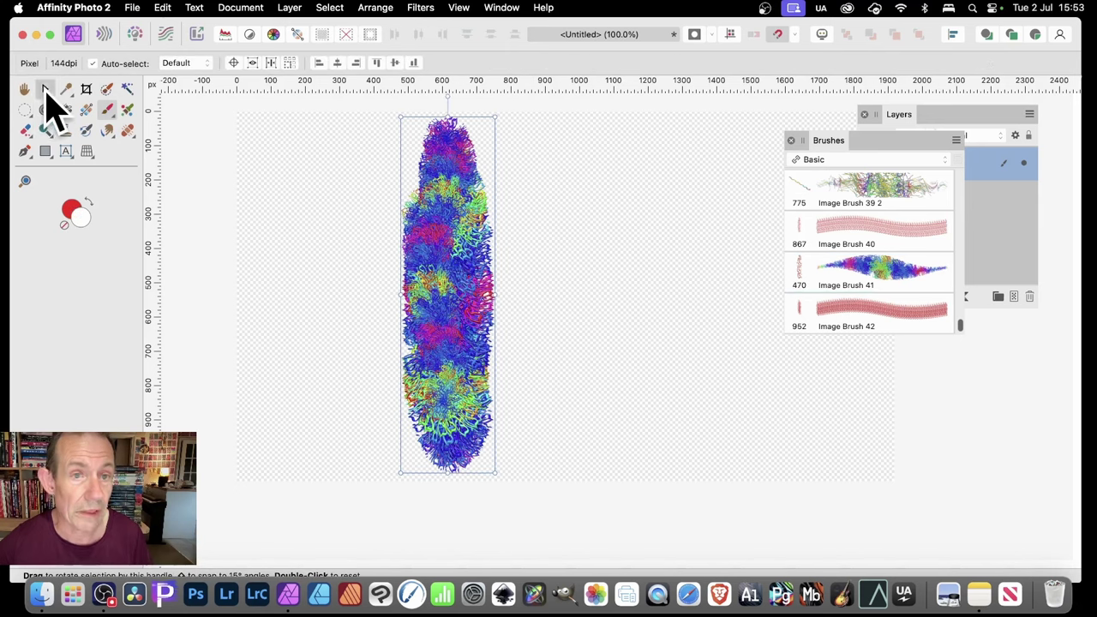
click(425, 9)
mouse_move(435, 86)
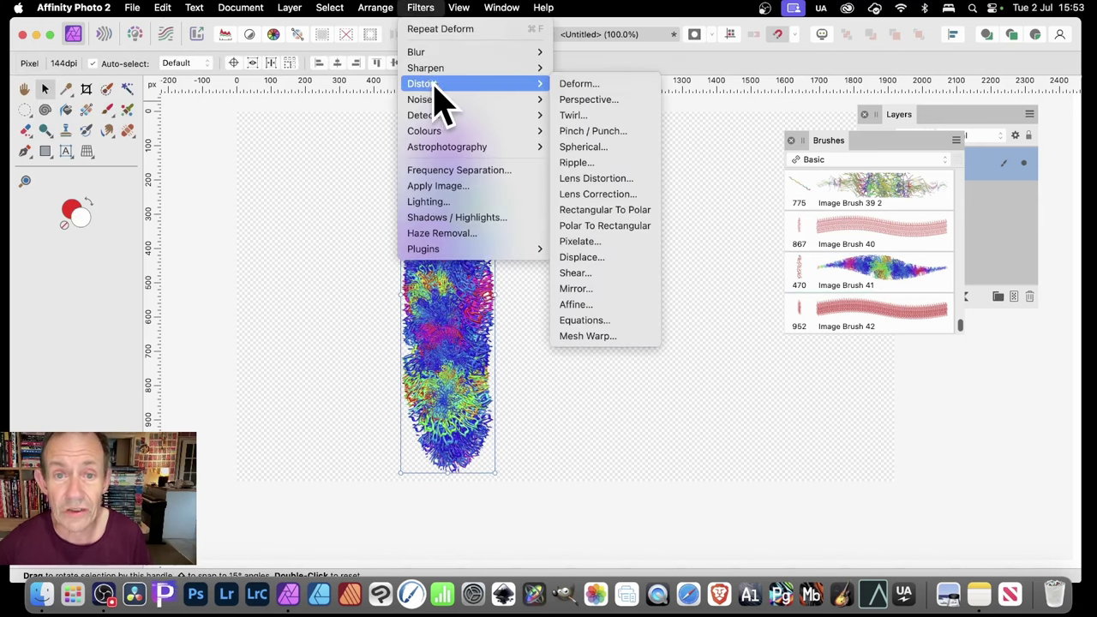
click(630, 84)
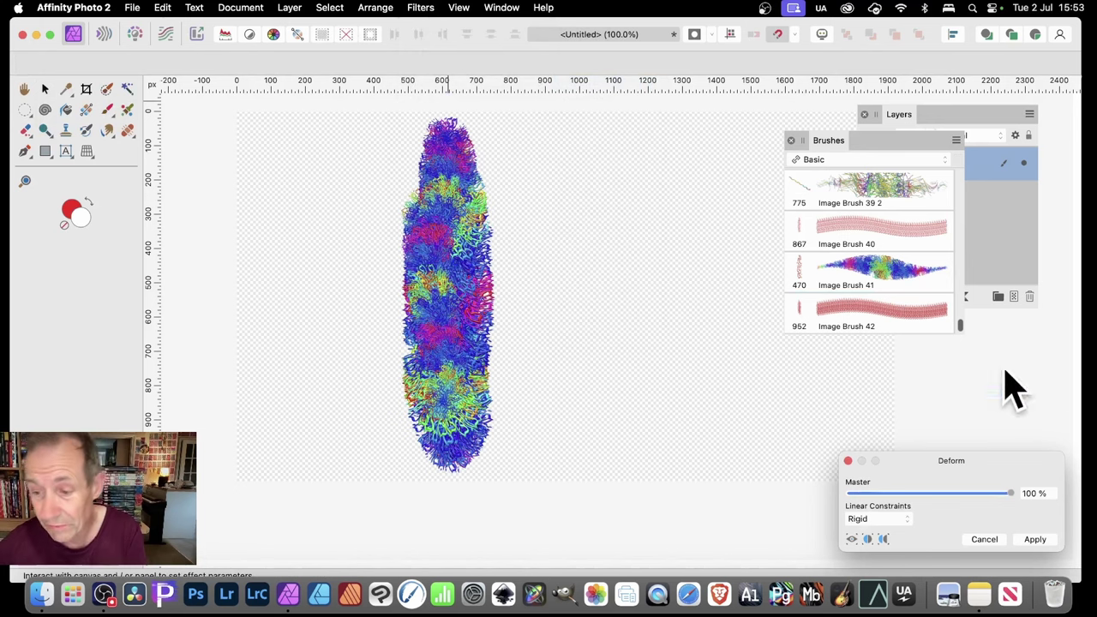
mouse_move(960, 463)
mouse_down()
mouse_move(730, 225)
mouse_move(730, 171)
mouse_up()
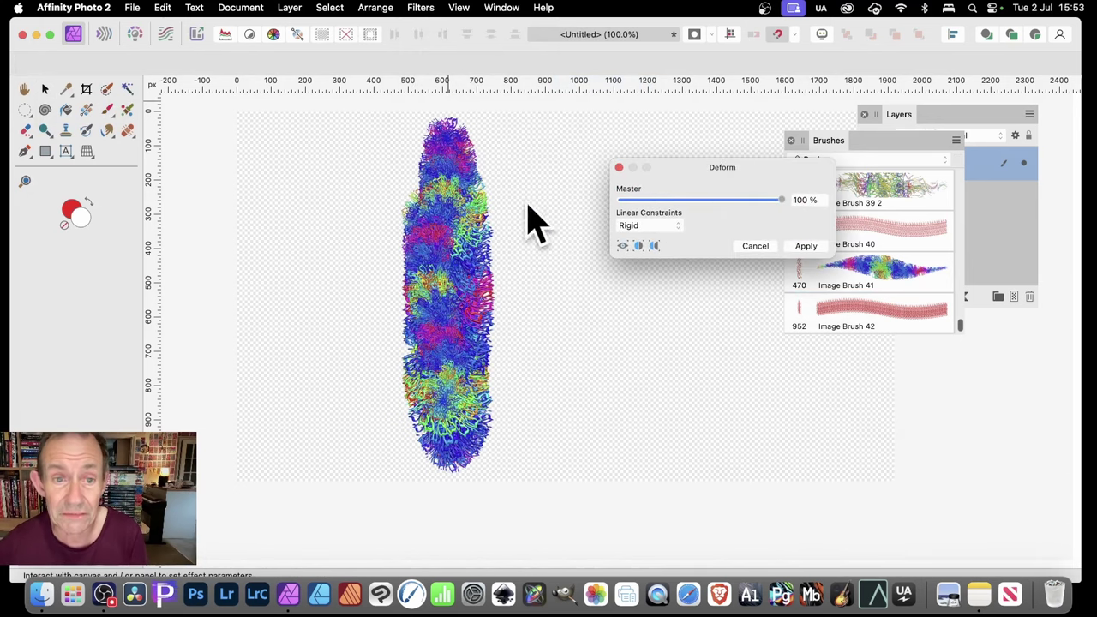
click(443, 137)
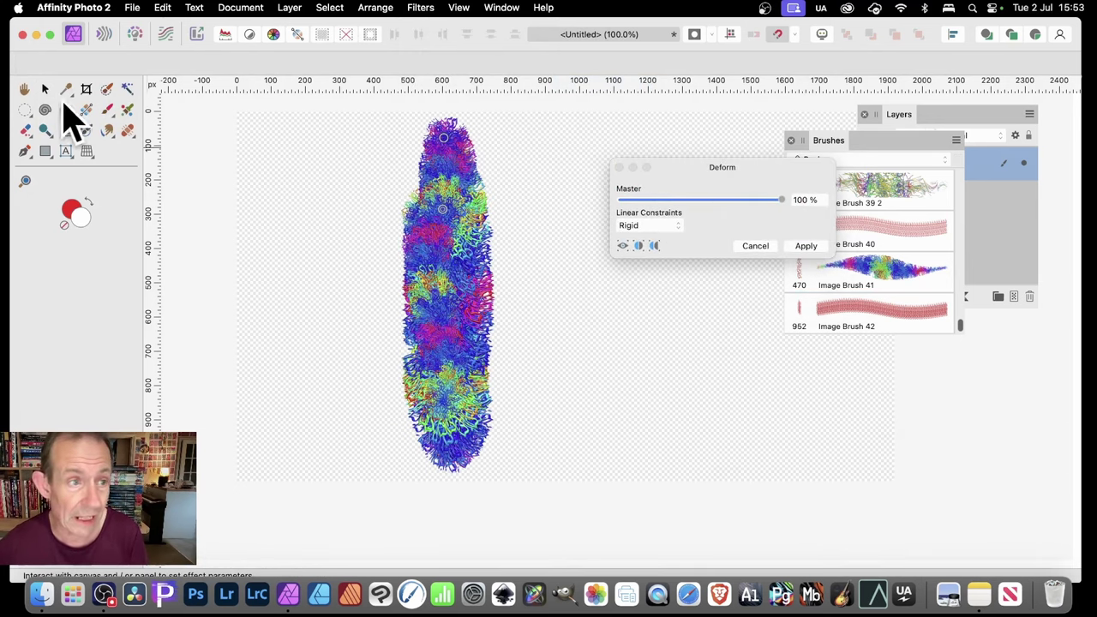
click(756, 246)
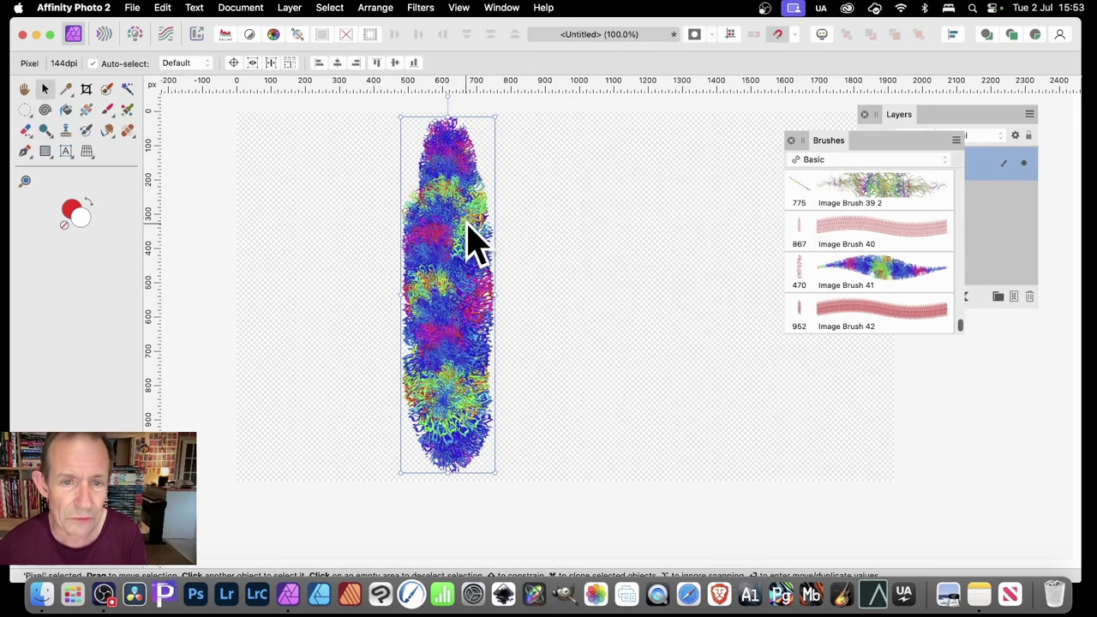
Shift the vertical stroke about 145 px to the right and start a Deform filter with pins spaced down its centre line
drag(473, 238, 522, 237)
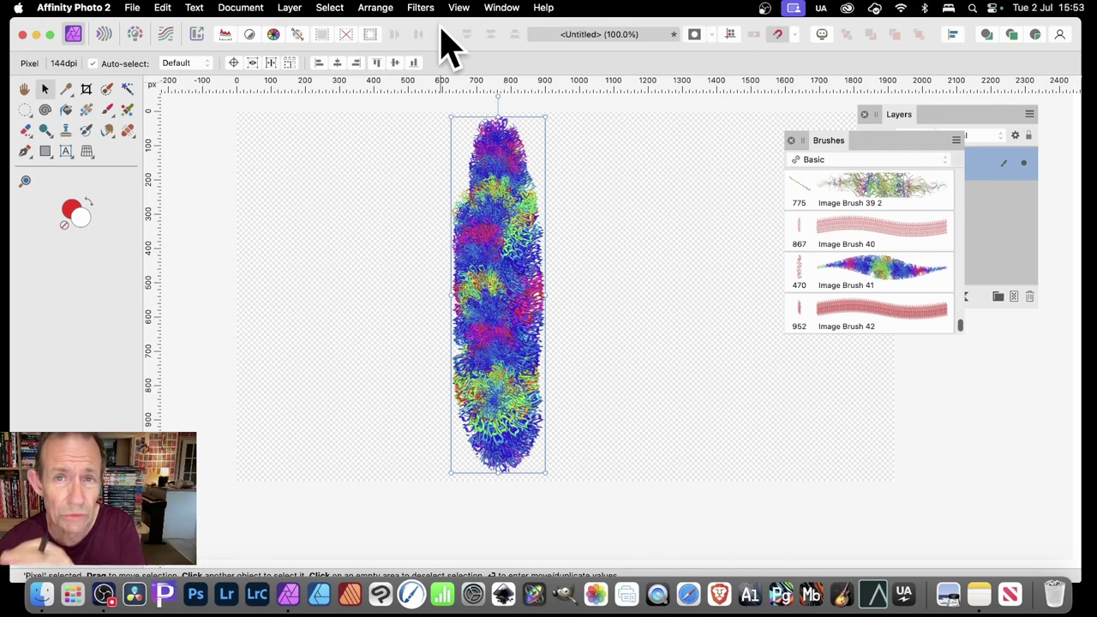
click(421, 7)
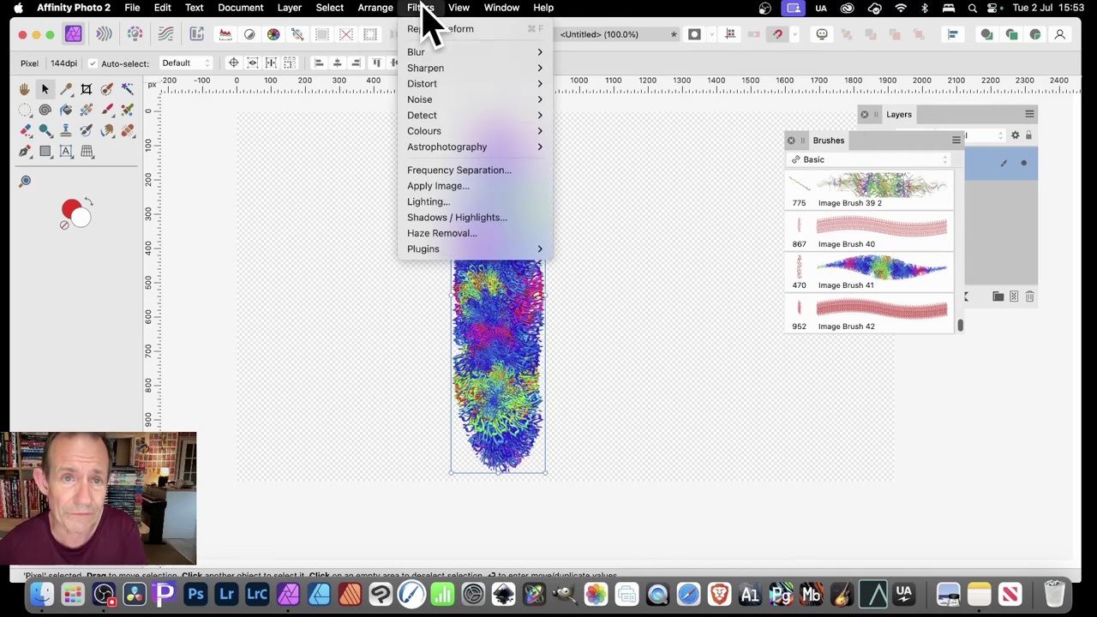
mouse_move(432, 84)
click(606, 86)
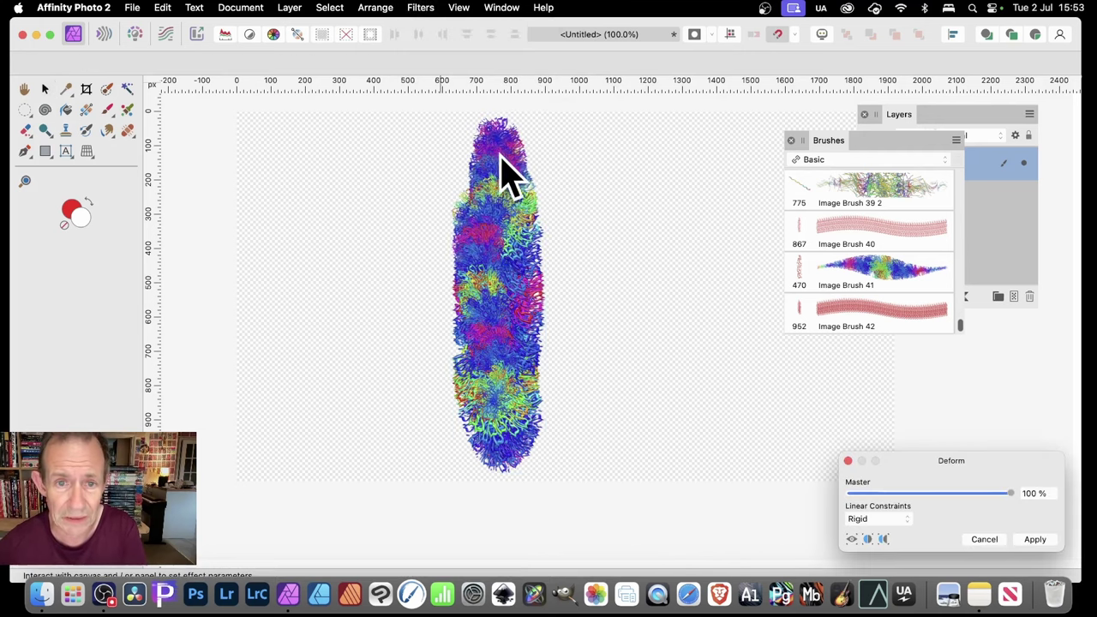
click(495, 151)
click(495, 317)
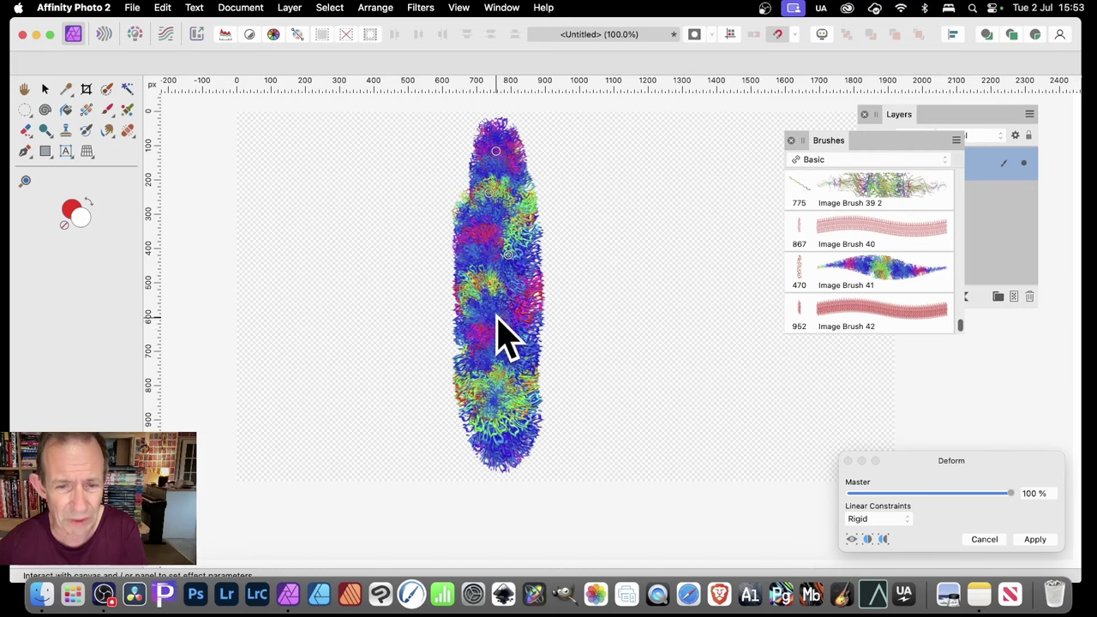
click(497, 368)
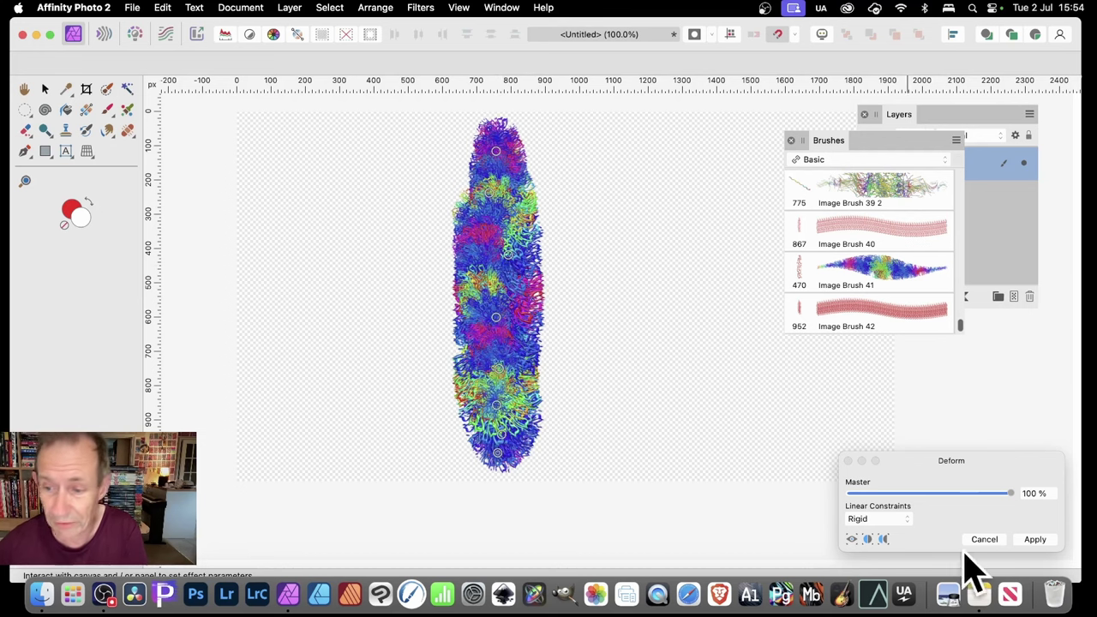
Pull Deform pins outward on both sides of the stroke to form rounded lobes, and raise the pin at its lower tip
drag(496, 152, 402, 156)
mouse_move(485, 196)
mouse_down()
mouse_move(561, 202)
mouse_move(504, 271)
mouse_move(479, 253)
mouse_move(440, 187)
mouse_move(480, 186)
mouse_move(485, 230)
mouse_move(403, 218)
mouse_up()
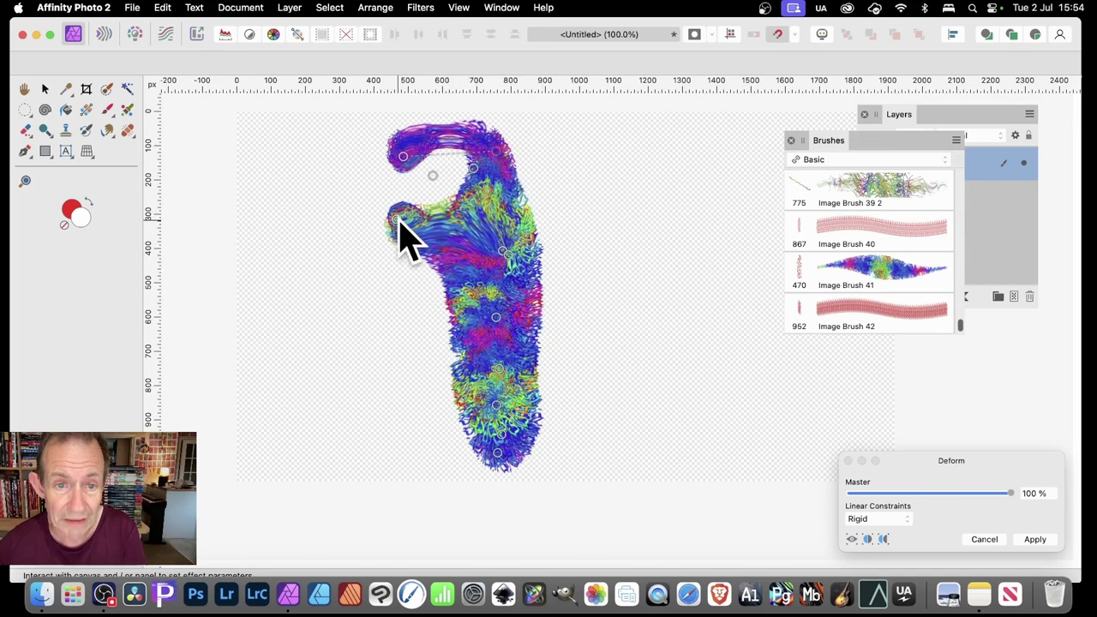
drag(517, 238, 617, 221)
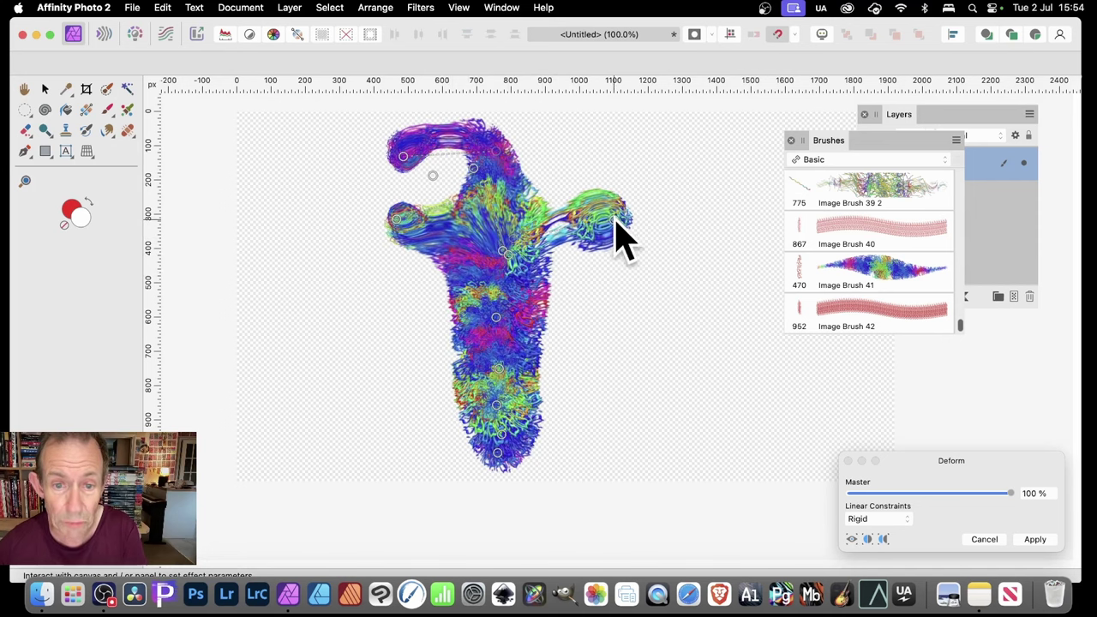
drag(505, 282, 605, 335)
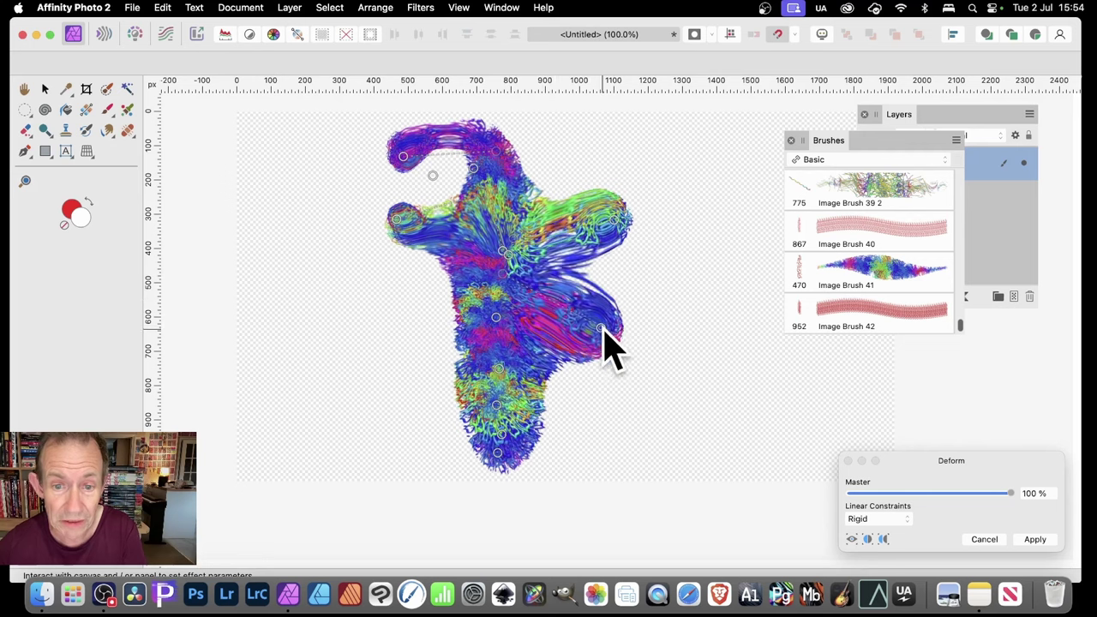
mouse_move(497, 319)
mouse_down()
mouse_move(416, 362)
mouse_move(378, 368)
mouse_up()
mouse_move(497, 407)
mouse_down()
mouse_move(614, 441)
mouse_move(625, 419)
mouse_up()
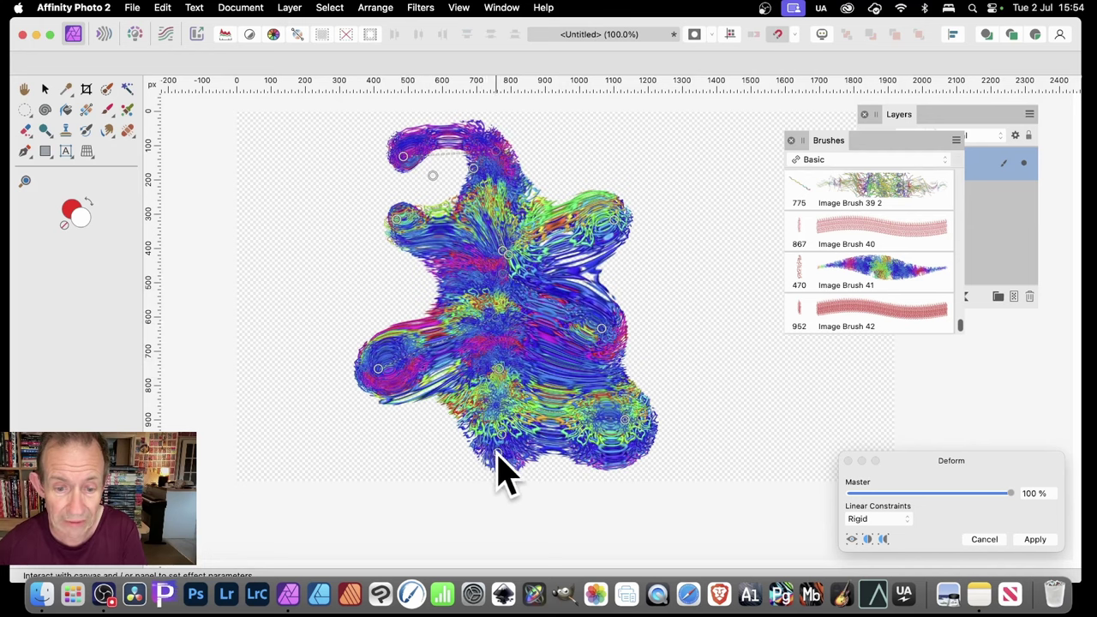
mouse_move(498, 453)
mouse_down()
mouse_move(460, 421)
mouse_move(497, 433)
mouse_move(511, 404)
mouse_up()
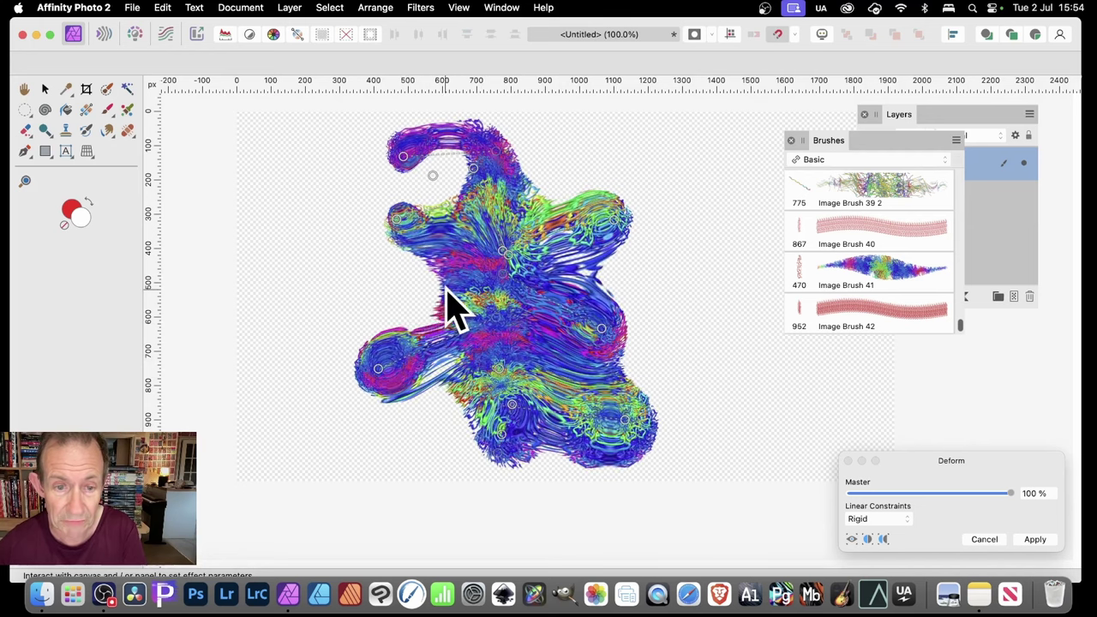
Pinch the middle, upper right and lower left edges of the shape inward with more Deform pins and apply the filter
drag(445, 287, 492, 289)
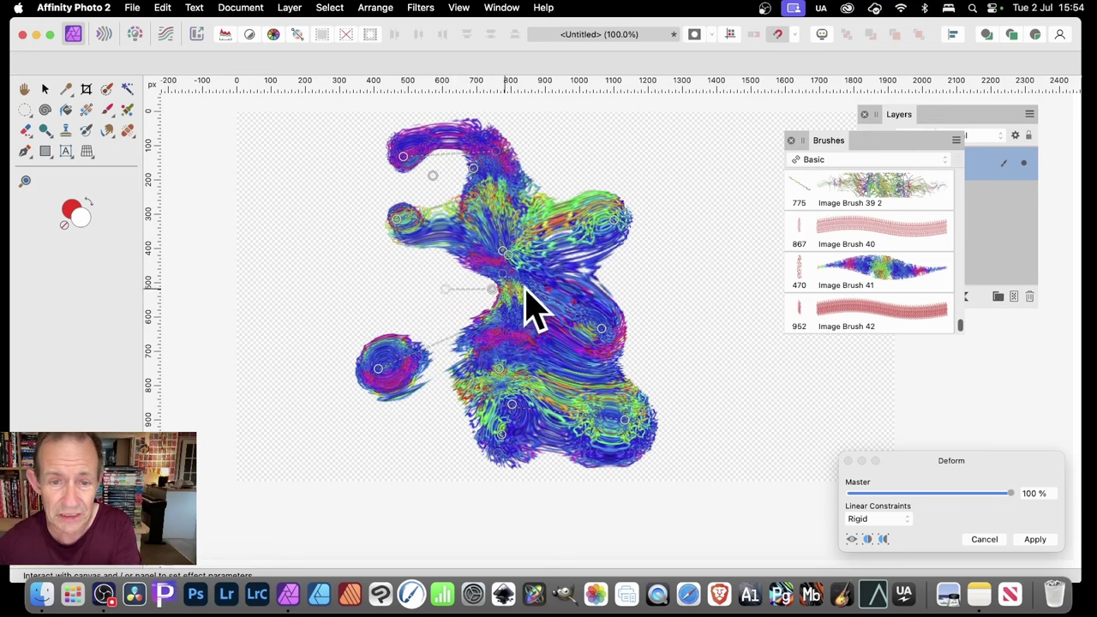
drag(563, 275, 631, 271)
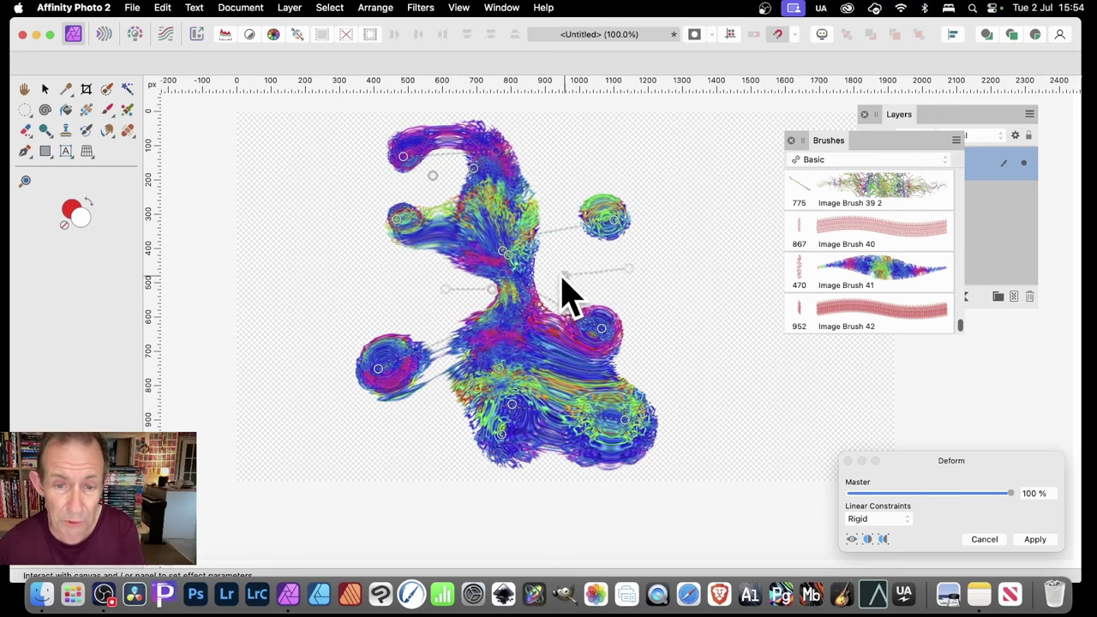
drag(564, 275, 553, 276)
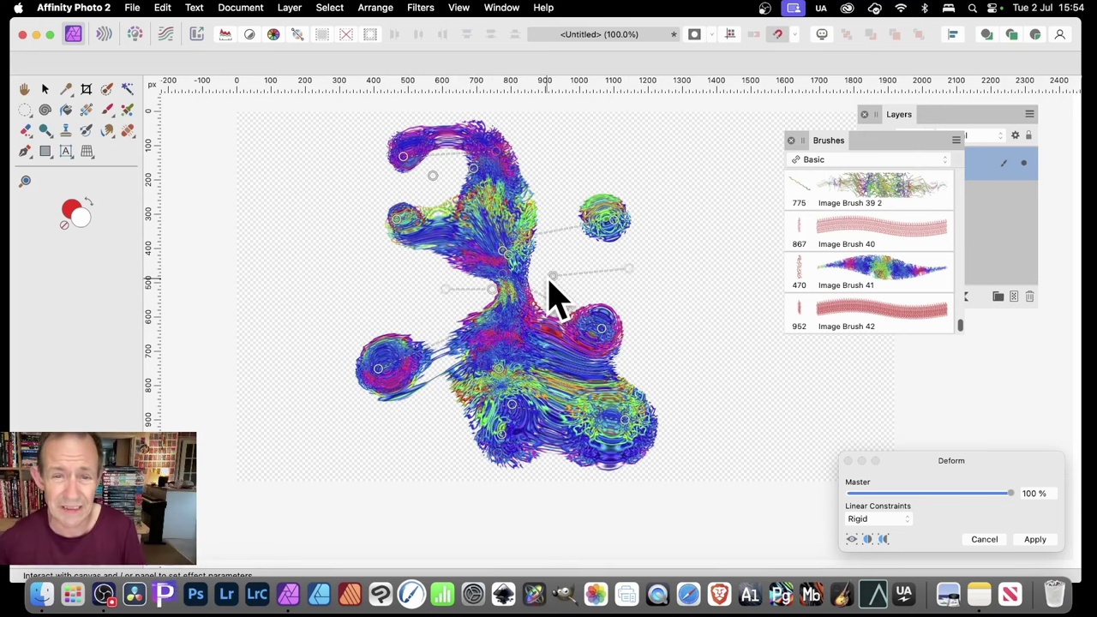
drag(549, 169, 490, 200)
drag(436, 412, 493, 397)
click(1035, 541)
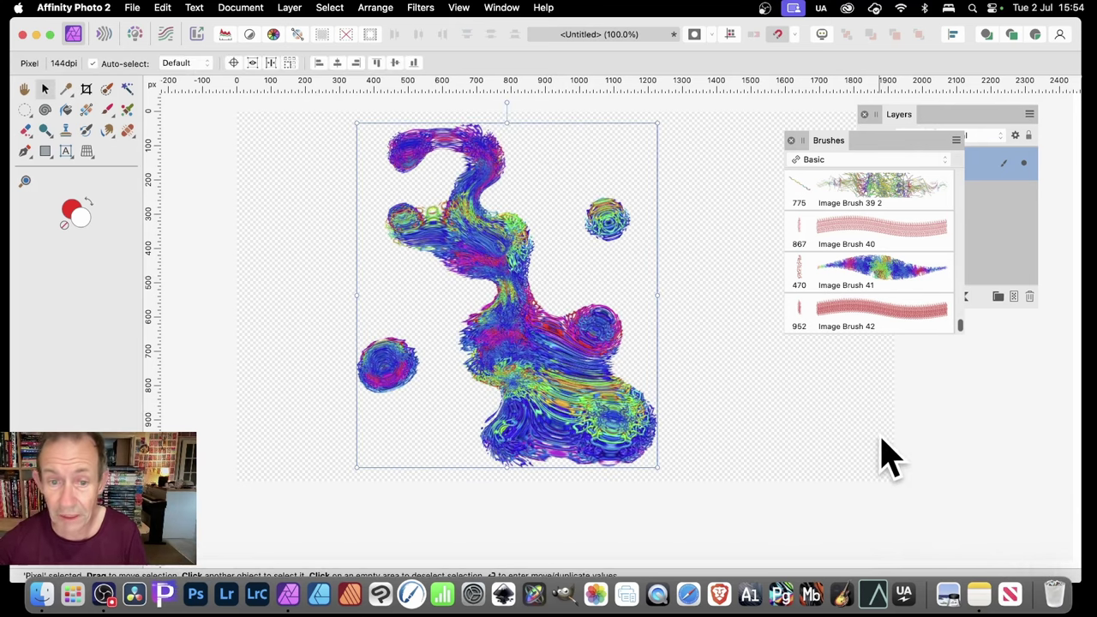
Move the deformed artwork to the canvas's left edge and create a new brush from the selection
mouse_move(512, 347)
mouse_down()
mouse_move(461, 291)
mouse_move(379, 296)
mouse_up()
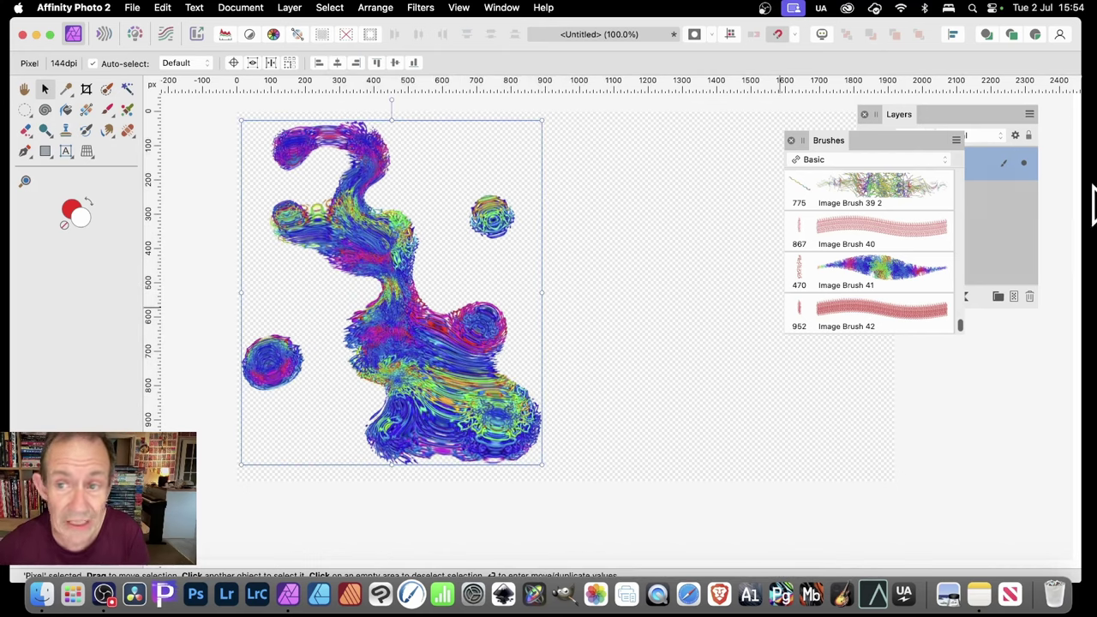
click(957, 139)
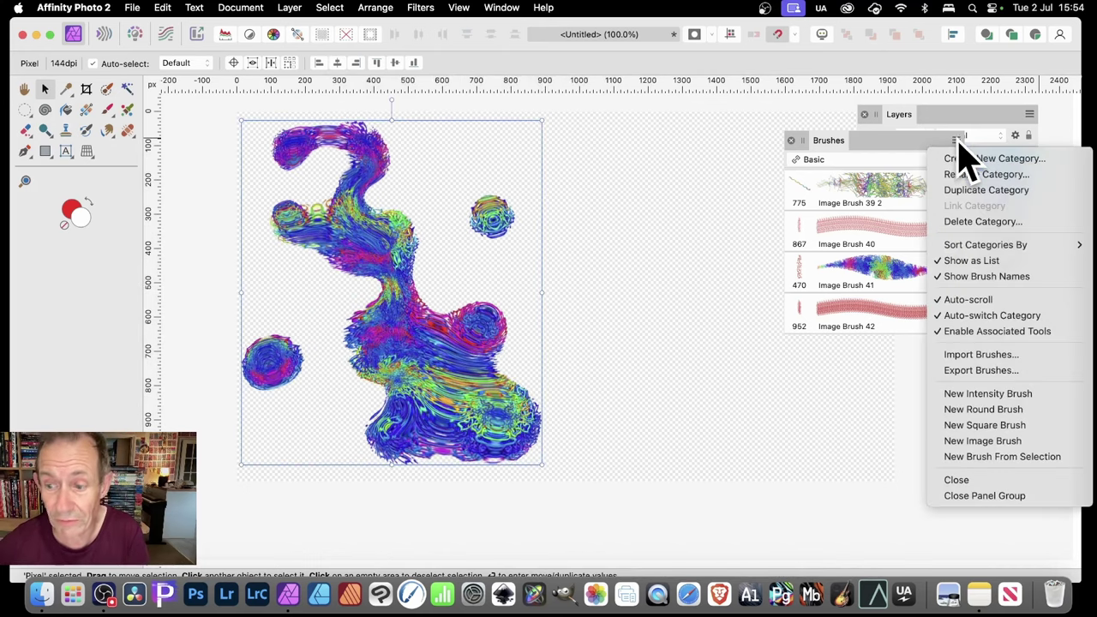
click(1007, 456)
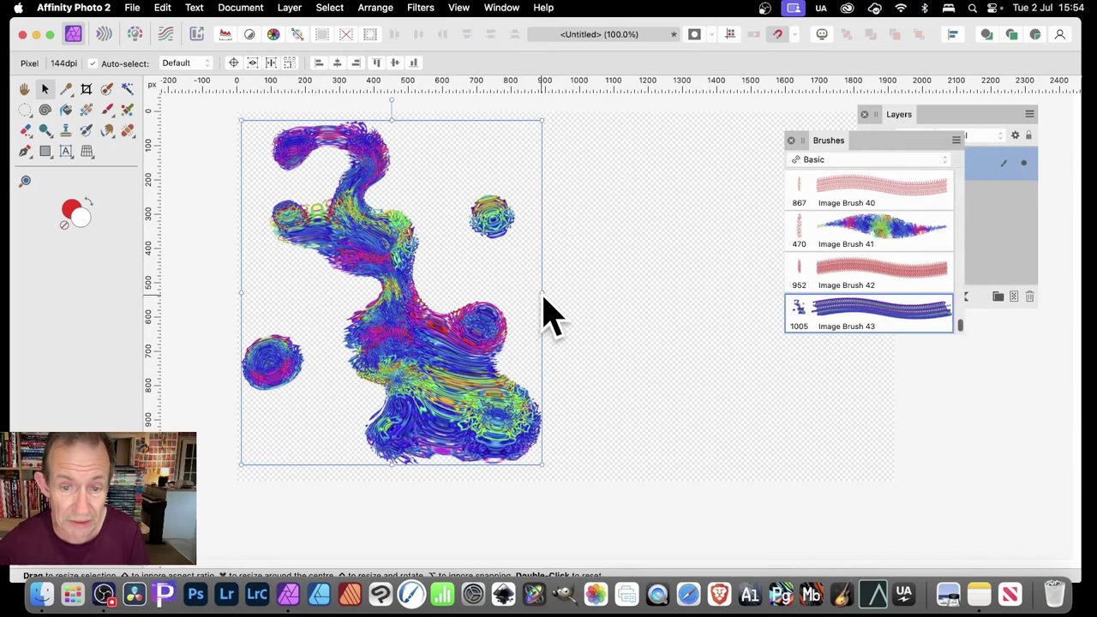
Narrow the deformed artwork horizontally to about 640 px wide, and undo the trial duplicate placed beside it
drag(542, 294, 463, 297)
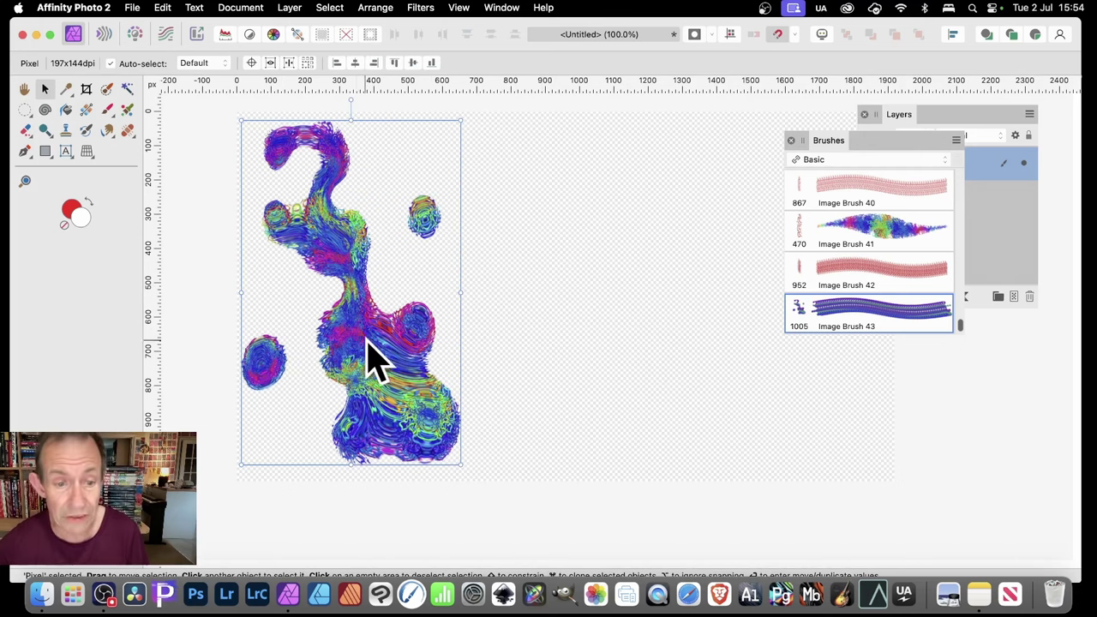
alt+drag(377, 360, 418, 355)
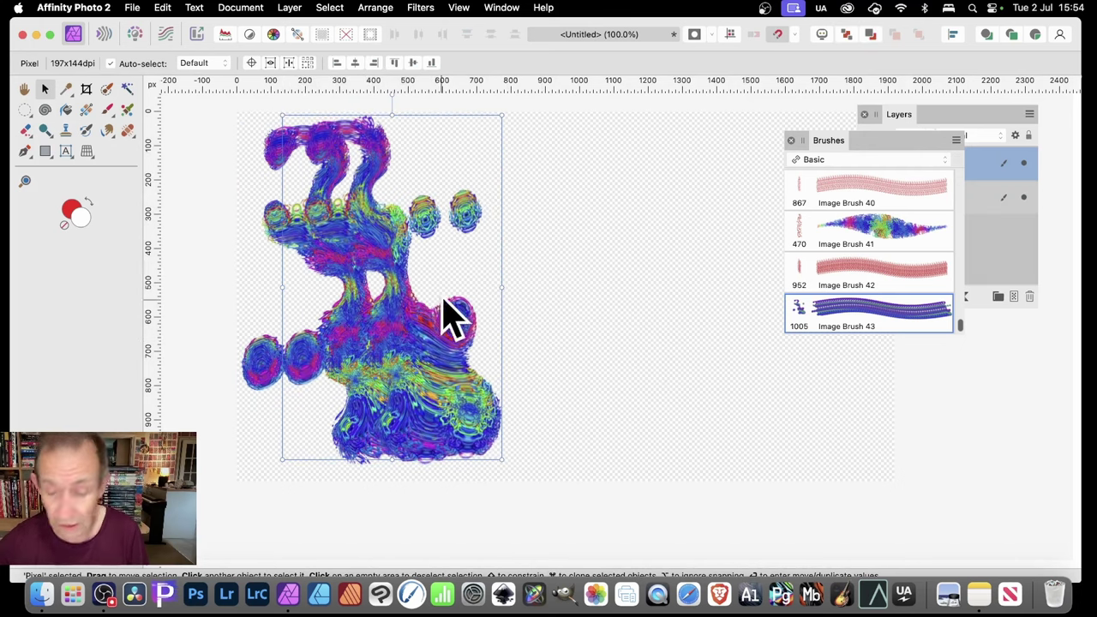
key(super+z)
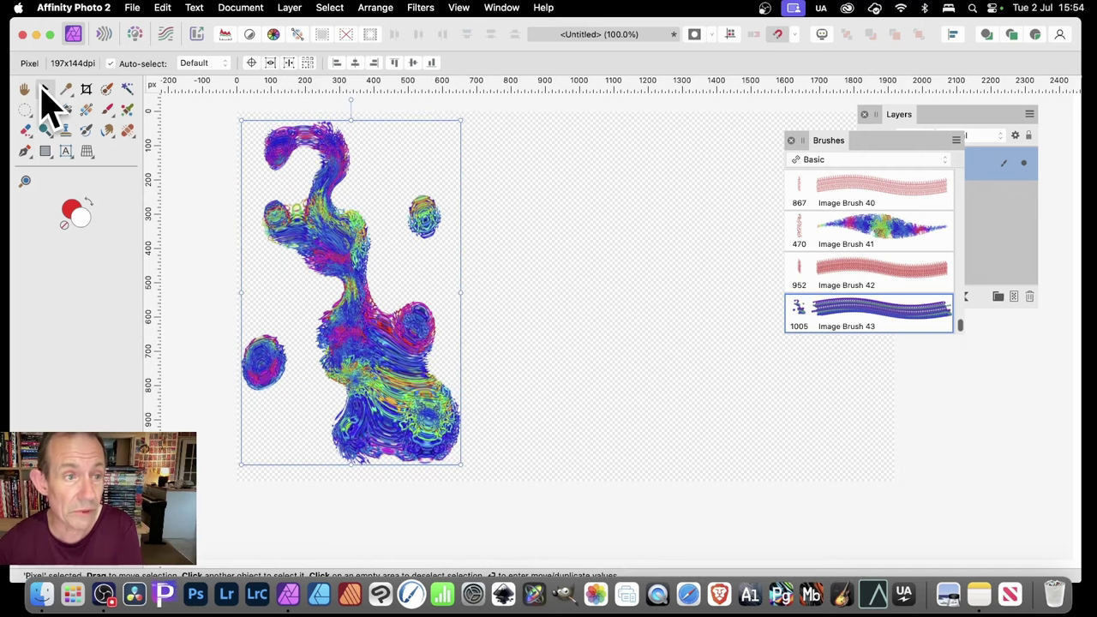
Open Move / Duplicate for the artwork, load the previous settings with a 166 px horizontal offset, and enable Duplicate with 11 copies
key(Return)
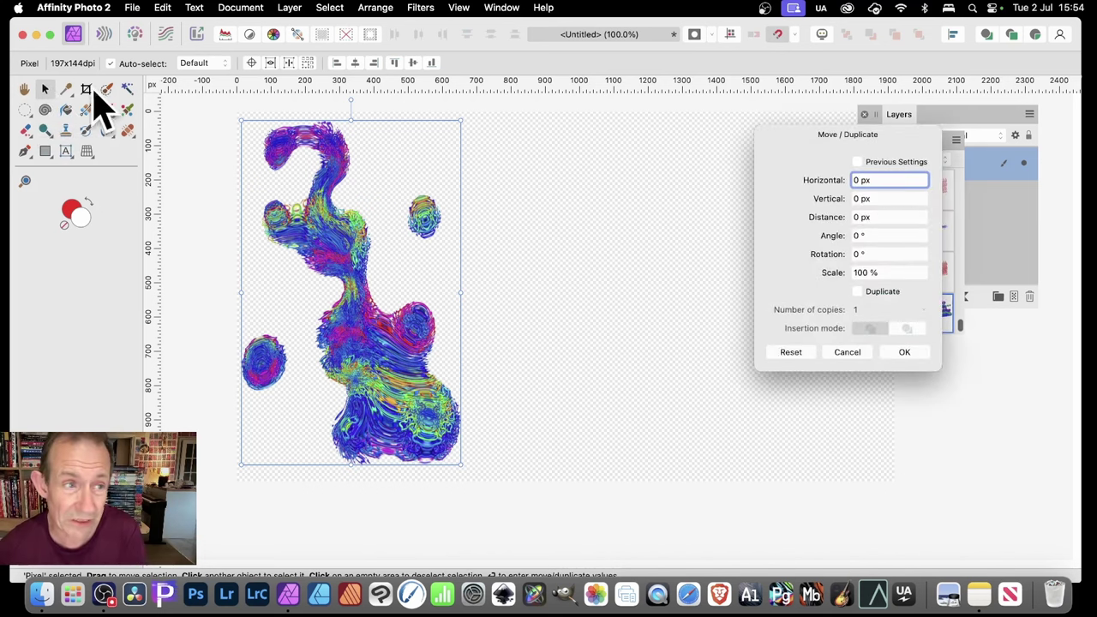
drag(862, 144, 721, 162)
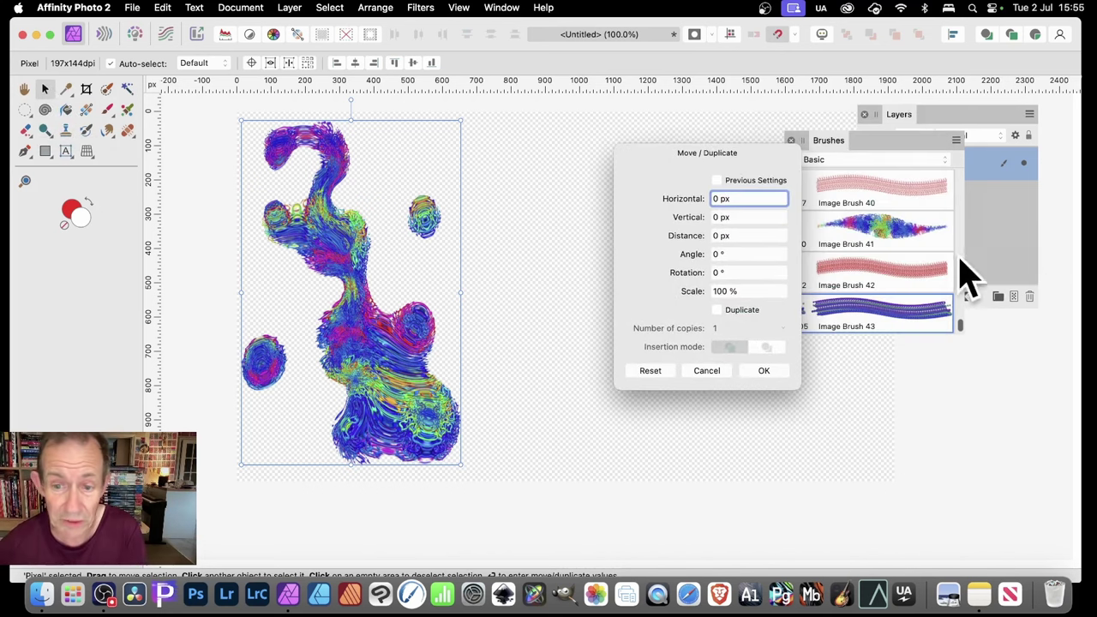
click(717, 310)
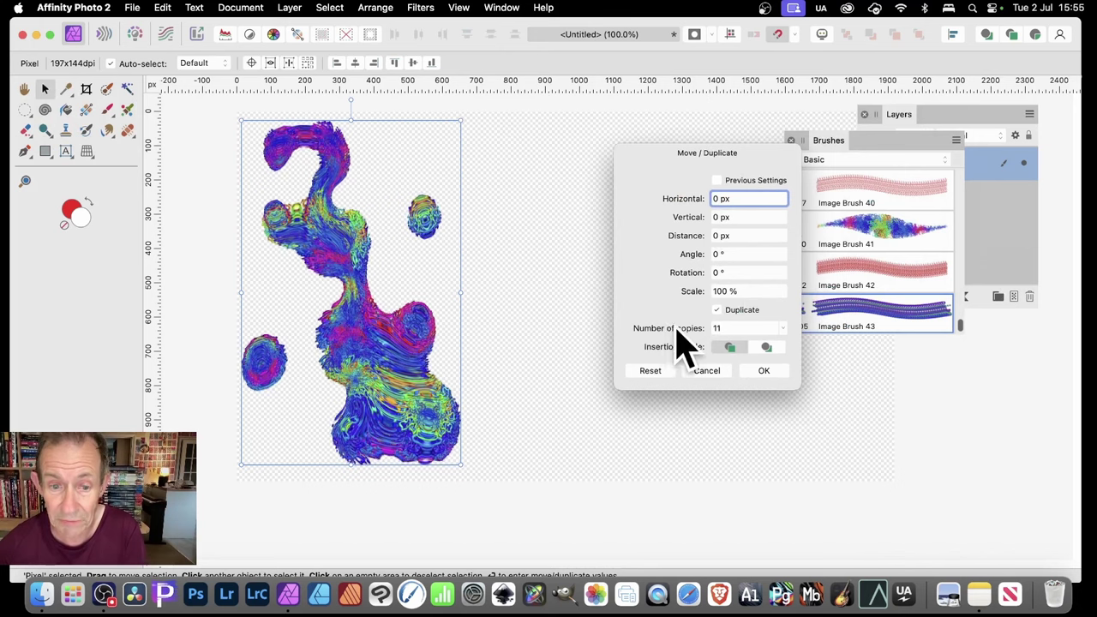
mouse_move(679, 218)
mouse_down()
mouse_move(724, 215)
mouse_move(694, 206)
mouse_up()
click(717, 311)
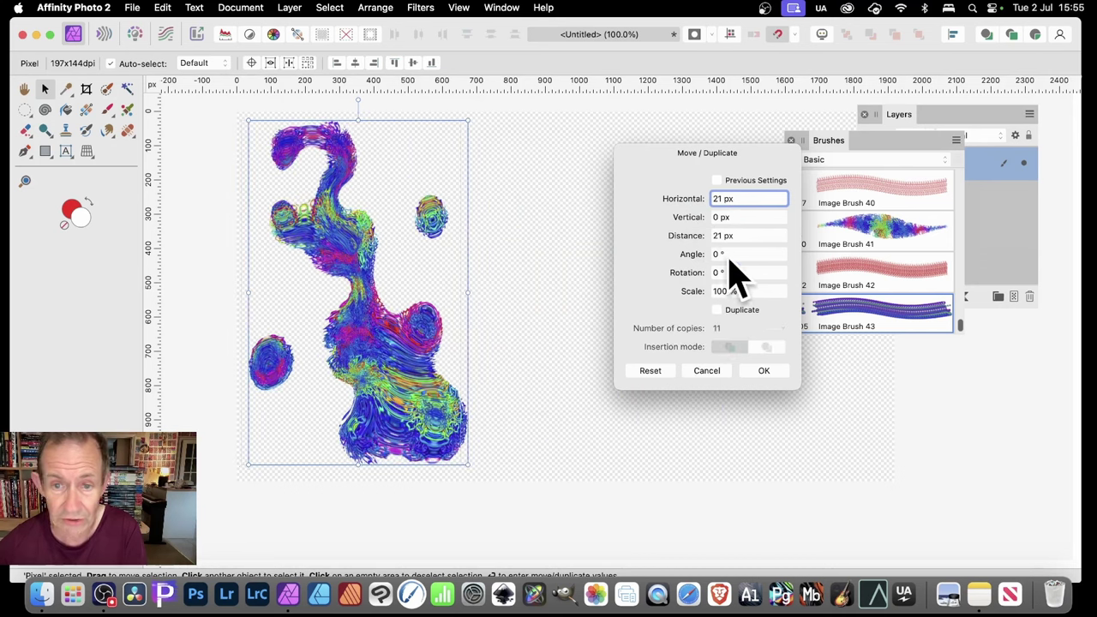
click(718, 181)
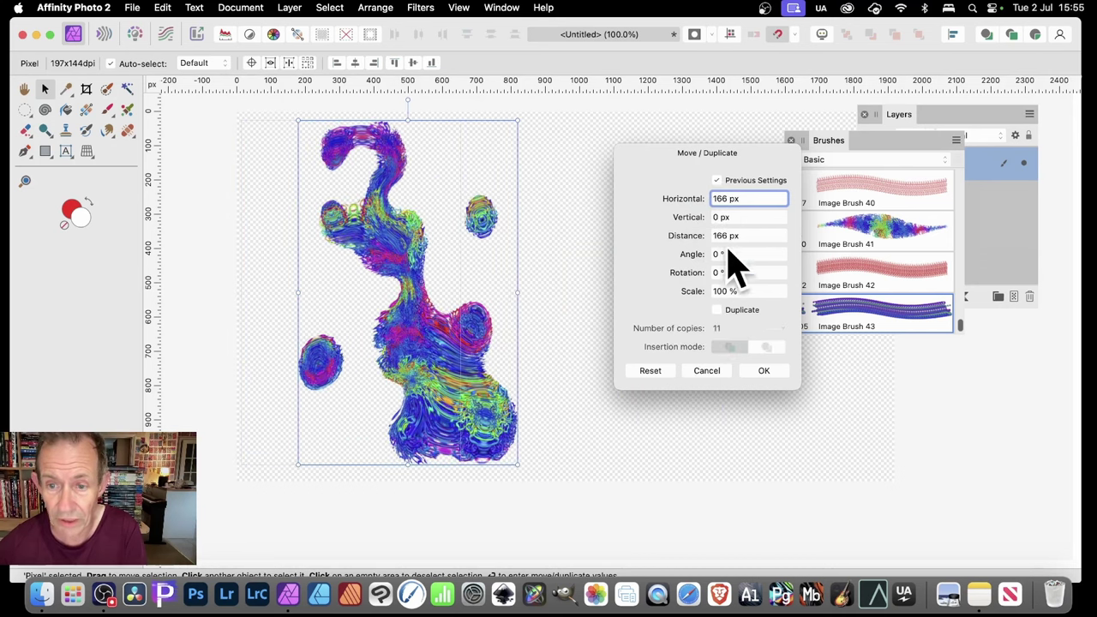
click(718, 311)
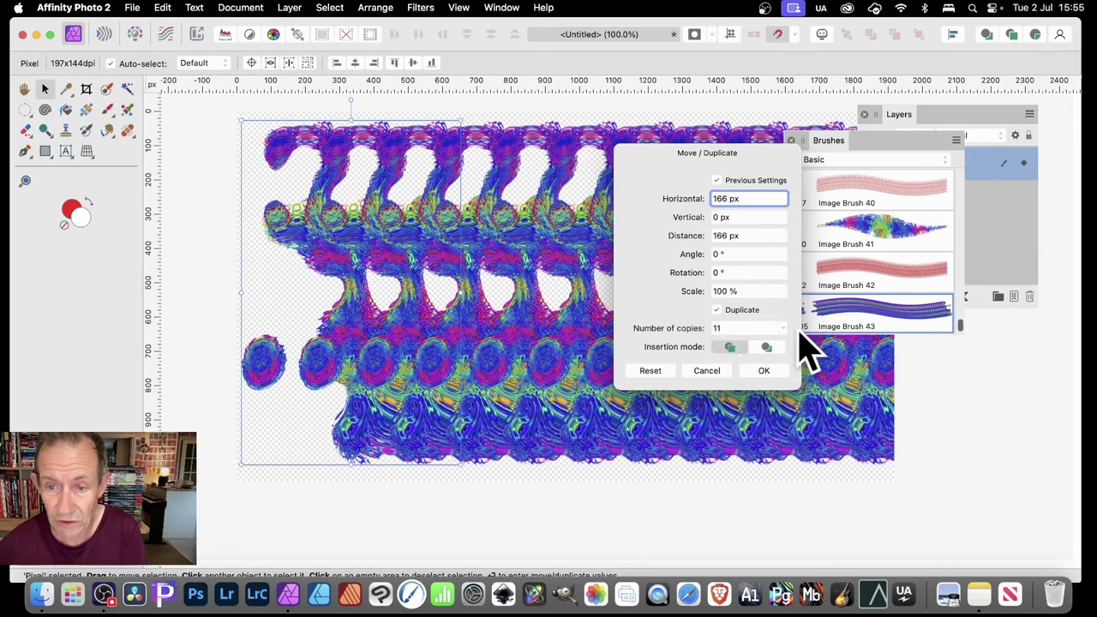
Preview a single copy while reducing the horizontal offset to 128 px, and raise the number of copies to 10
click(746, 328)
text(1)
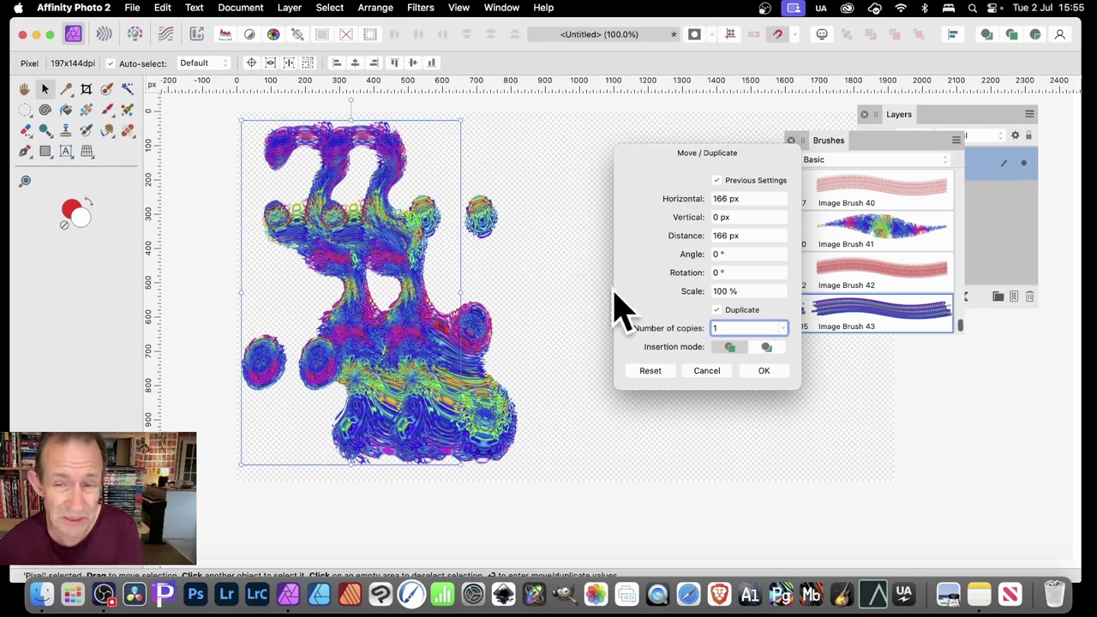
scroll(692, 201, up, 3)
drag(693, 201, 664, 206)
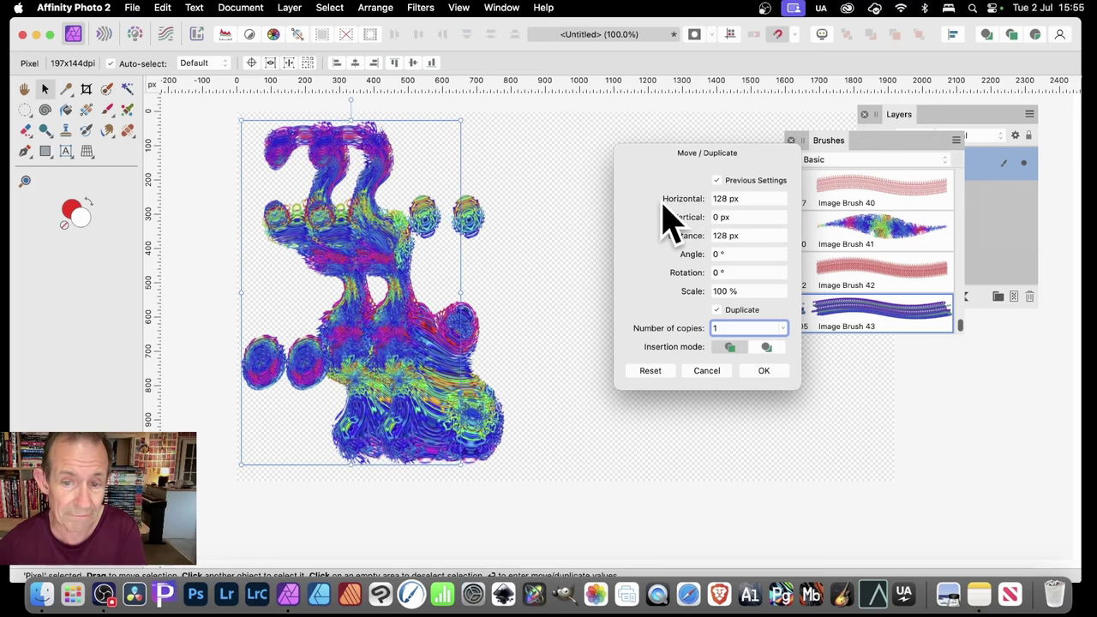
drag(656, 334, 666, 326)
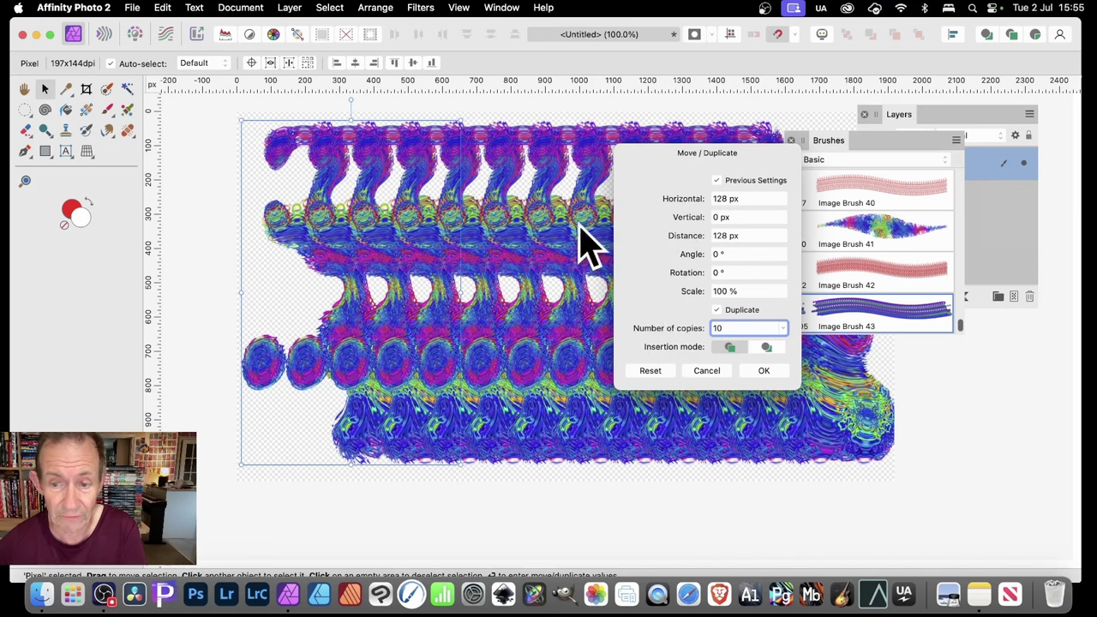
Apply the Move / Duplicate with 10 copies, and select all the resulting pixel layers
click(766, 371)
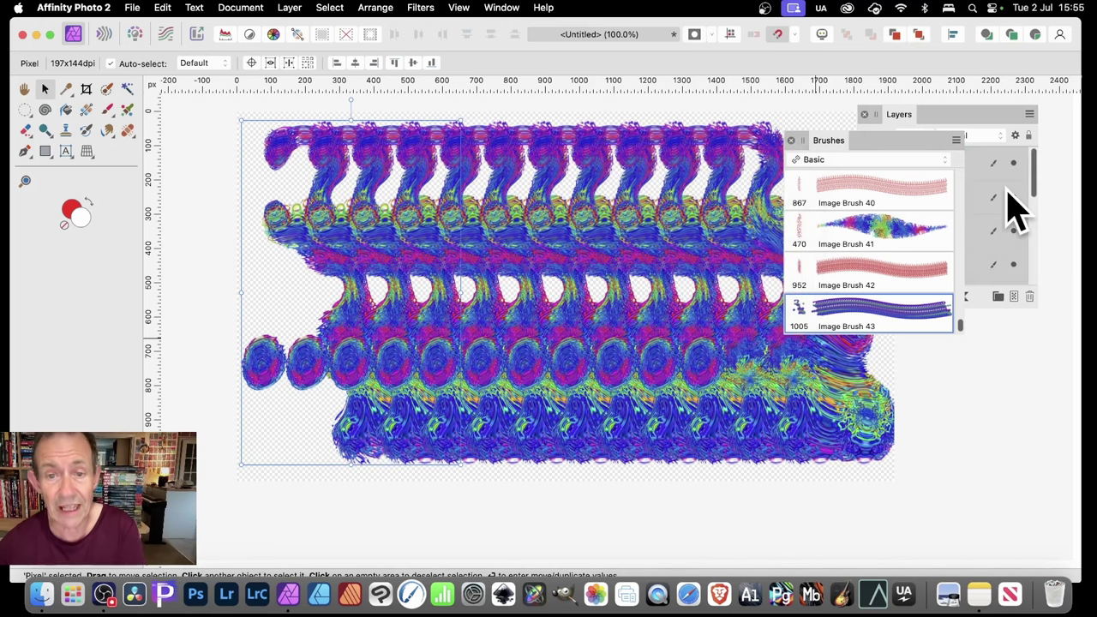
click(964, 146)
click(954, 199)
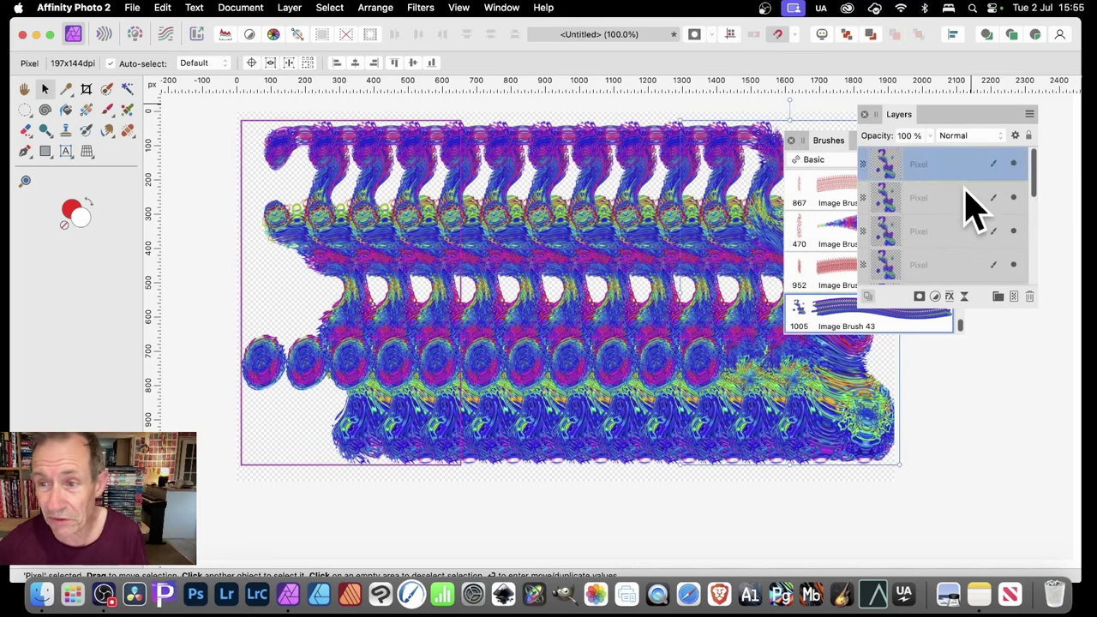
scroll(977, 218, down, 5)
shift+click(930, 265)
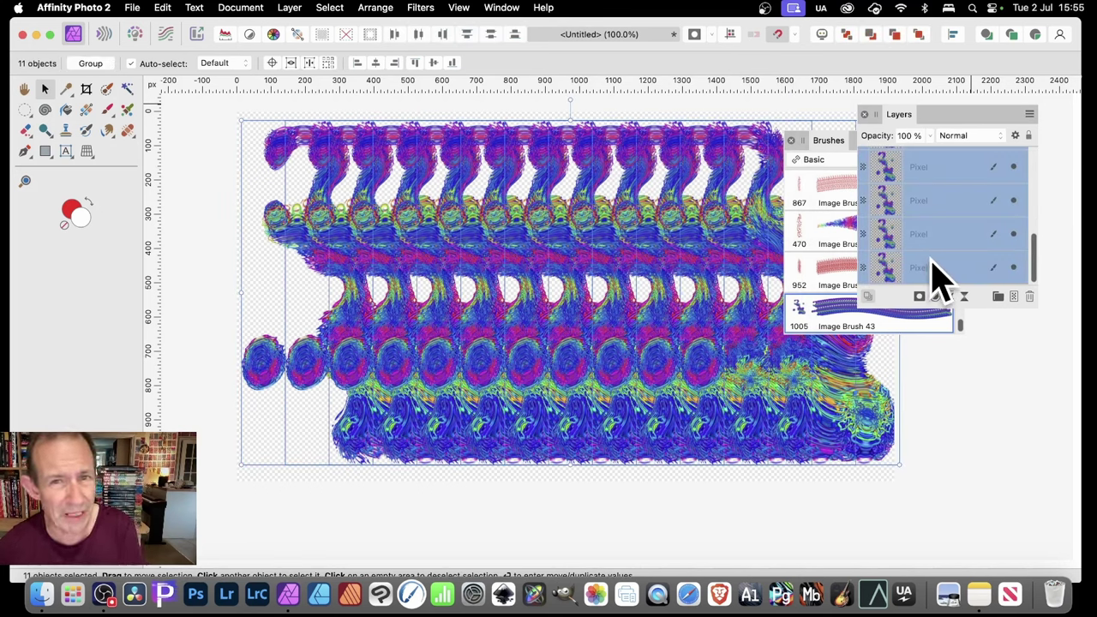
Group the selected layers, and convert the group to one pixel layer with Rasterise & Trim
right_click(925, 176)
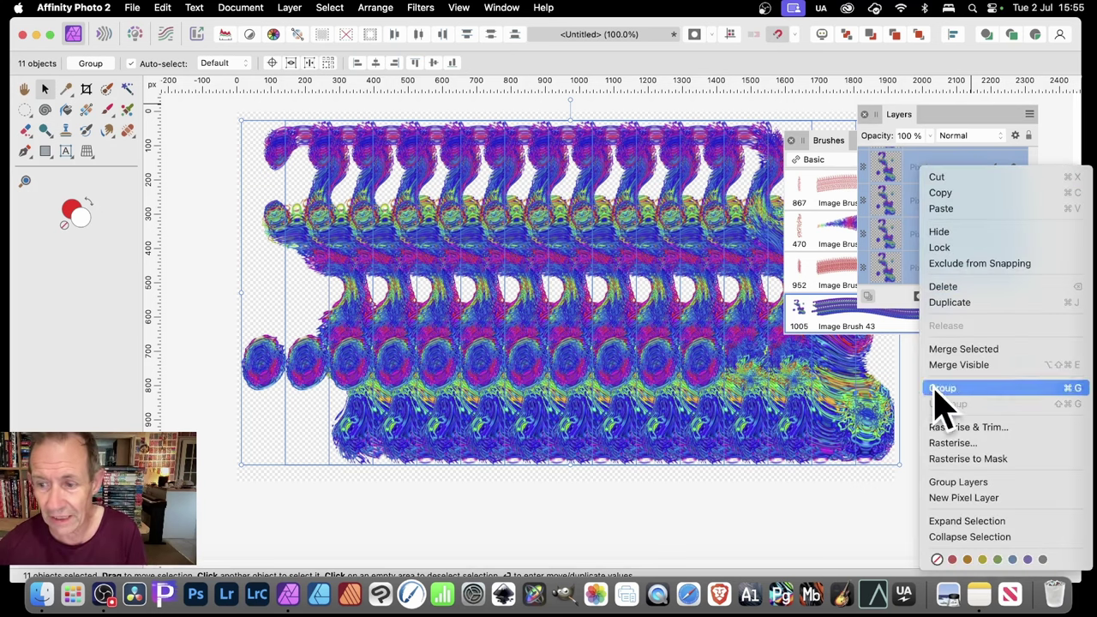
click(943, 397)
right_click(931, 167)
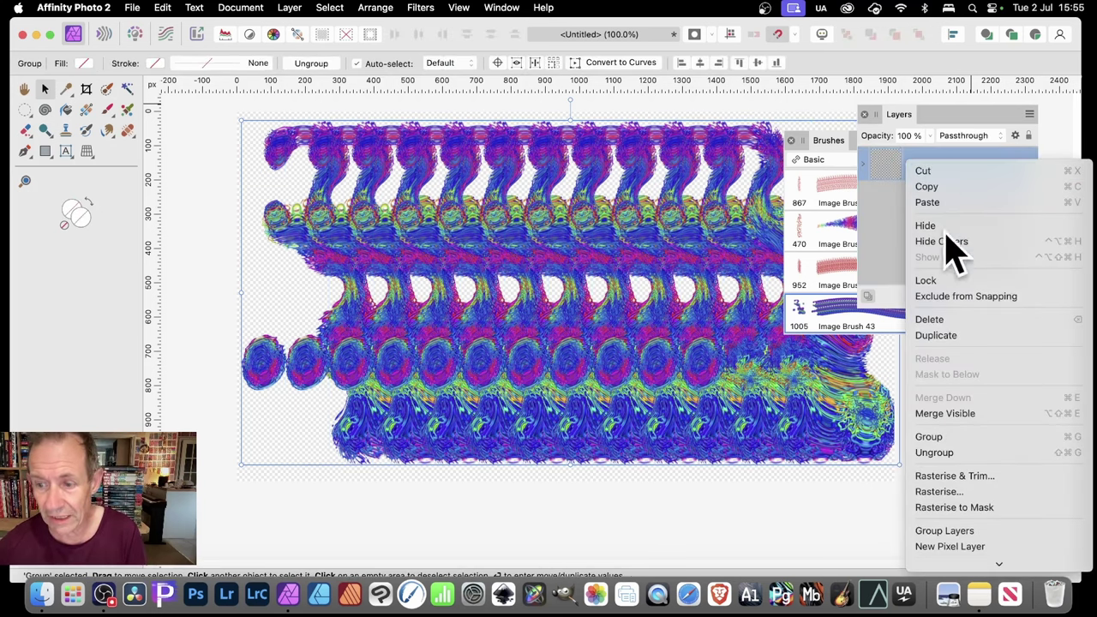
click(920, 476)
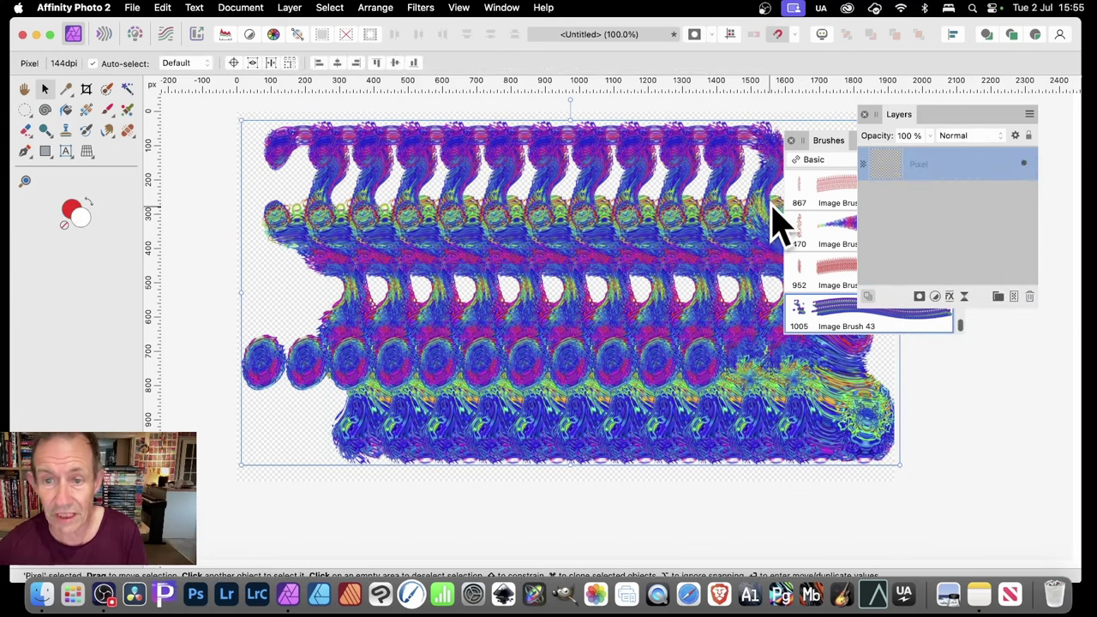
Try repeating the last Deform filter on the rasterised pattern, and undo it
click(420, 8)
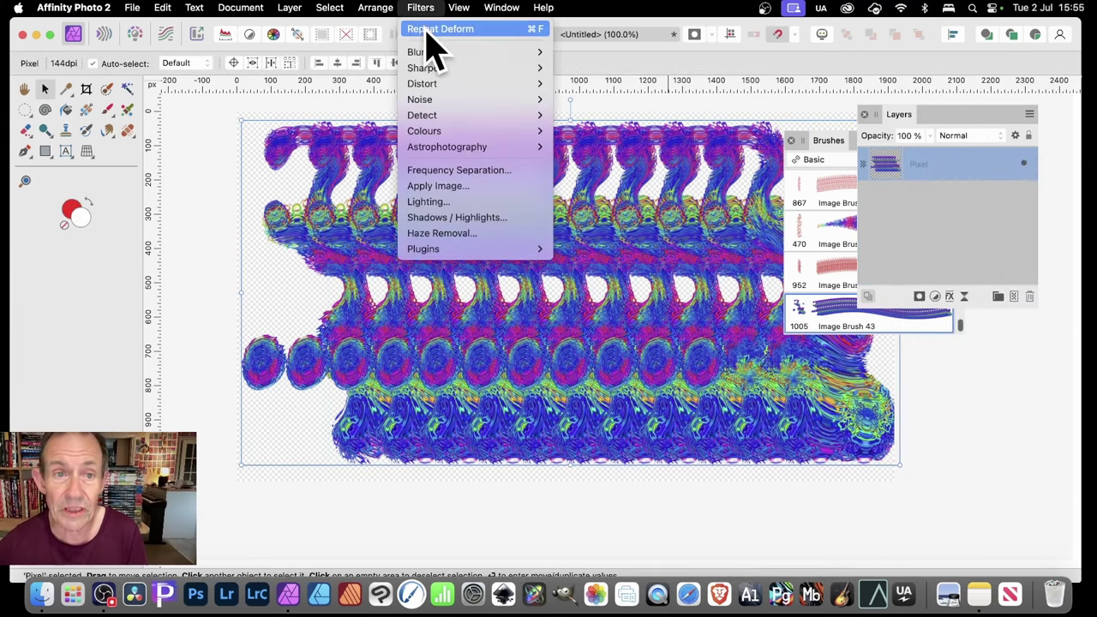
click(428, 31)
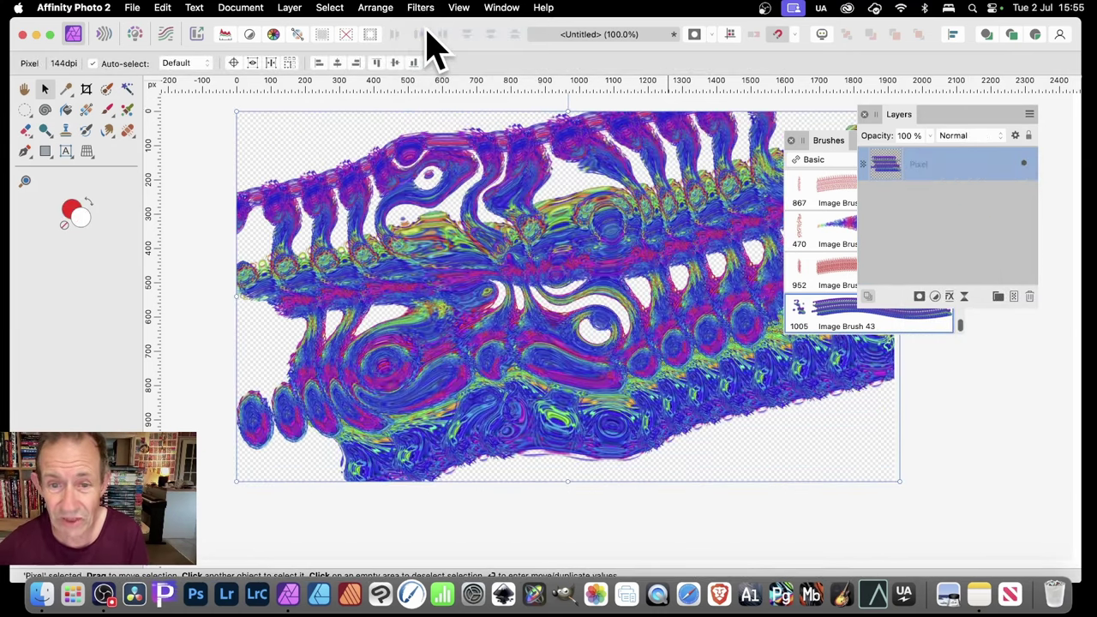
key(super+z)
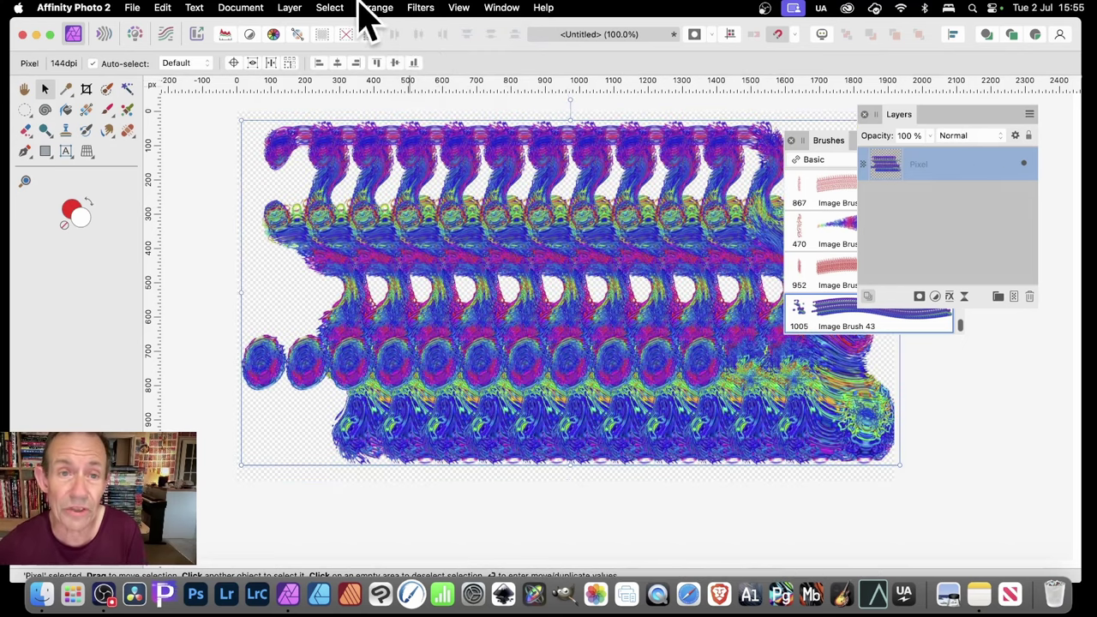
click(420, 8)
mouse_move(497, 84)
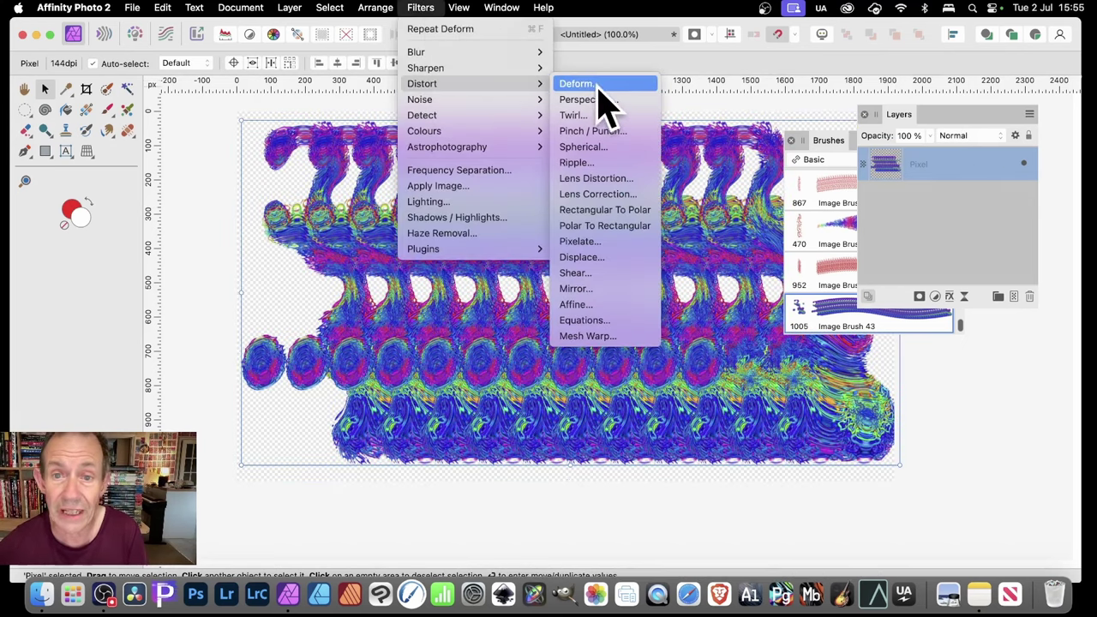
click(721, 308)
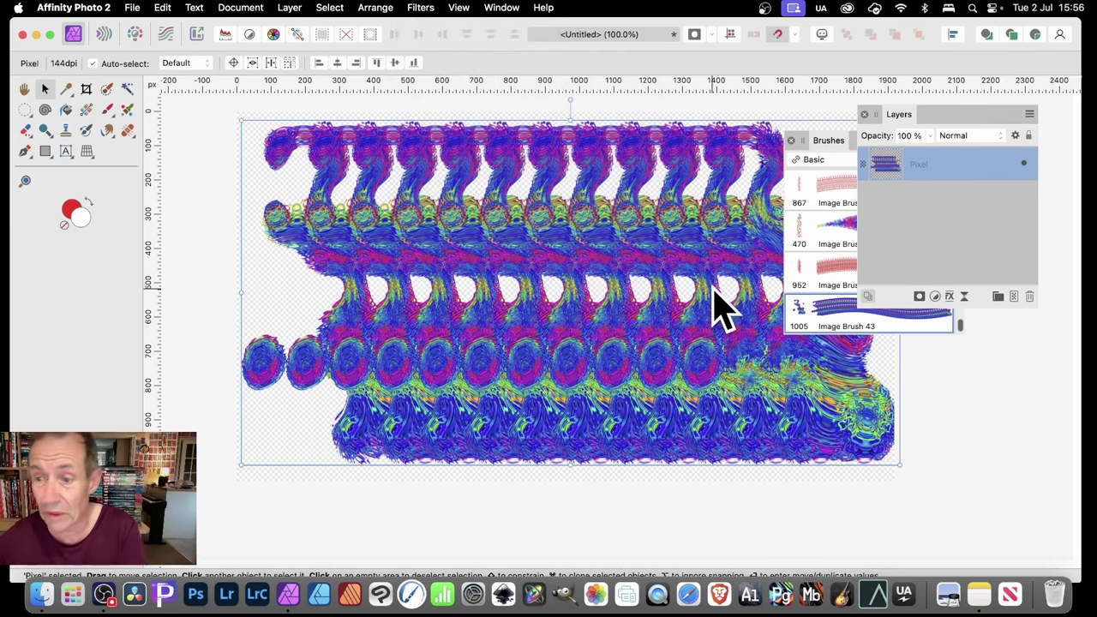
Add a 3D layer effect to the rasterised pattern with a radius of about 7.8 px
click(949, 297)
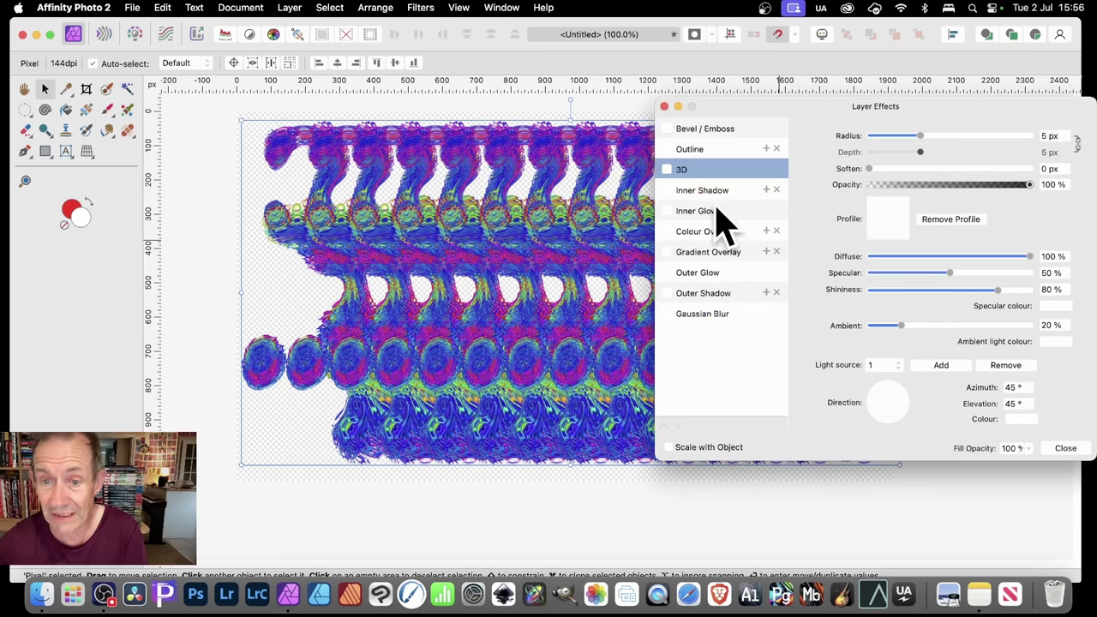
click(667, 169)
click(667, 170)
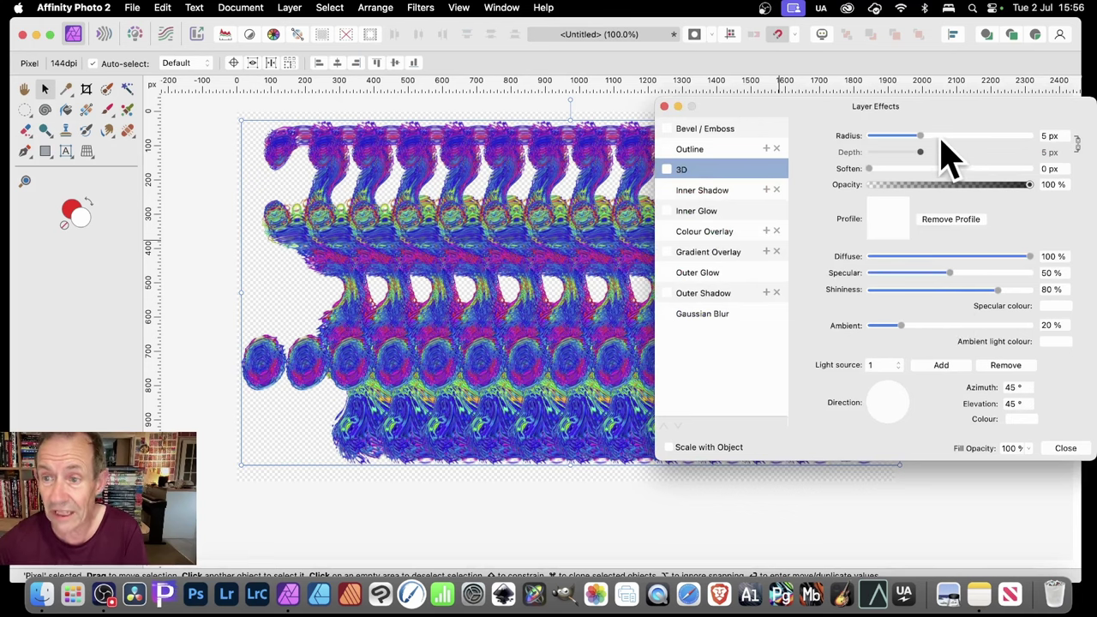
mouse_move(941, 140)
mouse_down()
mouse_move(952, 135)
mouse_move(933, 135)
mouse_up()
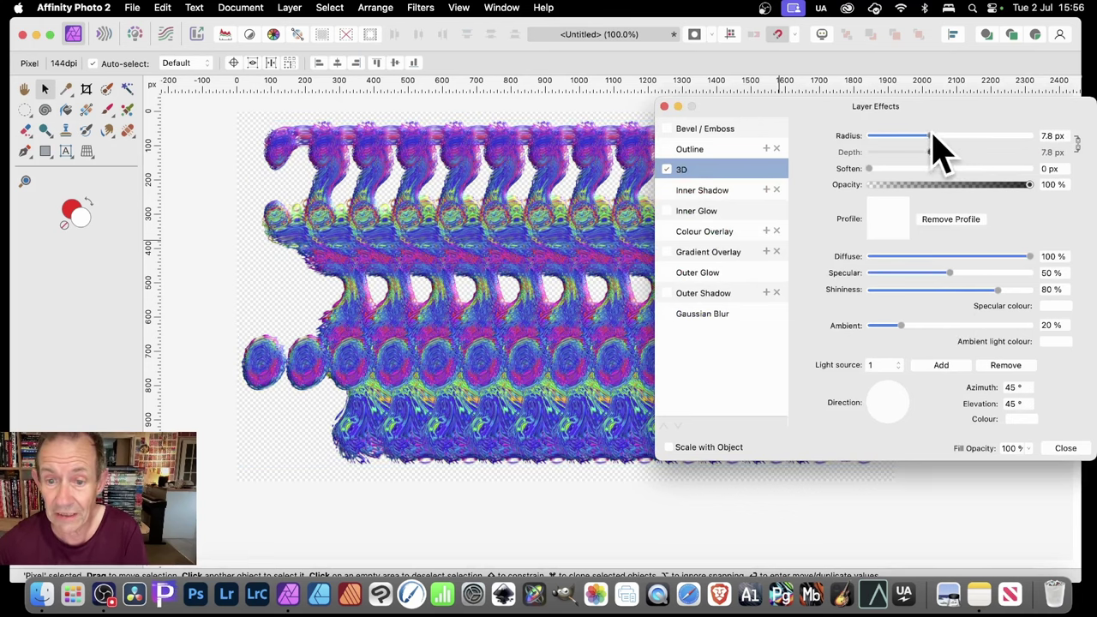
Add an Outer Shadow to the pattern with radius about 19.3 px, offset about 18.9 px and intensity about 59 %
click(690, 293)
drag(883, 168, 966, 204)
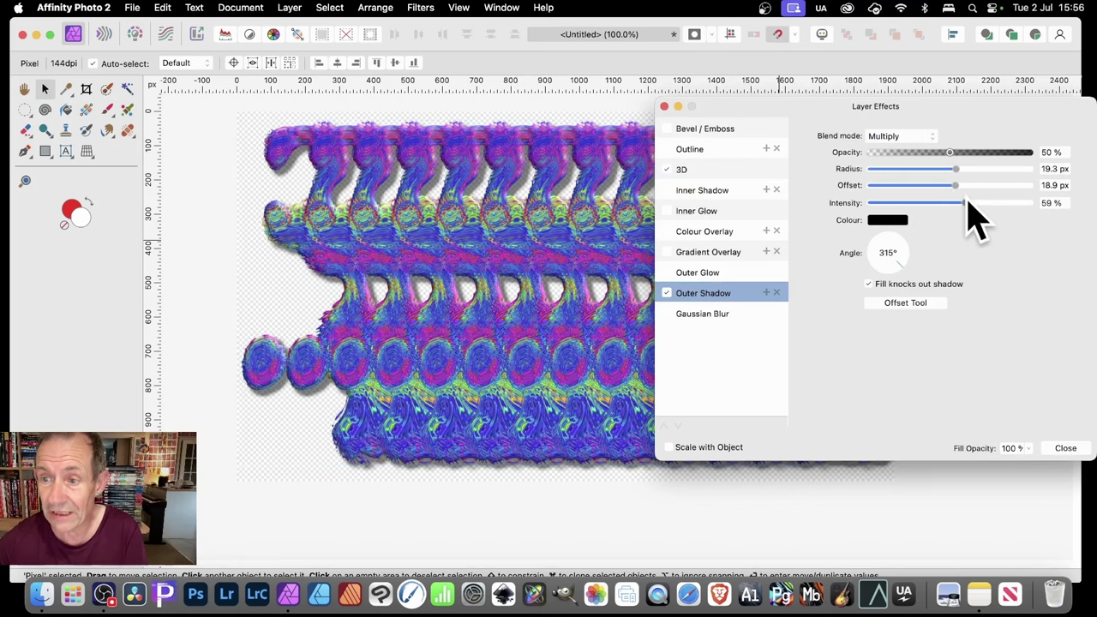
click(1064, 448)
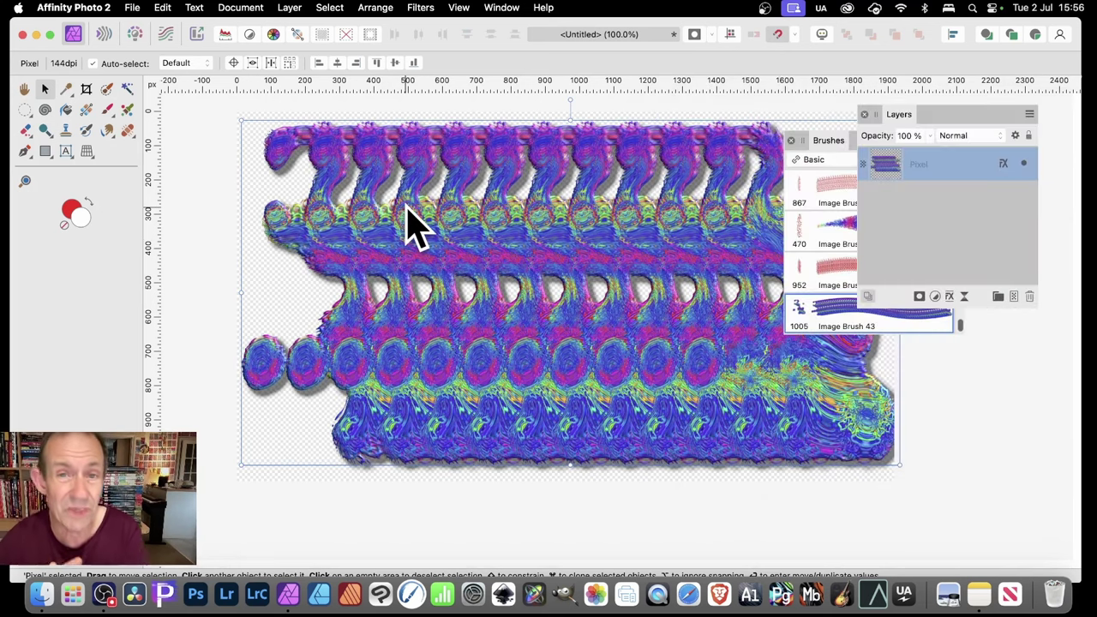